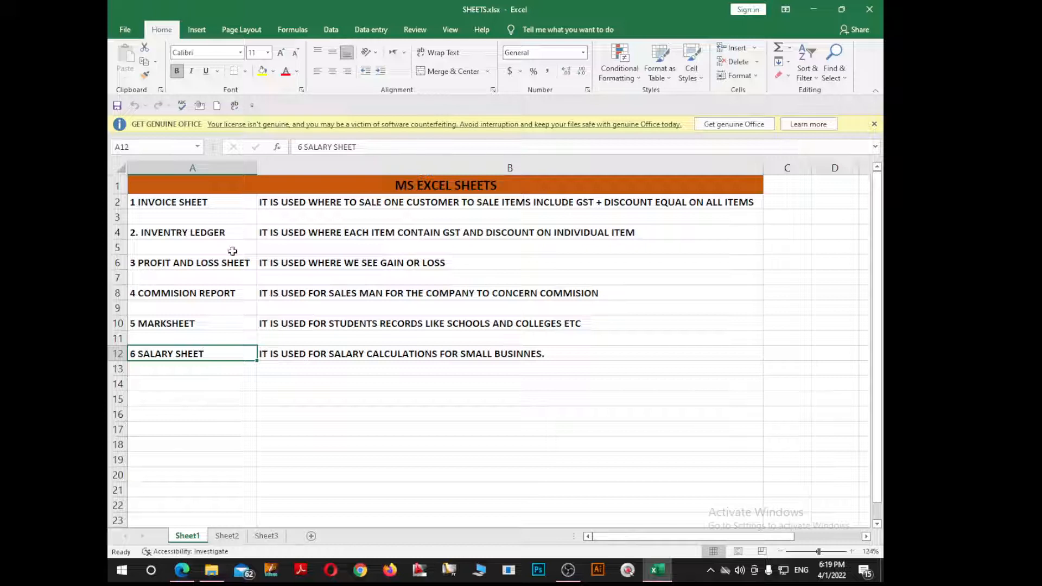
# Step: Review the listed sheets from Inventory Ledger to Salary Sheet, then bring up the Sheet2 invoice
pyautogui.click(210, 232)
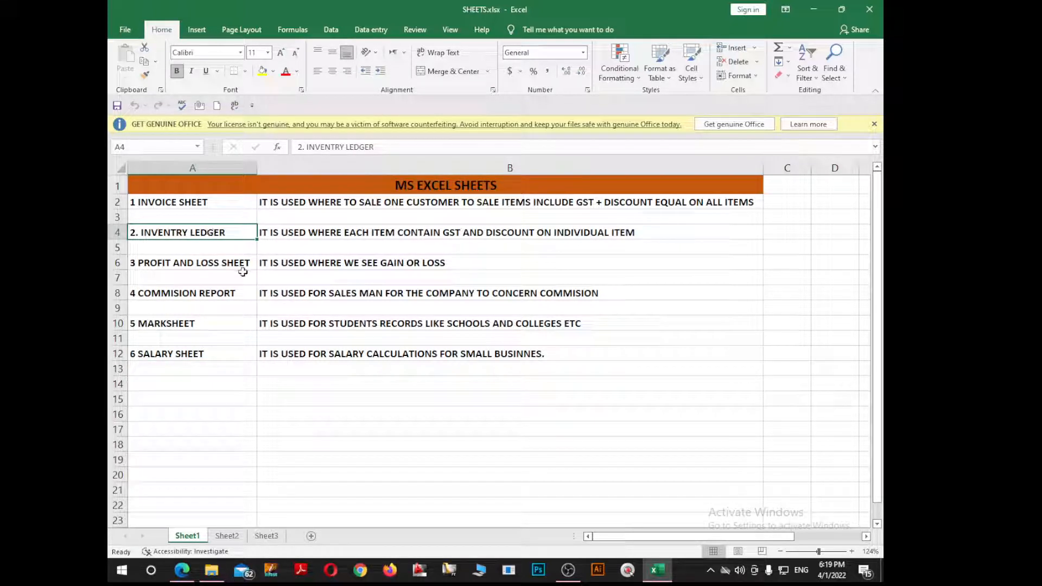
pyautogui.click(341, 233)
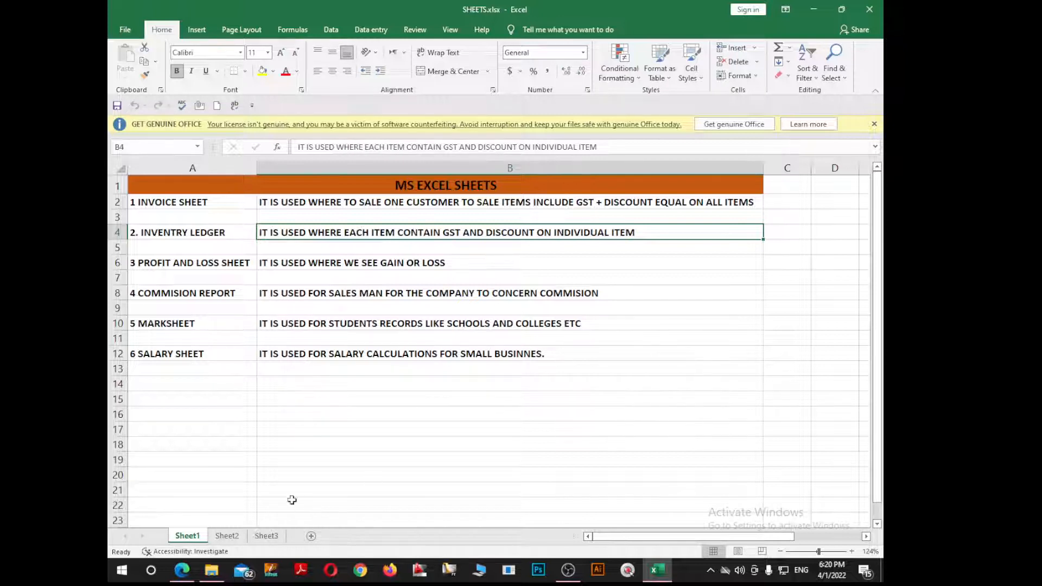
pyautogui.click(171, 268)
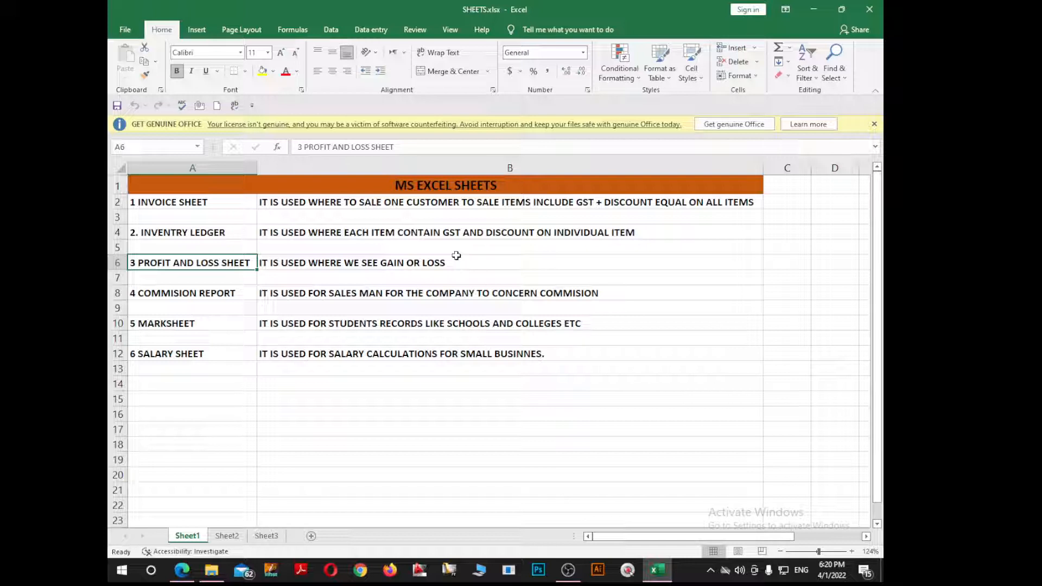
pyautogui.click(188, 299)
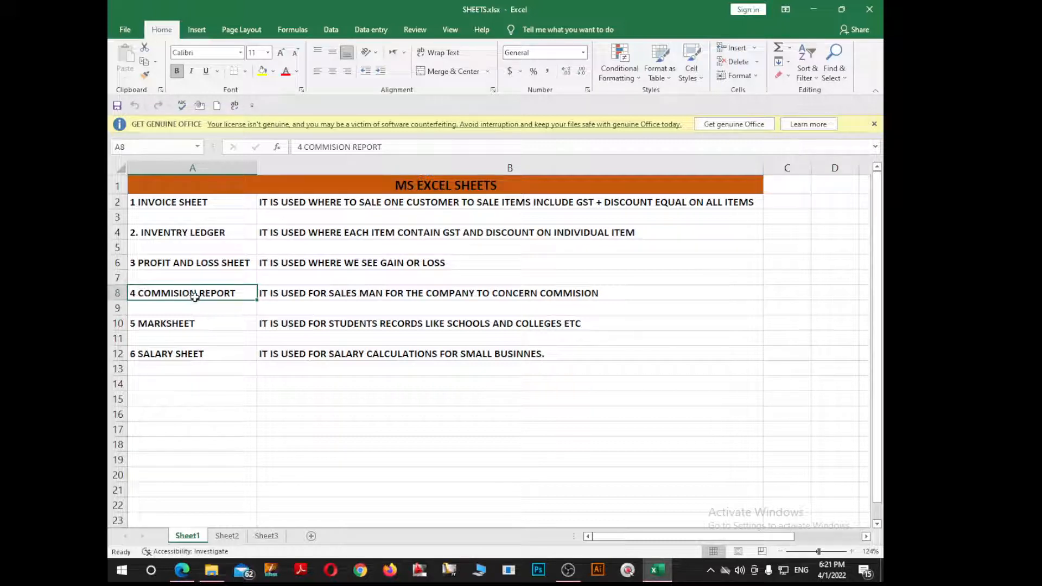
pyautogui.click(171, 321)
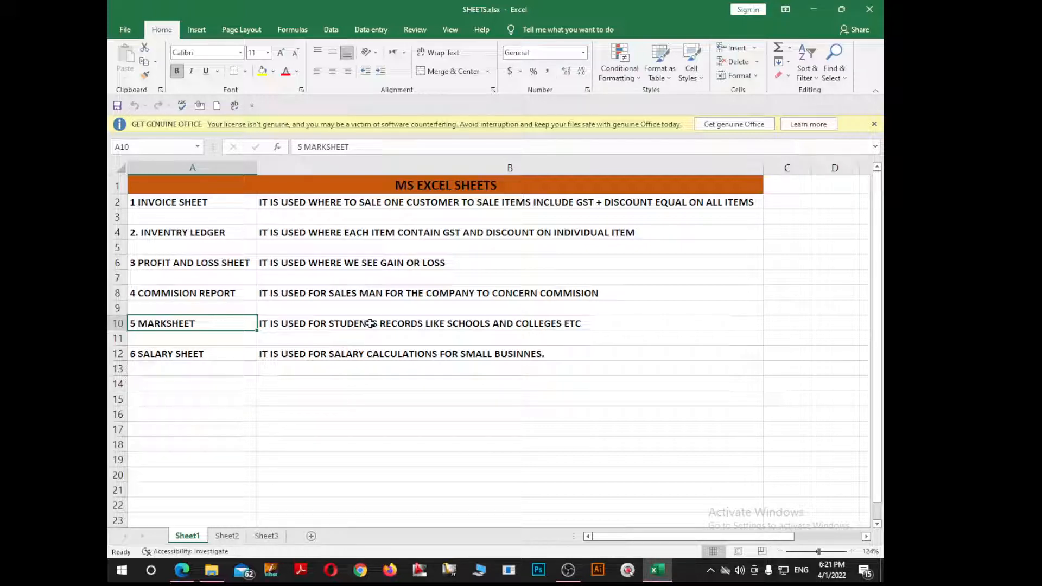
pyautogui.click(196, 352)
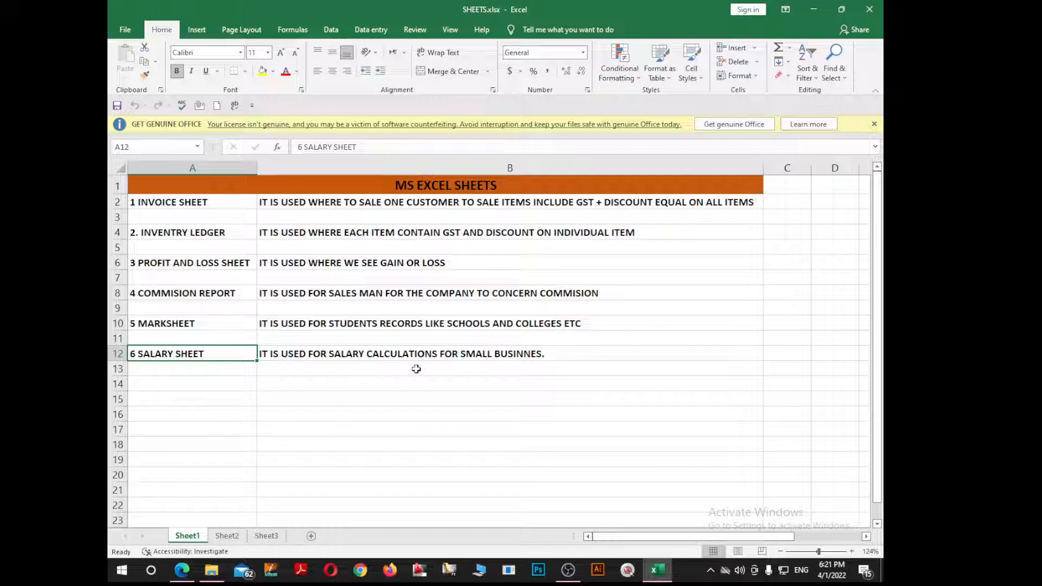
pyautogui.click(501, 354)
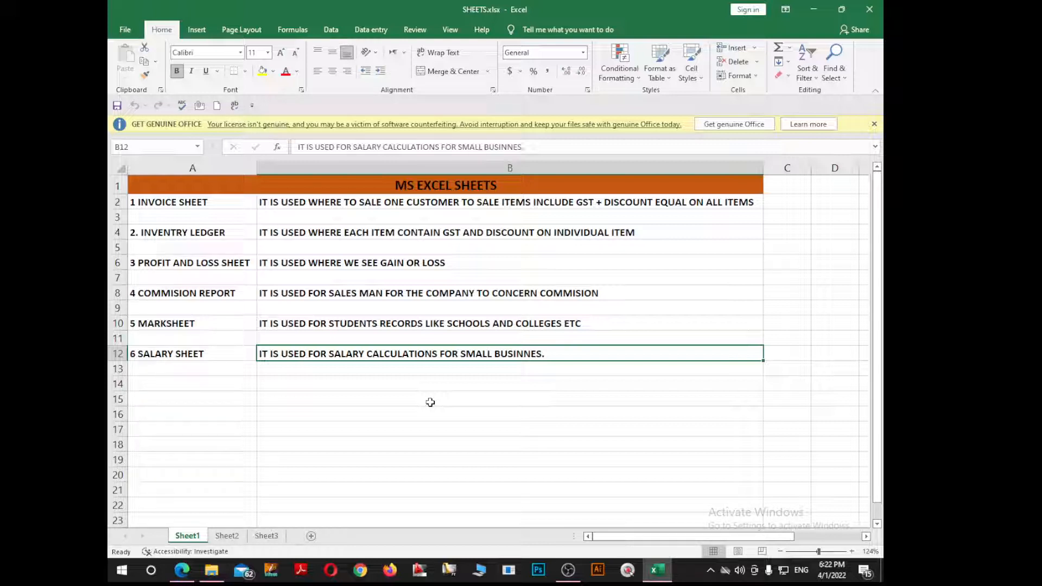
pyautogui.click(227, 537)
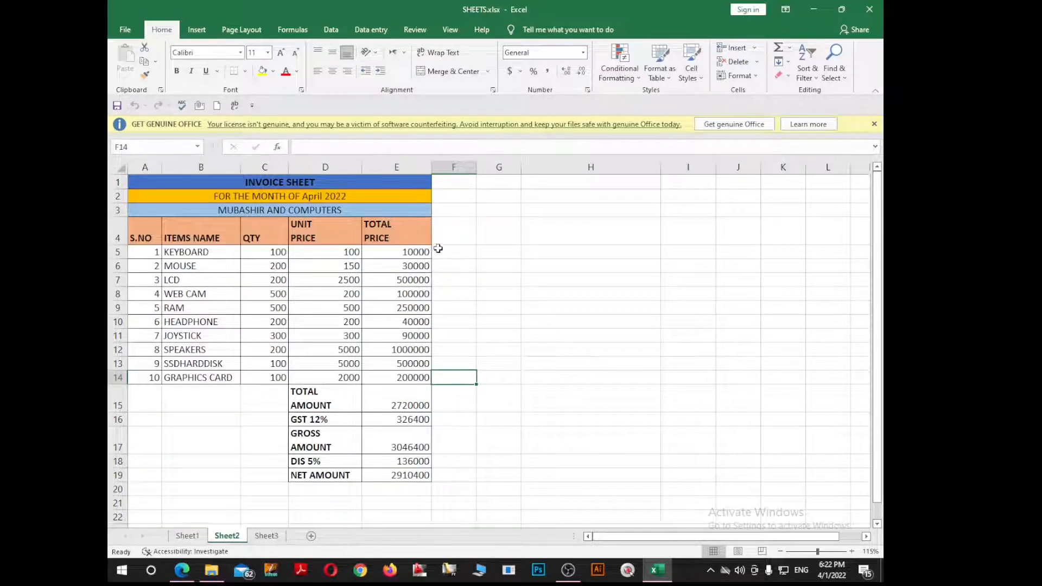
# Step: Strip all cell borders from the invoice table, title rows included
pyautogui.scroll(1, 323, 259)
pyautogui.scroll(1, 325, 255)
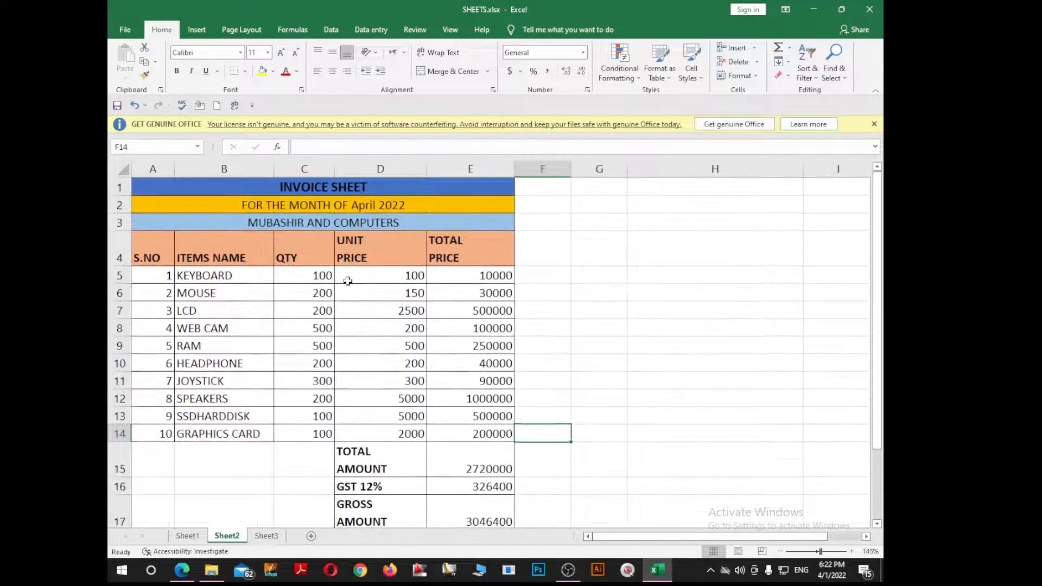
pyautogui.moveTo(196, 187); pyautogui.dragTo(265, 217)
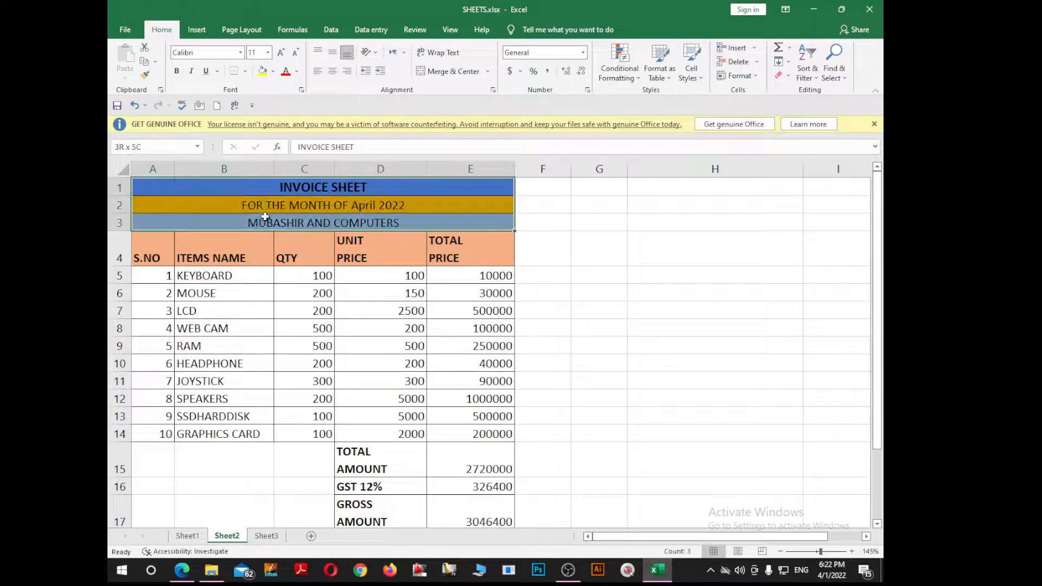
pyautogui.click(245, 71)
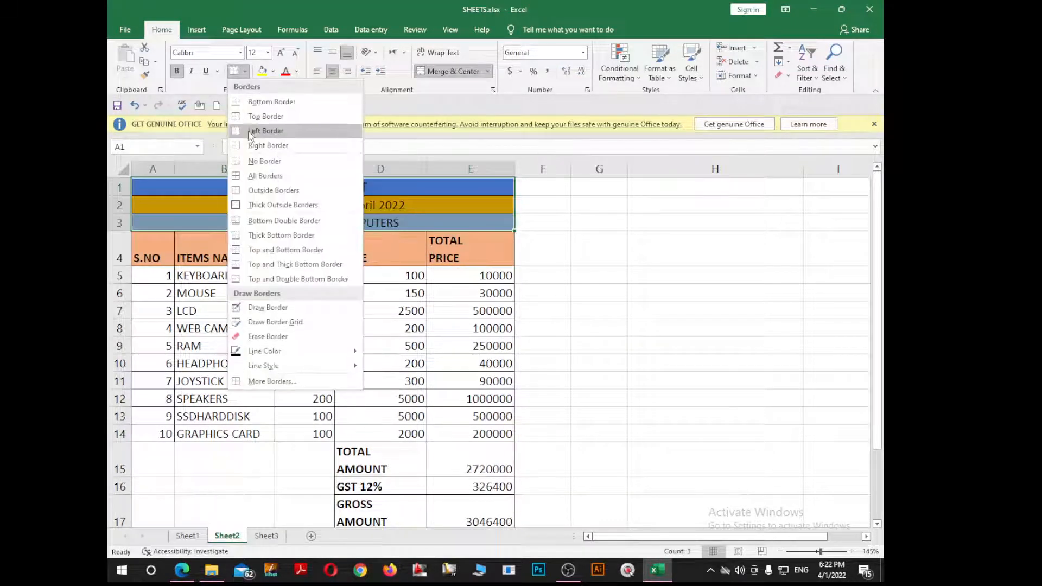
pyautogui.click(249, 132)
pyautogui.moveTo(174, 186); pyautogui.dragTo(482, 471)
pyautogui.click(245, 71)
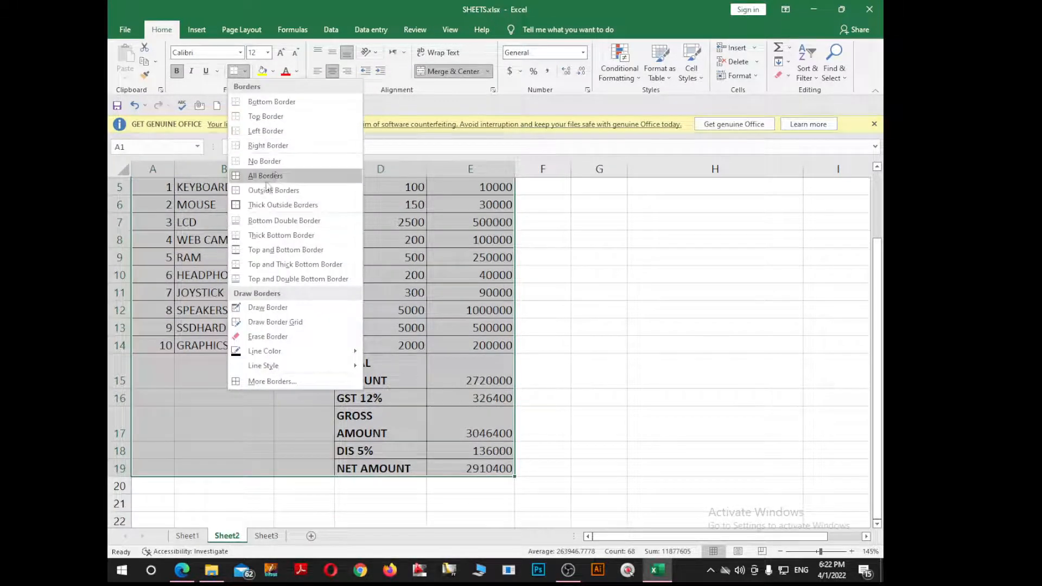
pyautogui.click(278, 163)
# Step: Remove the coloured fill from the title and header rows and unmerge the titles
pyautogui.scroll(2, 282, 254)
pyautogui.moveTo(181, 193); pyautogui.dragTo(302, 247)
pyautogui.click(274, 71)
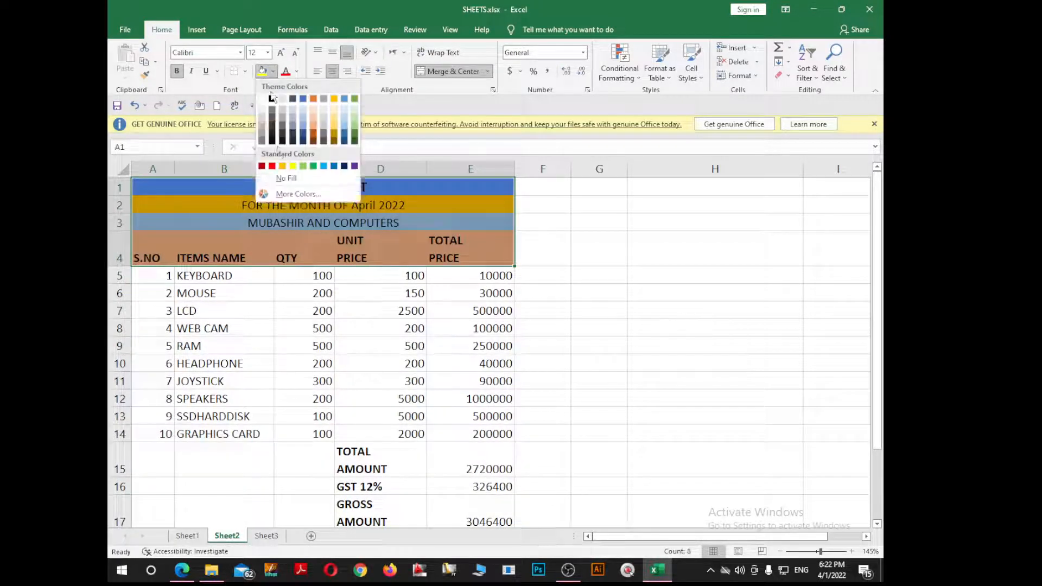
pyautogui.click(281, 181)
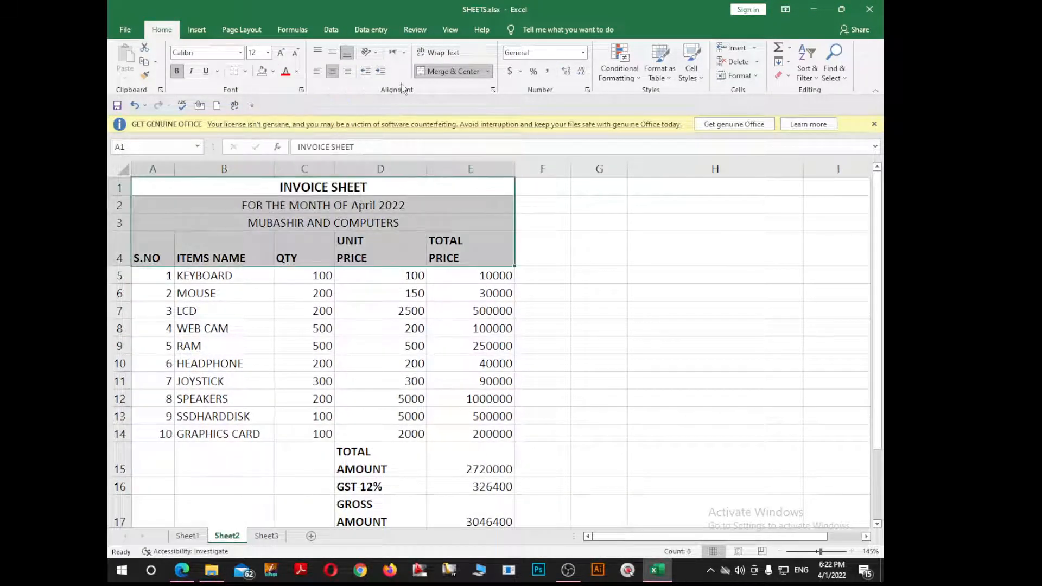
pyautogui.click(454, 72)
pyautogui.click(380, 205)
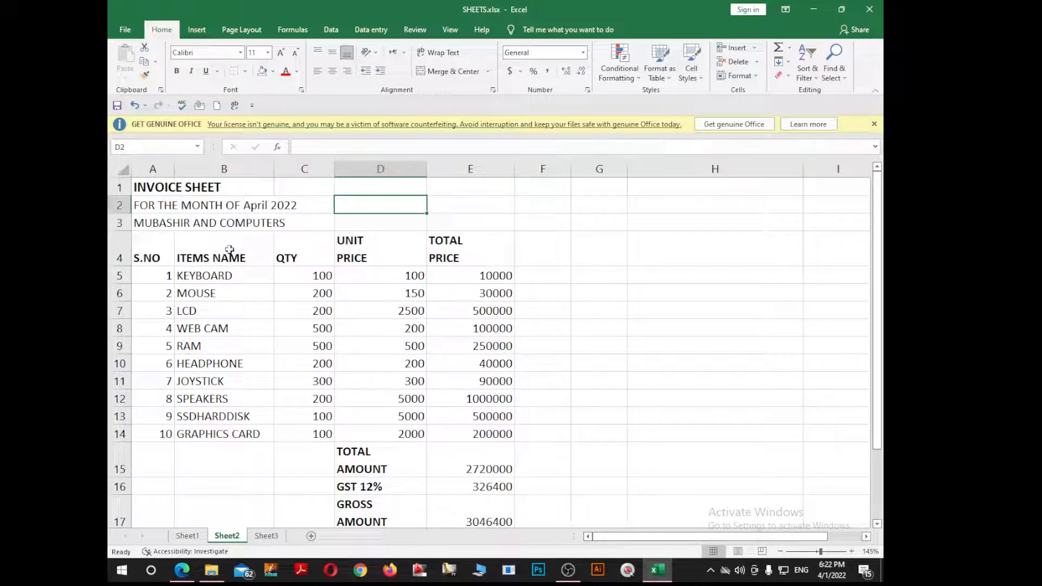
# Step: Check the three title lines, then delete the Total Price figures in column E
pyautogui.click(289, 225)
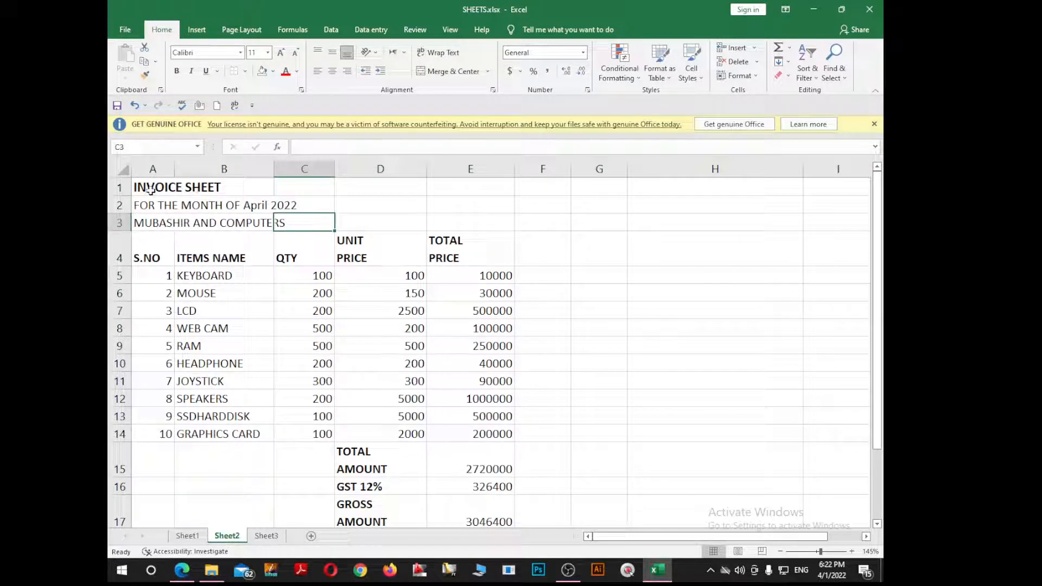
pyautogui.click(152, 188)
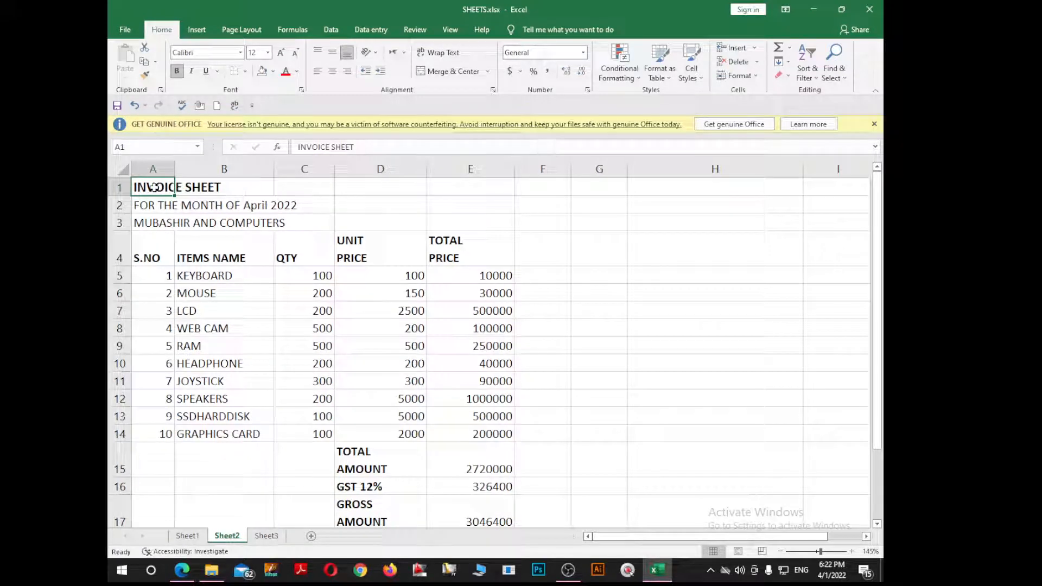
pyautogui.press('Down')
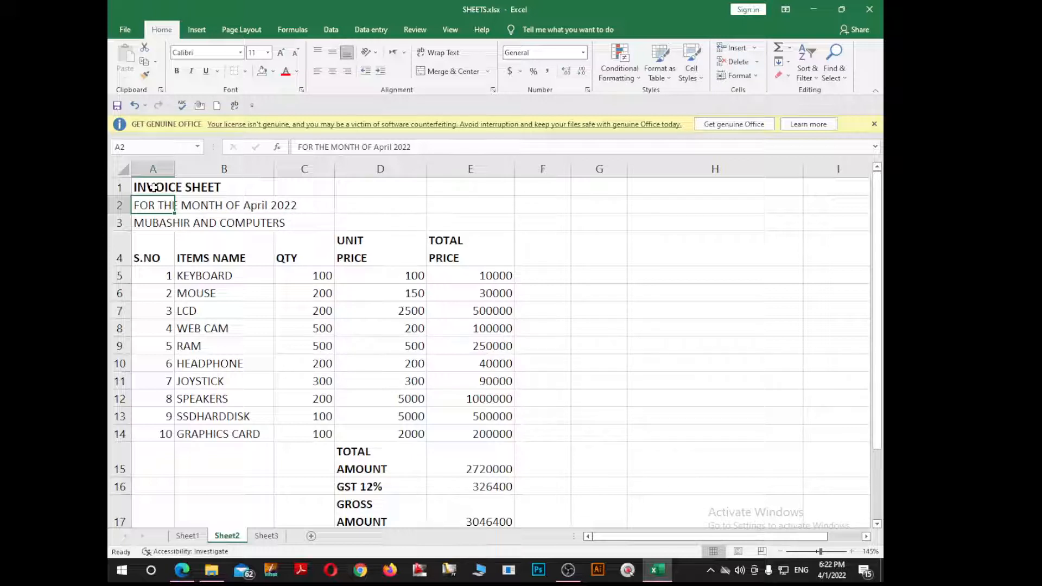
pyautogui.press('Down')
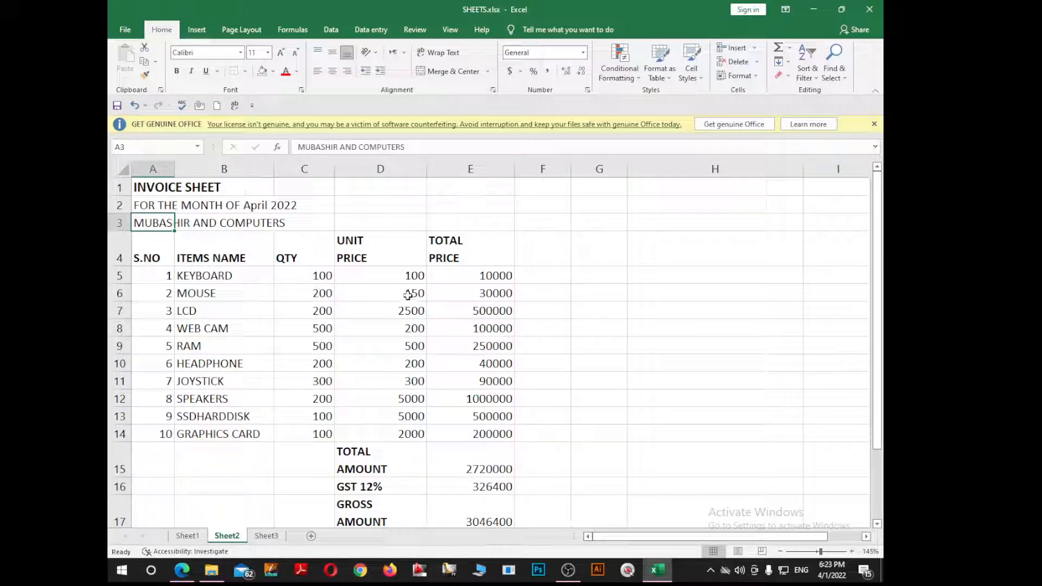
pyautogui.moveTo(504, 276); pyautogui.dragTo(501, 470)
pyautogui.press('Delete')
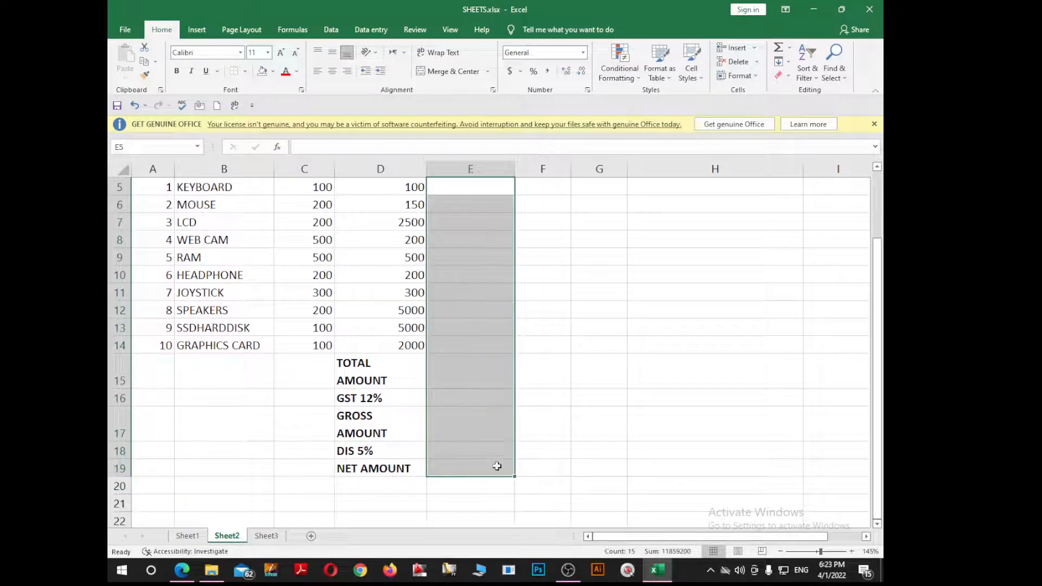
# Step: Review the item names, QTY and UNIT PRICE columns, ending on cell E5
pyautogui.scroll(2, 272, 412)
pyautogui.click(221, 273)
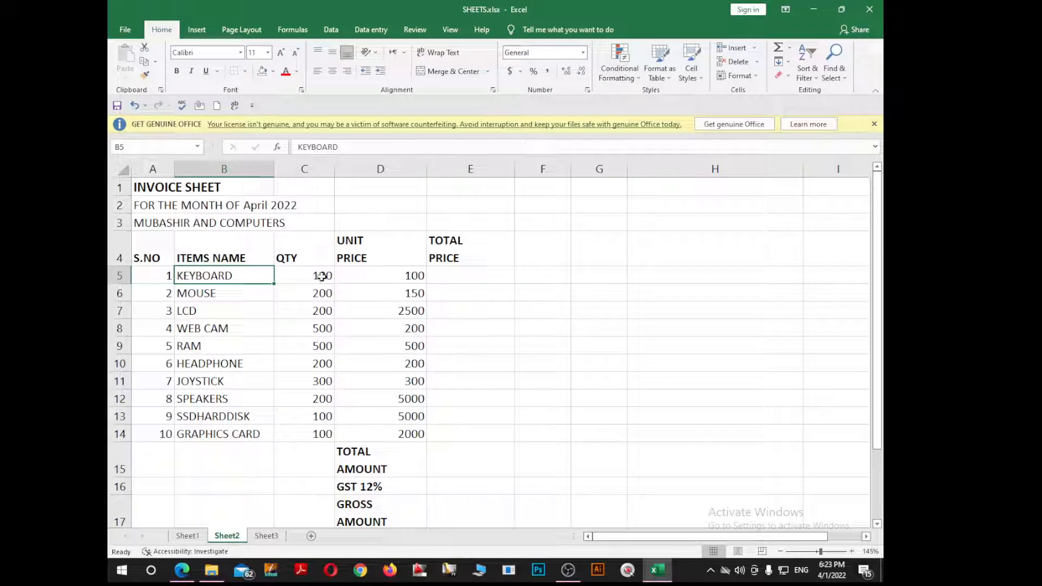
pyautogui.moveTo(314, 282); pyautogui.dragTo(322, 427)
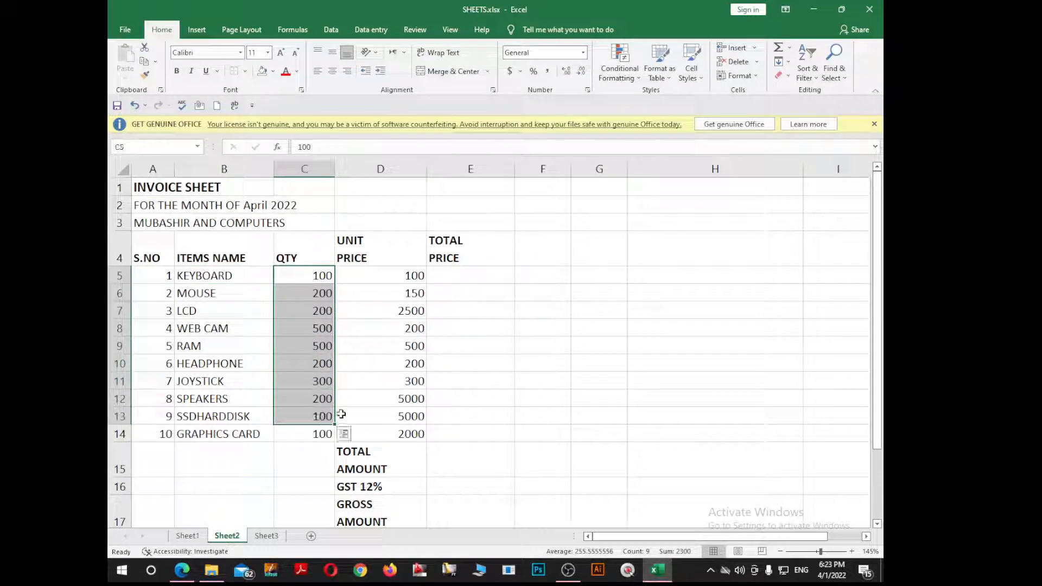
pyautogui.click(403, 326)
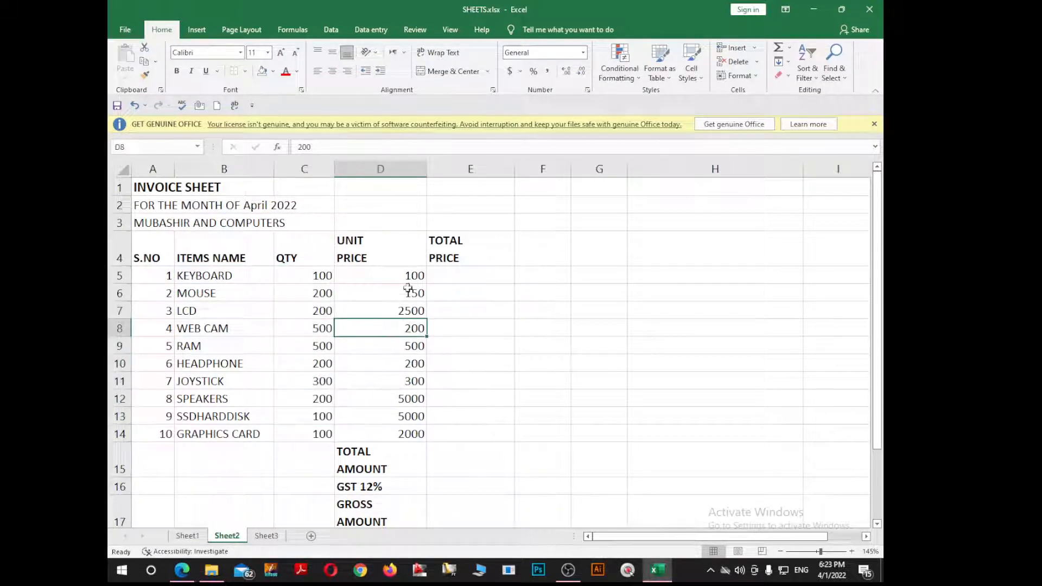
pyautogui.moveTo(413, 276); pyautogui.dragTo(411, 434)
pyautogui.click(339, 325)
pyautogui.click(456, 270)
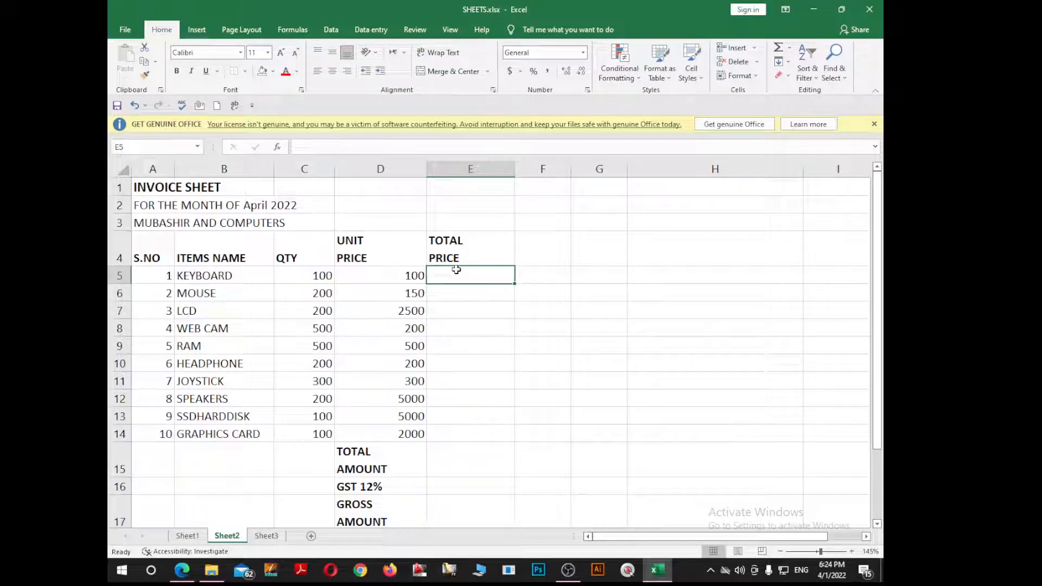
pyautogui.write('=')
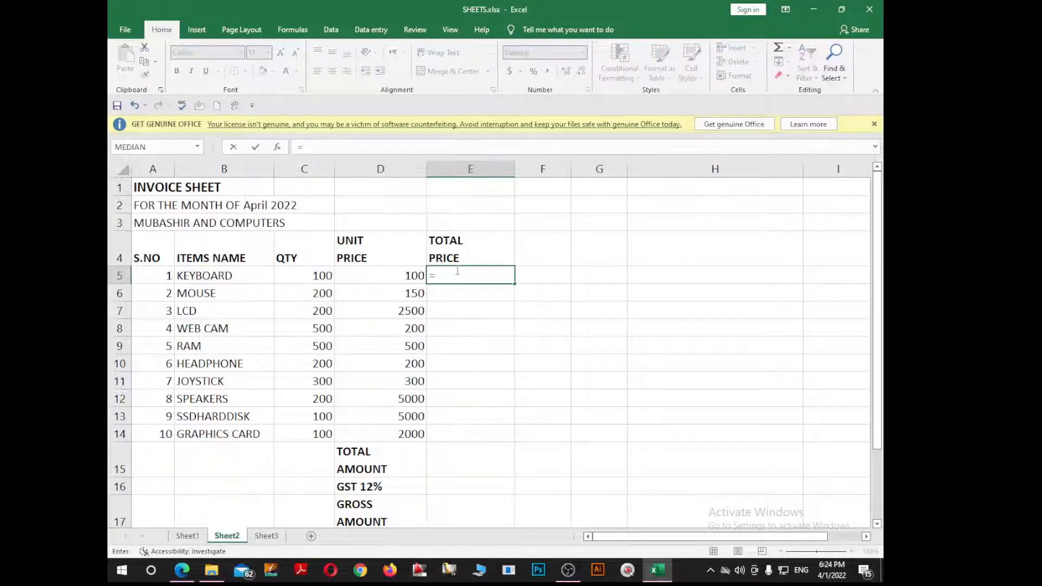
pyautogui.press('Left')
pyautogui.write('*')
pyautogui.press('Left')
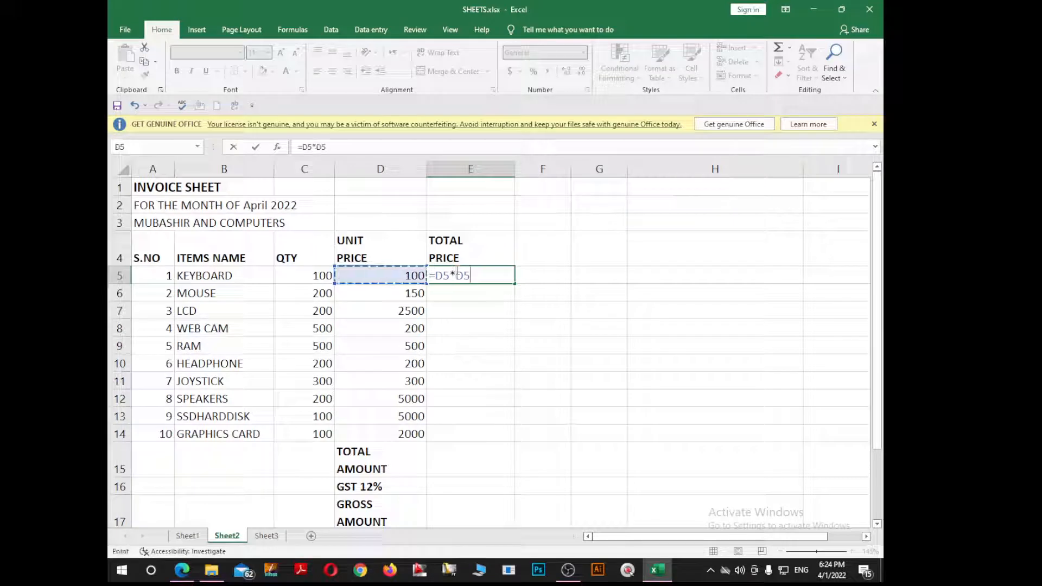
pyautogui.press('Left')
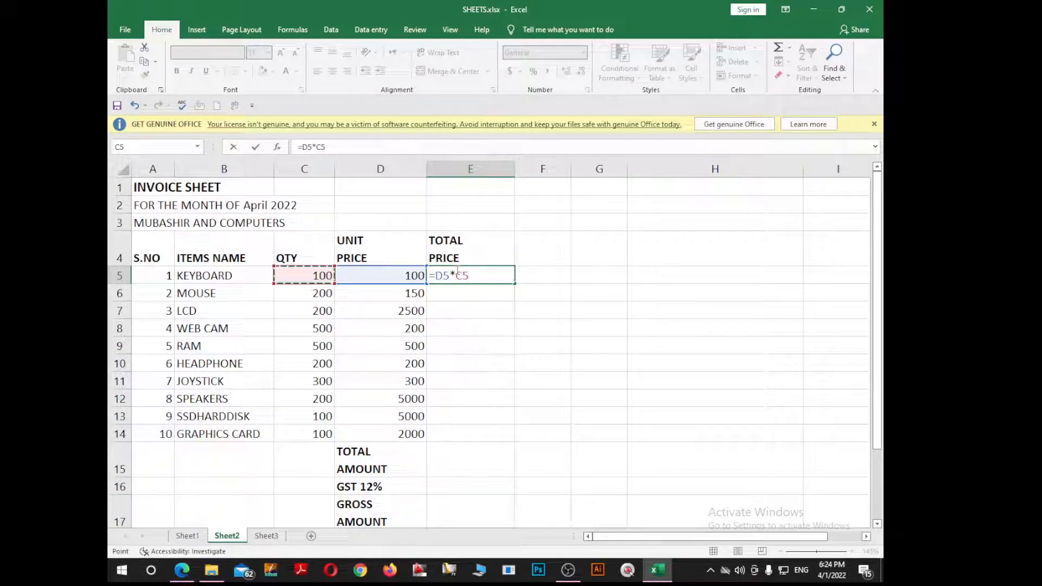
pyautogui.press('Return')
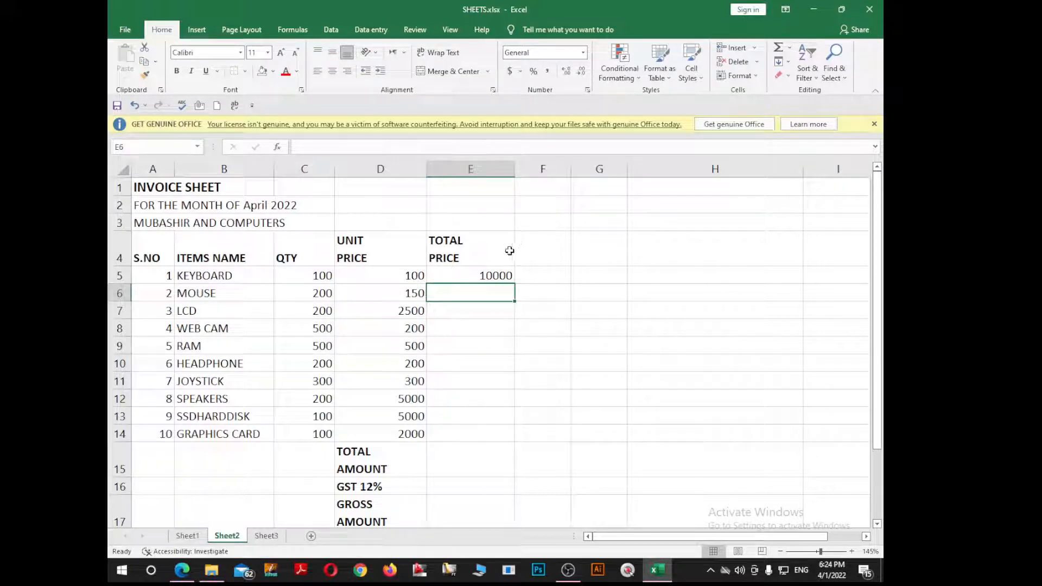
pyautogui.click(488, 277)
pyautogui.moveTo(514, 282); pyautogui.dragTo(524, 439)
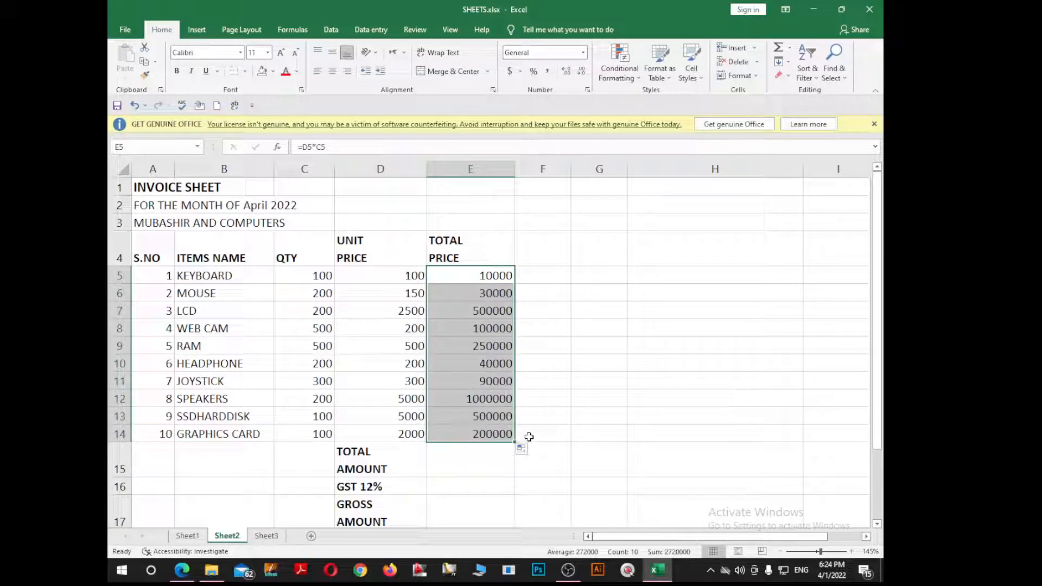
pyautogui.scroll(-2, 493, 401)
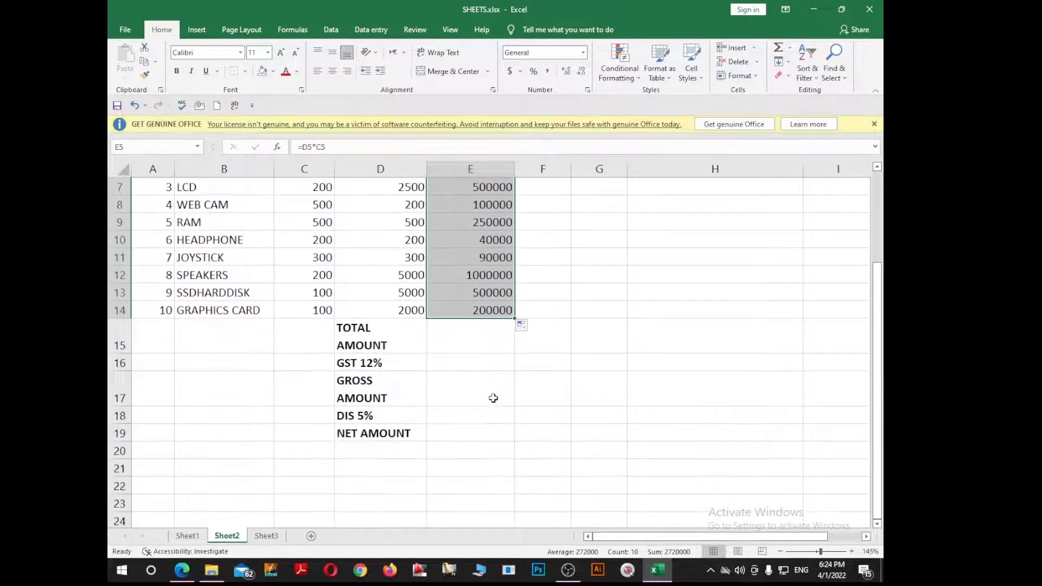
pyautogui.click(477, 336)
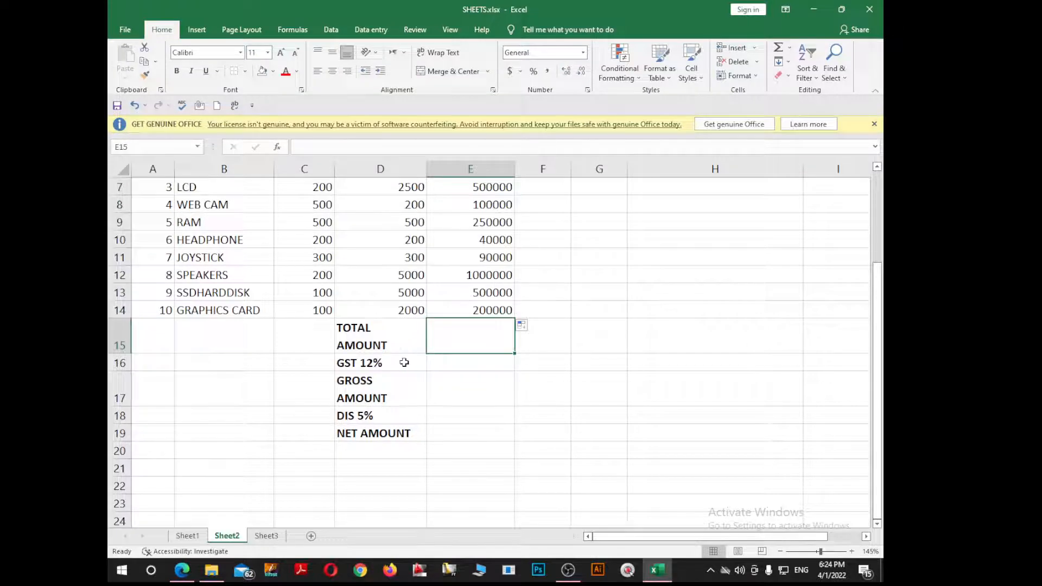
pyautogui.scroll(1, 445, 361)
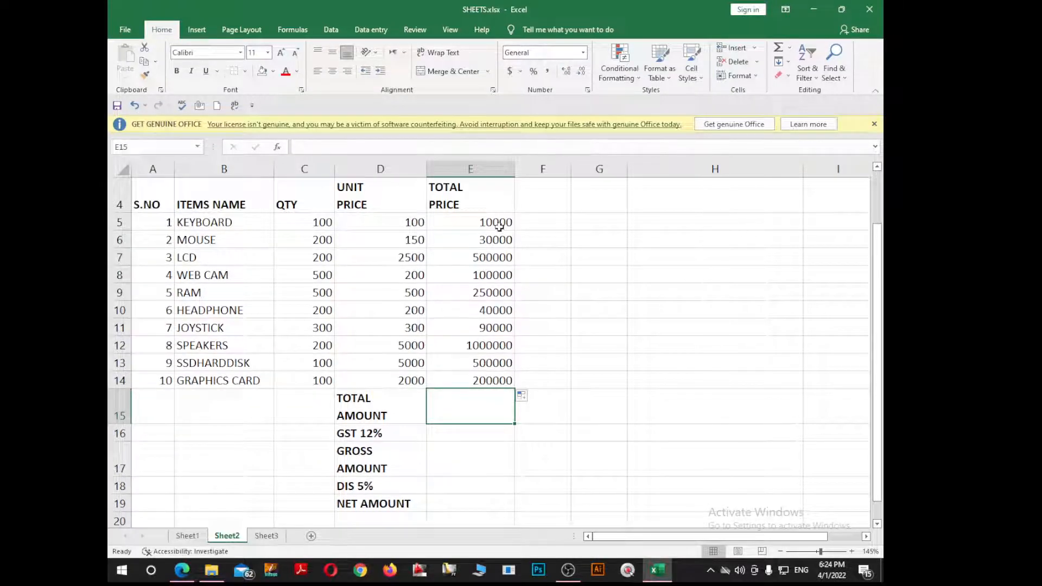
pyautogui.moveTo(498, 225); pyautogui.dragTo(504, 382)
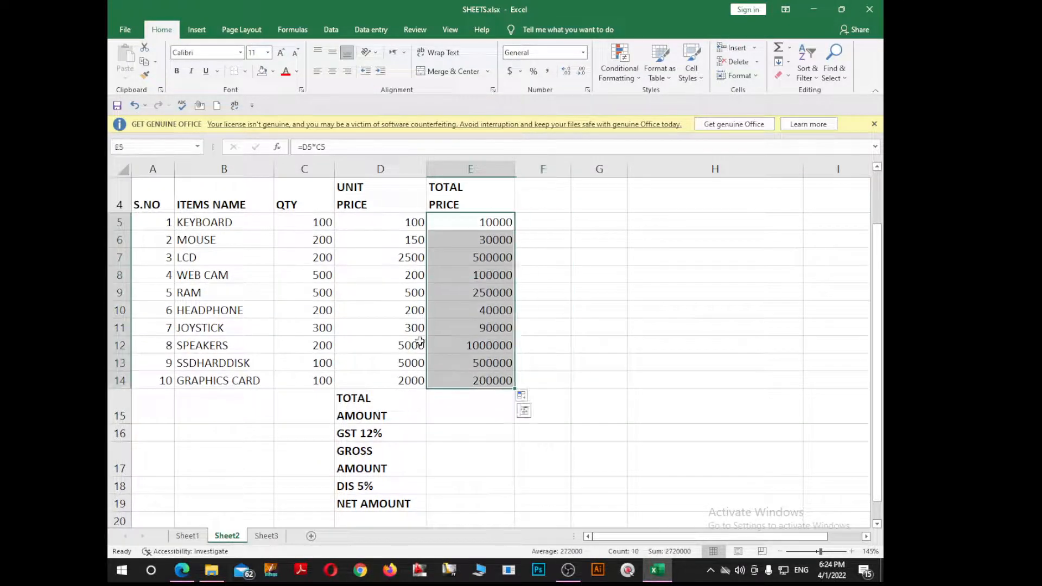
pyautogui.click(249, 238)
pyautogui.click(438, 227)
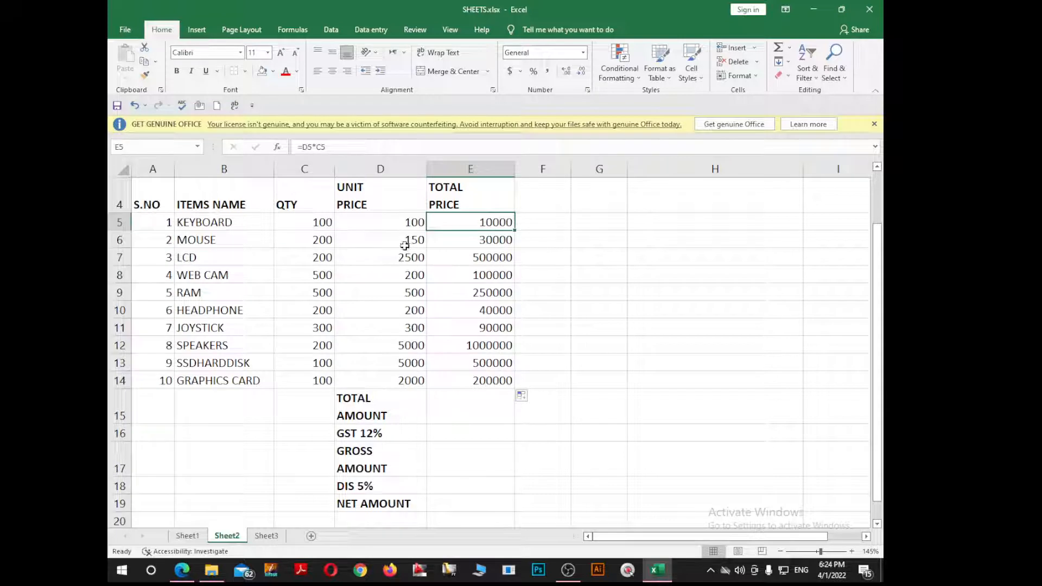
pyautogui.click(485, 244)
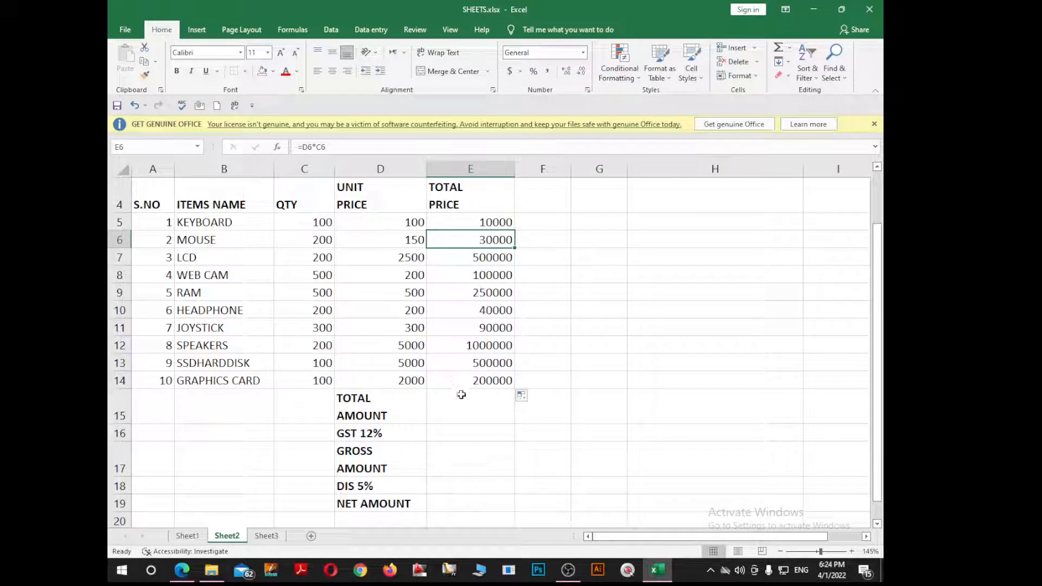
pyautogui.click(484, 401)
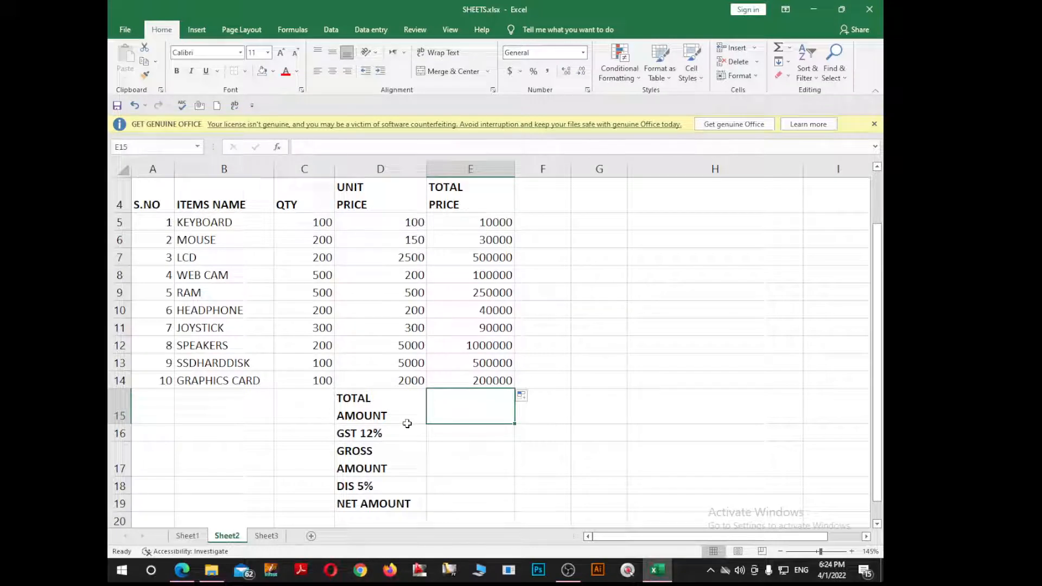
# Step: AutoSum E5:E14 into TOTAL AMOUNT, giving 2720000
pyautogui.press('alt')
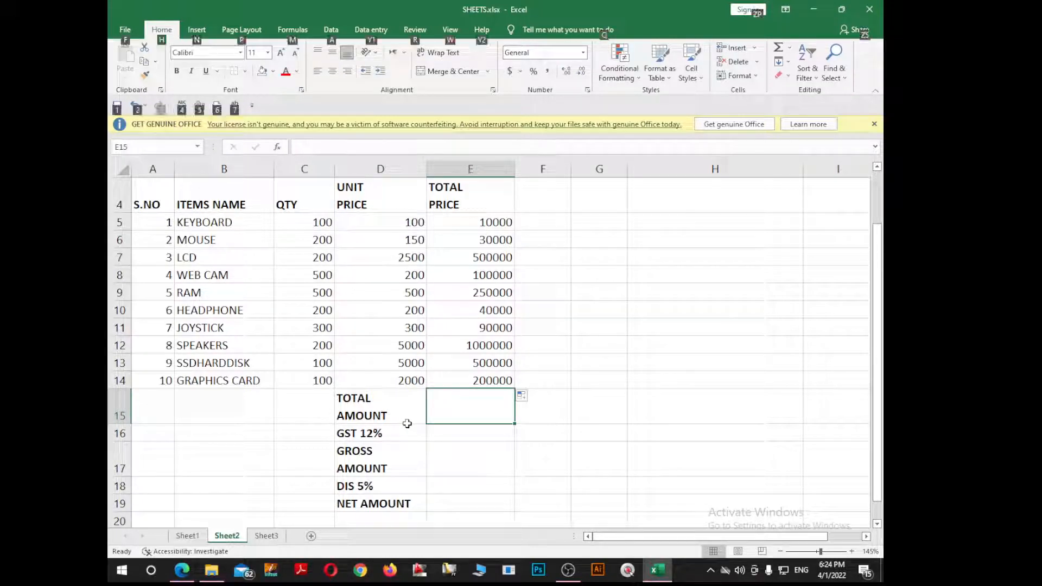
pyautogui.hotkey('alt', '=')
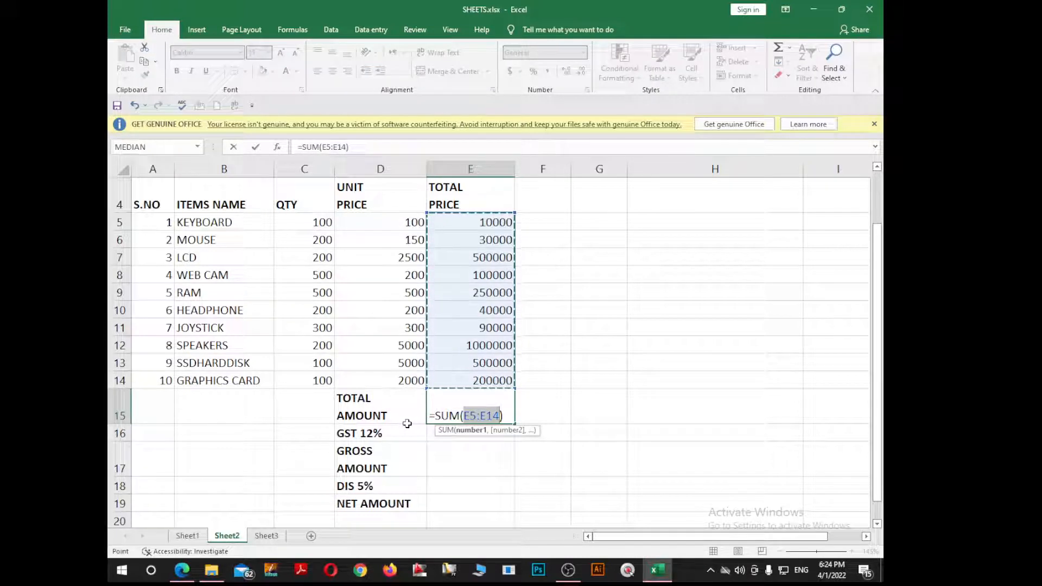
pyautogui.press('Return')
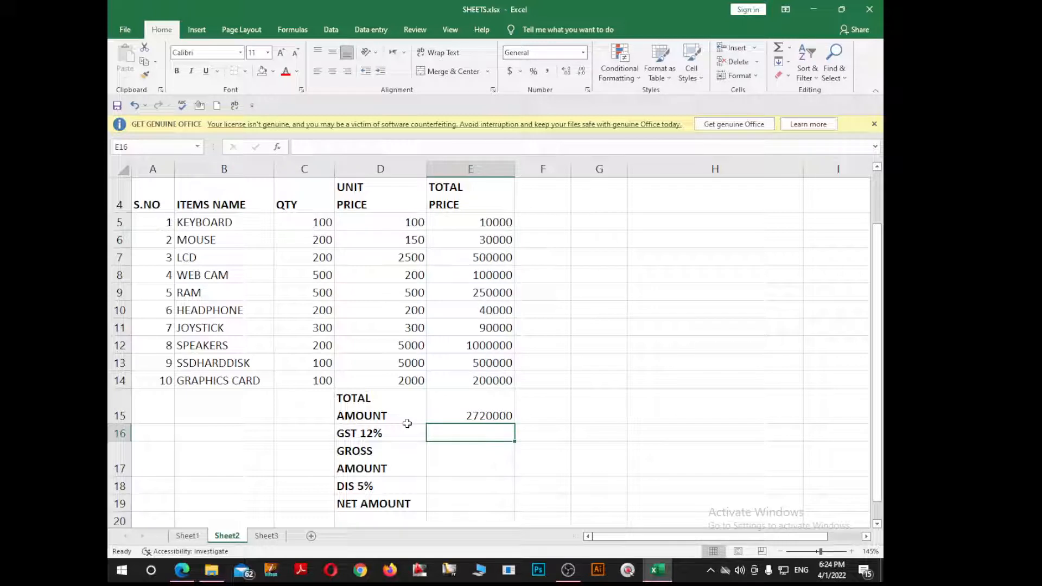
# Step: Enter =12/100*E15 in the GST 12% cell to get 326400
pyautogui.scroll(-1, 471, 459)
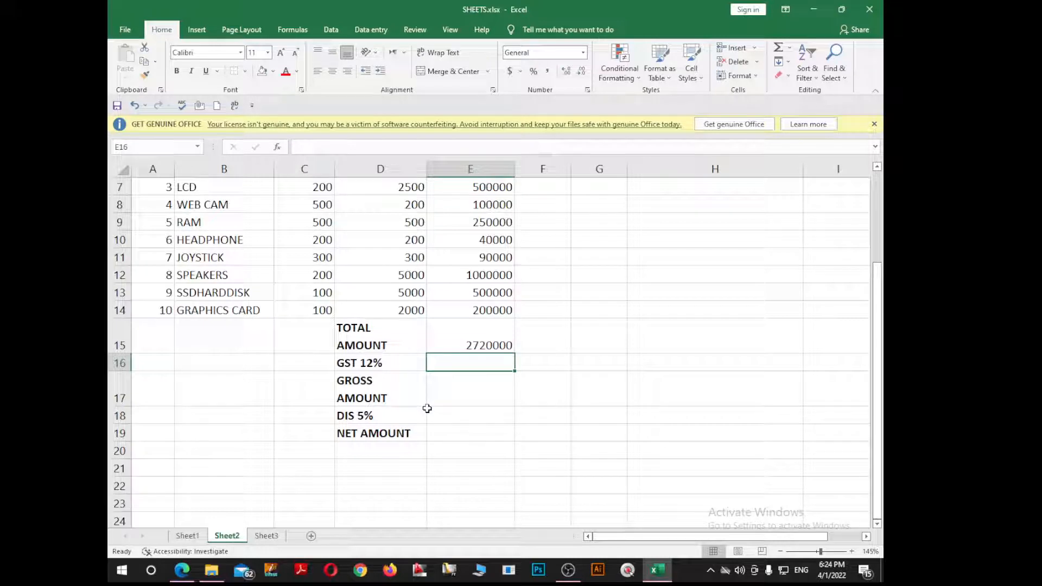
pyautogui.write('=')
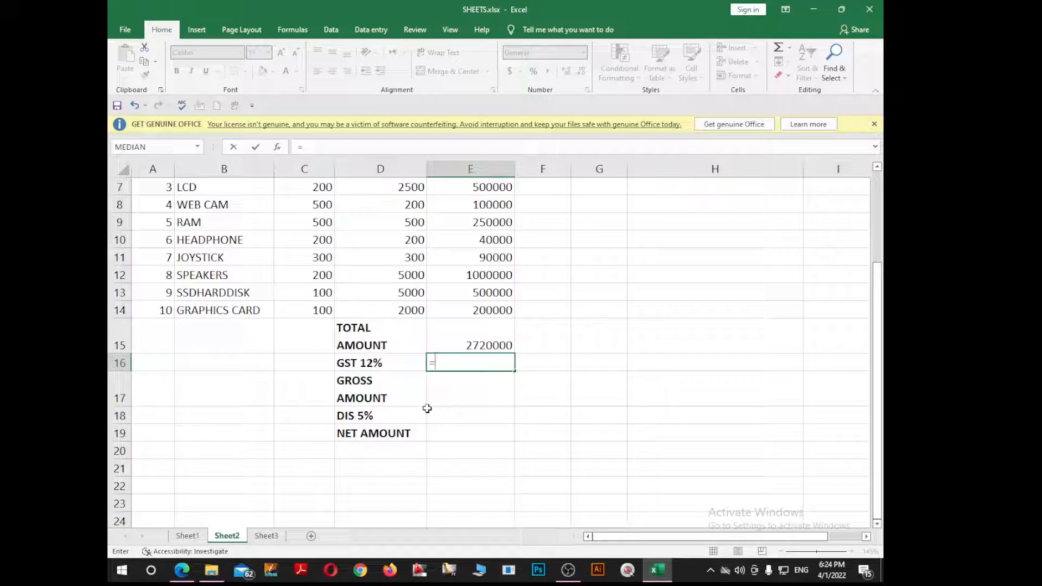
pyautogui.write('12/100')
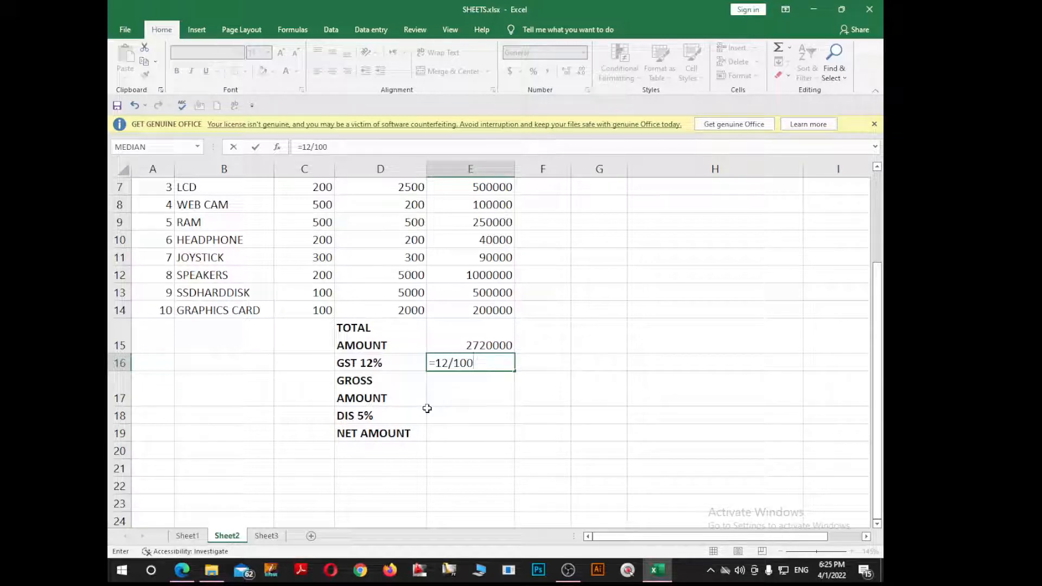
pyautogui.write('*')
pyautogui.click(476, 337)
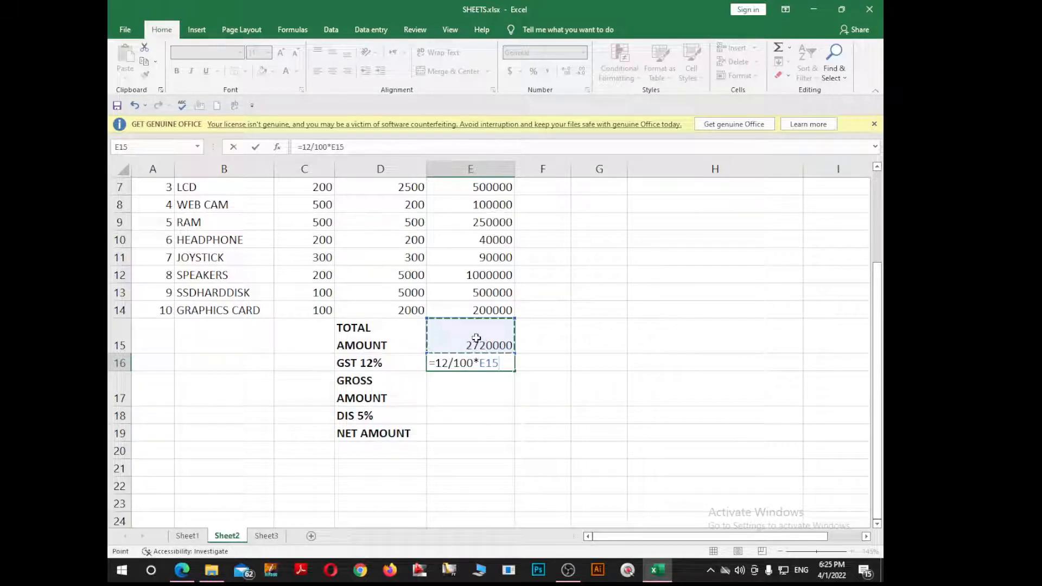
pyautogui.press('Return')
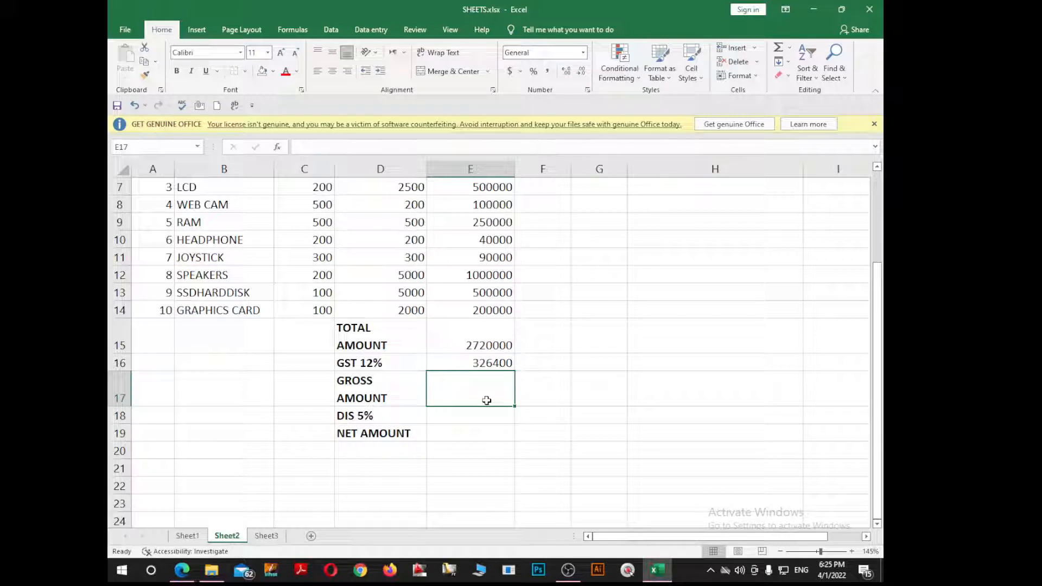
# Step: Enter =E16+E15 in GROSS AMOUNT E17, giving 3046400
pyautogui.write('=')
pyautogui.press('Up')
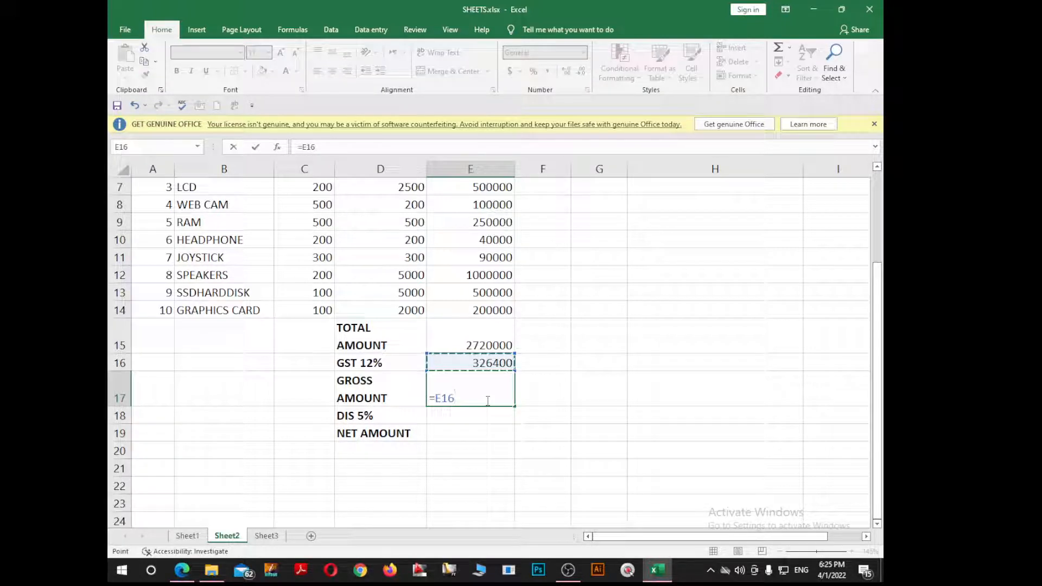
pyautogui.write('+')
pyautogui.press('Up')
pyautogui.press('Up')
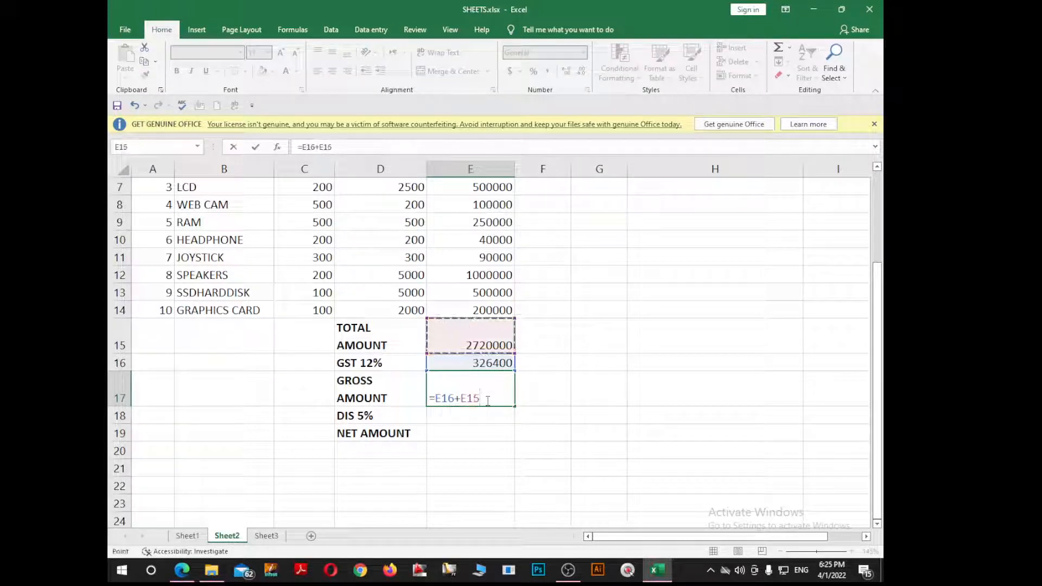
pyautogui.press('Return')
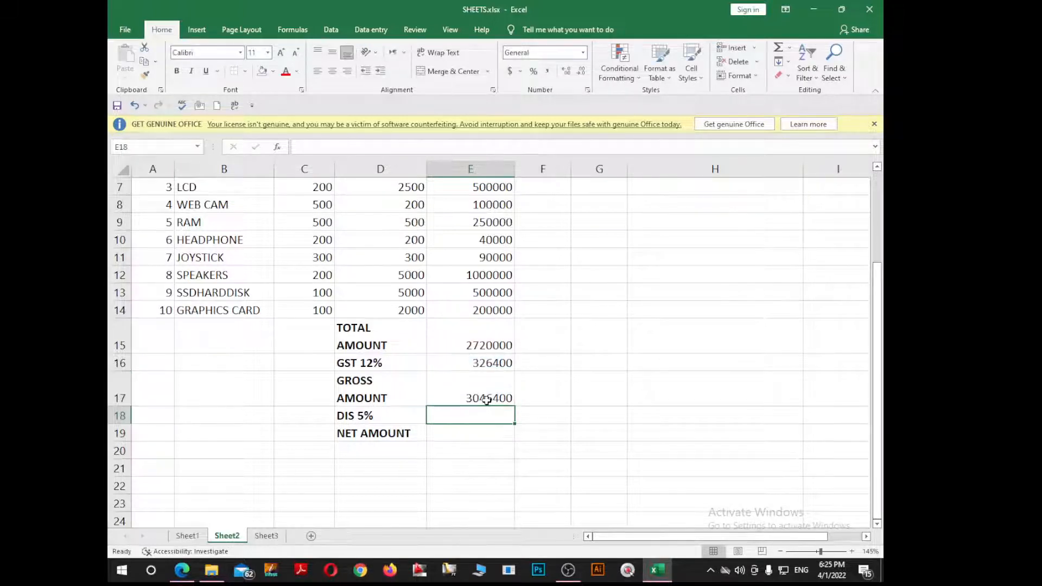
pyautogui.press('Up')
pyautogui.press('Down')
# Step: Enter =5/100*E15 in DIS 5% cell E18 for a 136000 discount
pyautogui.write('=')
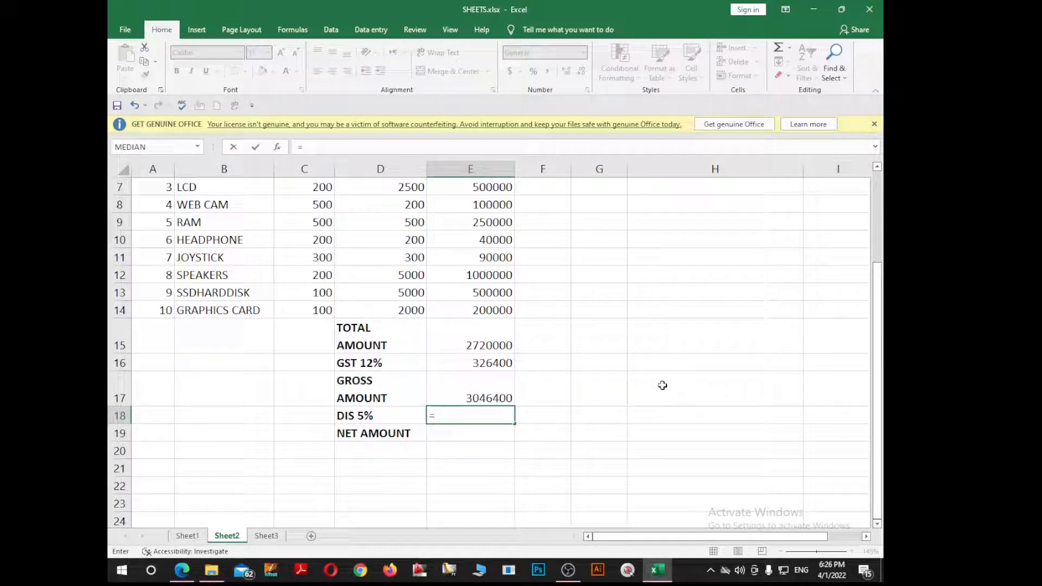
pyautogui.write('5/100*')
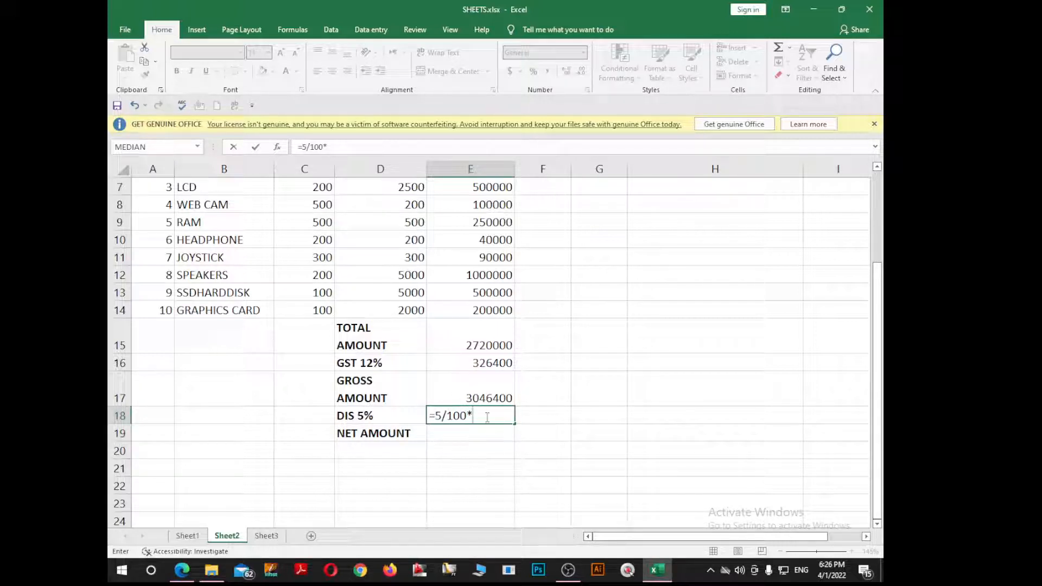
pyautogui.click(495, 344)
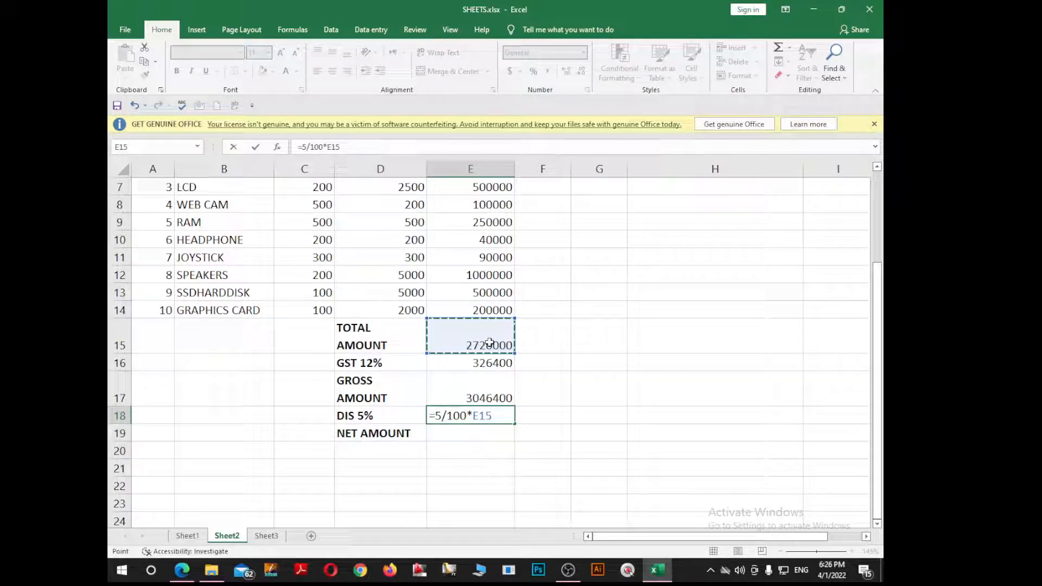
pyautogui.press('Return')
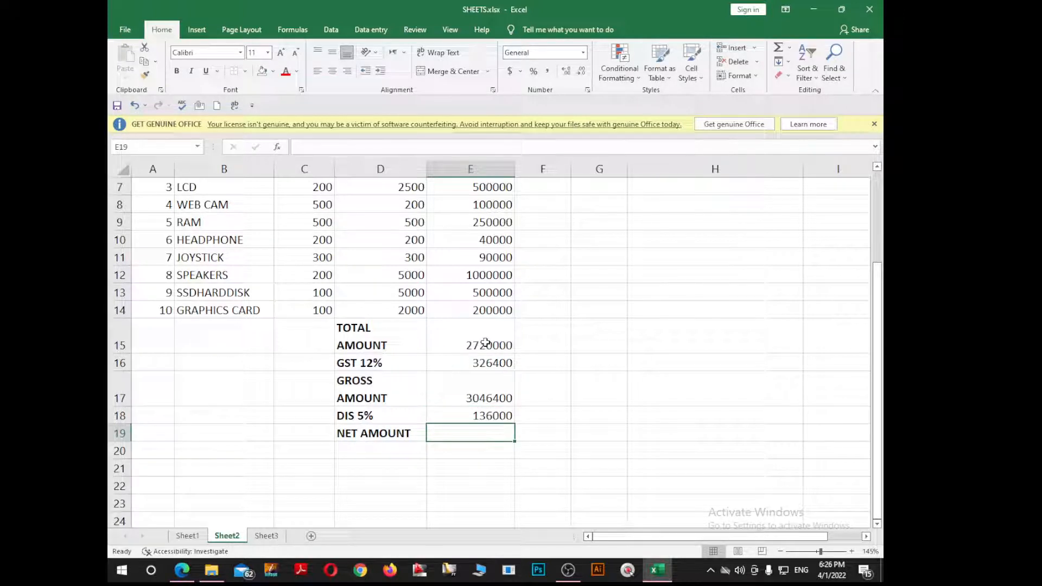
# Step: Enter =E17-E18 in NET AMOUNT cell E19, giving 2910400
pyautogui.click(499, 418)
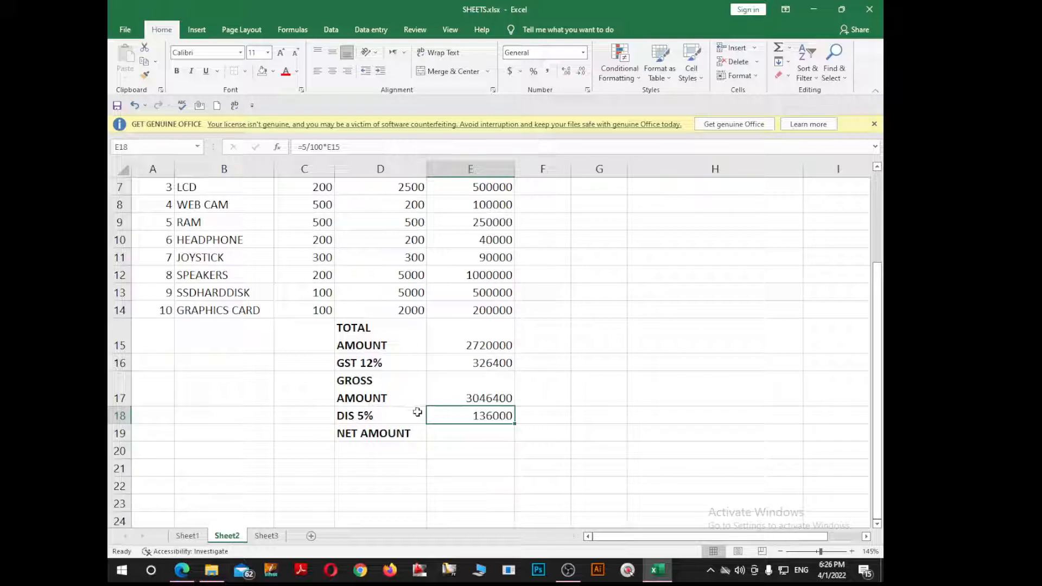
pyautogui.click(478, 437)
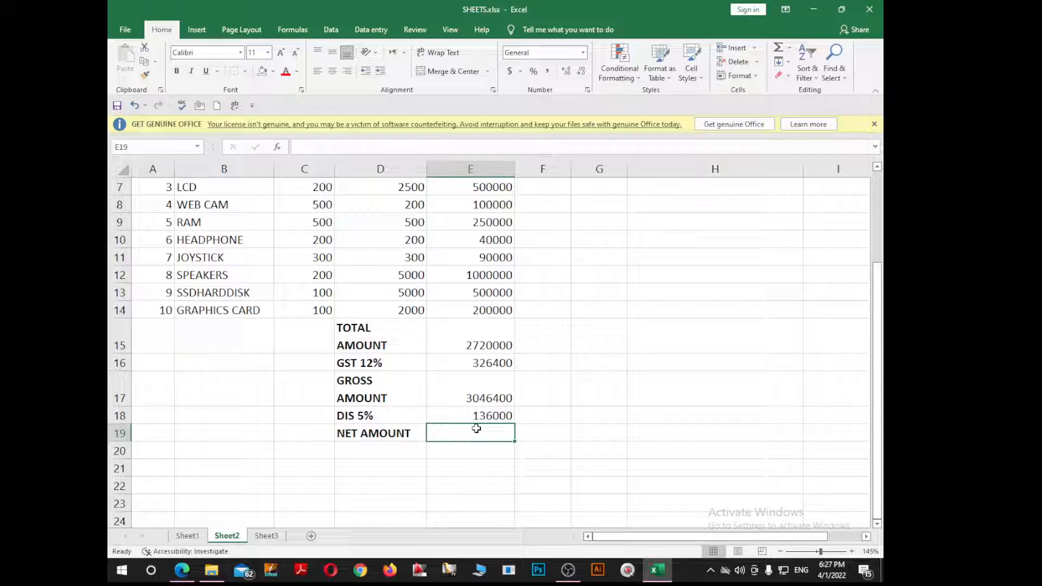
pyautogui.write('=')
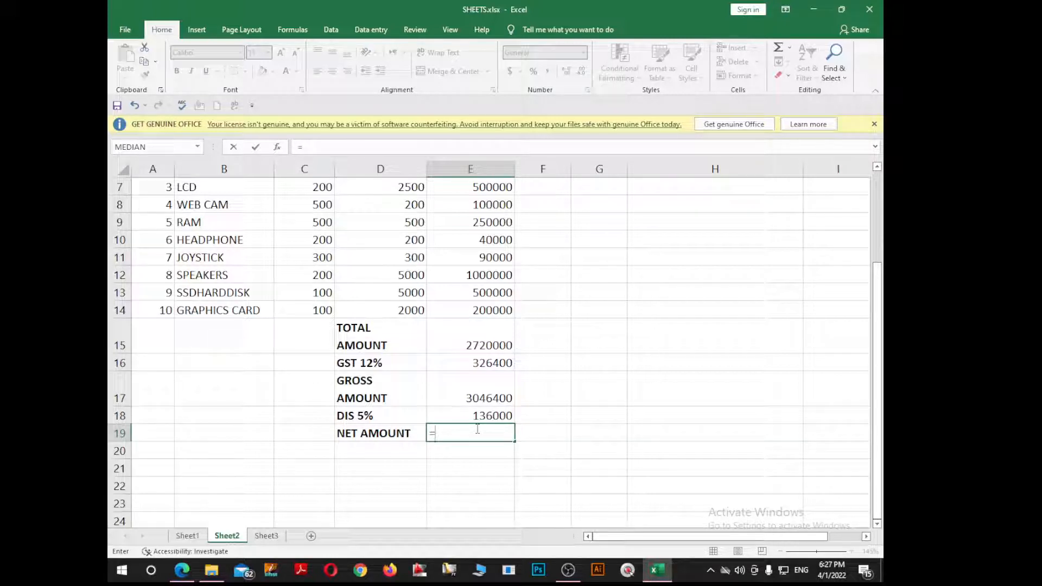
pyautogui.press('Up')
pyautogui.press('Up')
pyautogui.write('-')
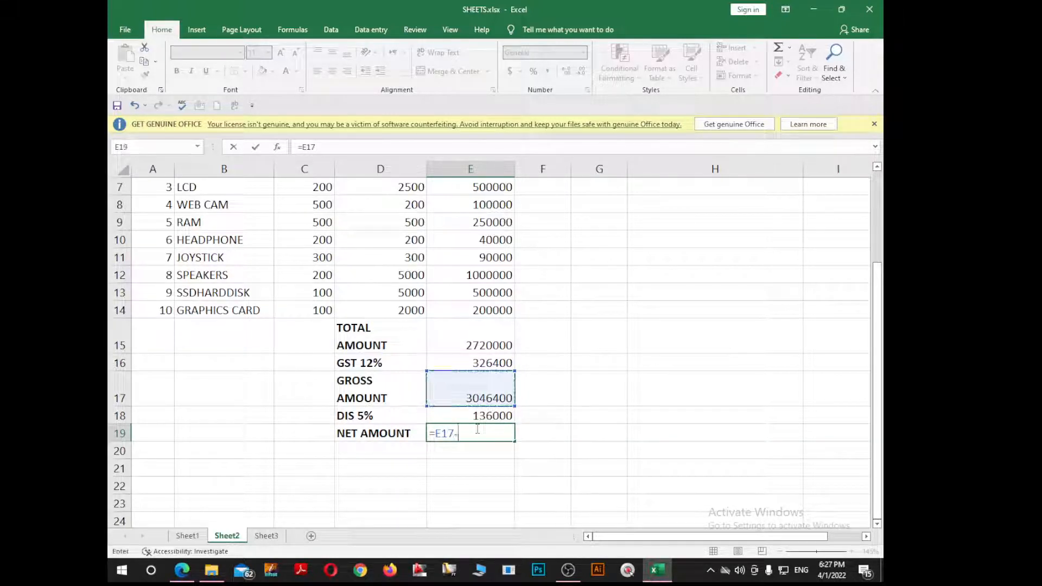
pyautogui.press('Up')
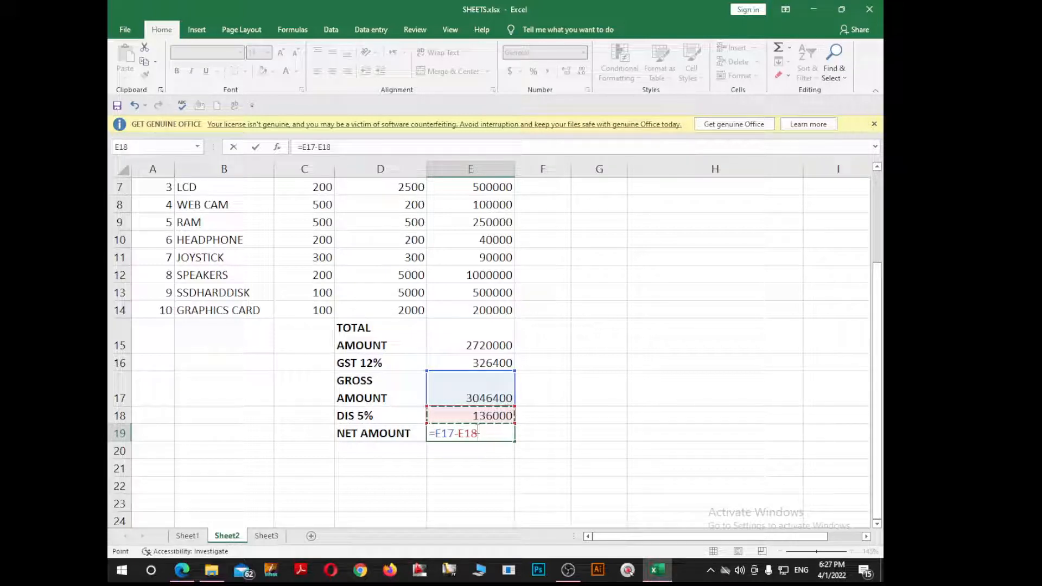
pyautogui.press('Return')
pyautogui.press('Up')
pyautogui.press('Up')
pyautogui.press('Up')
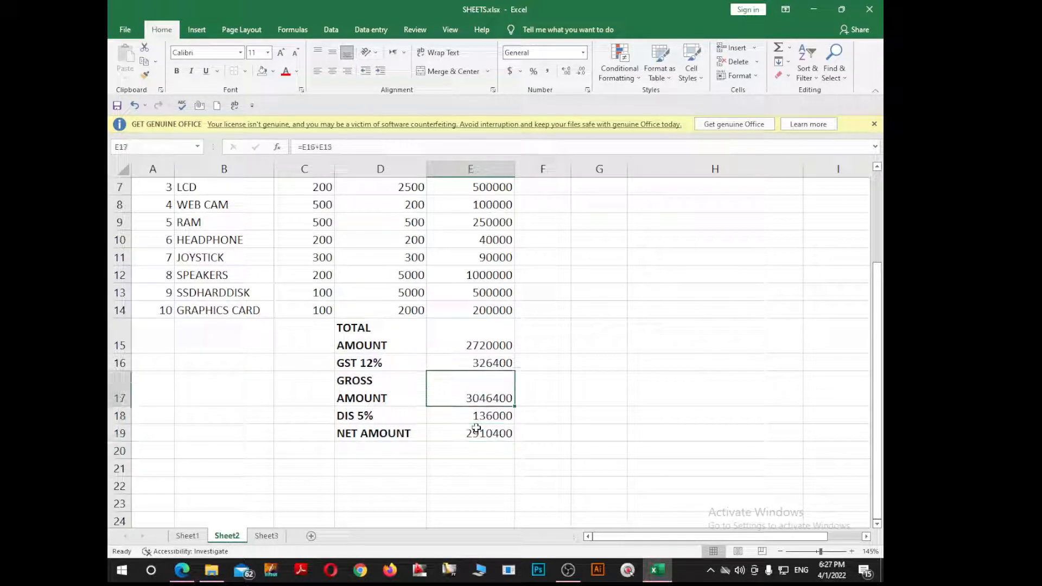
pyautogui.press('Down')
pyautogui.press('Up')
pyautogui.press('Up')
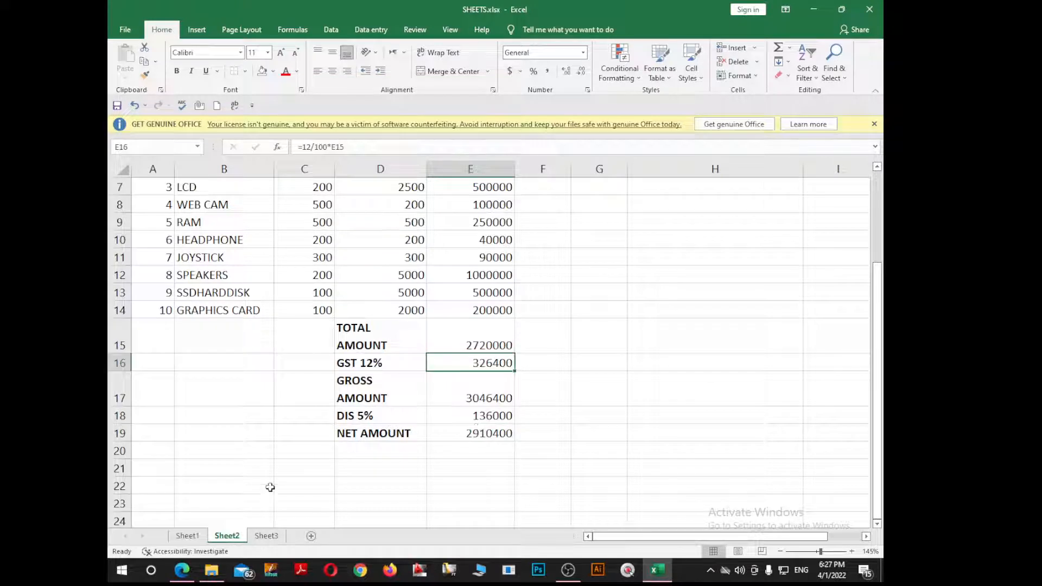
pyautogui.scroll(2, 301, 450)
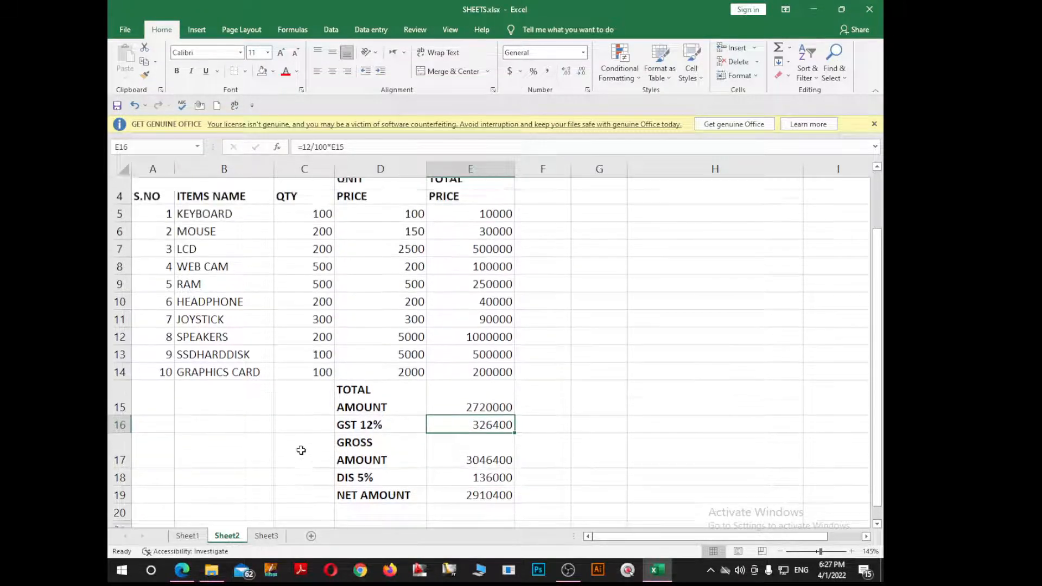
pyautogui.scroll(-2, 452, 304)
pyautogui.scroll(-1, 451, 304)
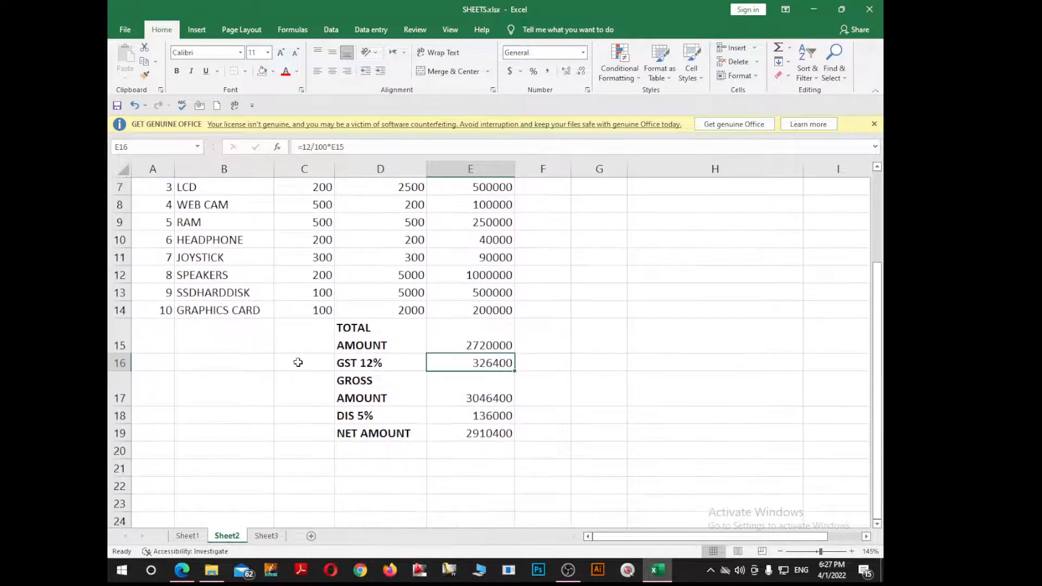
pyautogui.click(487, 339)
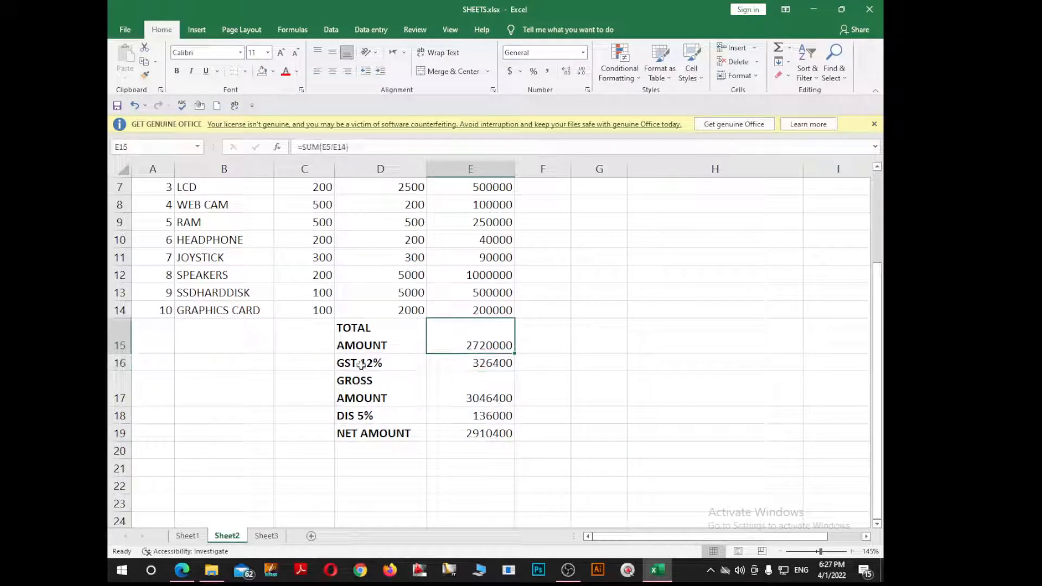
pyautogui.click(442, 363)
pyautogui.click(471, 394)
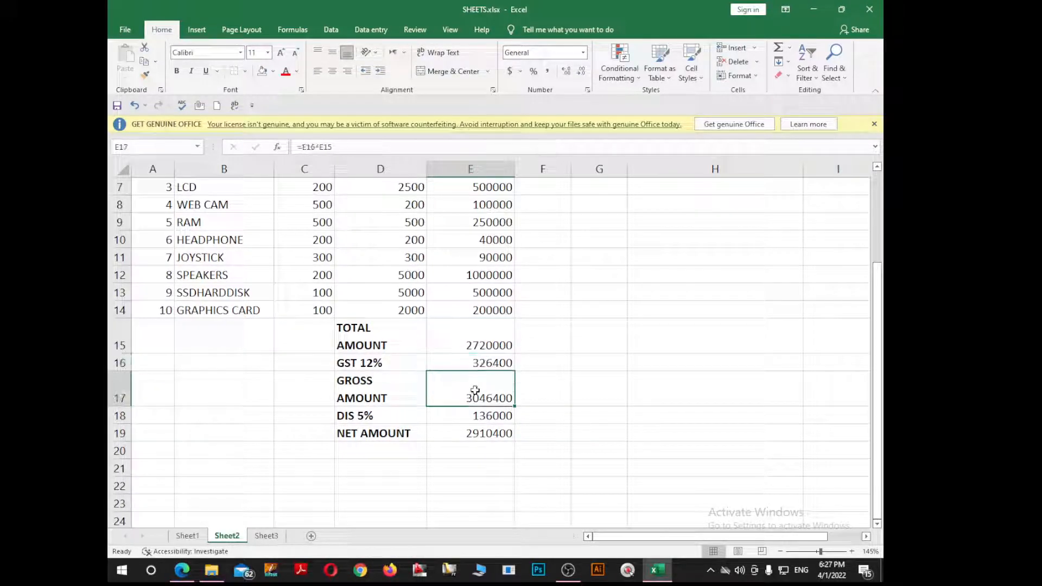
pyautogui.click(454, 415)
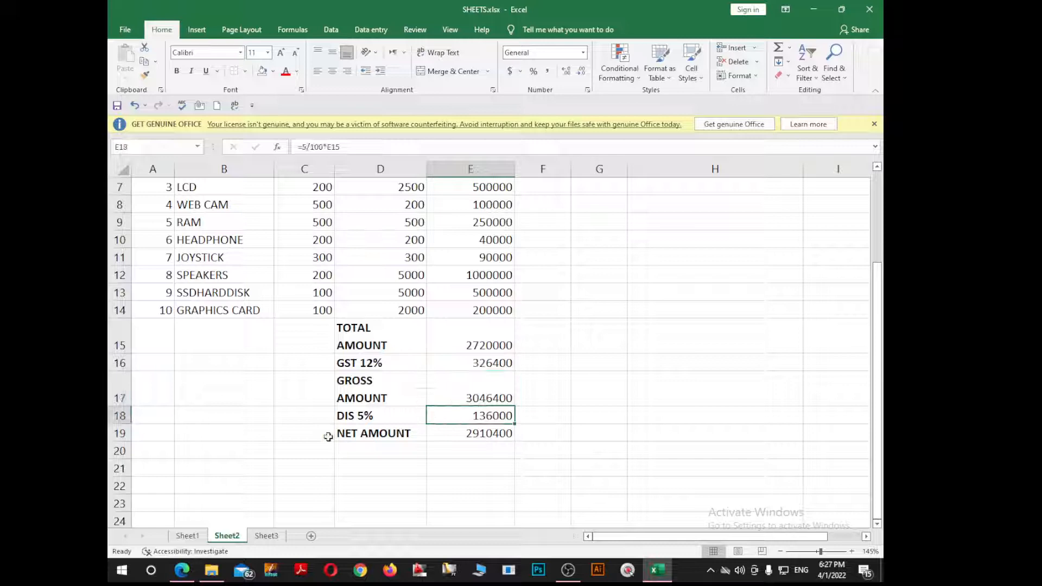
pyautogui.click(468, 433)
pyautogui.scroll(3, 396, 429)
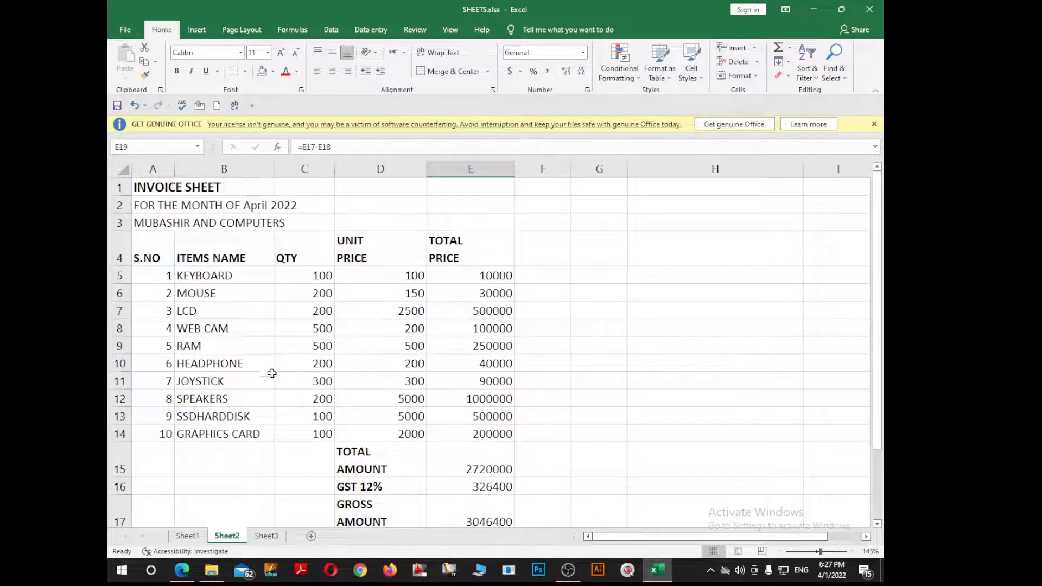
pyautogui.scroll(-3, 312, 365)
pyautogui.scroll(3, 310, 365)
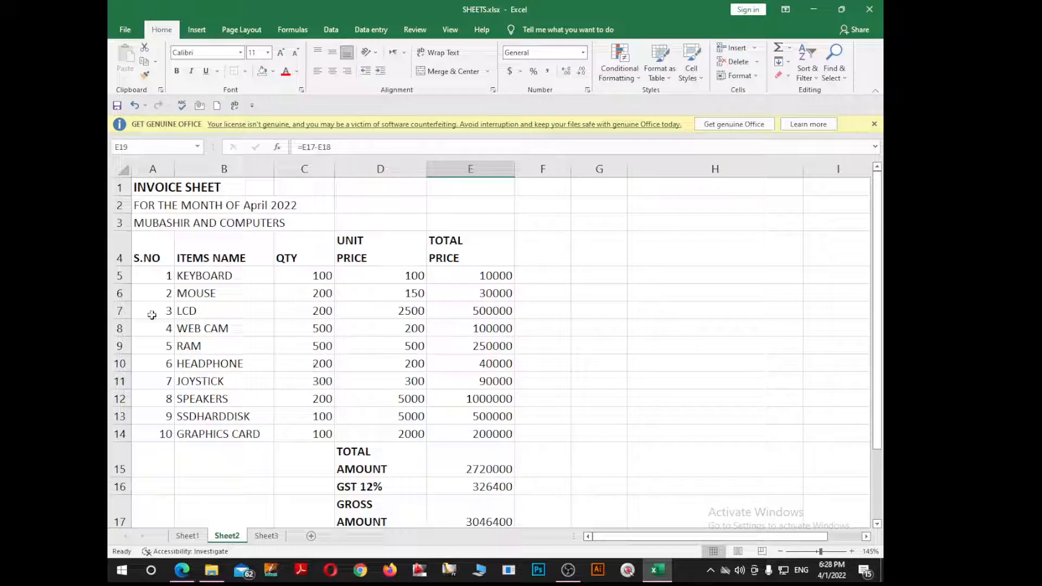
pyautogui.click(179, 294)
pyautogui.click(182, 205)
pyautogui.click(188, 227)
pyautogui.click(206, 258)
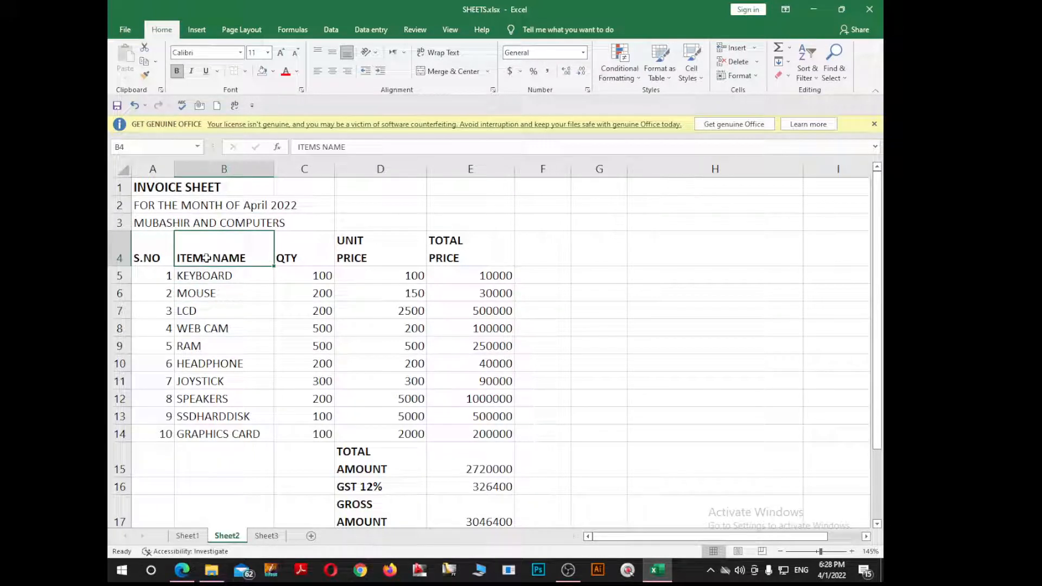
pyautogui.click(224, 308)
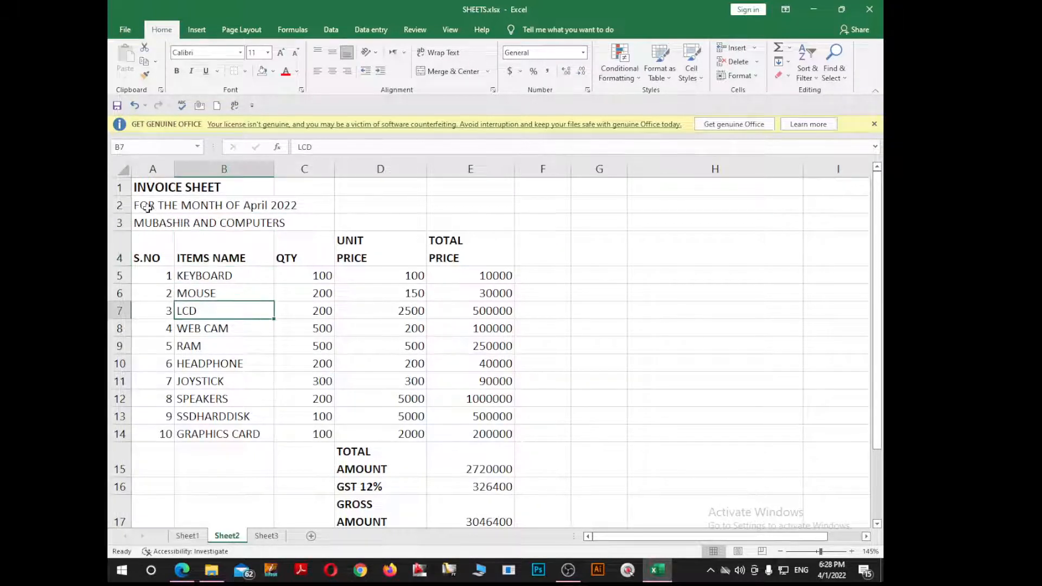
pyautogui.click(158, 186)
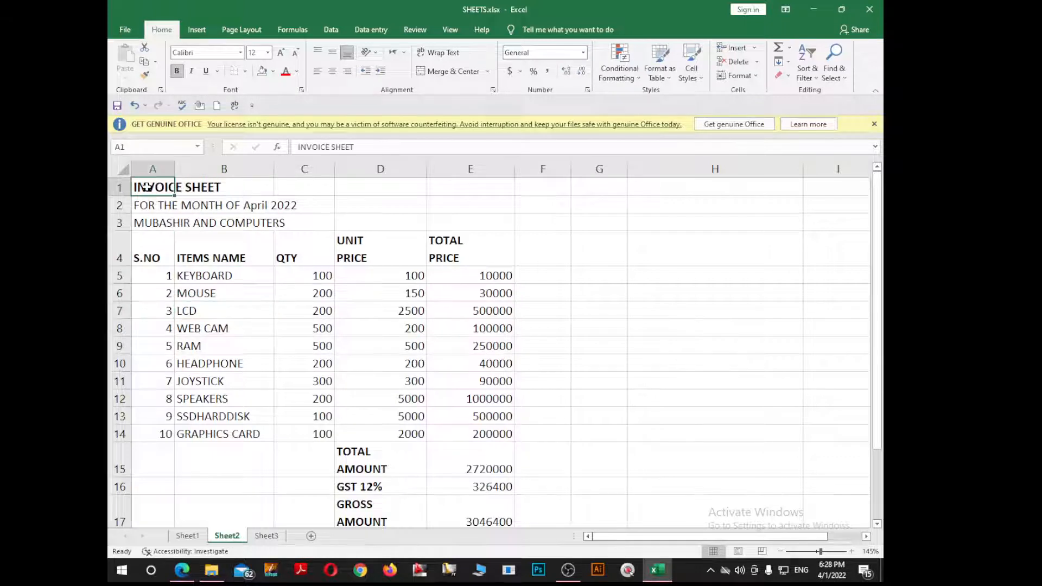
pyautogui.click(509, 185)
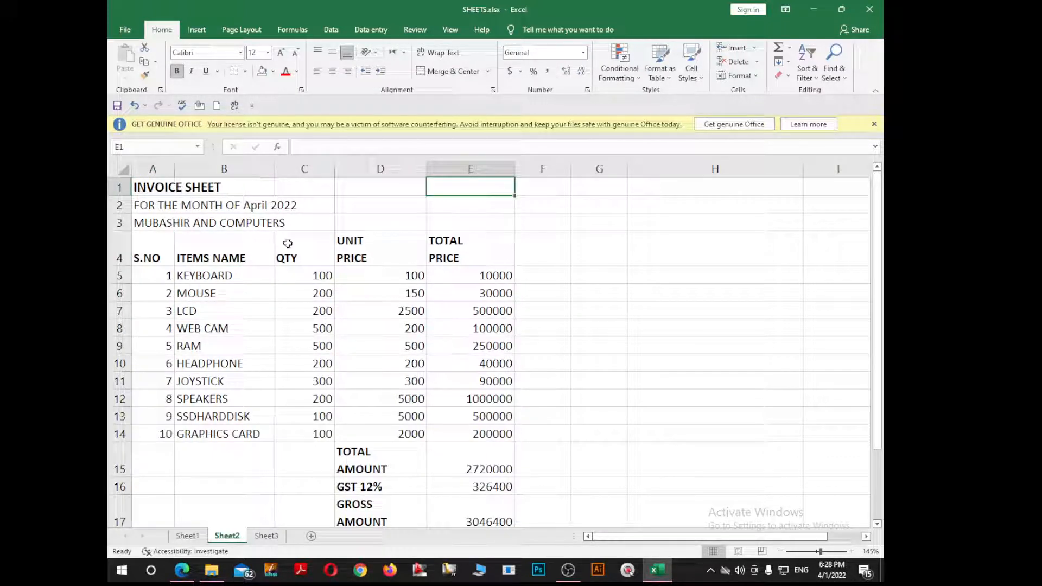
pyautogui.doubleClick(147, 187)
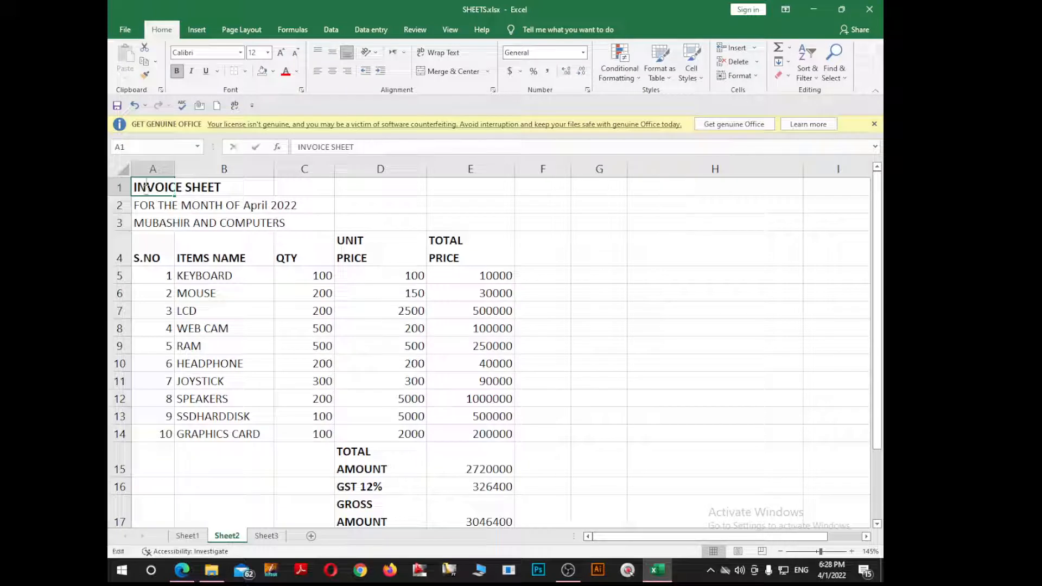
pyautogui.click(210, 262)
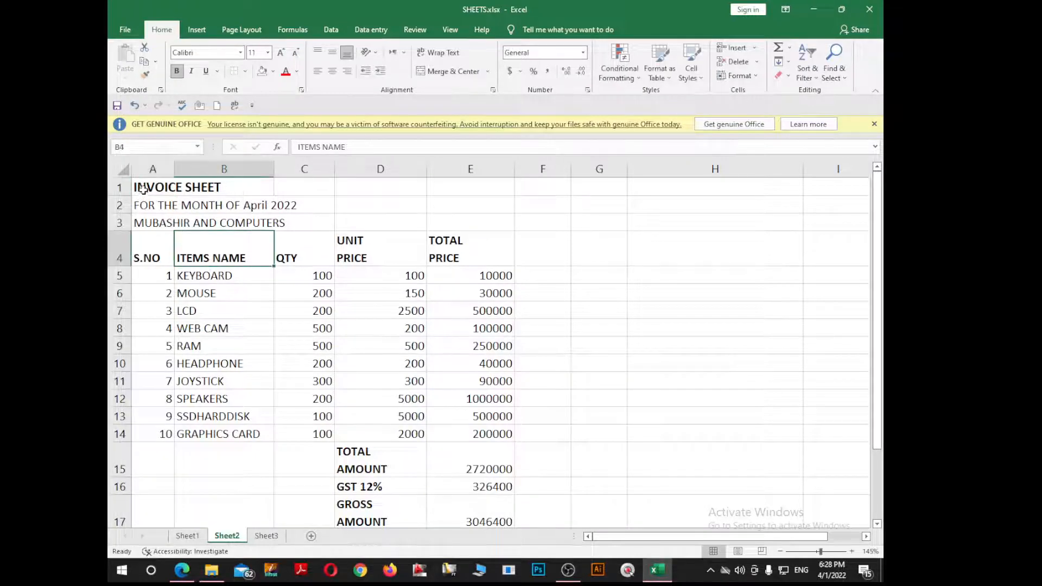
pyautogui.moveTo(142, 187); pyautogui.dragTo(463, 188)
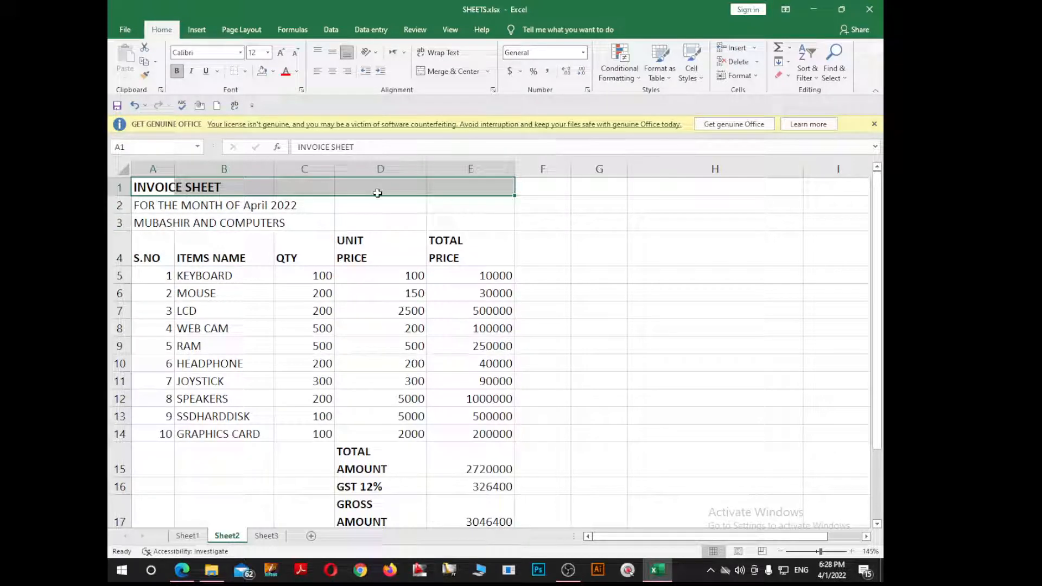
# Step: Merge and centre INVOICE SHEET across A1:E1, in bold 14 pt
pyautogui.click(458, 74)
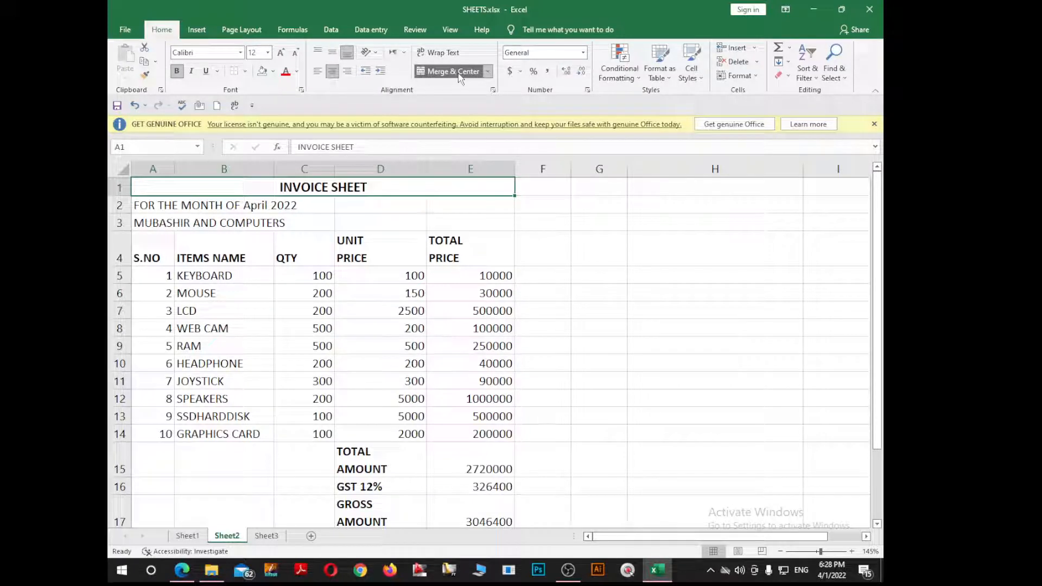
pyautogui.click(175, 72)
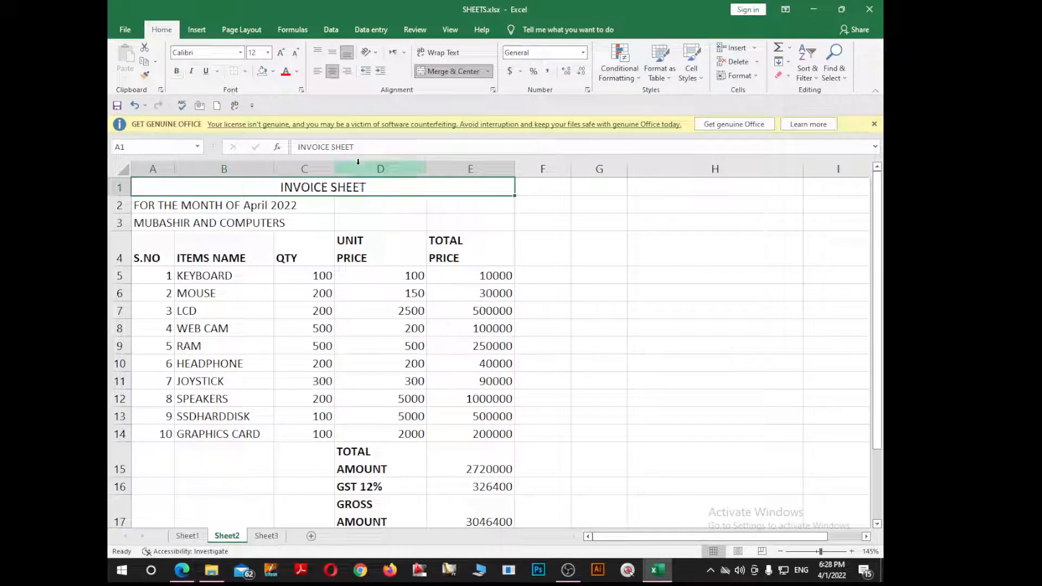
pyautogui.click(281, 53)
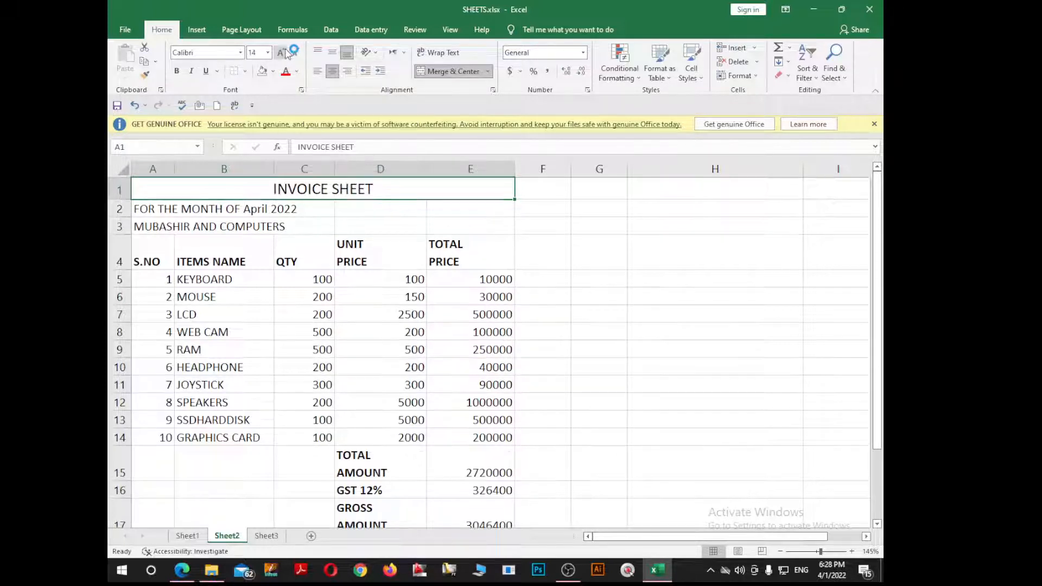
pyautogui.click(177, 71)
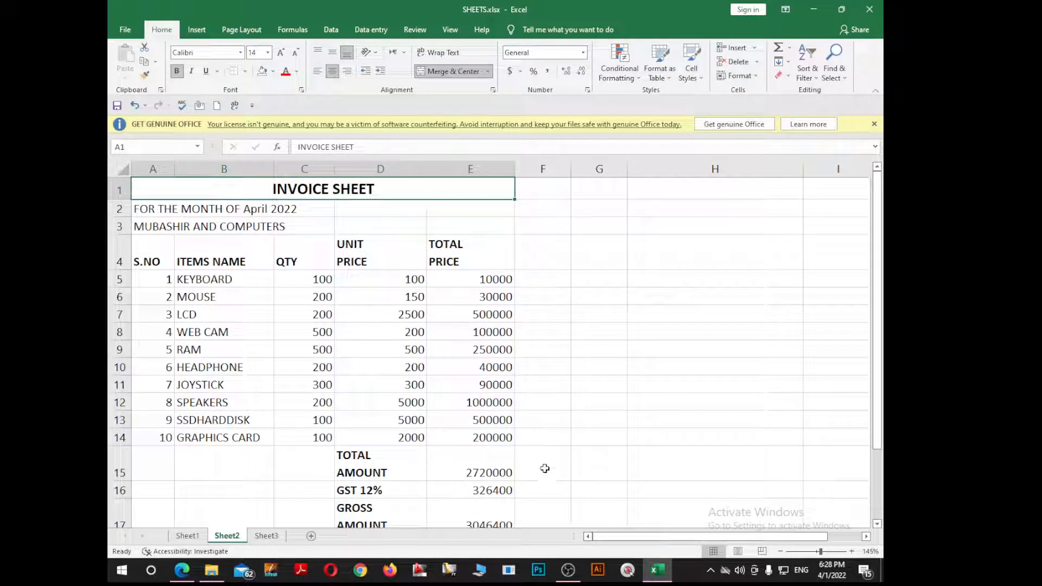
# Step: Merge and centre the month line and company name across A2:E2 and A3:E3
pyautogui.click(145, 212)
pyautogui.moveTo(217, 213); pyautogui.dragTo(471, 212)
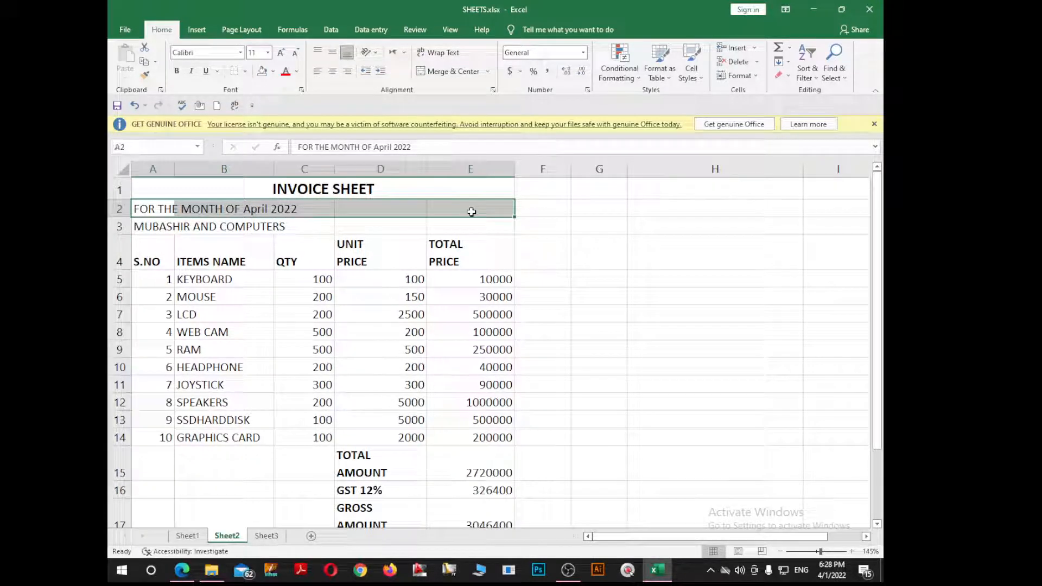
pyautogui.click(448, 71)
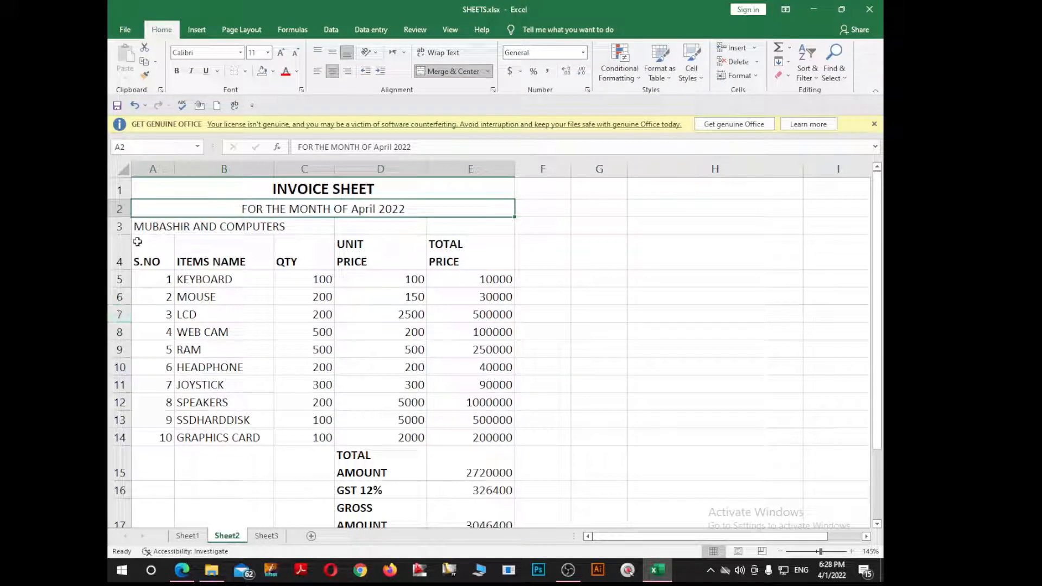
pyautogui.moveTo(139, 228); pyautogui.dragTo(464, 232)
pyautogui.click(449, 71)
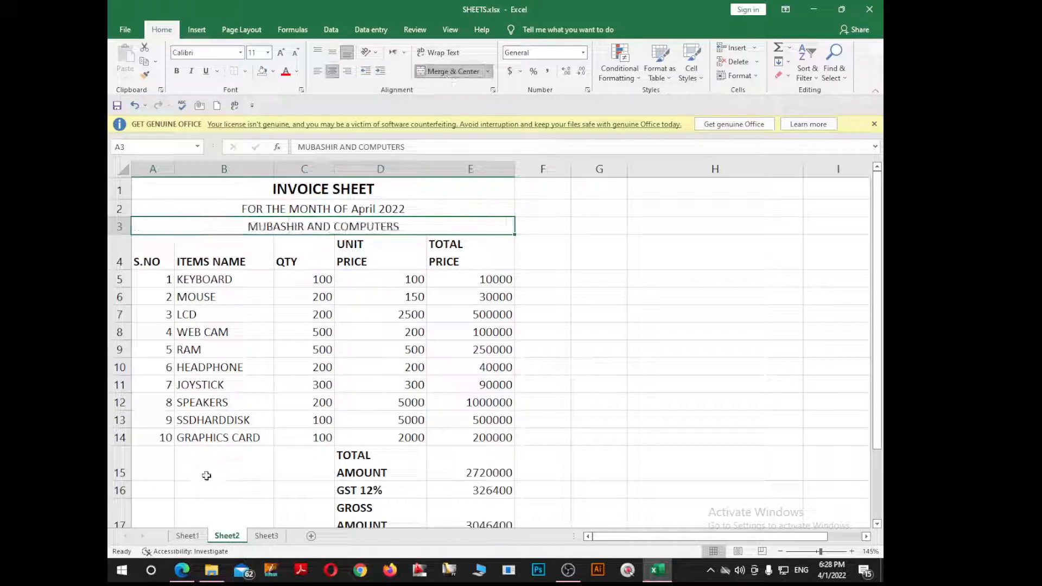
pyautogui.click(284, 386)
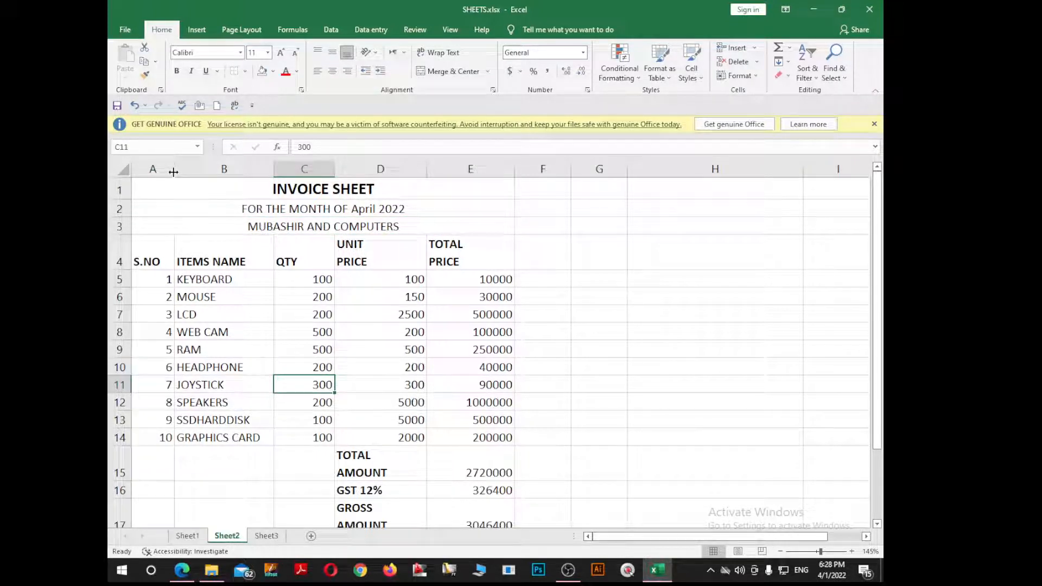
# Step: Narrow column A by dragging its right border left
pyautogui.moveTo(173, 171); pyautogui.dragTo(166, 172)
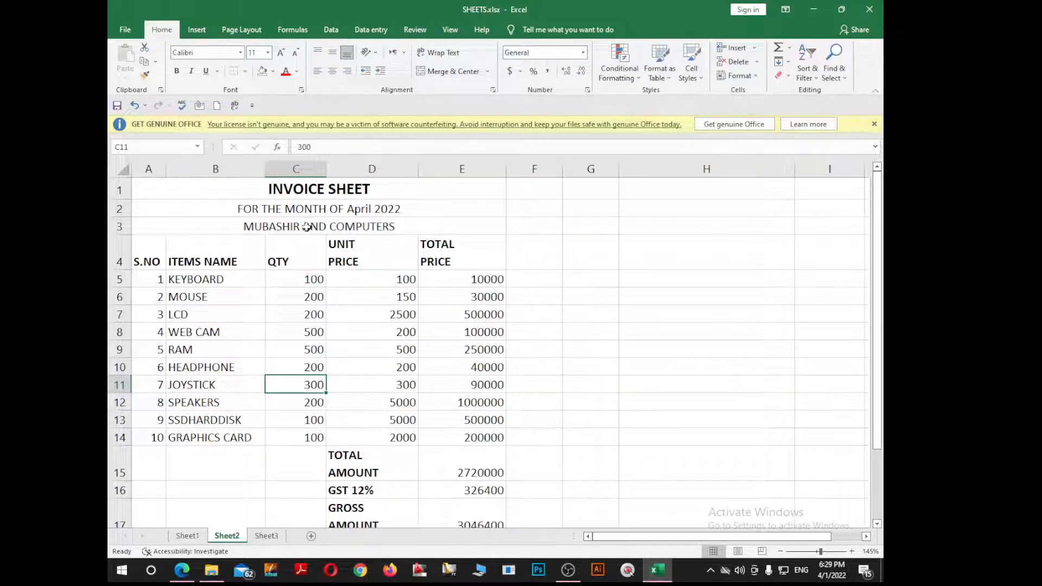
pyautogui.scroll(-1, 283, 259)
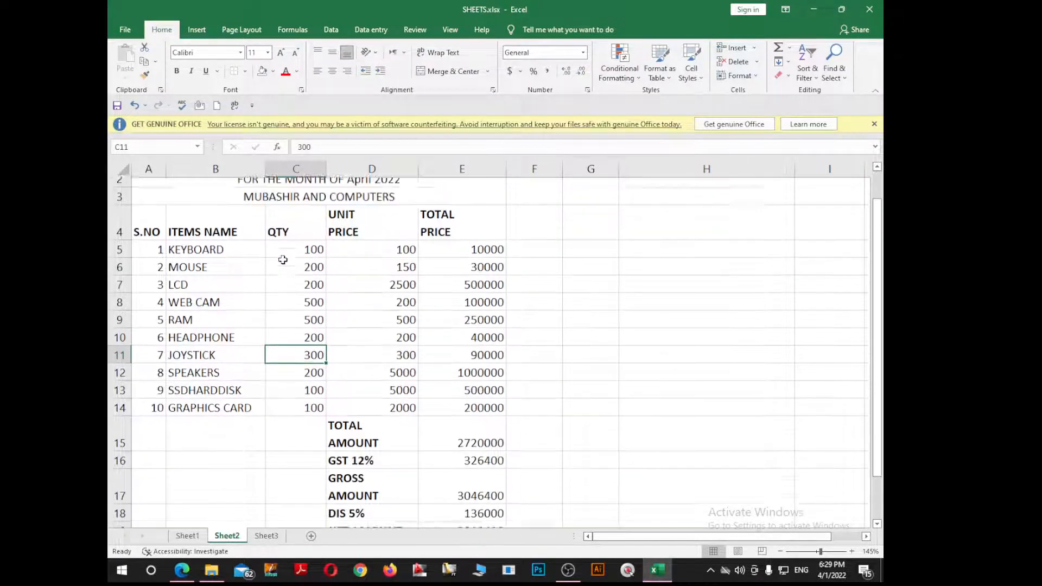
pyautogui.scroll(1, 280, 259)
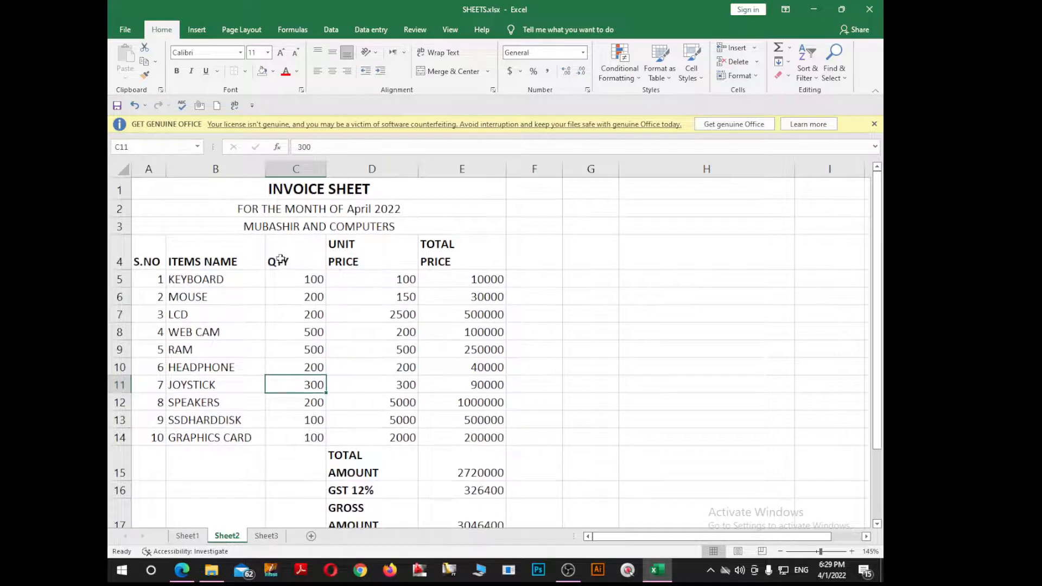
pyautogui.click(148, 191)
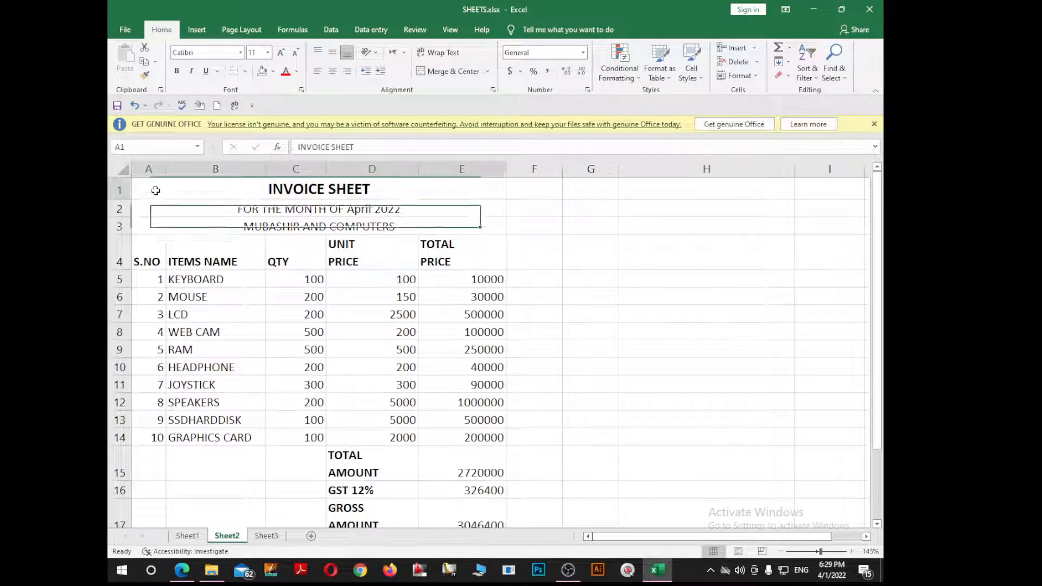
# Step: Fill the title rows light blue, orange and light green respectively
pyautogui.click(273, 71)
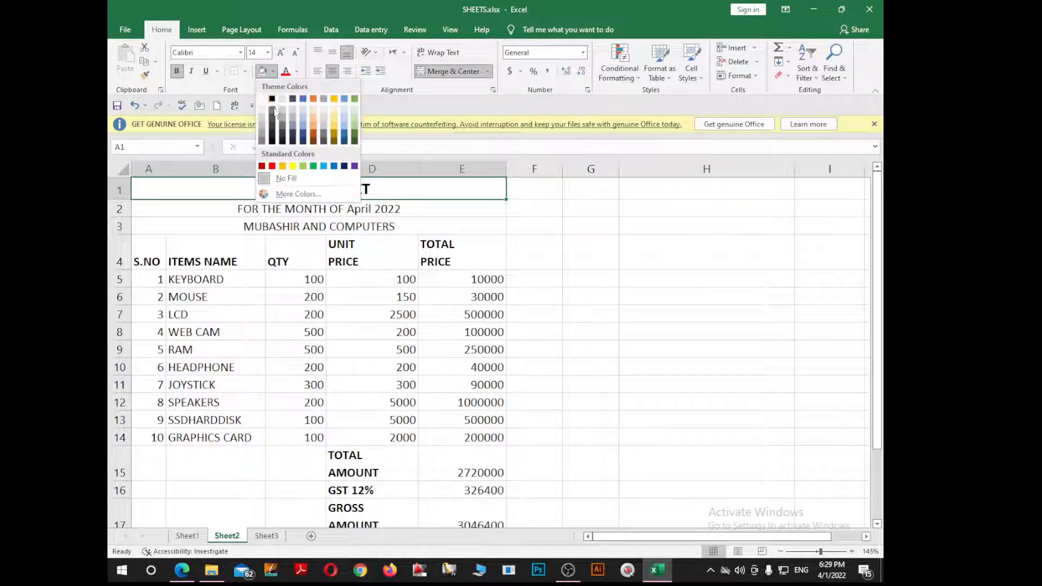
pyautogui.click(302, 129)
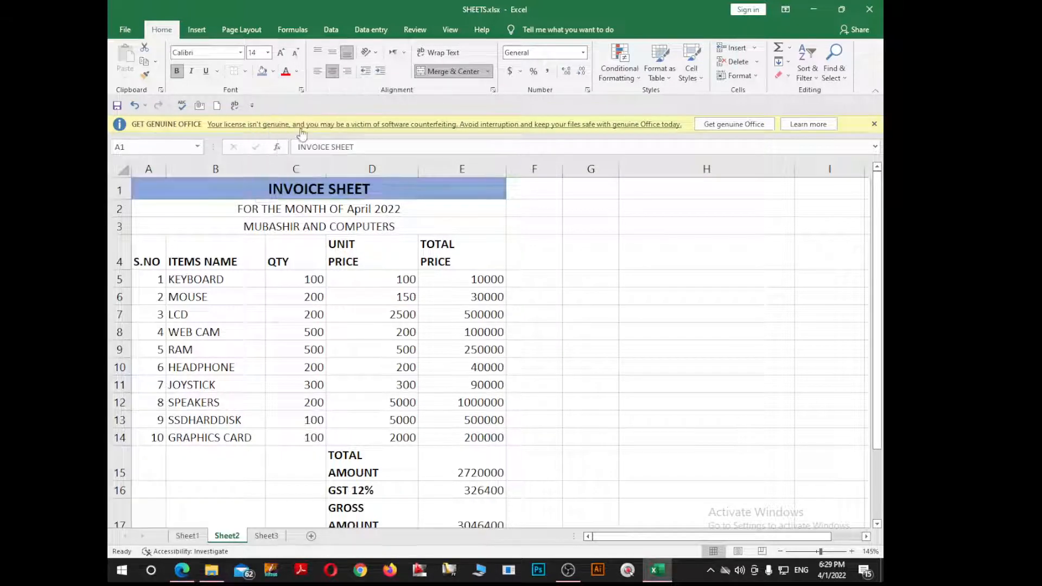
pyautogui.click(190, 209)
pyautogui.click(273, 71)
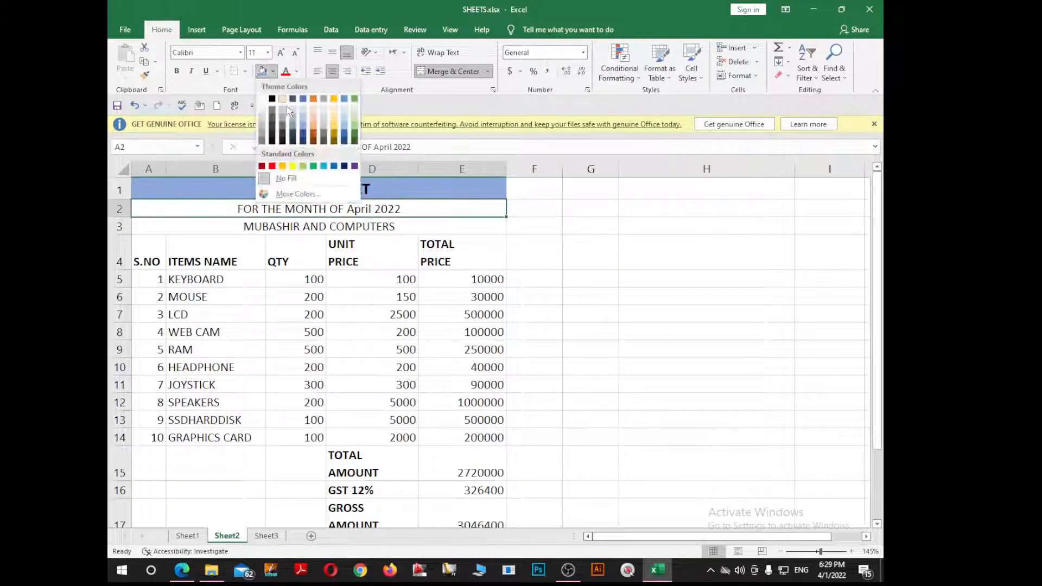
pyautogui.click(313, 122)
pyautogui.click(157, 231)
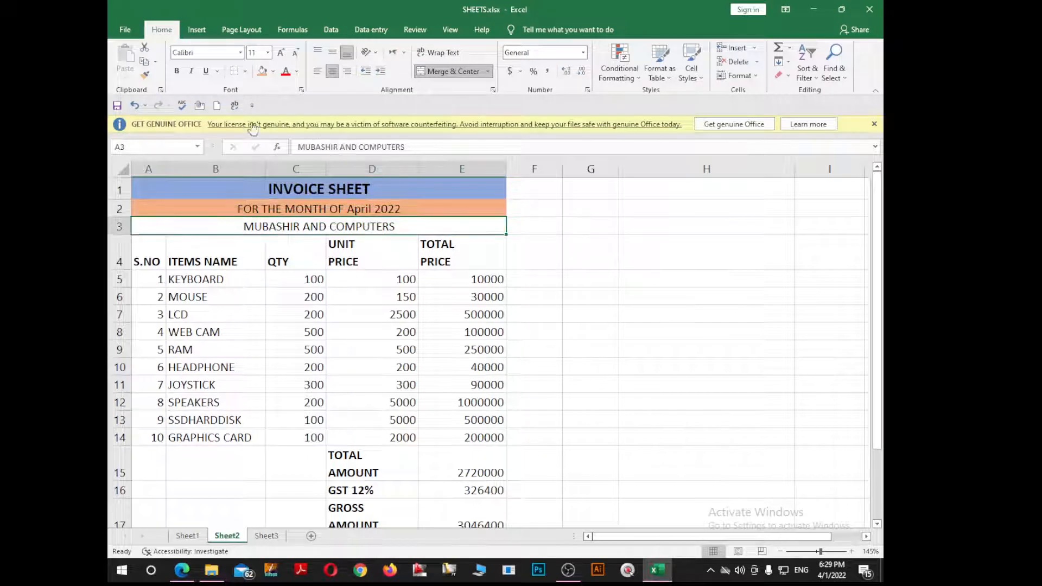
pyautogui.click(273, 71)
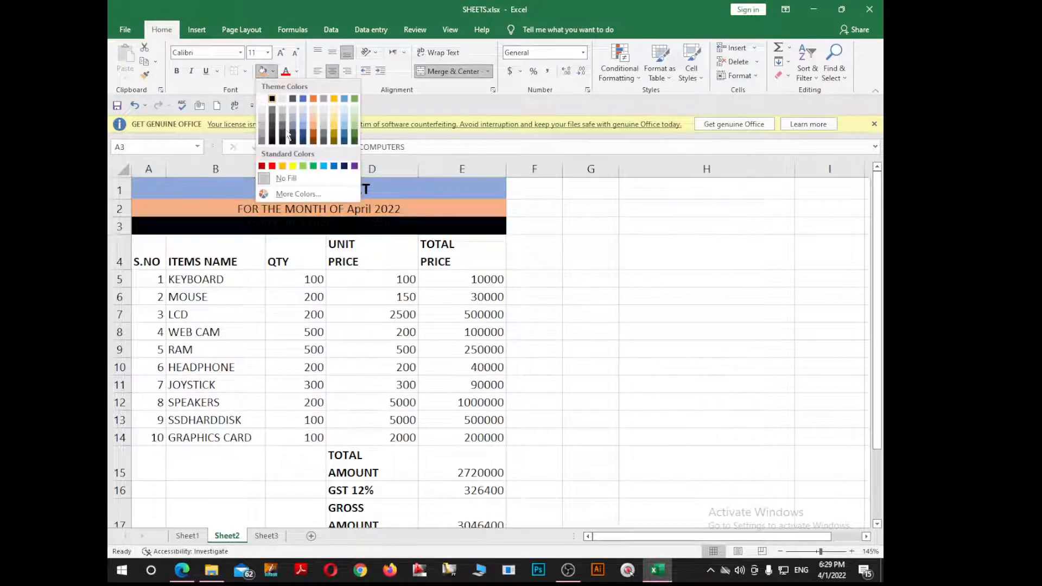
pyautogui.click(303, 166)
# Step: Give the header row A4:E4 a grey fill
pyautogui.click(144, 257)
pyautogui.moveTo(144, 258); pyautogui.dragTo(437, 244)
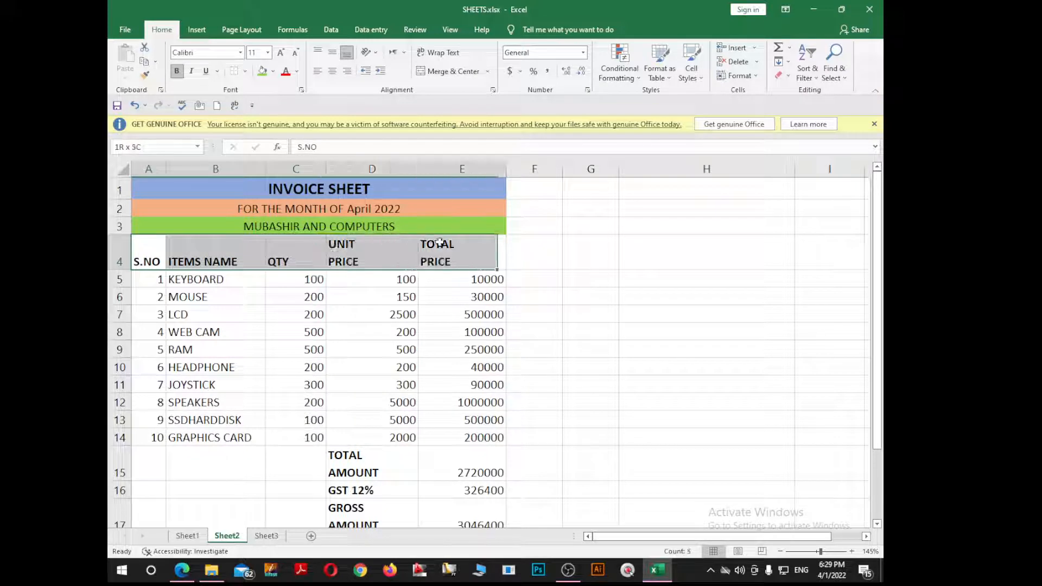
pyautogui.click(273, 71)
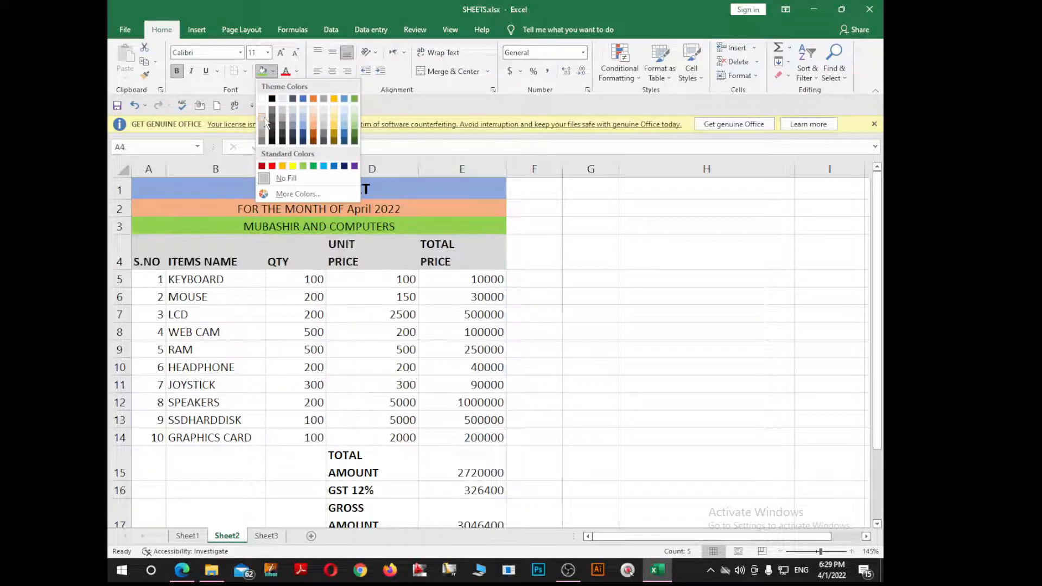
pyautogui.click(264, 121)
pyautogui.click(405, 333)
pyautogui.moveTo(144, 189); pyautogui.dragTo(354, 429)
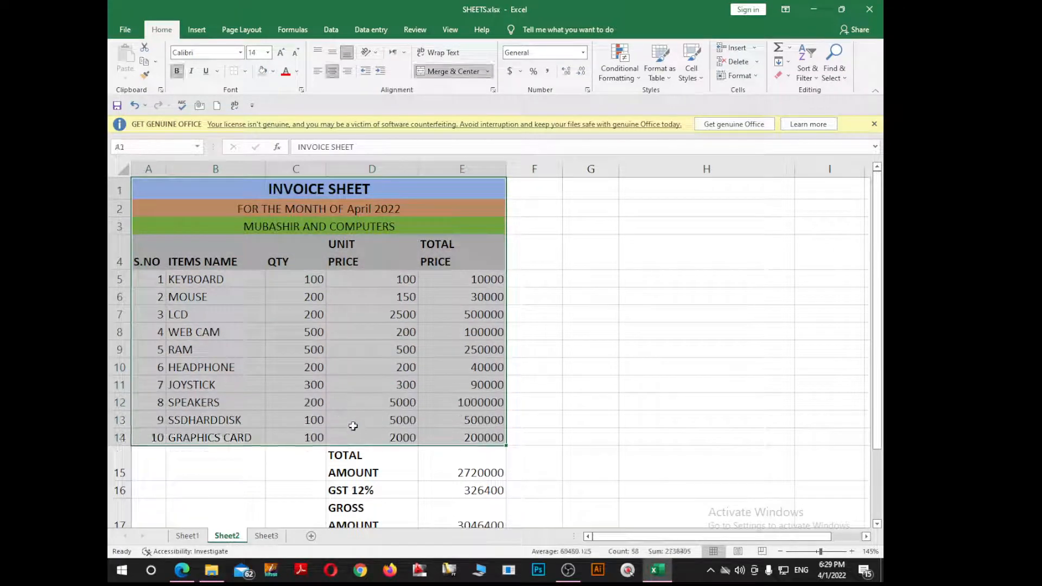
pyautogui.click(245, 71)
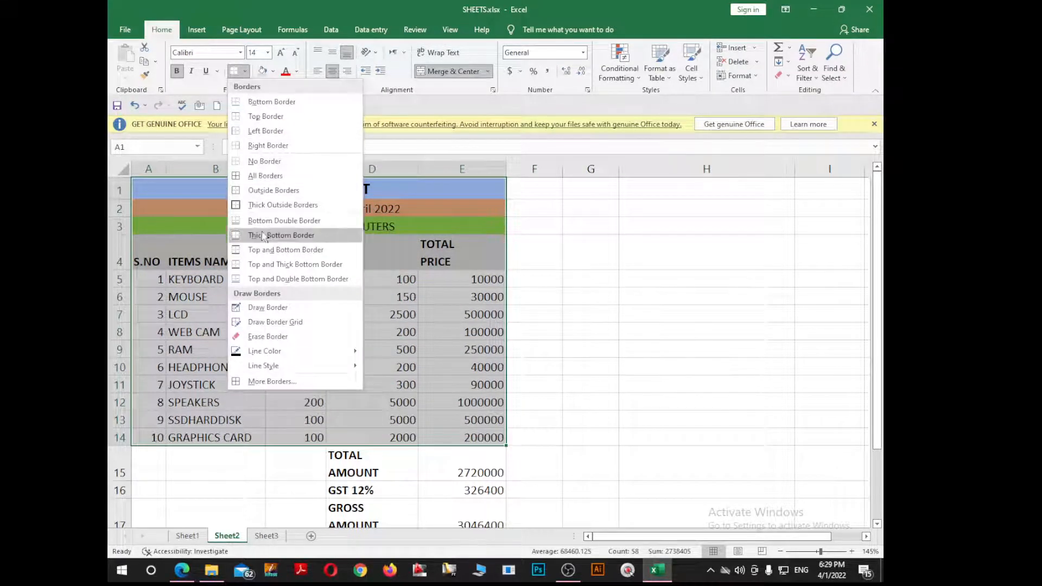
pyautogui.click(265, 176)
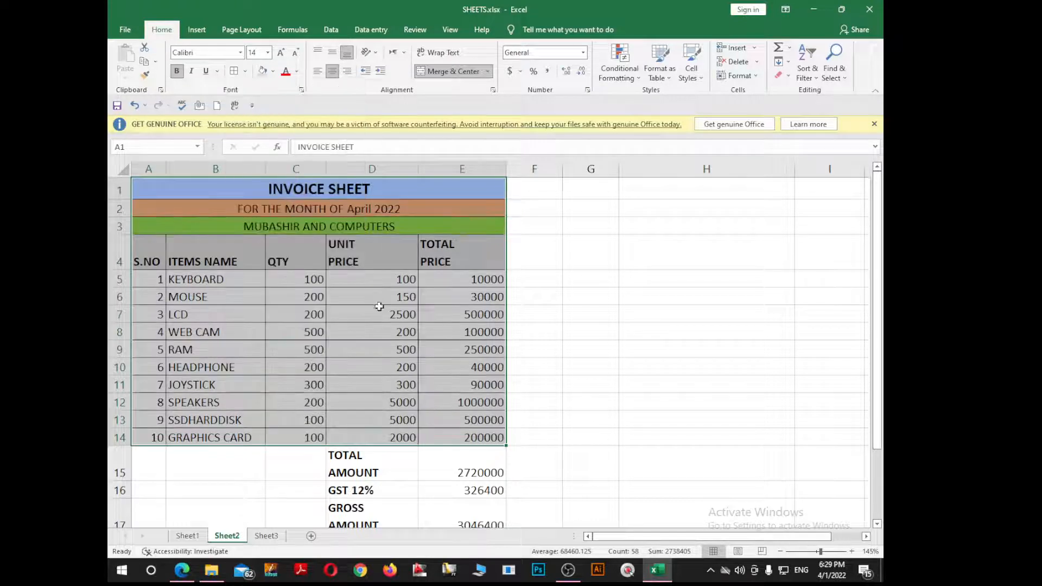
pyautogui.click(382, 312)
pyautogui.scroll(-3, 382, 314)
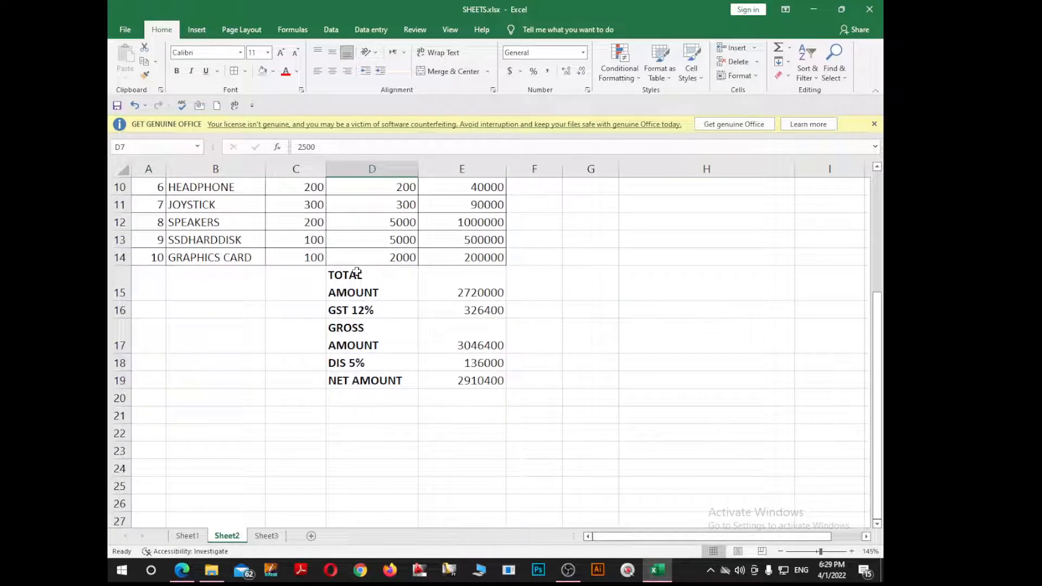
pyautogui.moveTo(356, 272); pyautogui.dragTo(445, 375)
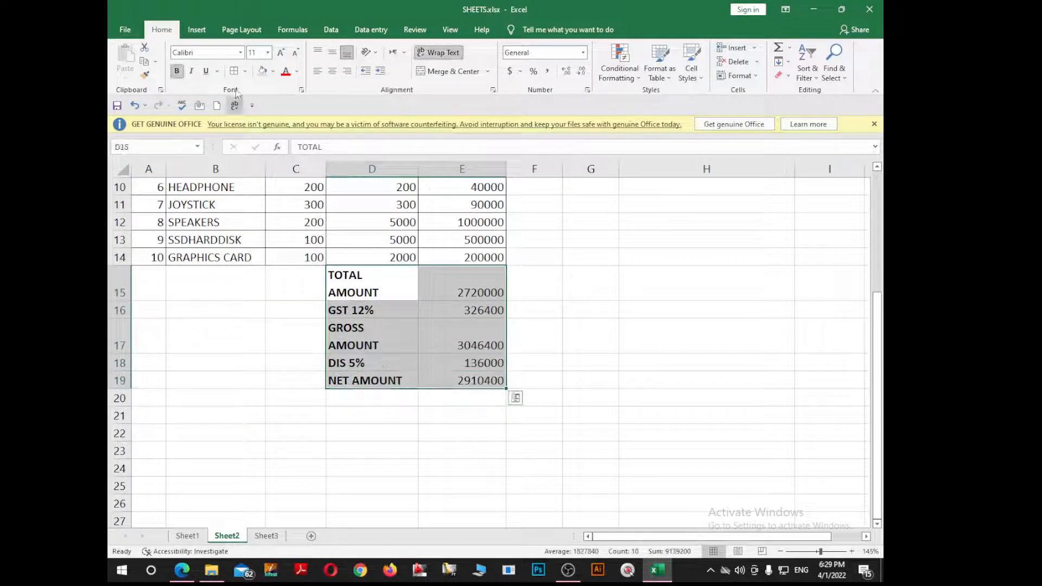
pyautogui.click(451, 304)
pyautogui.scroll(3, 450, 301)
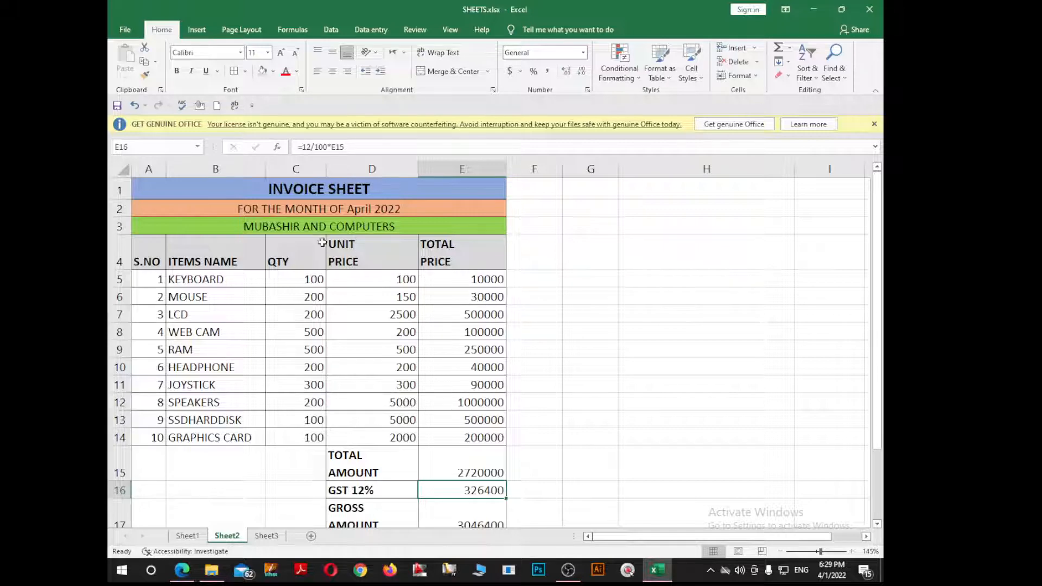
pyautogui.scroll(-2, 458, 358)
# Step: Copy E5's formula text D5*C5 into F5 as a note
pyautogui.scroll(2, 458, 354)
pyautogui.doubleClick(492, 279)
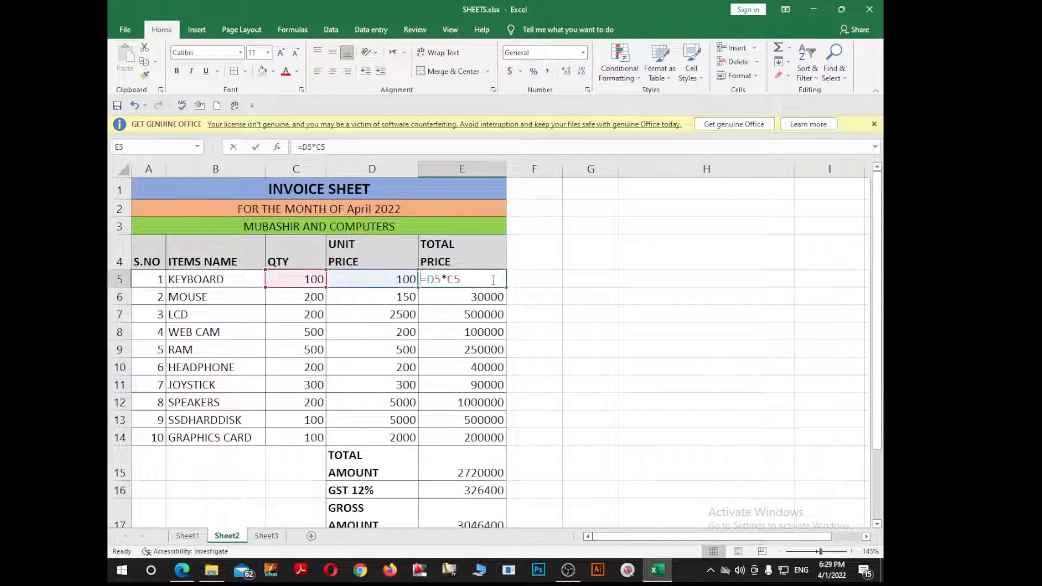
pyautogui.moveTo(461, 279); pyautogui.dragTo(444, 279)
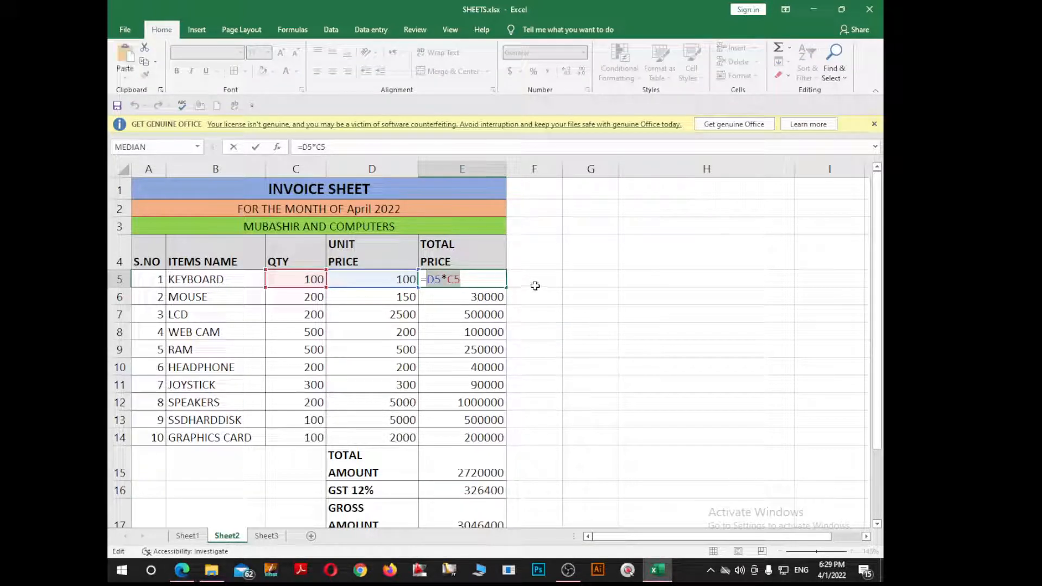
pyautogui.press('Escape')
pyautogui.doubleClick(535, 283)
pyautogui.write('D5*C5')
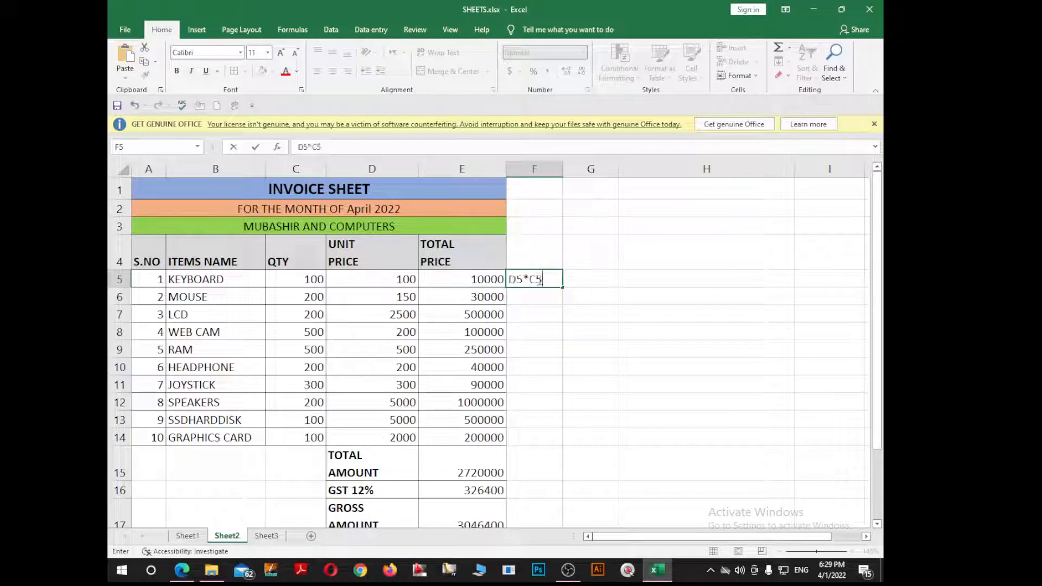
pyautogui.press('Return')
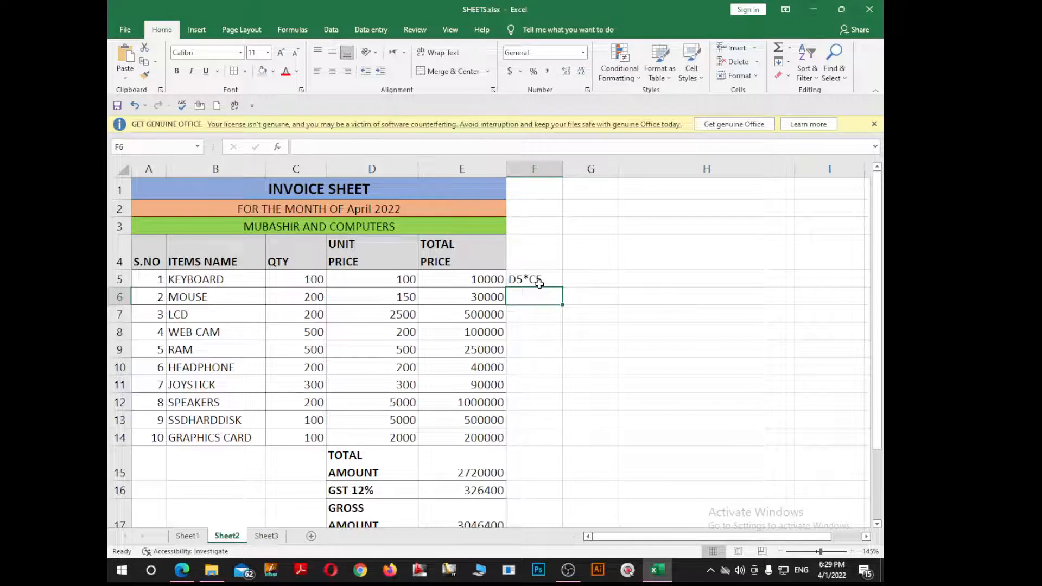
# Step: Paste the TOTAL AMOUNT formula text SUM(E5:E14) into F15
pyautogui.scroll(-2, 530, 309)
pyautogui.doubleClick(486, 345)
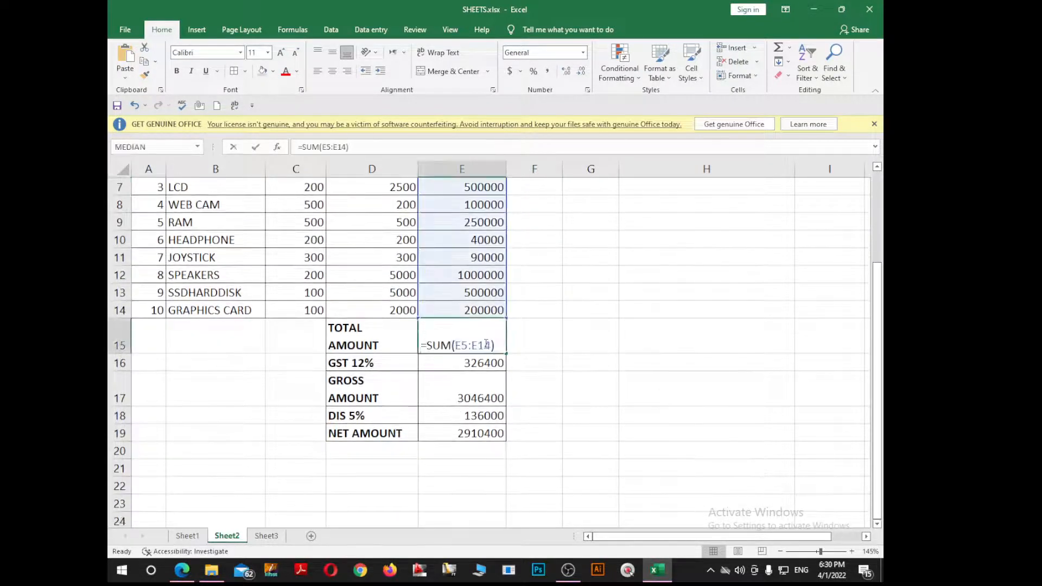
pyautogui.moveTo(498, 344); pyautogui.dragTo(433, 351)
pyautogui.hotkey('ctrl', 'c')
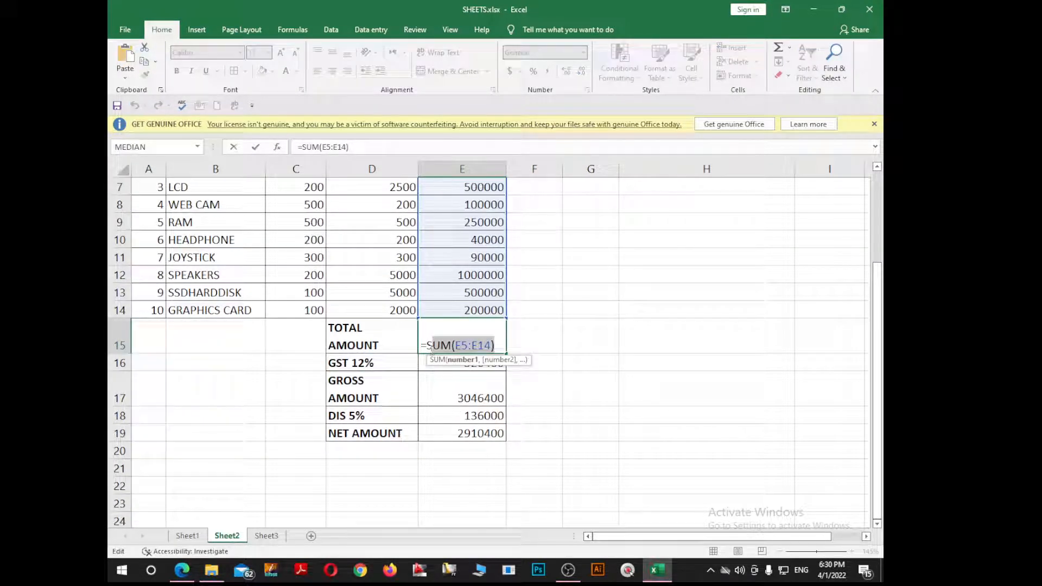
pyautogui.press('Return')
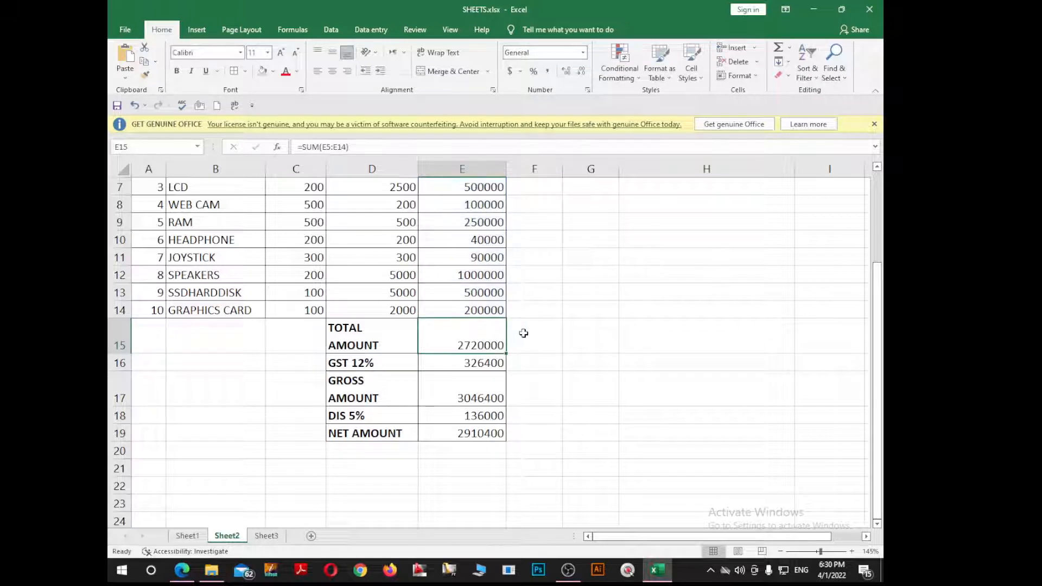
pyautogui.click(530, 337)
pyautogui.hotkey('ctrl', 'v')
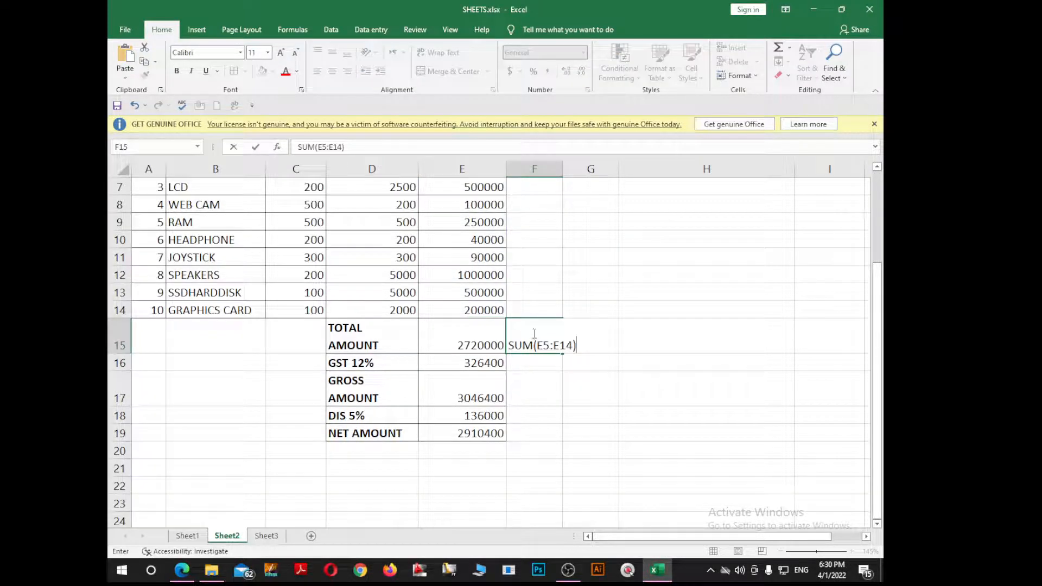
pyautogui.press('Return')
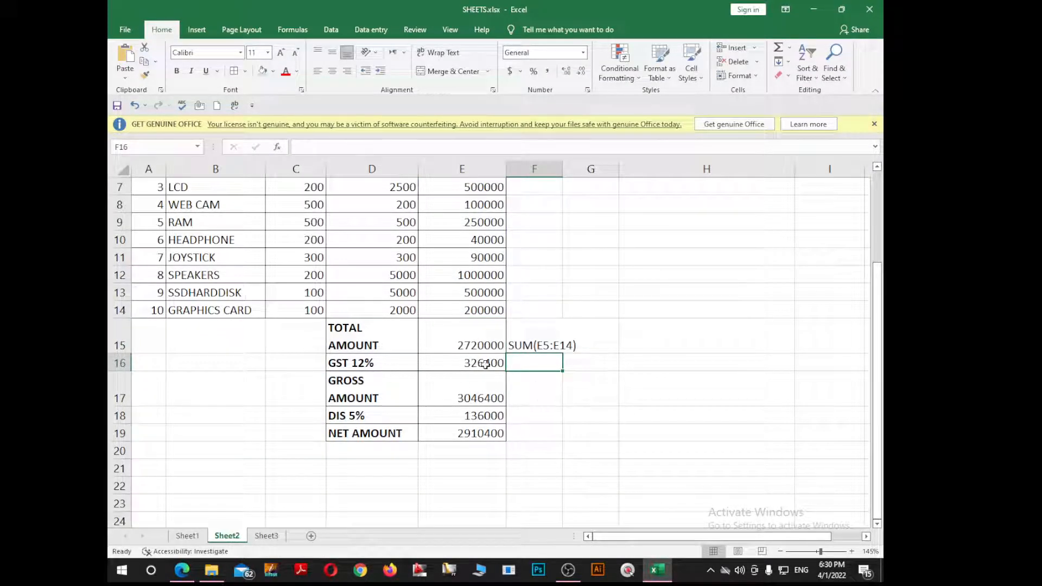
# Step: Add the GST formula text 12/100*E15 as a note in F16
pyautogui.doubleClick(484, 363)
pyautogui.moveTo(498, 364); pyautogui.dragTo(431, 368)
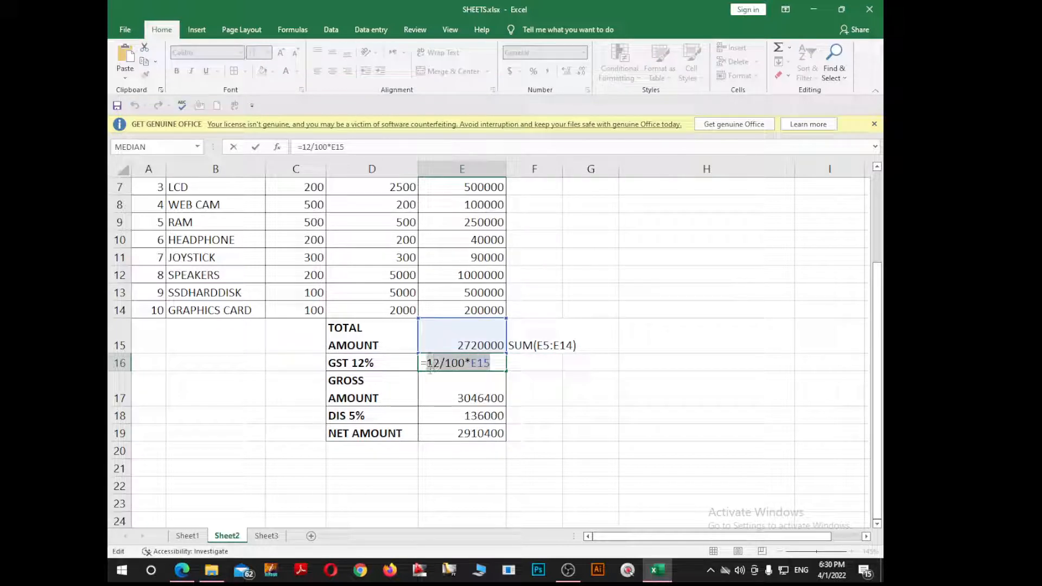
pyautogui.hotkey('ctrl', 'c')
pyautogui.press('Escape')
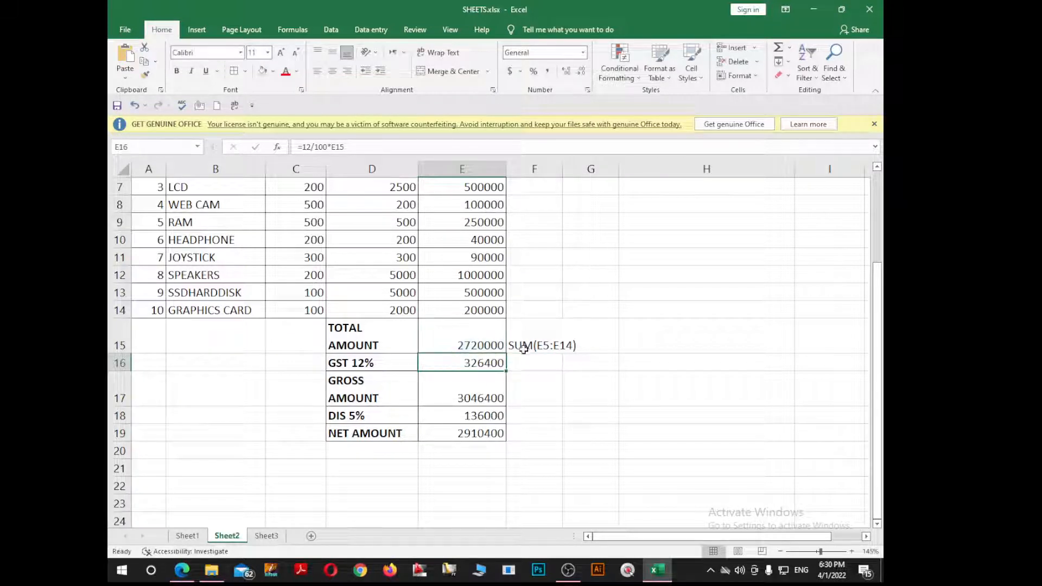
pyautogui.doubleClick(532, 360)
pyautogui.hotkey('ctrl', 'v')
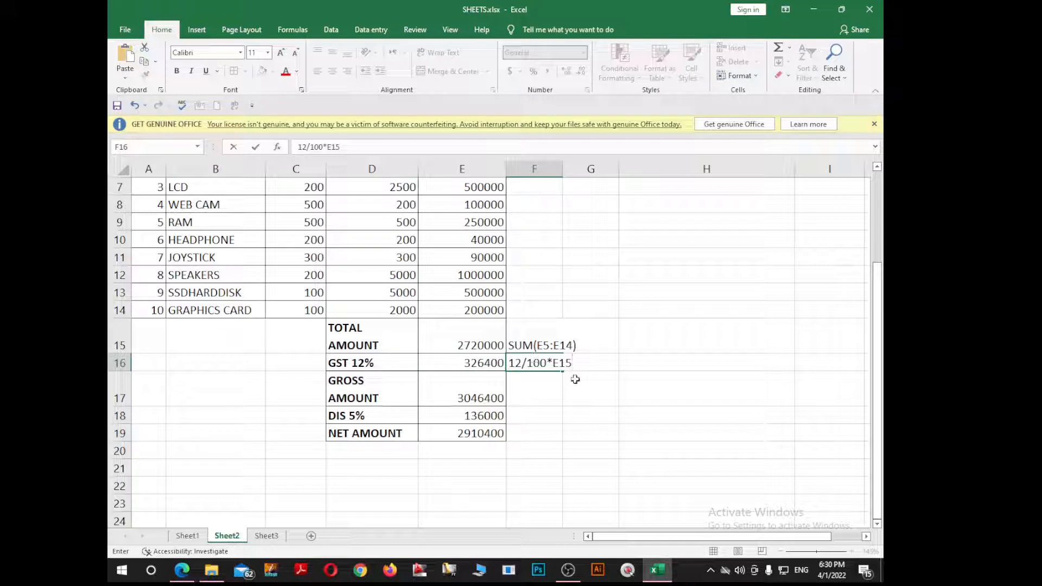
pyautogui.click(530, 397)
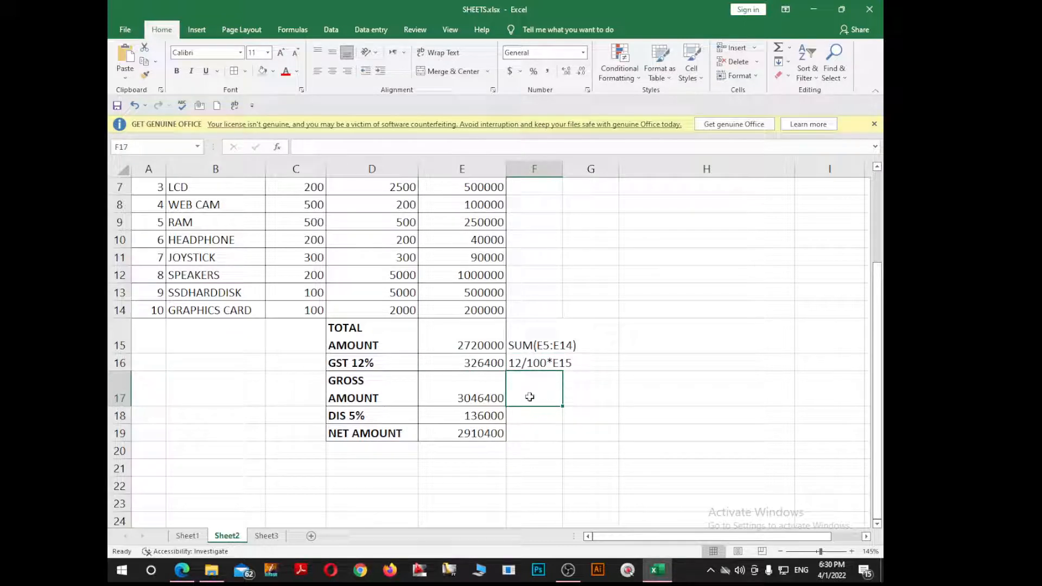
# Step: Copy the gross amount formula text E16+E15 into F17
pyautogui.click(496, 401)
pyautogui.doubleClick(502, 400)
pyautogui.moveTo(471, 400); pyautogui.dragTo(428, 400)
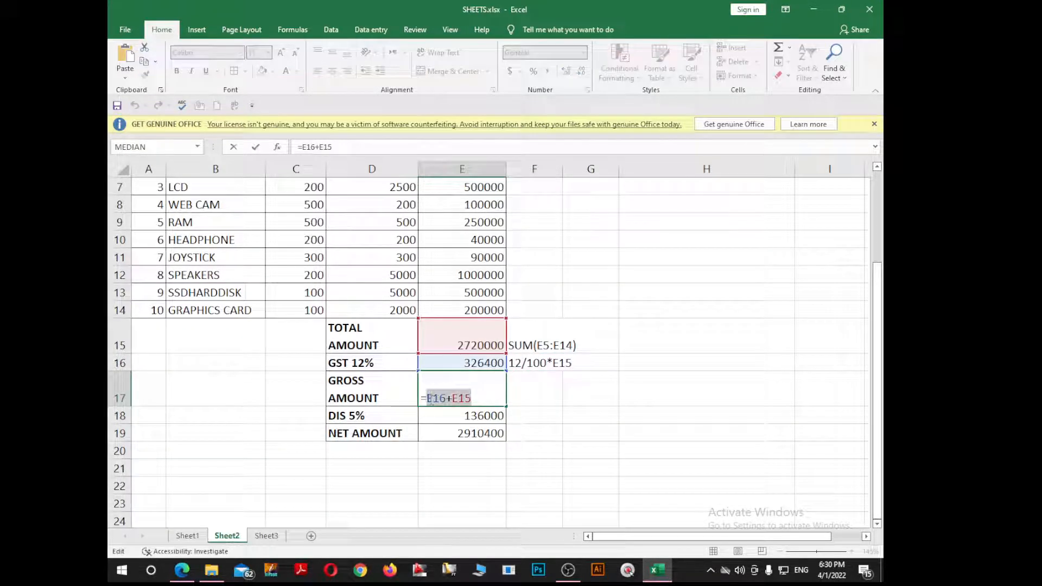
pyautogui.hotkey('ctrl', 'c')
pyautogui.press('Escape')
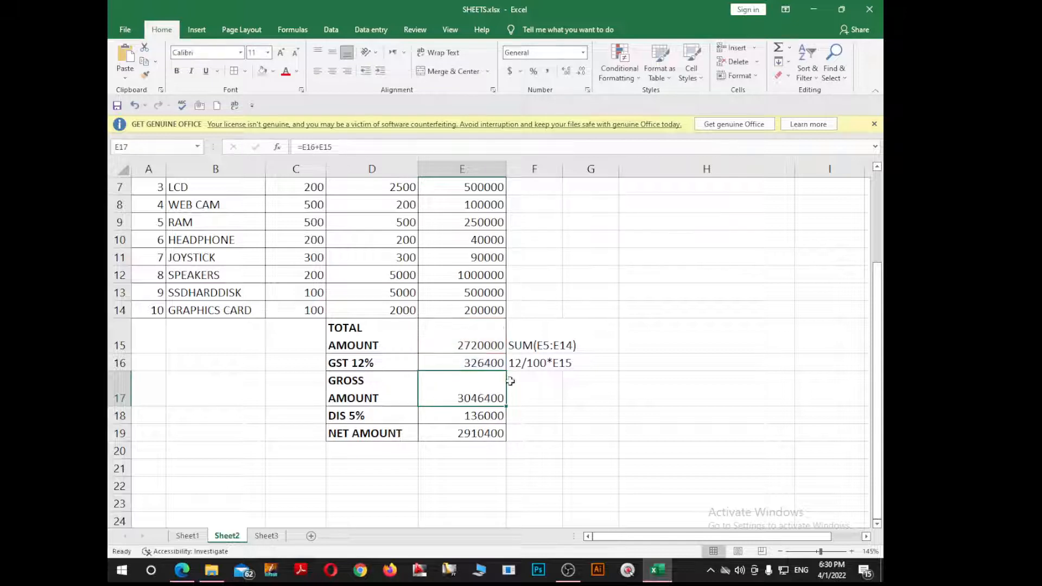
pyautogui.doubleClick(540, 389)
pyautogui.hotkey('ctrl', 'v')
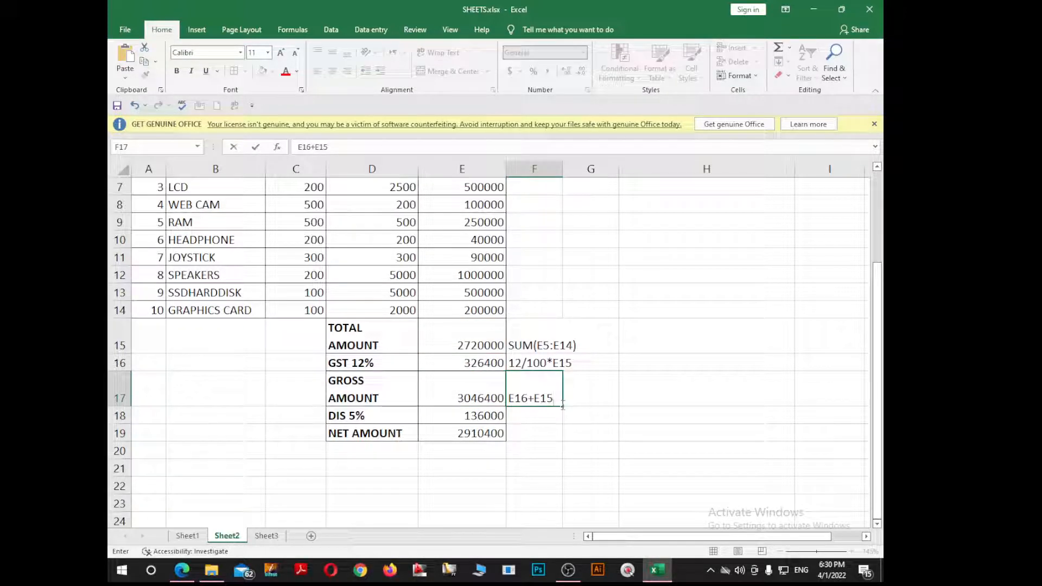
pyautogui.press('Return')
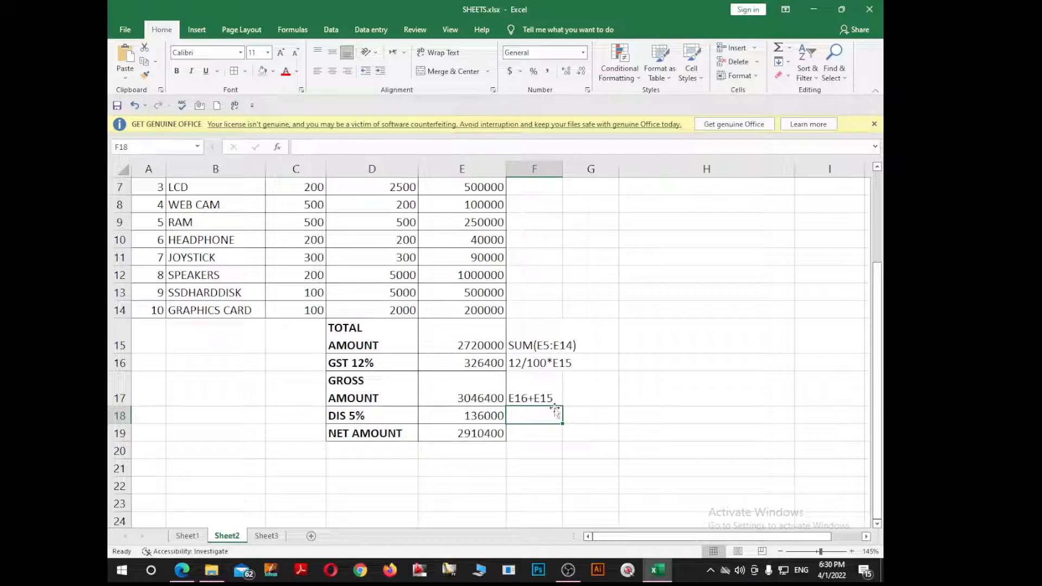
# Step: Place the discount formula text 5/100*E15 in F18
pyautogui.doubleClick(489, 416)
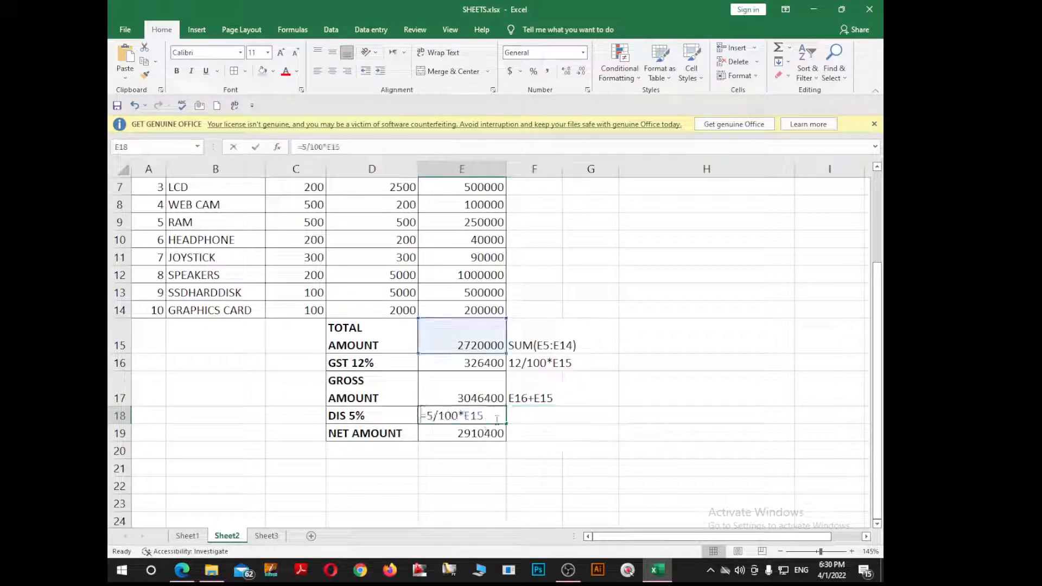
pyautogui.moveTo(484, 416); pyautogui.dragTo(428, 417)
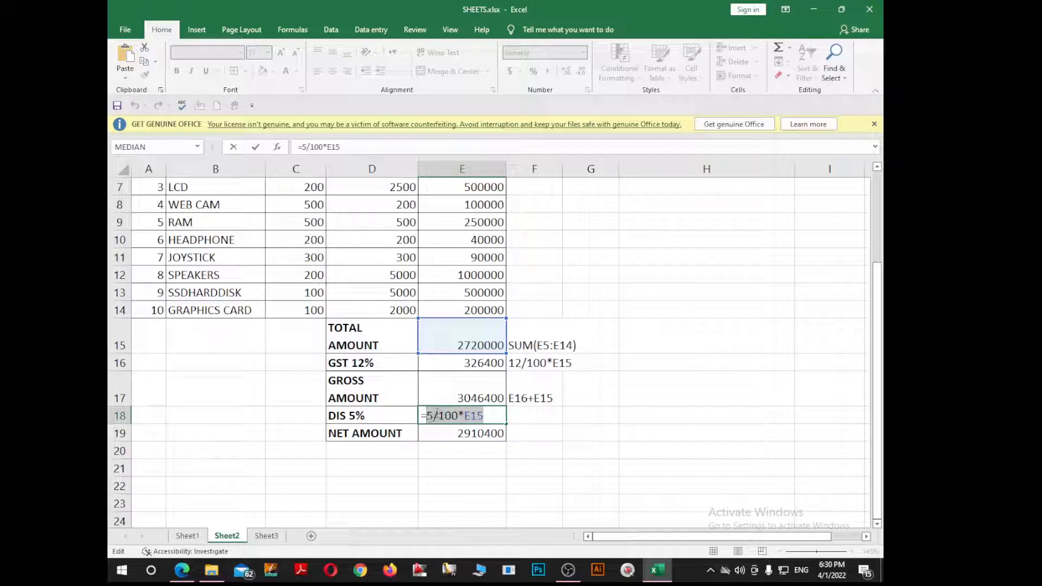
pyautogui.hotkey('ctrl', 'c')
pyautogui.press('Escape')
pyautogui.click(530, 416)
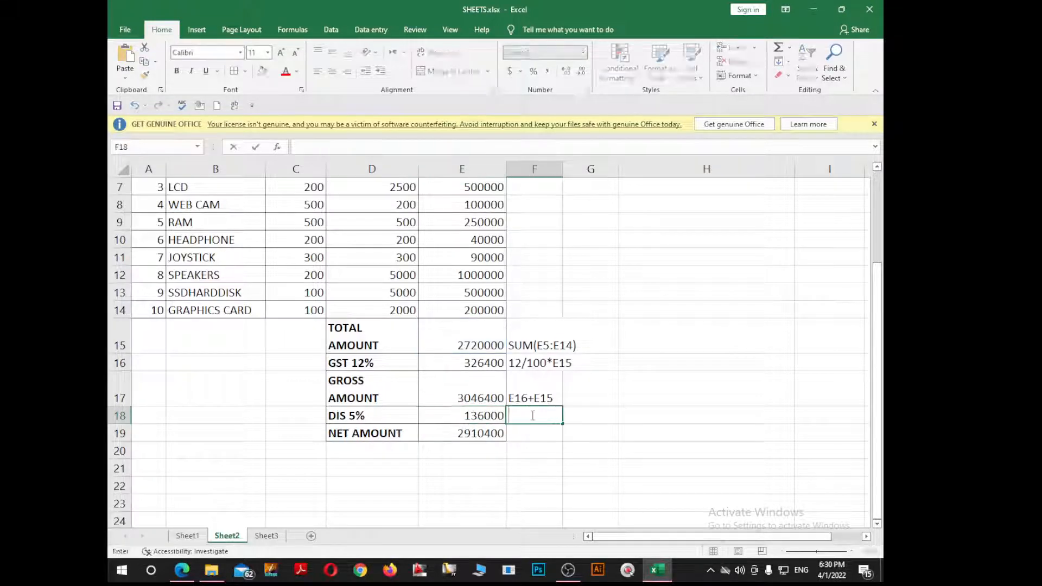
pyautogui.hotkey('ctrl', 'v')
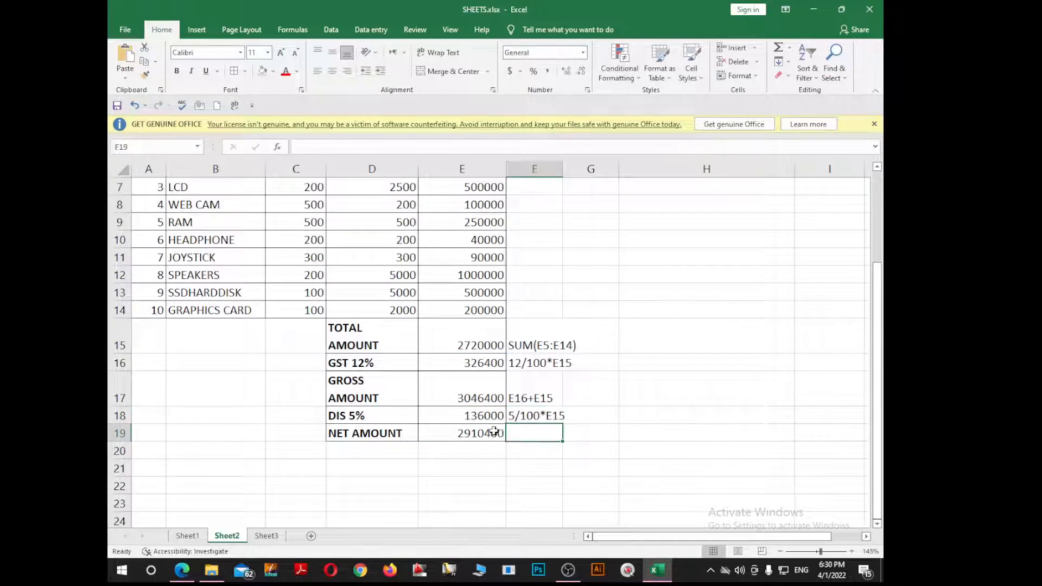
# Step: Write the net amount formula text E17-E18 beside it in F19
pyautogui.doubleClick(488, 433)
pyautogui.moveTo(470, 434); pyautogui.dragTo(429, 434)
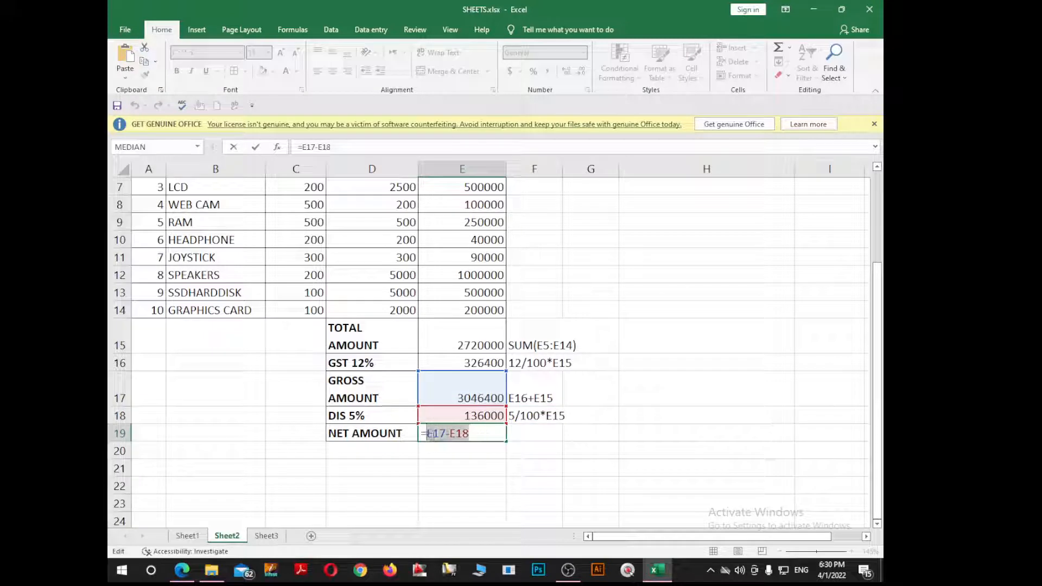
pyautogui.hotkey('ctrl', 'c')
pyautogui.press('Escape')
pyautogui.click(547, 433)
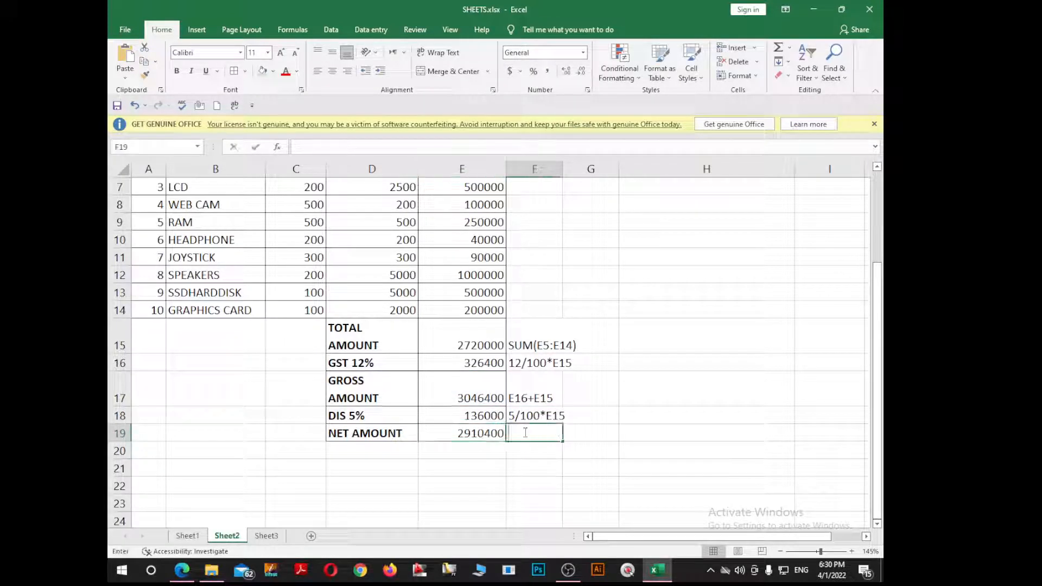
pyautogui.hotkey('ctrl', 'v')
pyautogui.click(620, 416)
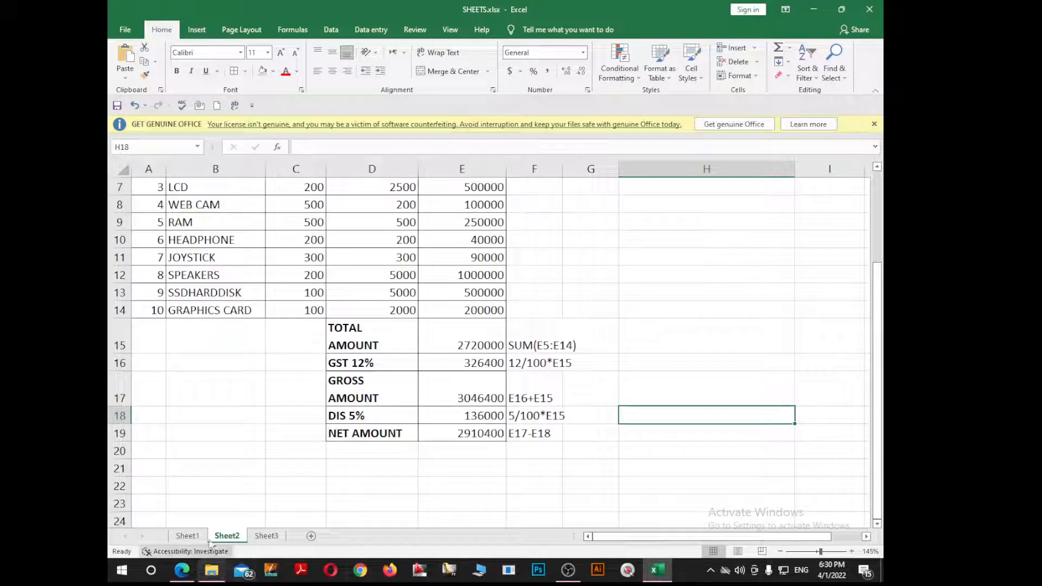
# Step: Review Sheet3, Sheet2 and Sheet1, then close SHEETS.xlsx and save its changes
pyautogui.click(263, 539)
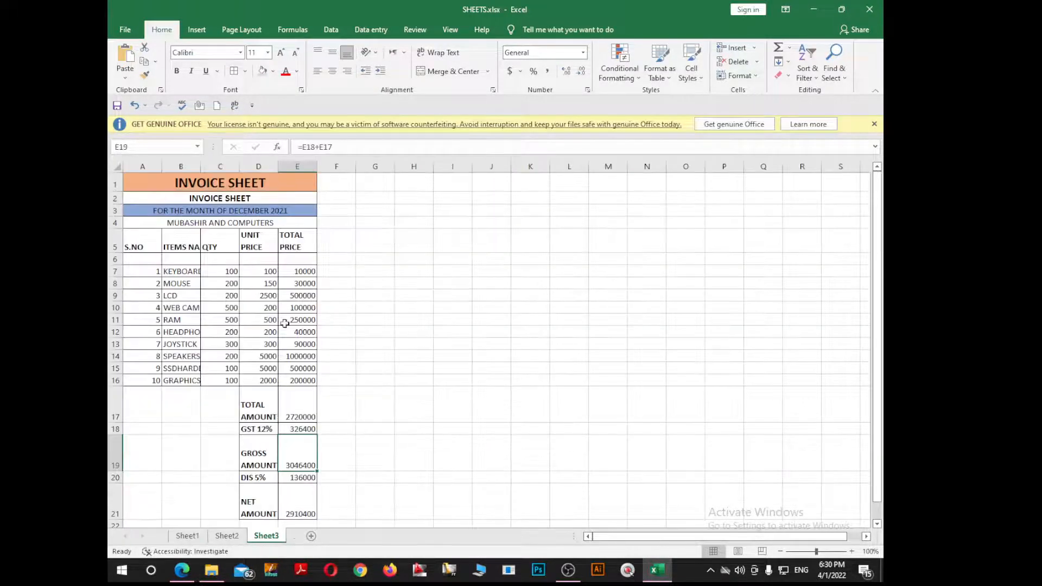
pyautogui.click(228, 537)
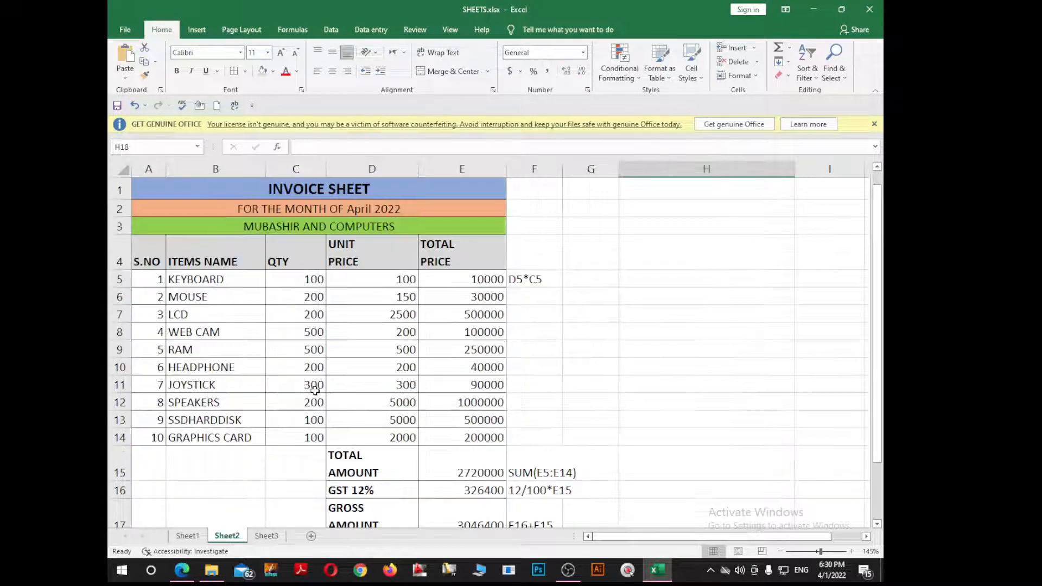
pyautogui.click(189, 537)
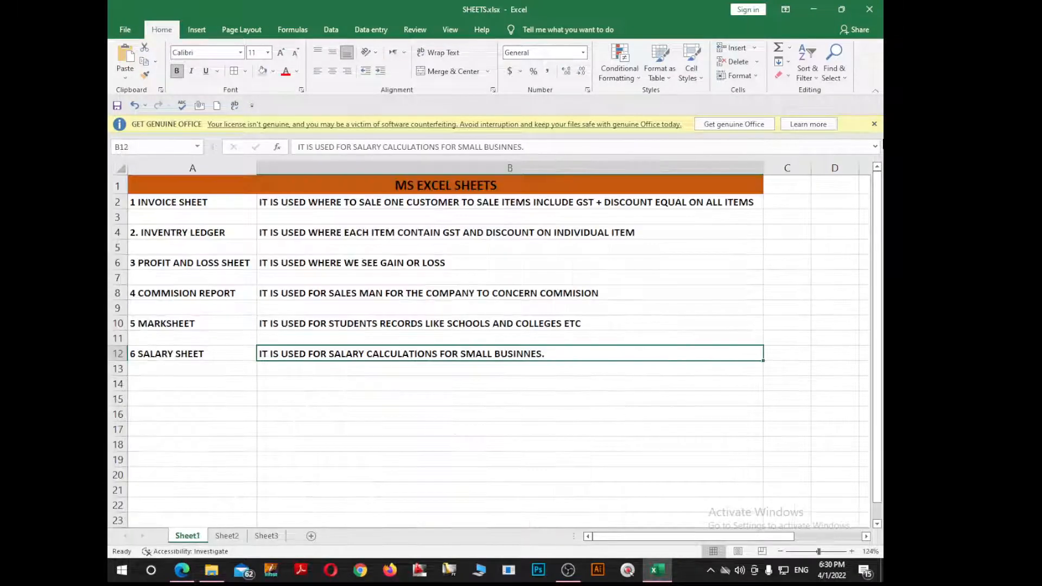
pyautogui.click(870, 9)
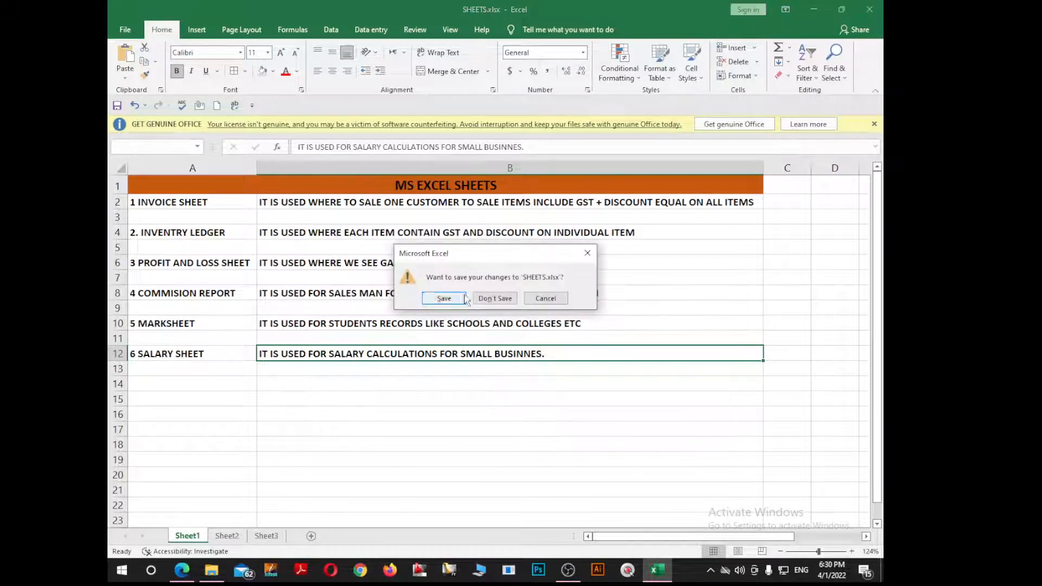
pyautogui.click(446, 298)
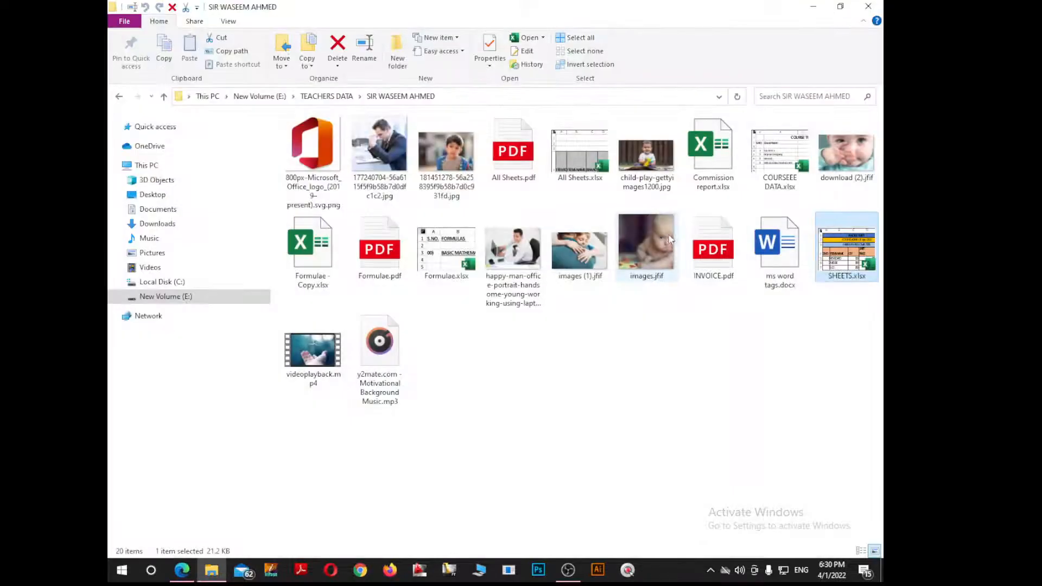
pyautogui.click(582, 172)
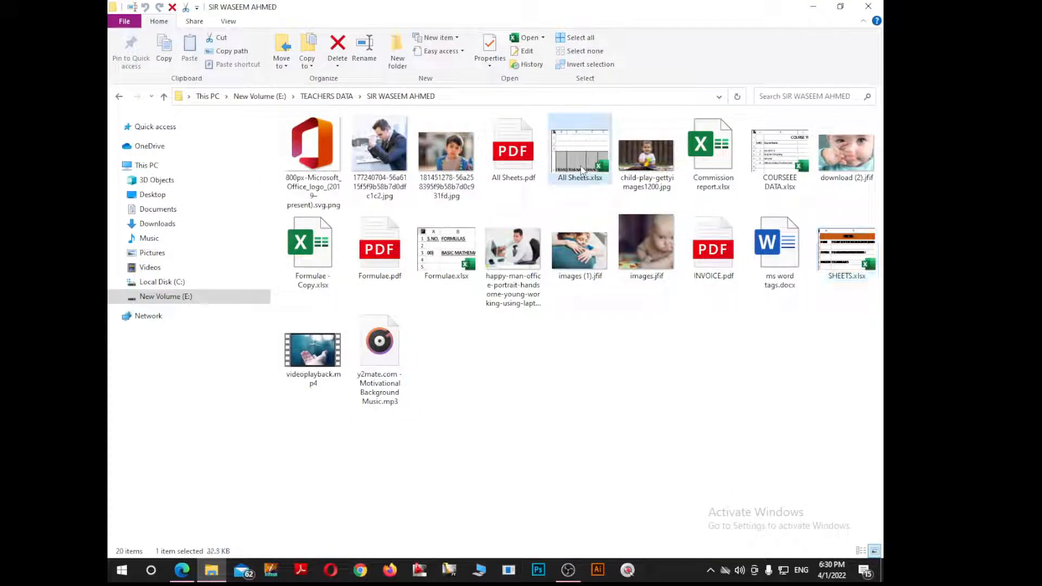
pyautogui.doubleClick(582, 172)
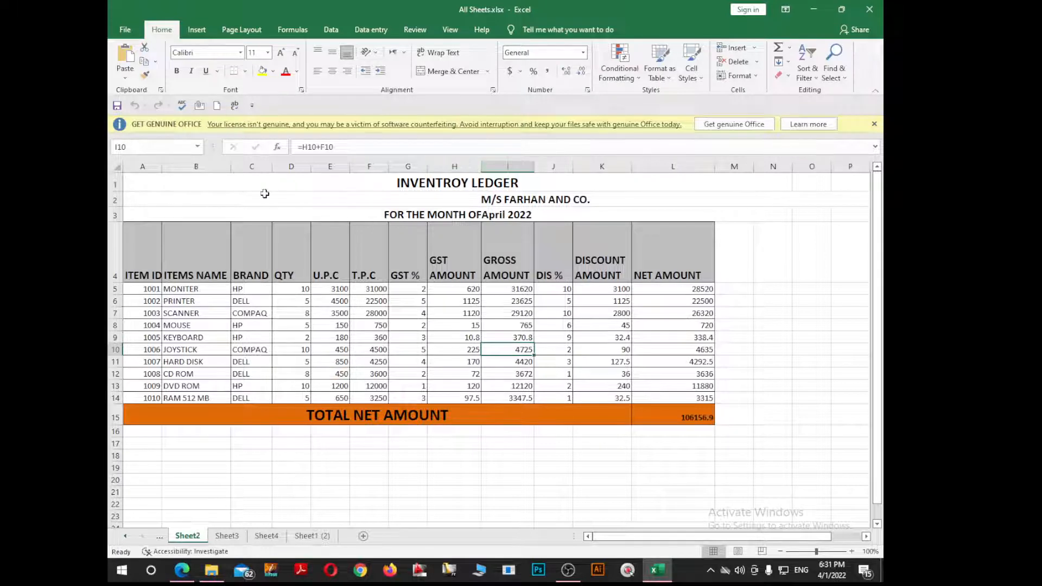
# Step: Unmerge the ledger title rows A1:L3 so the titles sit left-aligned
pyautogui.moveTo(243, 184); pyautogui.dragTo(337, 213)
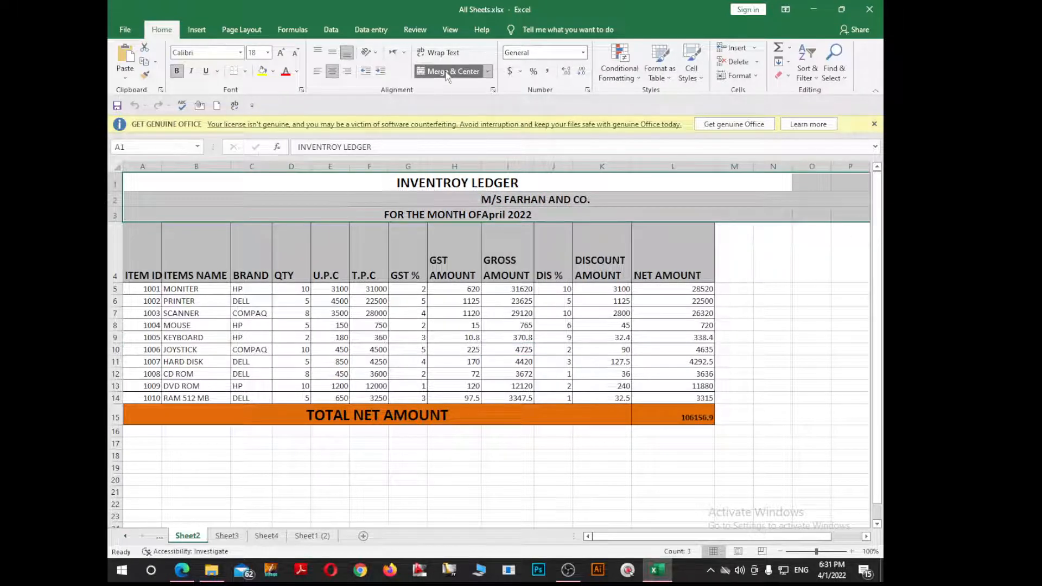
pyautogui.click(448, 71)
pyautogui.click(282, 186)
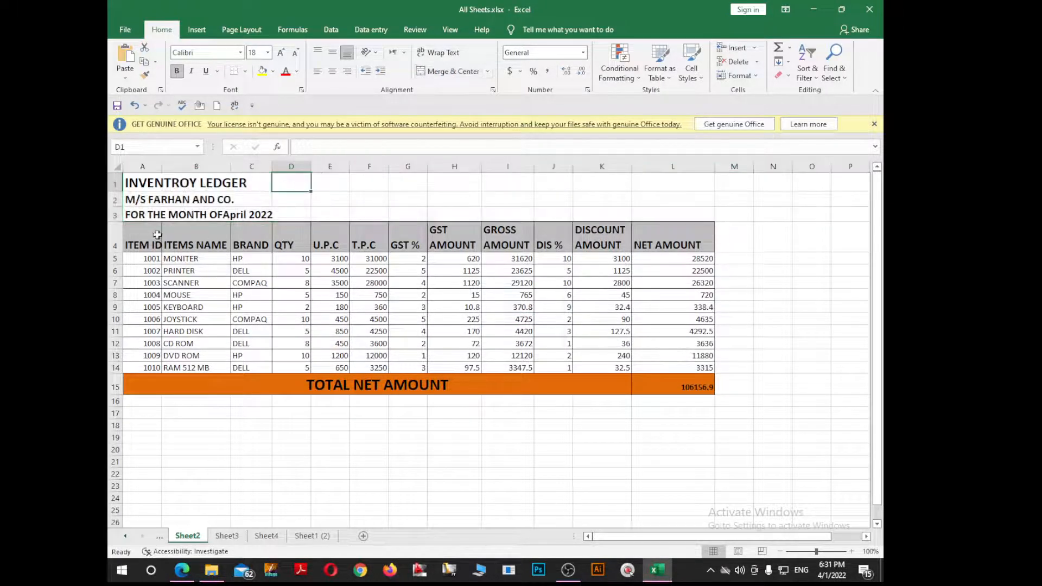
pyautogui.click(157, 181)
pyautogui.click(198, 249)
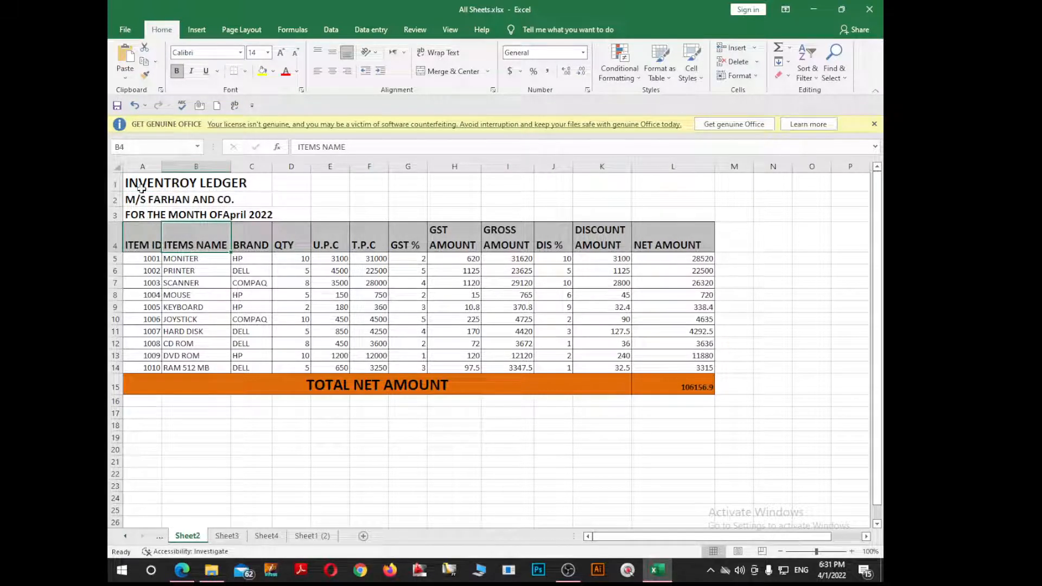
pyautogui.click(180, 217)
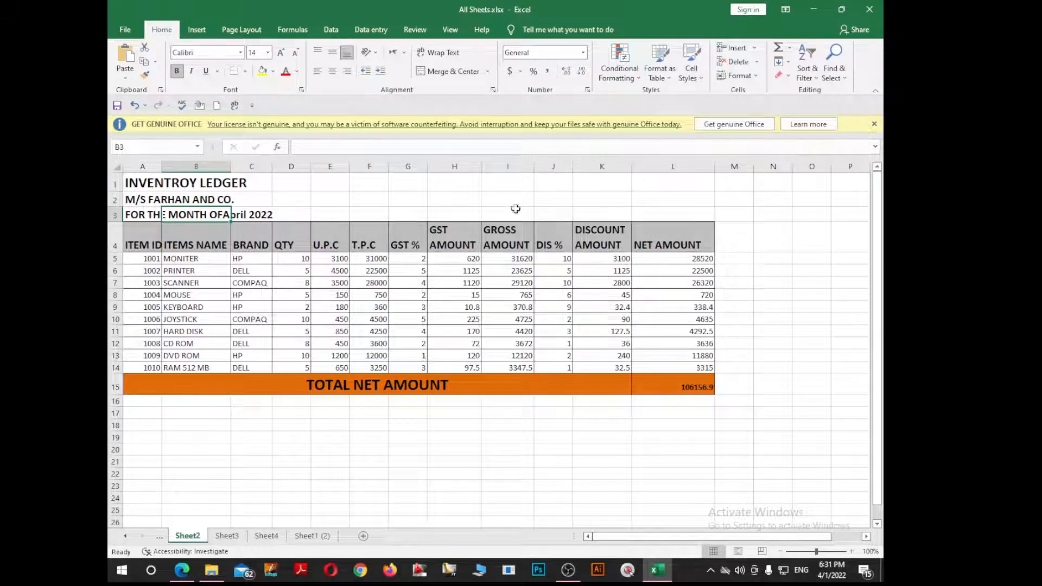
# Step: Clear NET AMOUNT L5:L15, then unmerge and delete the TOTAL NET AMOUNT label in A15
pyautogui.moveTo(670, 262); pyautogui.dragTo(683, 382)
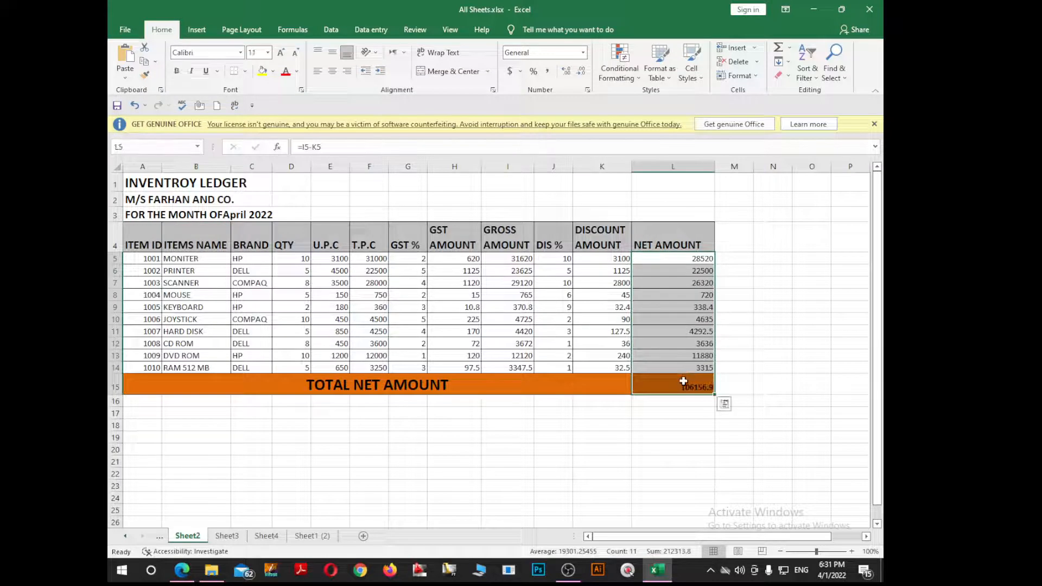
pyautogui.press('Delete')
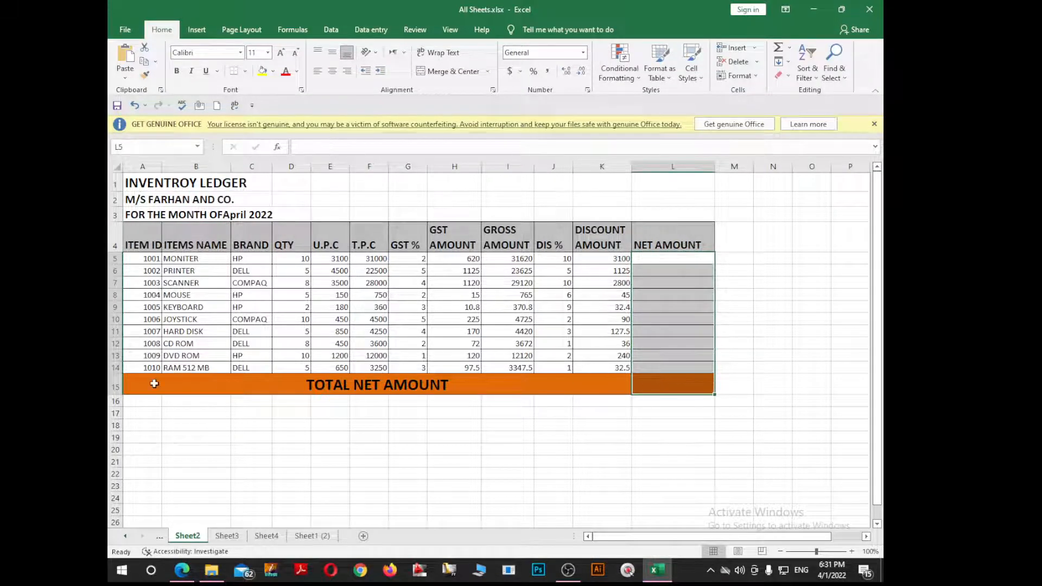
pyautogui.click(154, 384)
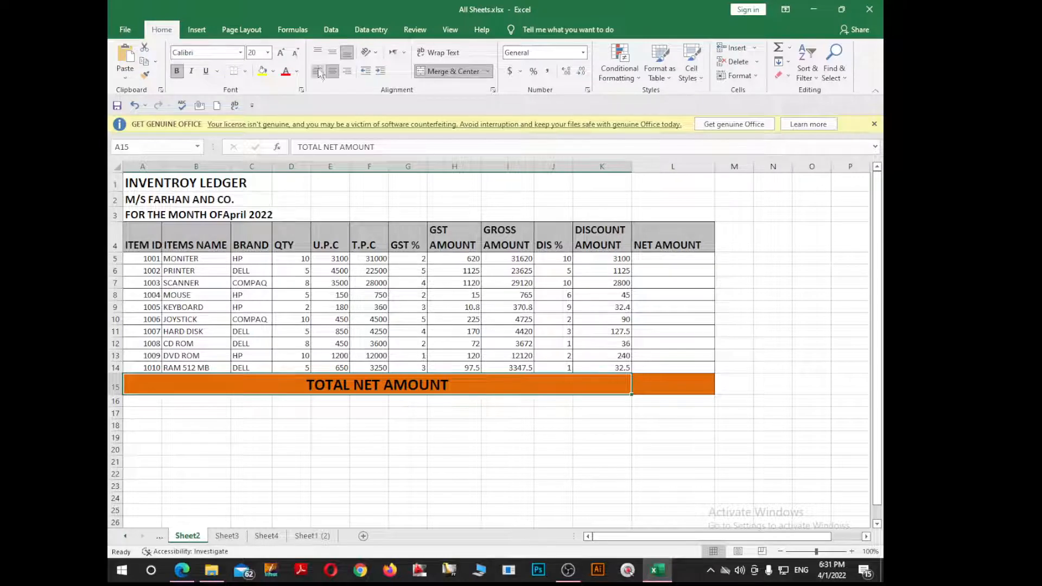
pyautogui.click(435, 72)
pyautogui.click(249, 437)
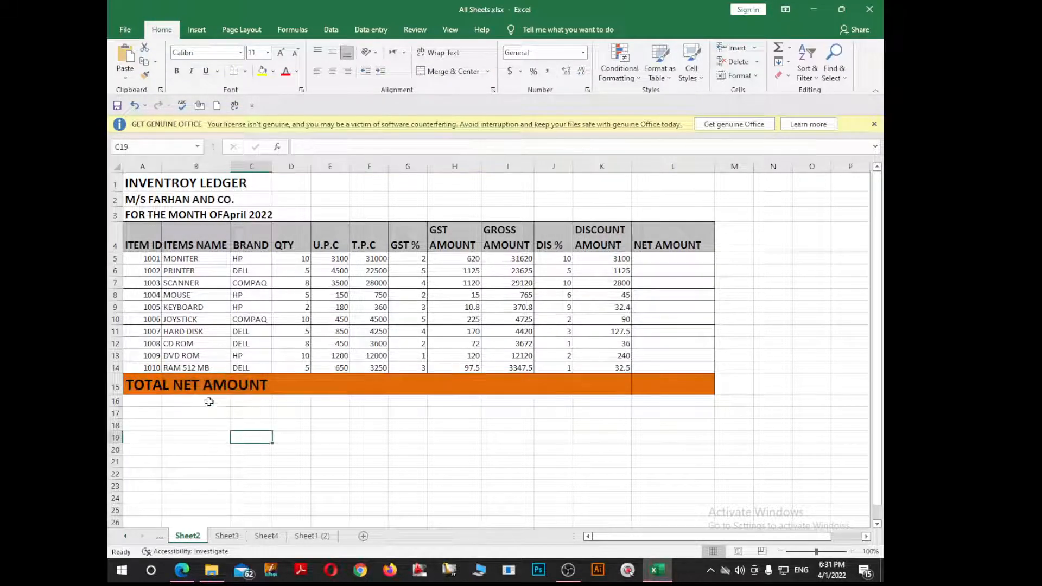
pyautogui.click(201, 384)
pyautogui.click(145, 389)
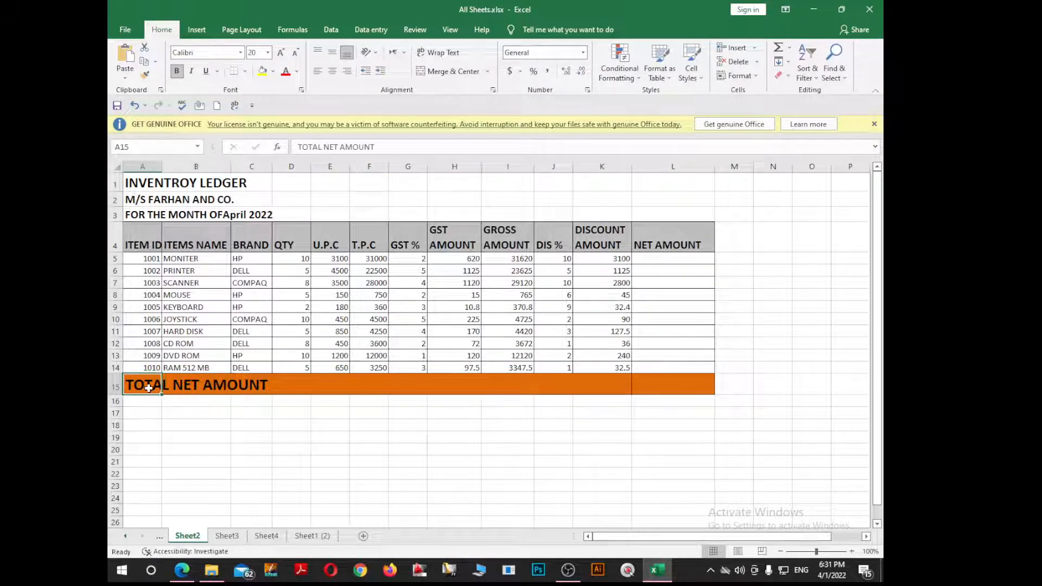
pyautogui.press('Delete')
pyautogui.click(568, 346)
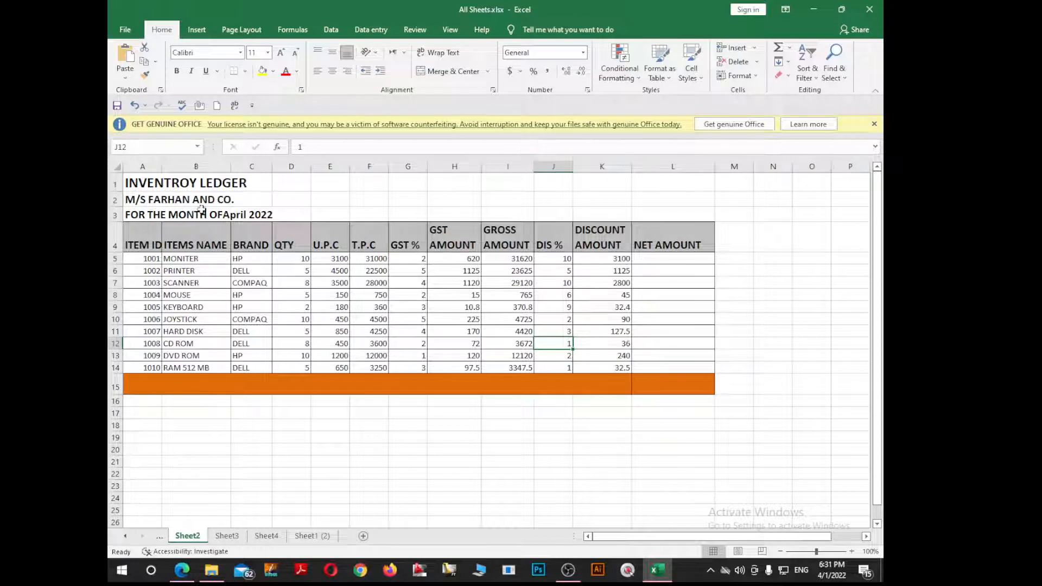
# Step: Widen column A slightly to fit the ITEM ID entries
pyautogui.click(172, 217)
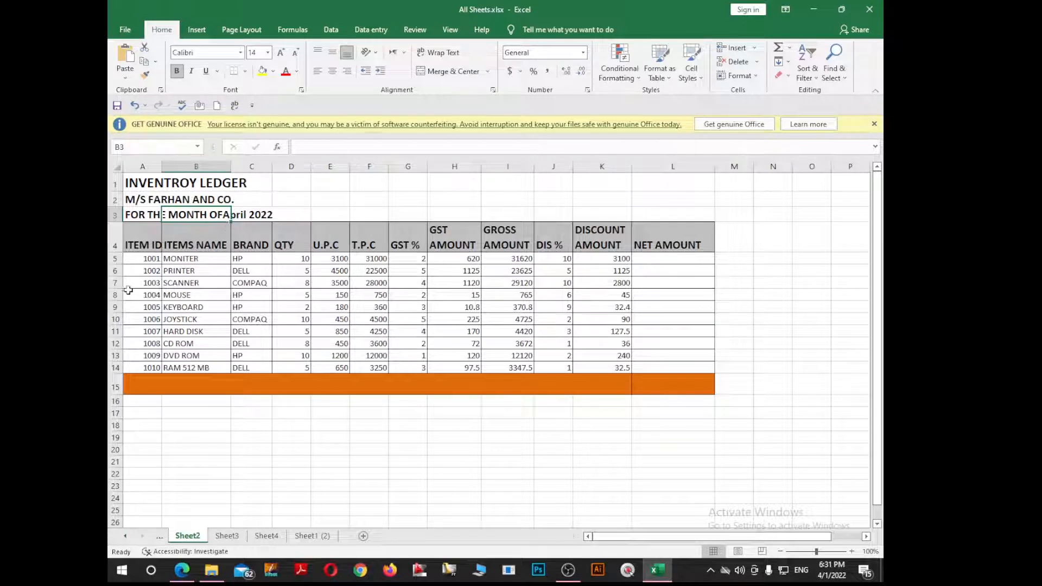
pyautogui.moveTo(145, 241); pyautogui.dragTo(161, 362)
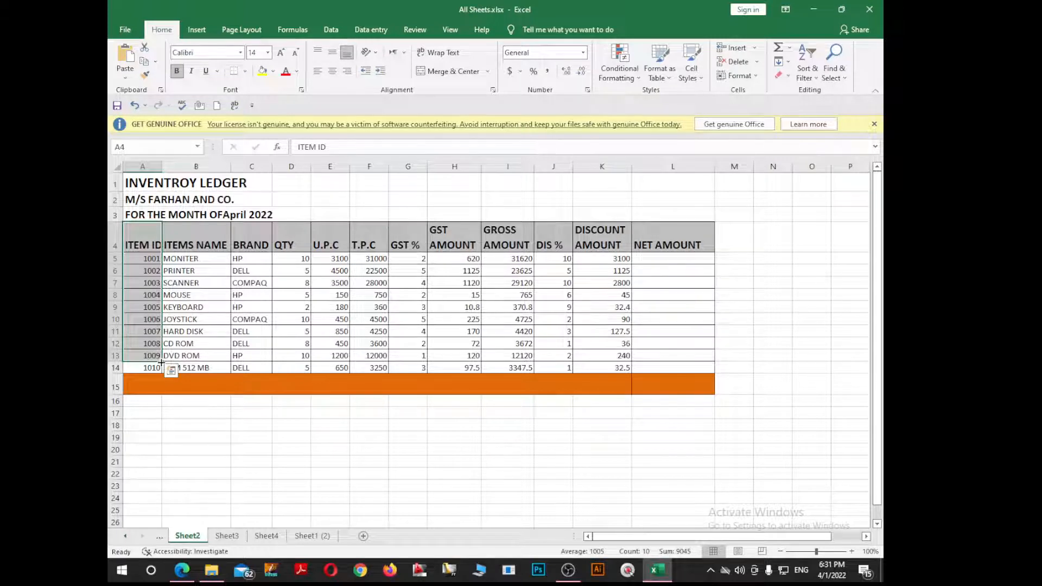
pyautogui.click(190, 333)
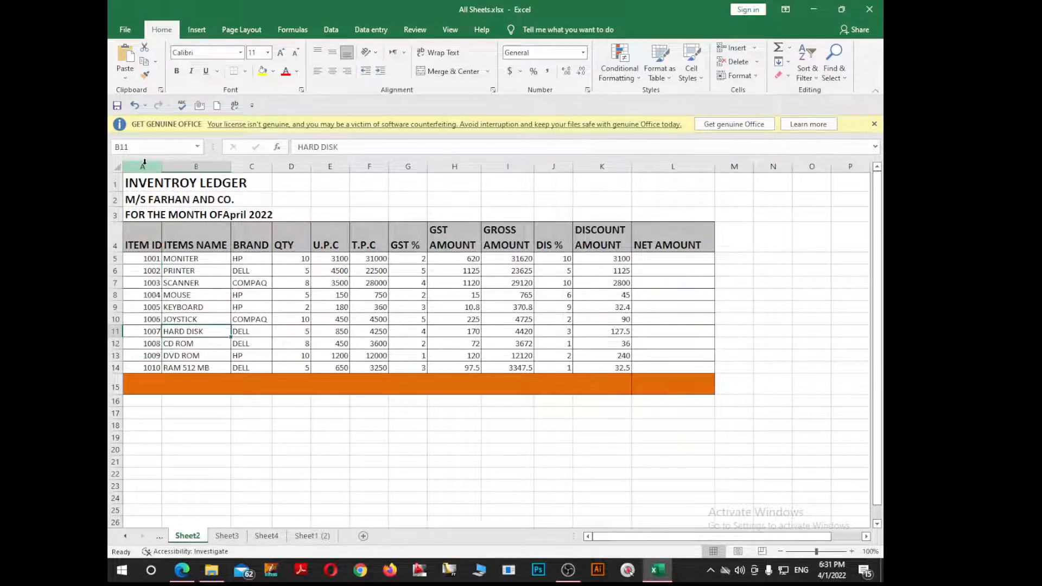
pyautogui.moveTo(162, 167); pyautogui.dragTo(167, 167)
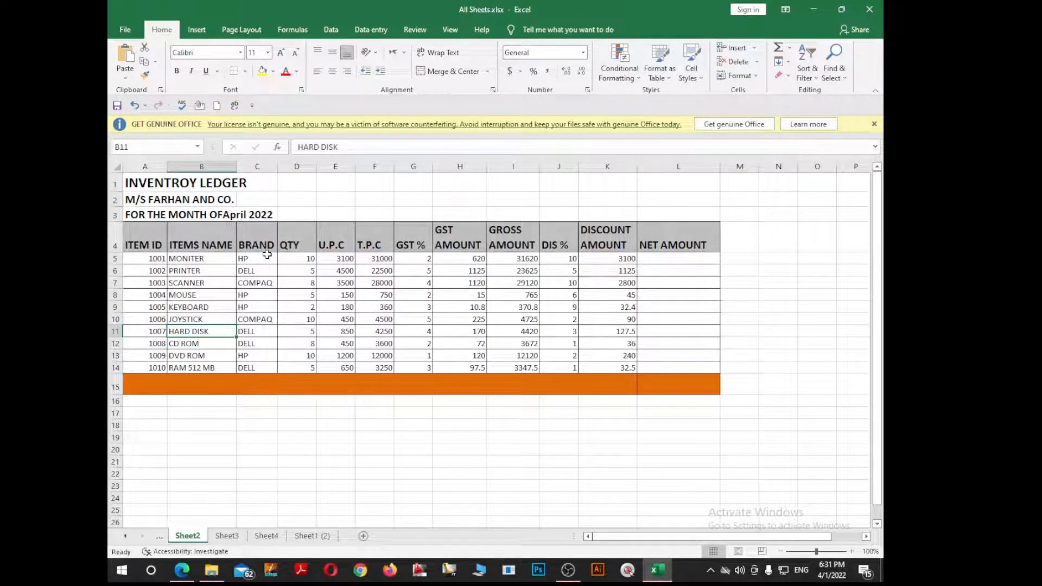
# Step: Clear the T.P.C values in F5:F14
pyautogui.moveTo(267, 259); pyautogui.dragTo(270, 347)
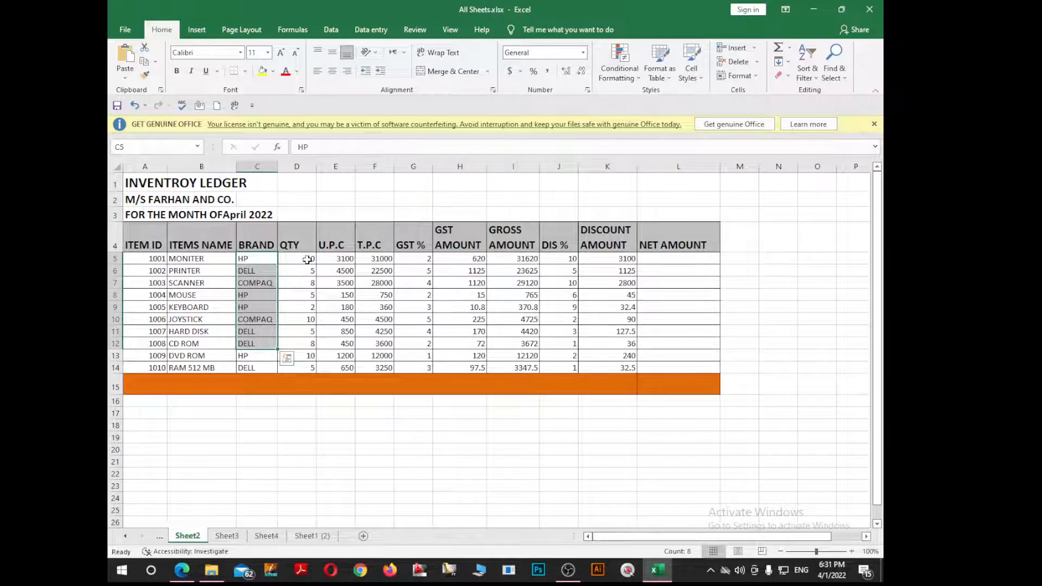
pyautogui.moveTo(309, 260); pyautogui.dragTo(311, 368)
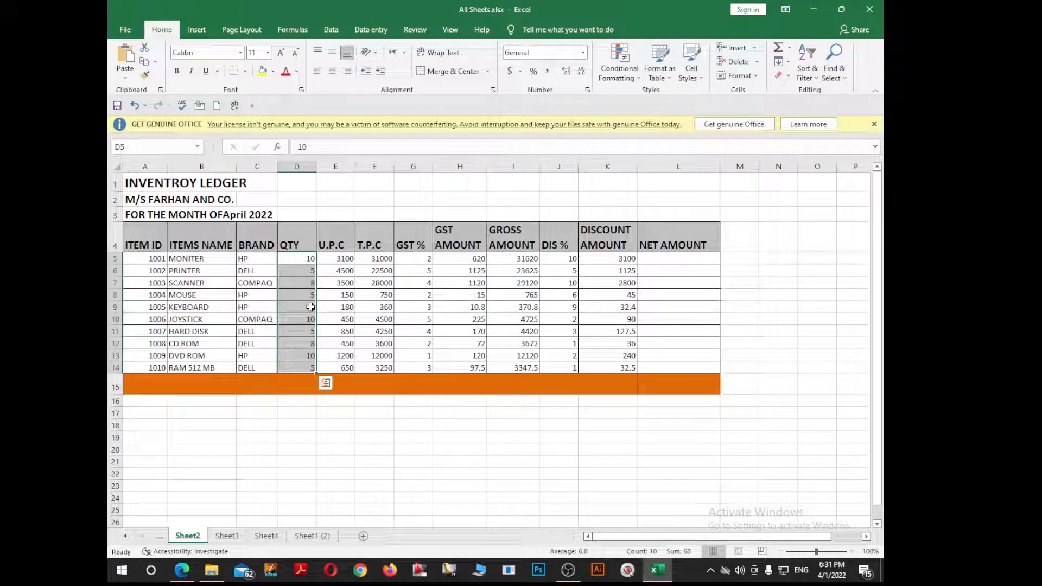
pyautogui.moveTo(339, 259); pyautogui.dragTo(337, 346)
pyautogui.moveTo(380, 259); pyautogui.dragTo(381, 365)
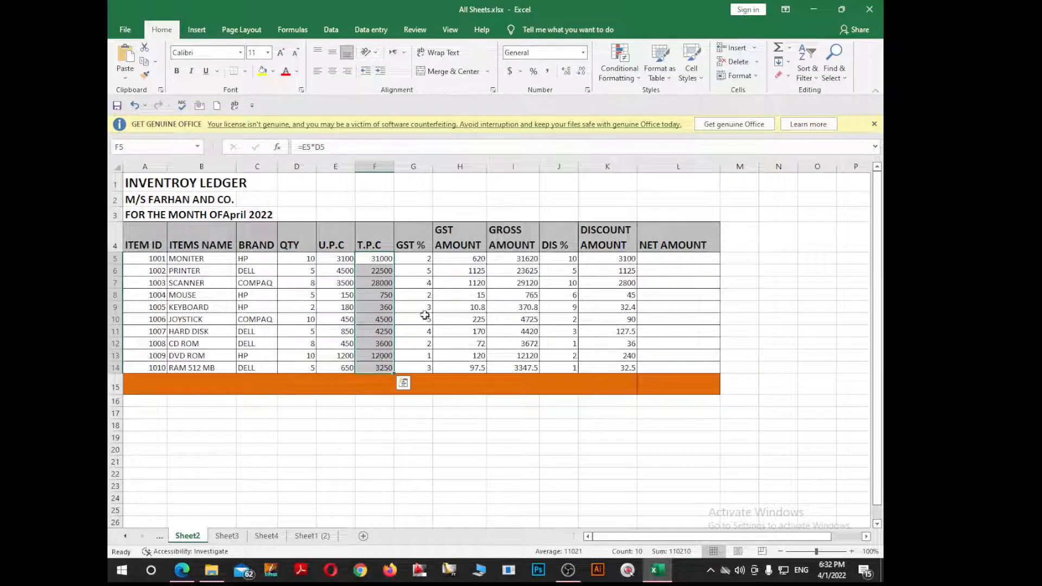
pyautogui.press('Delete')
# Step: Clear the GST AMOUNT, GROSS AMOUNT and DISCOUNT AMOUNT values for rows 5 to 14
pyautogui.click(474, 260)
pyautogui.moveTo(477, 355); pyautogui.dragTo(477, 364)
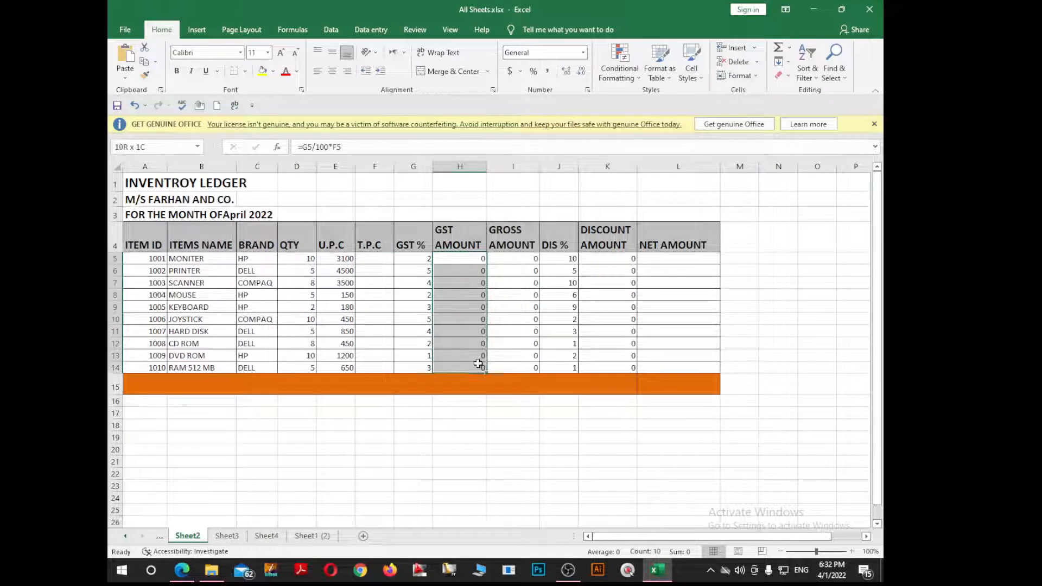
pyautogui.moveTo(523, 259); pyautogui.dragTo(530, 367)
pyautogui.press('Delete')
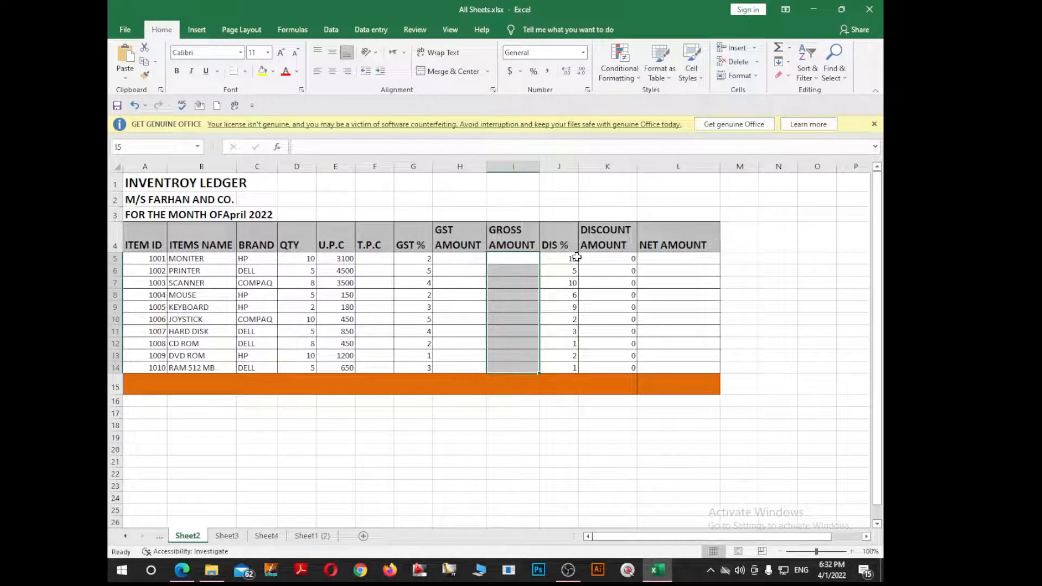
pyautogui.moveTo(617, 258); pyautogui.dragTo(622, 364)
pyautogui.press('Delete')
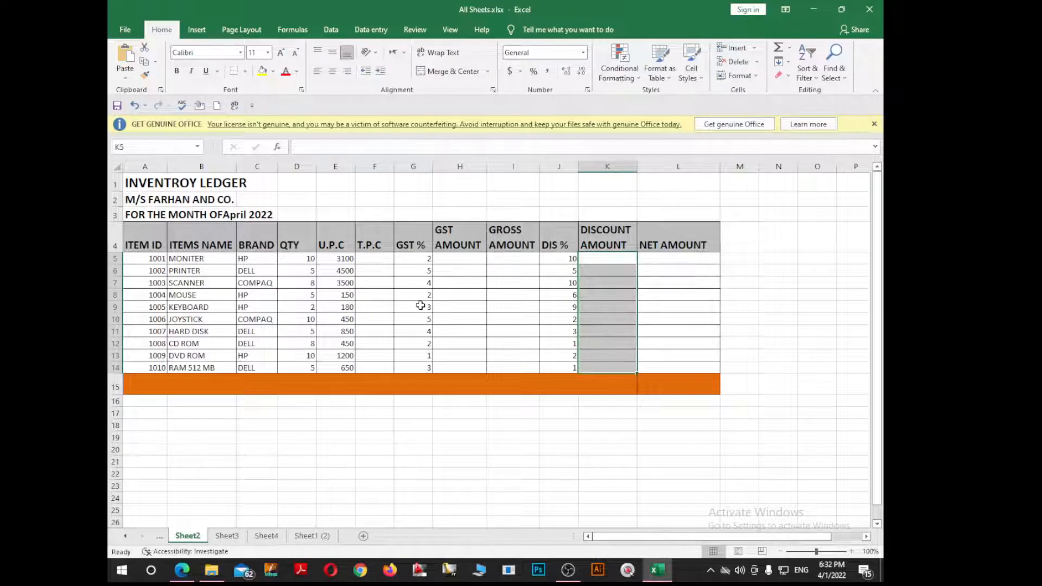
pyautogui.click(369, 259)
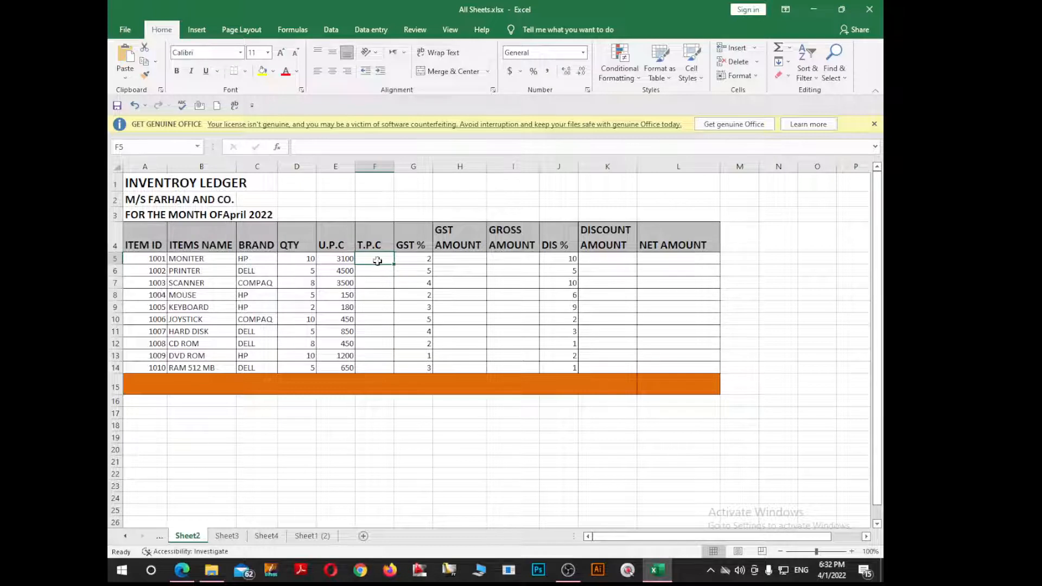
# Step: Rename the U.P.C and T.P.C headers to U.P.S and T.P.S
pyautogui.doubleClick(350, 248)
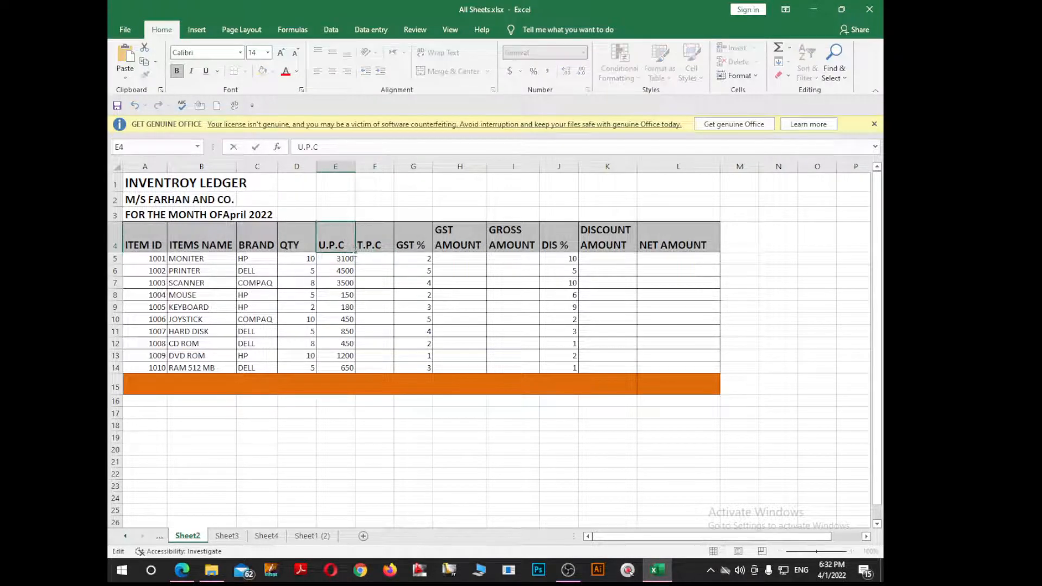
pyautogui.press('BackSpace')
pyautogui.write('S')
pyautogui.doubleClick(387, 245)
pyautogui.press('BackSpace')
pyautogui.write('S')
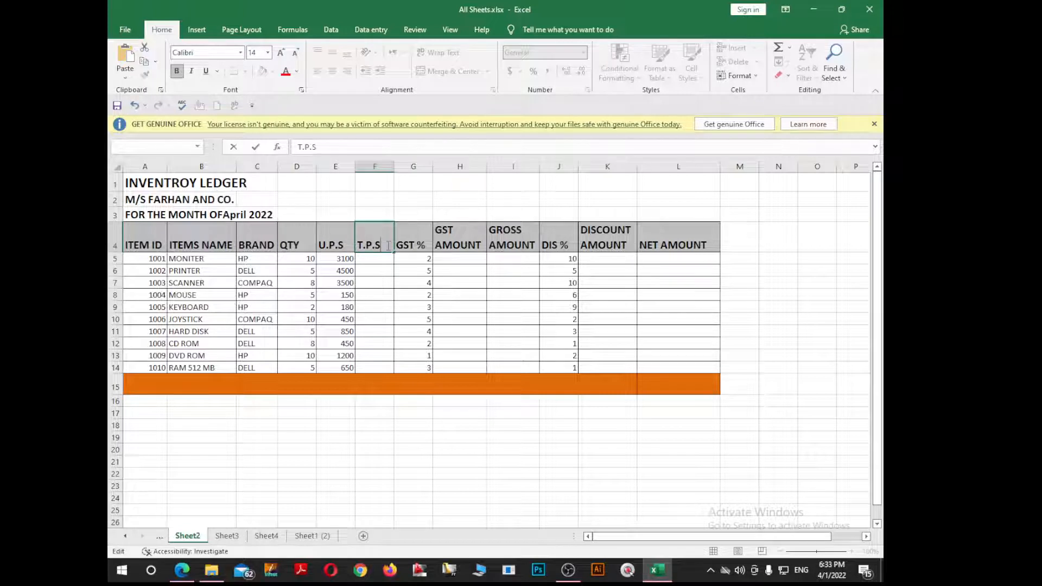
pyautogui.click(385, 322)
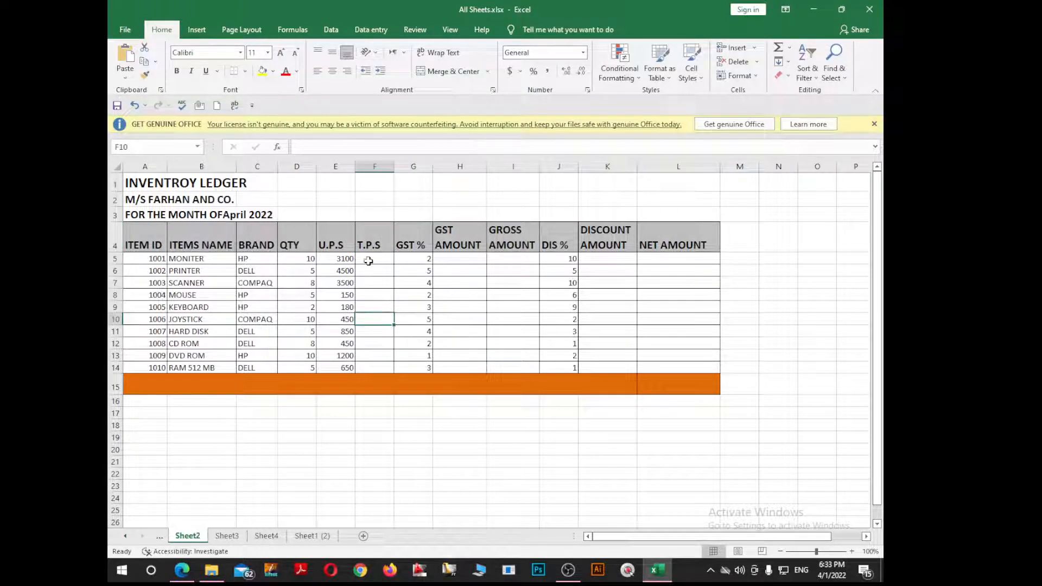
# Step: Enter =E5*D5 in F5 for the first item's T.P.S
pyautogui.click(371, 262)
pyautogui.write('=')
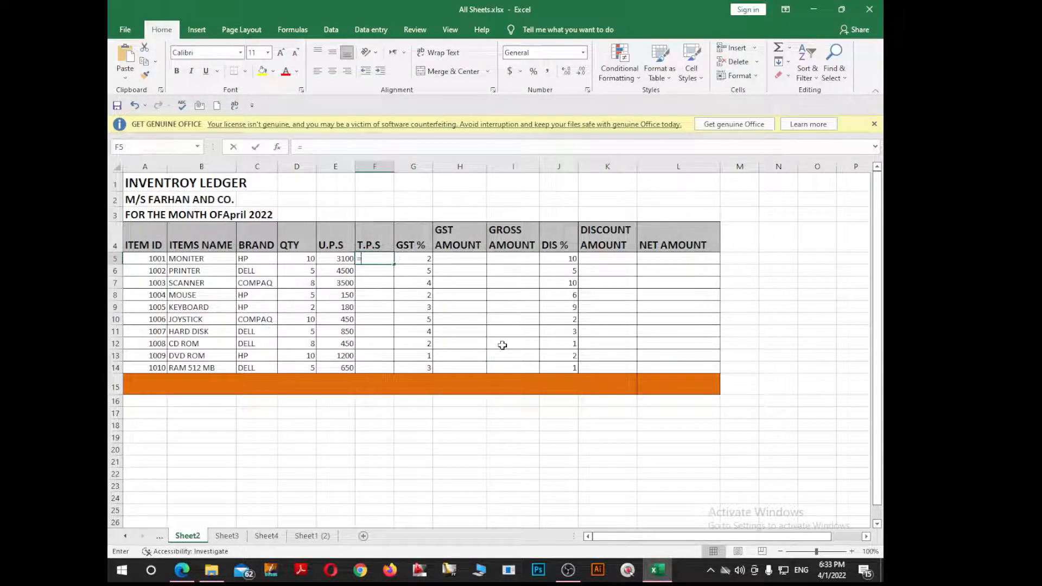
pyautogui.press('Left')
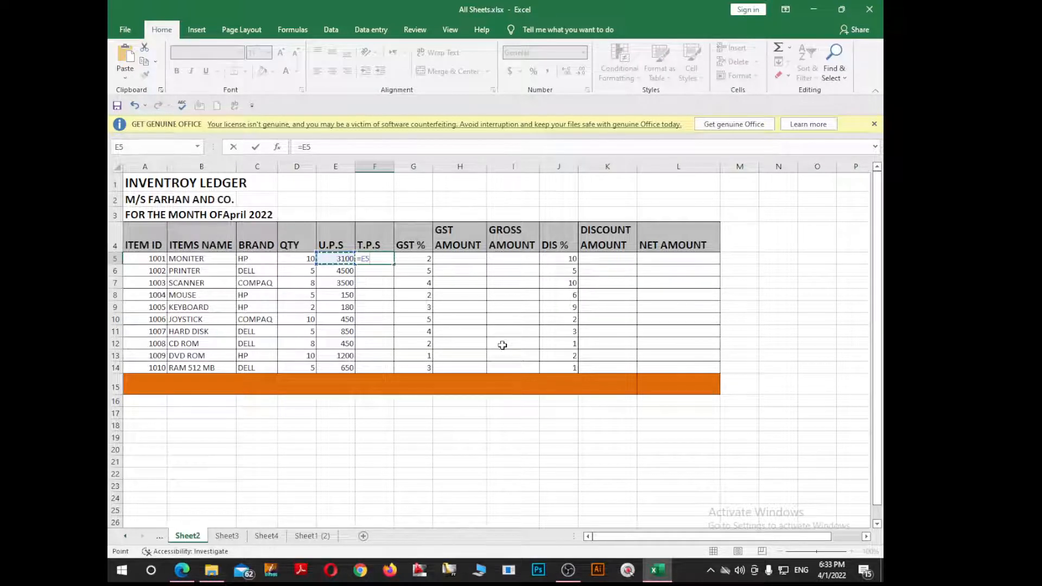
pyautogui.write('*')
pyautogui.press('Left')
pyautogui.press('Left')
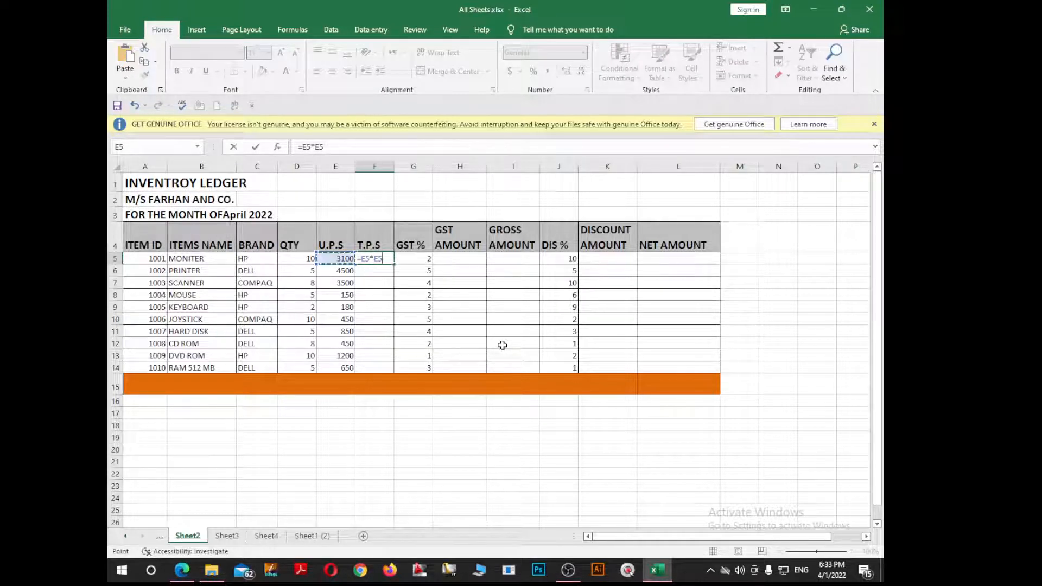
pyautogui.press('Return')
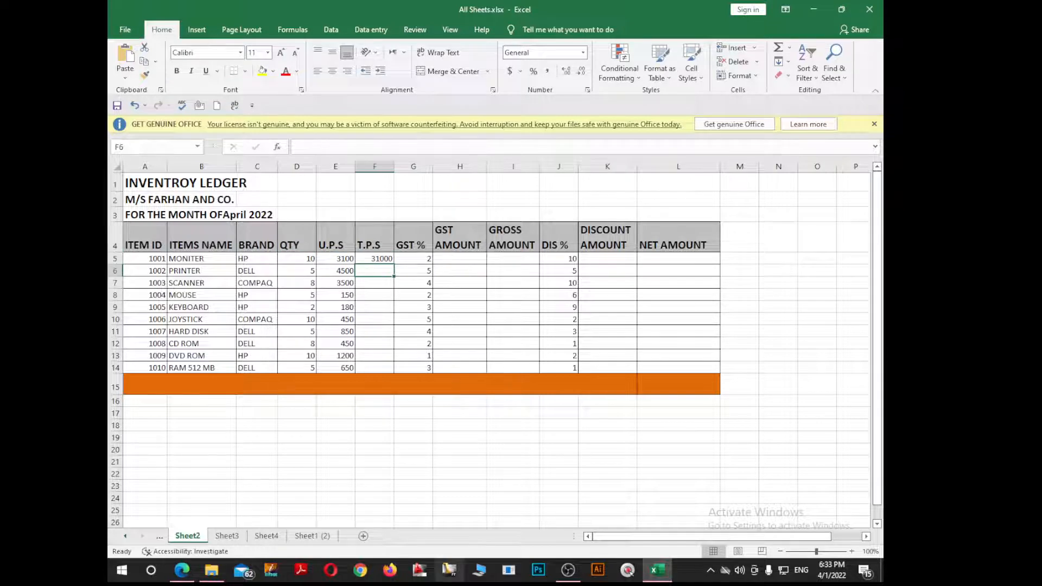
pyautogui.doubleClick(388, 258)
pyautogui.moveTo(389, 258); pyautogui.dragTo(360, 259)
pyautogui.write('`')
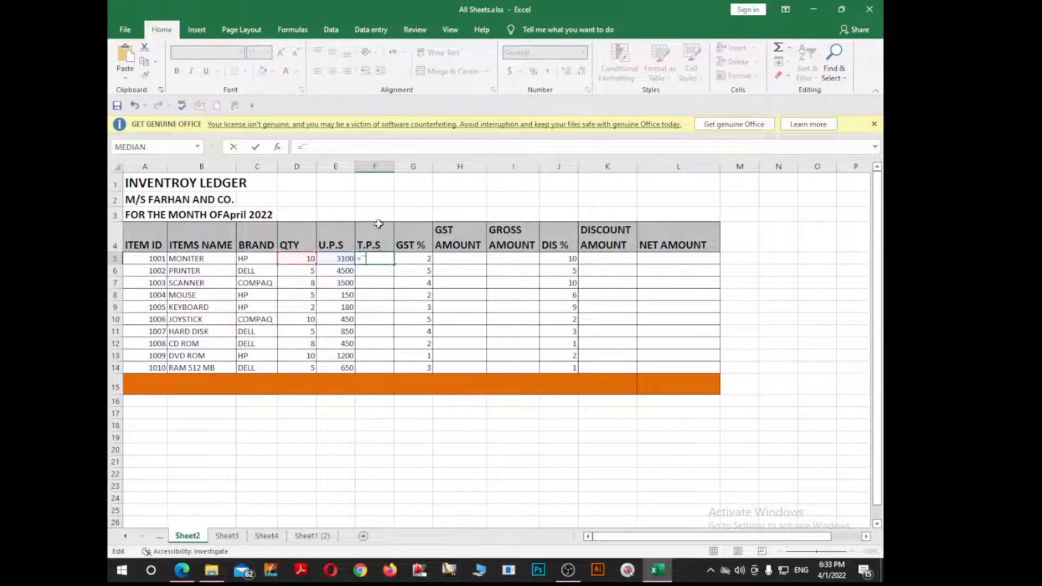
pyautogui.press('Return')
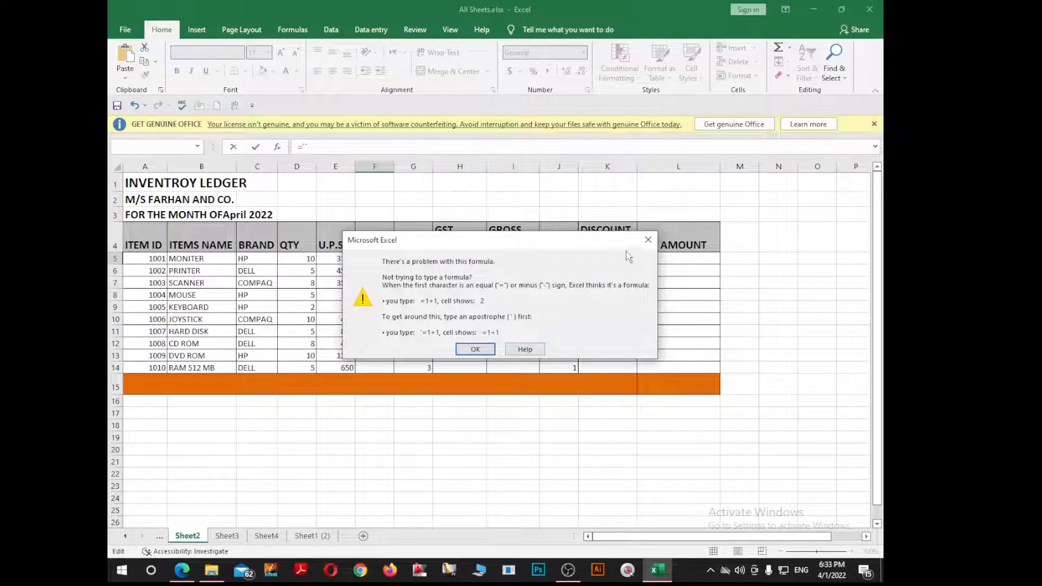
pyautogui.click(648, 240)
pyautogui.press('Escape')
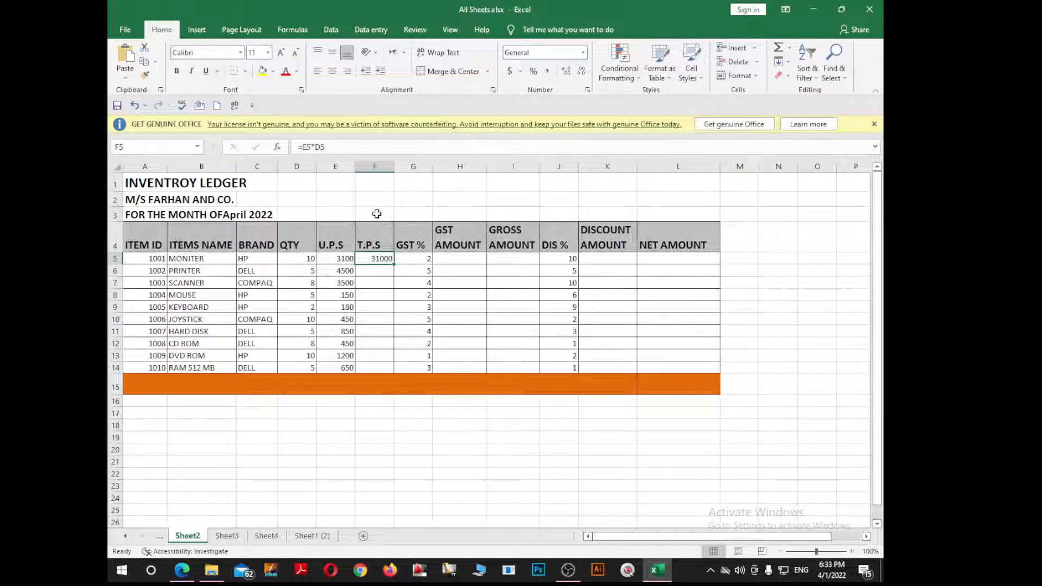
# Step: Note E5*D5 in F3 and fill the T.P.S formula down to F14
pyautogui.click(374, 214)
pyautogui.write('E5*D5')
pyautogui.click(378, 319)
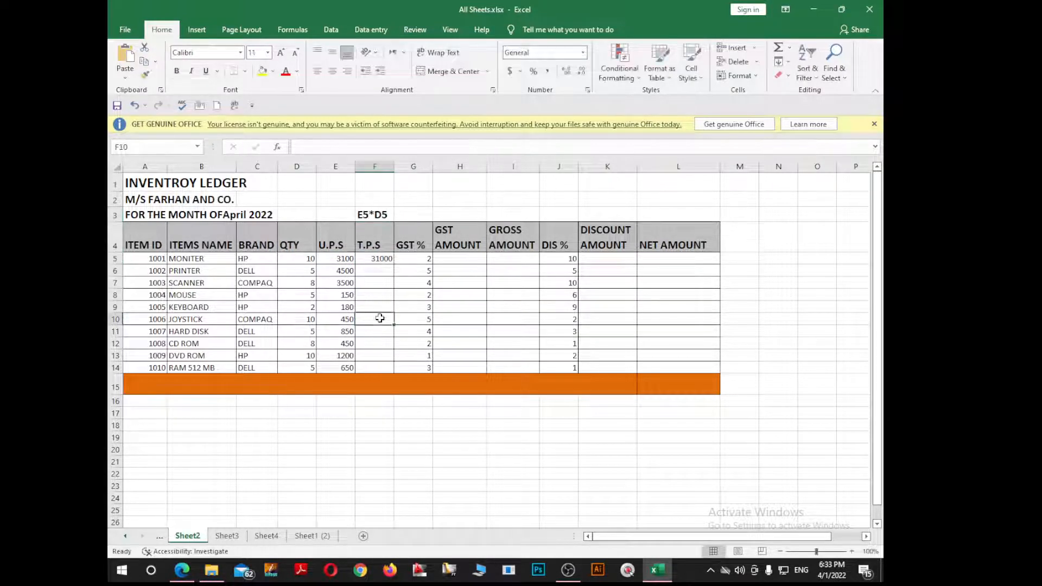
pyautogui.click(387, 261)
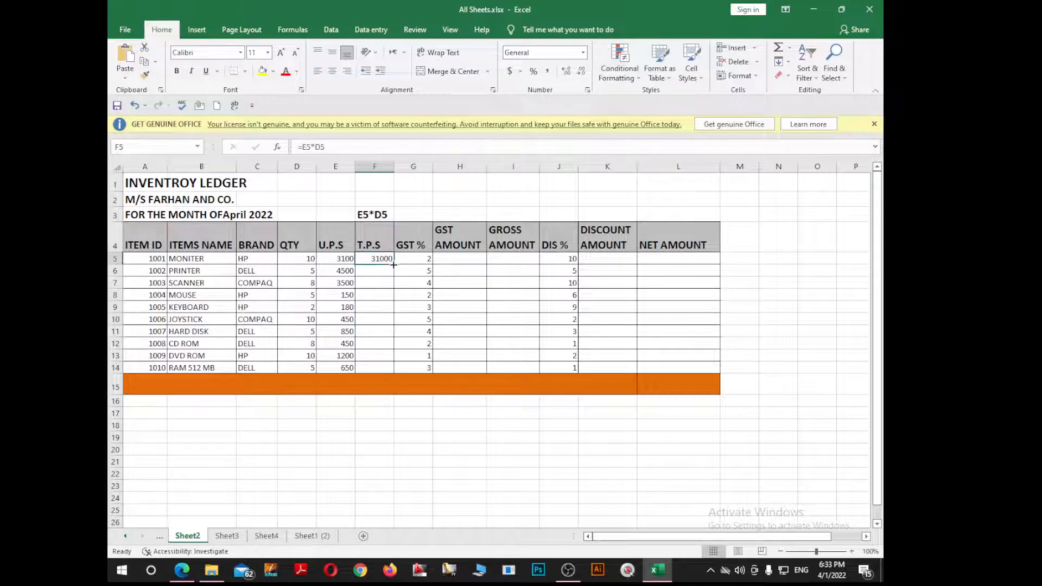
pyautogui.moveTo(393, 264); pyautogui.dragTo(394, 372)
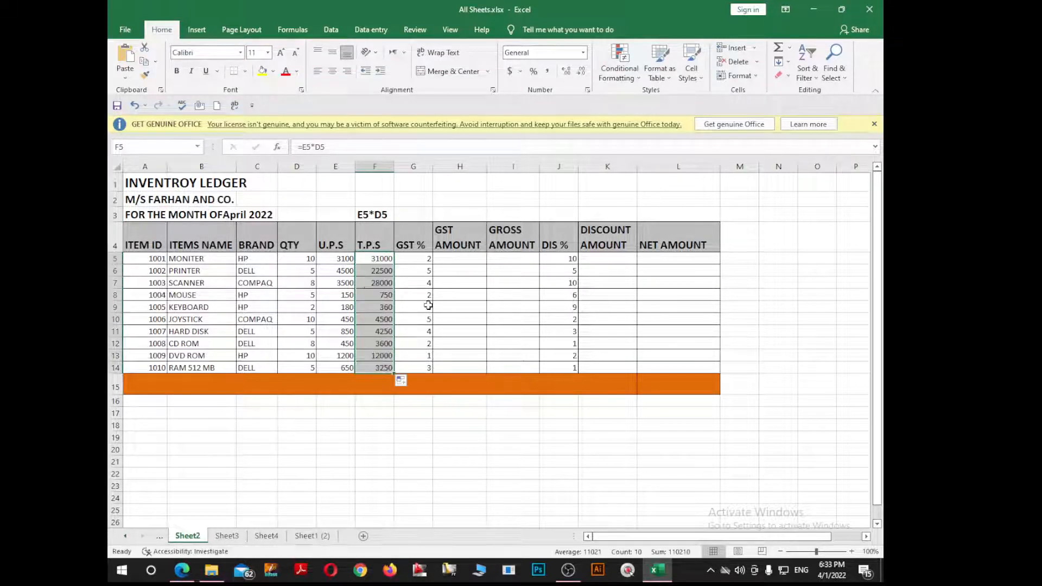
pyautogui.click(467, 260)
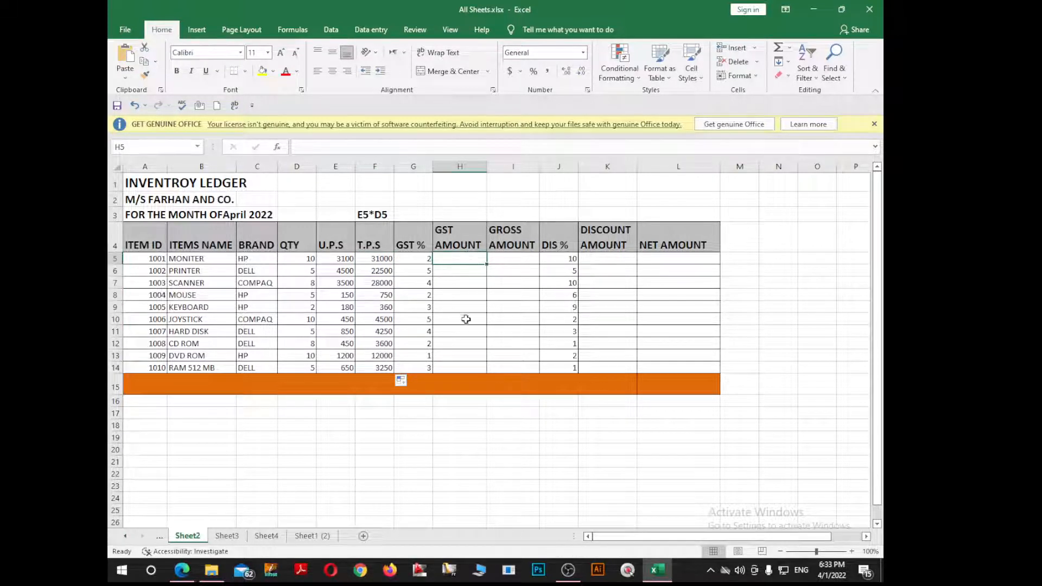
# Step: Review each item's GST % rate in column G
pyautogui.click(418, 334)
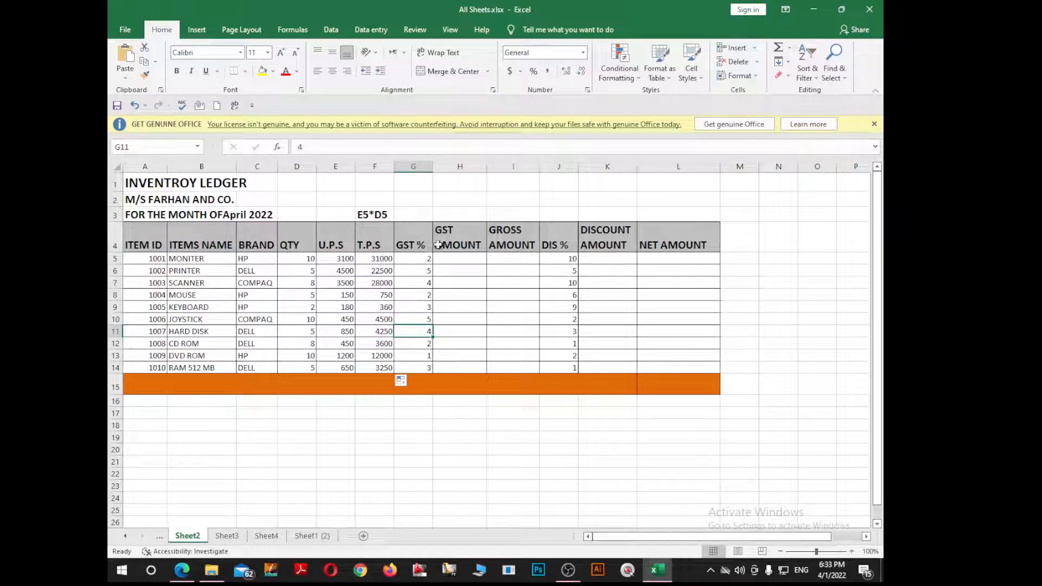
pyautogui.click(428, 261)
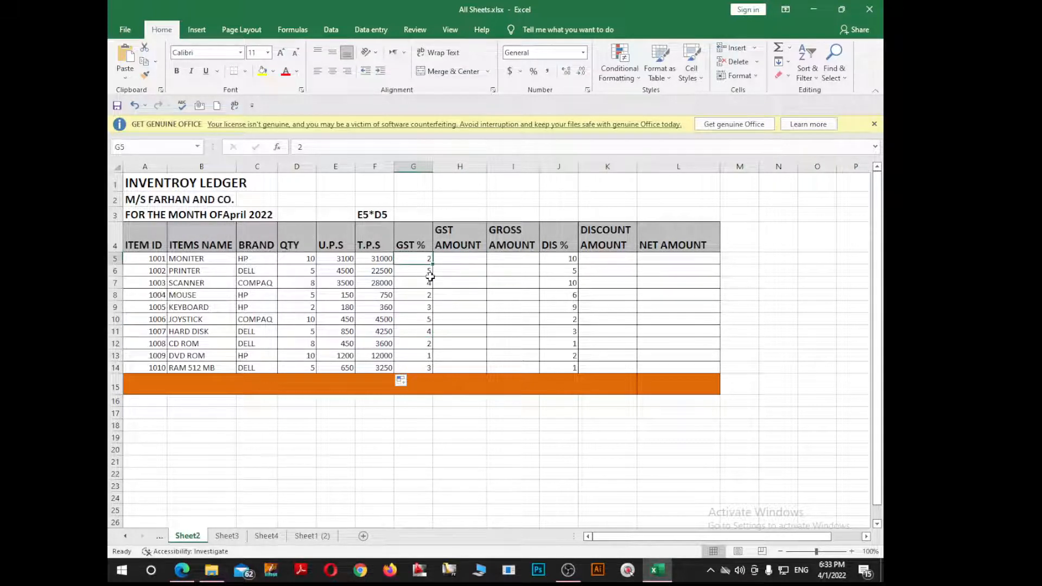
pyautogui.click(428, 282)
pyautogui.click(427, 308)
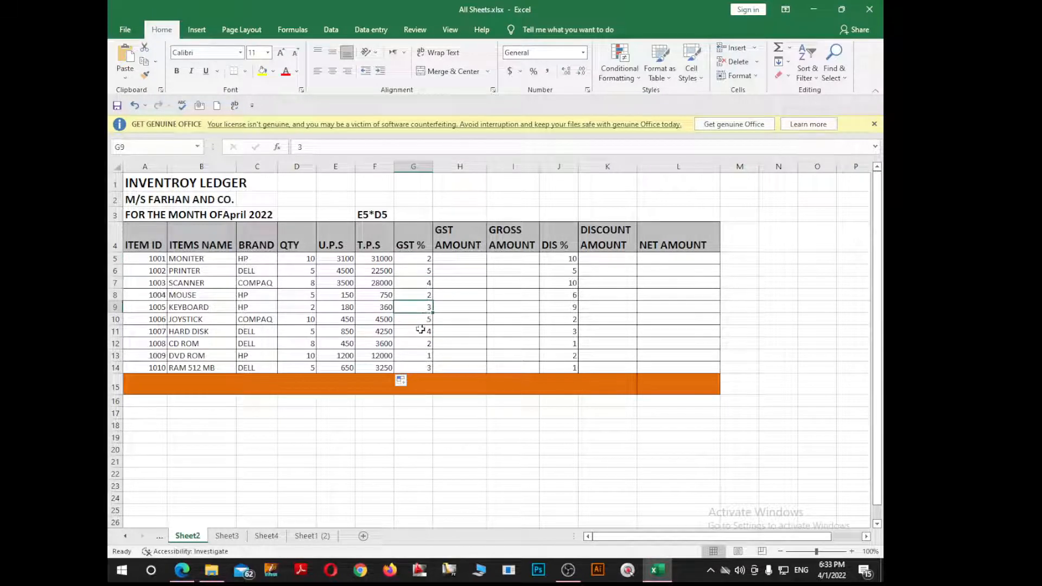
pyautogui.click(422, 332)
pyautogui.click(420, 343)
pyautogui.click(419, 357)
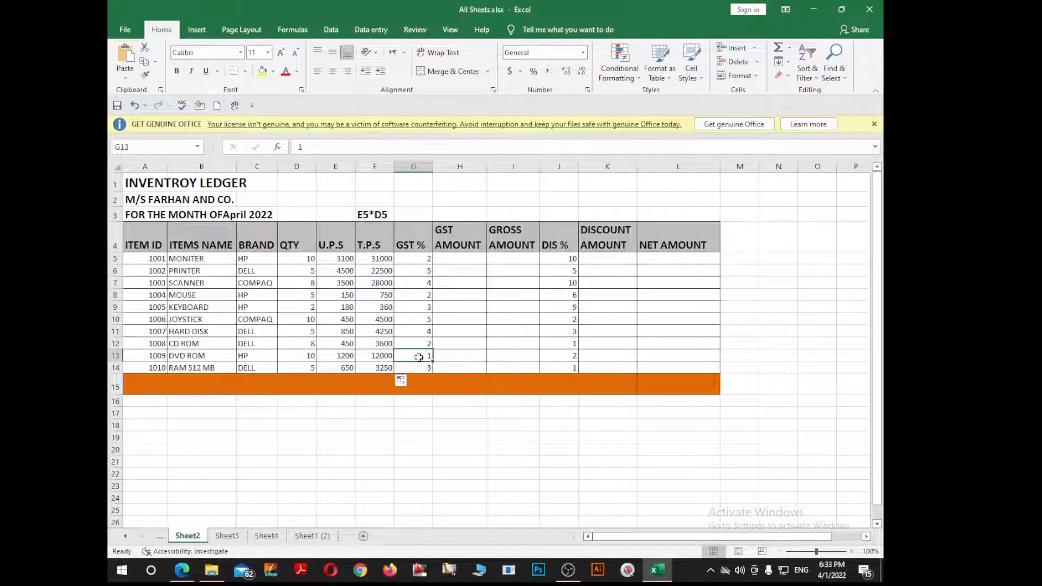
# Step: Enter =G5/100*F5 in H5 and fill it down to H14, giving 620 to 97.5
pyautogui.click(469, 261)
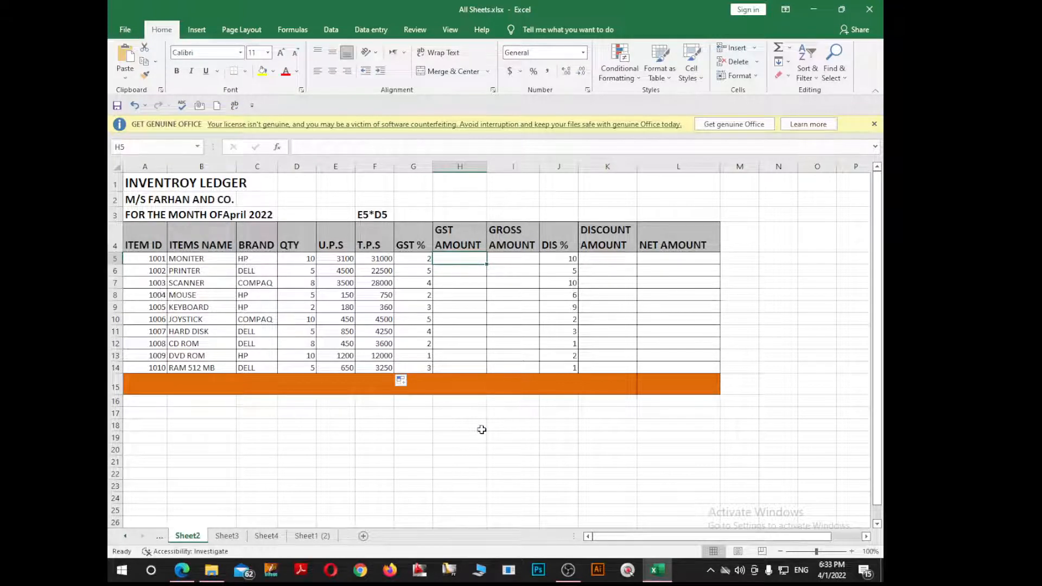
pyautogui.write('=')
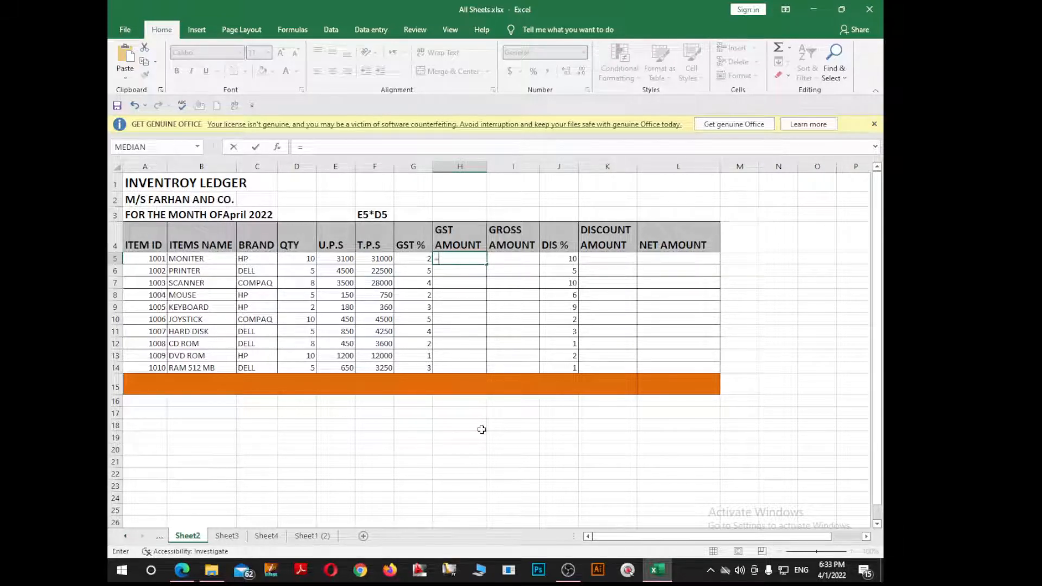
pyautogui.press('Left')
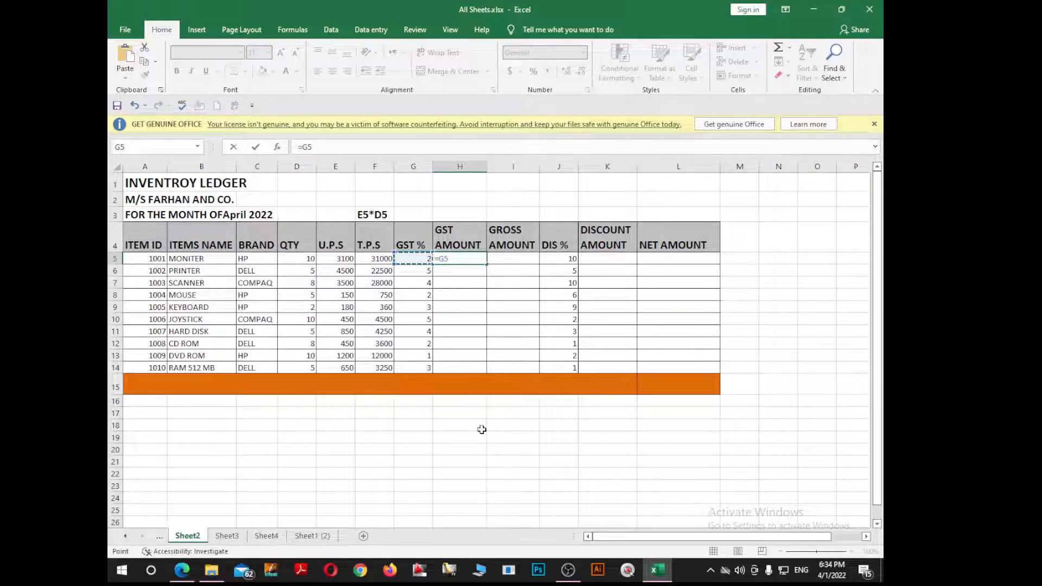
pyautogui.write('/100')
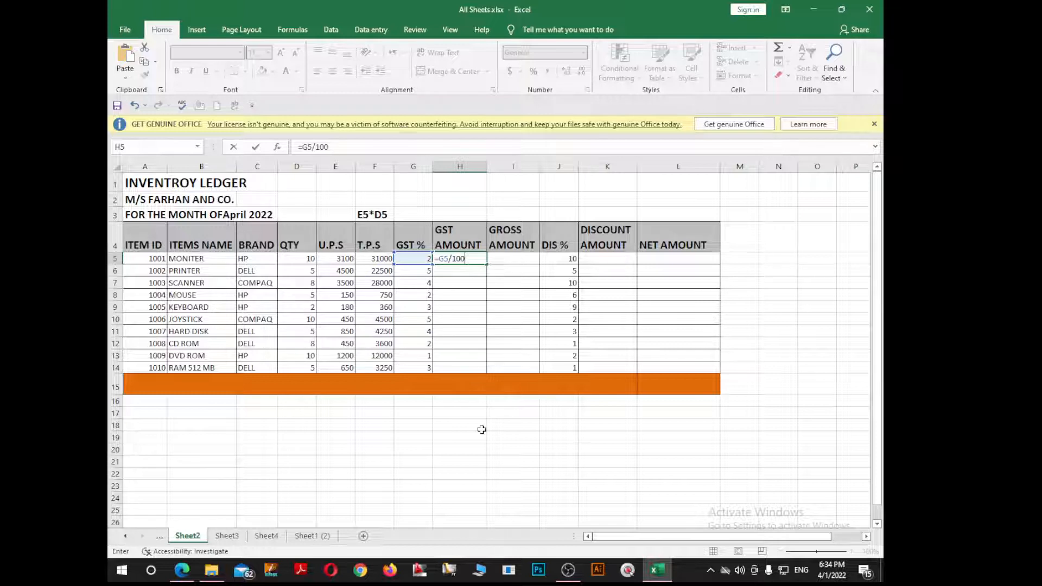
pyautogui.write('*')
pyautogui.click(388, 259)
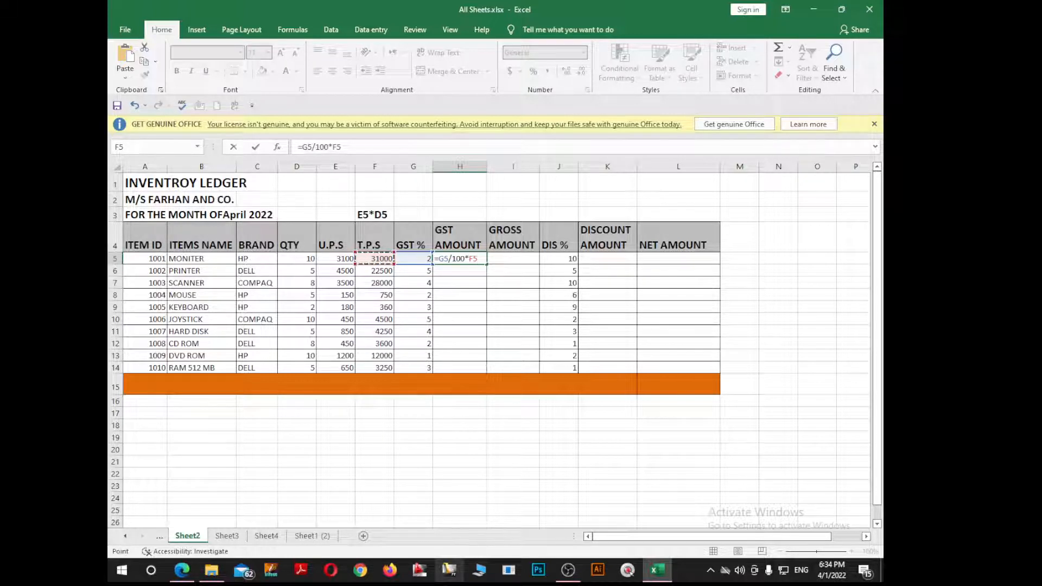
pyautogui.press('Return')
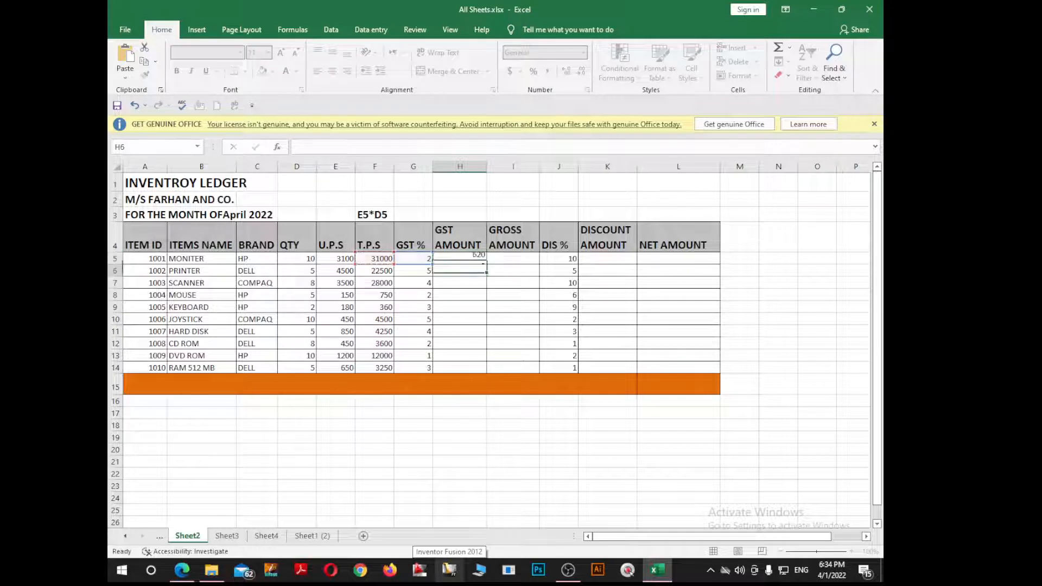
pyautogui.click(472, 260)
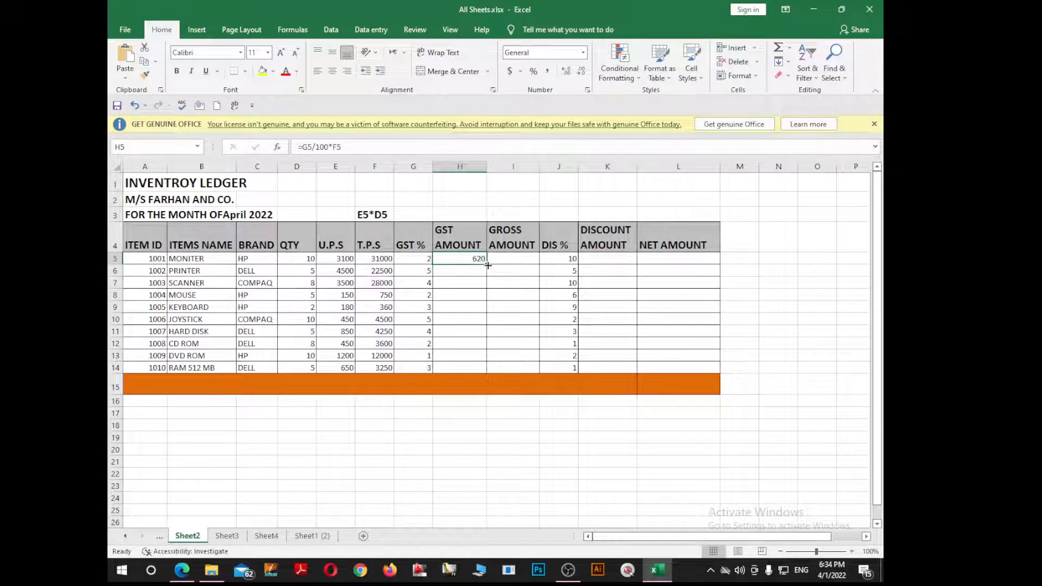
pyautogui.moveTo(488, 265); pyautogui.dragTo(483, 370)
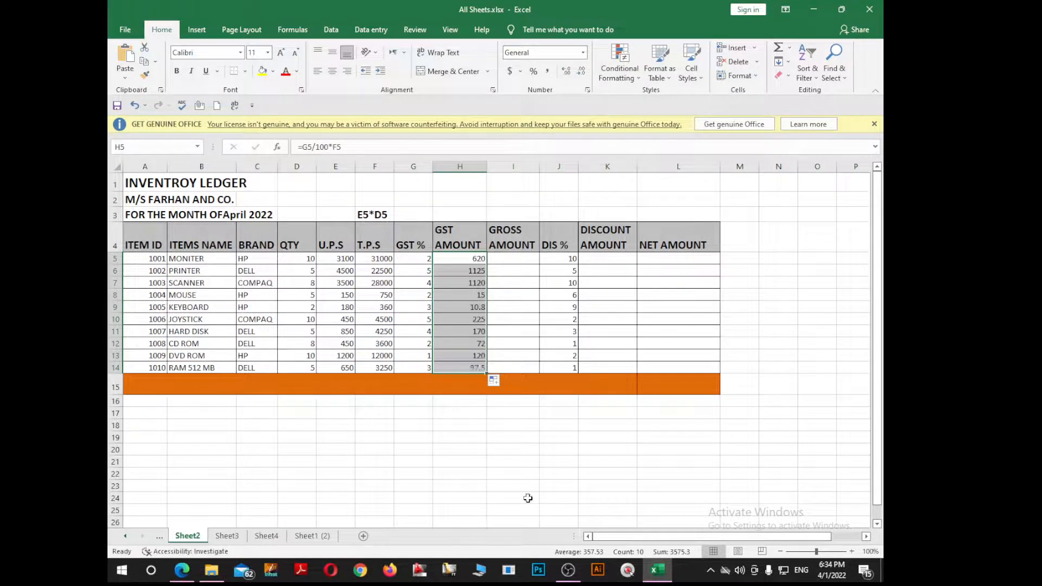
pyautogui.click(458, 307)
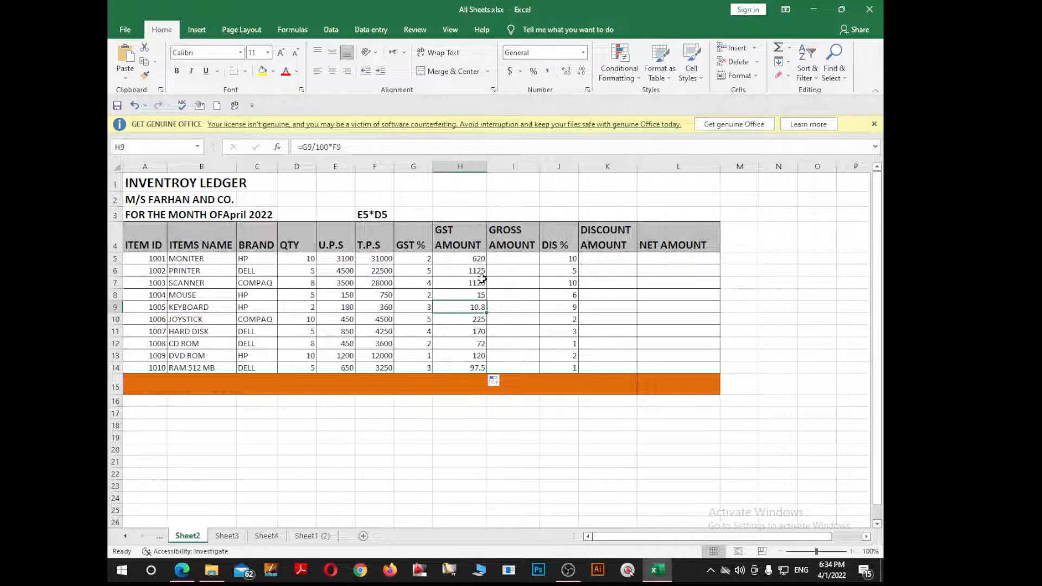
# Step: Enter =H5+F5 in I5 and fill it down to I14, giving 31620 to 3347.5
pyautogui.click(521, 262)
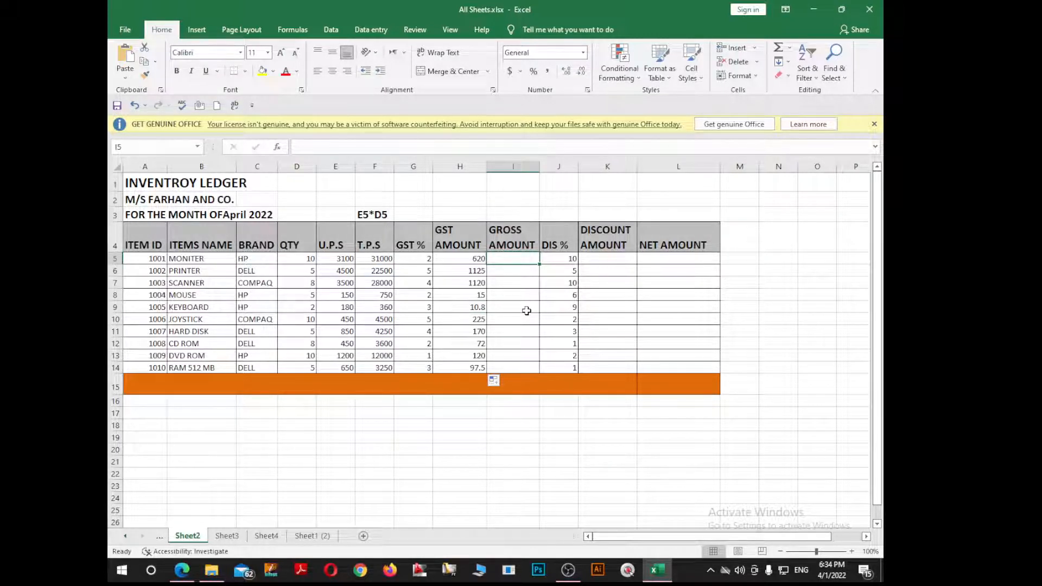
pyautogui.write('=')
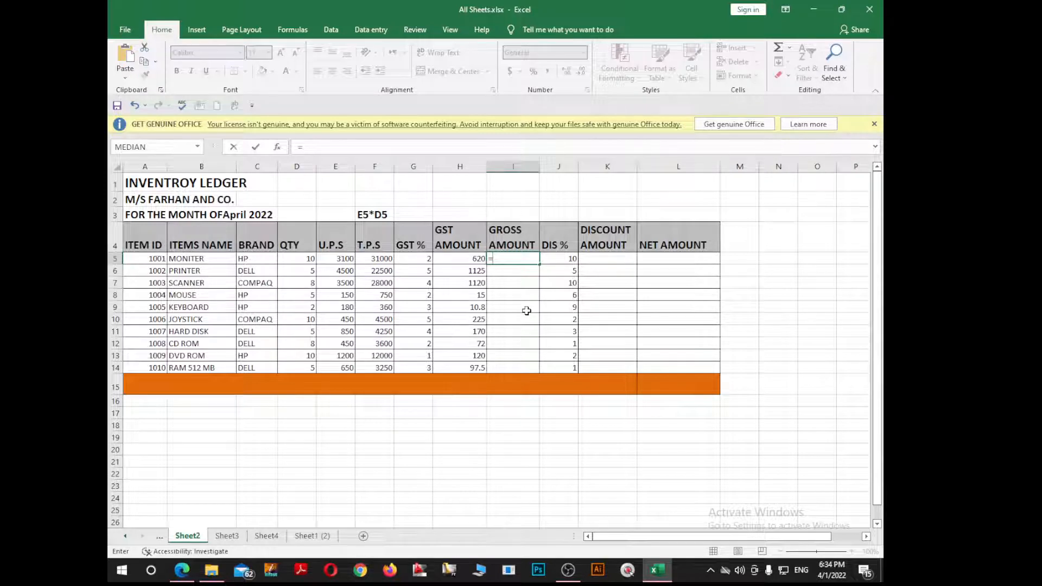
pyautogui.press('Left')
pyautogui.write('+')
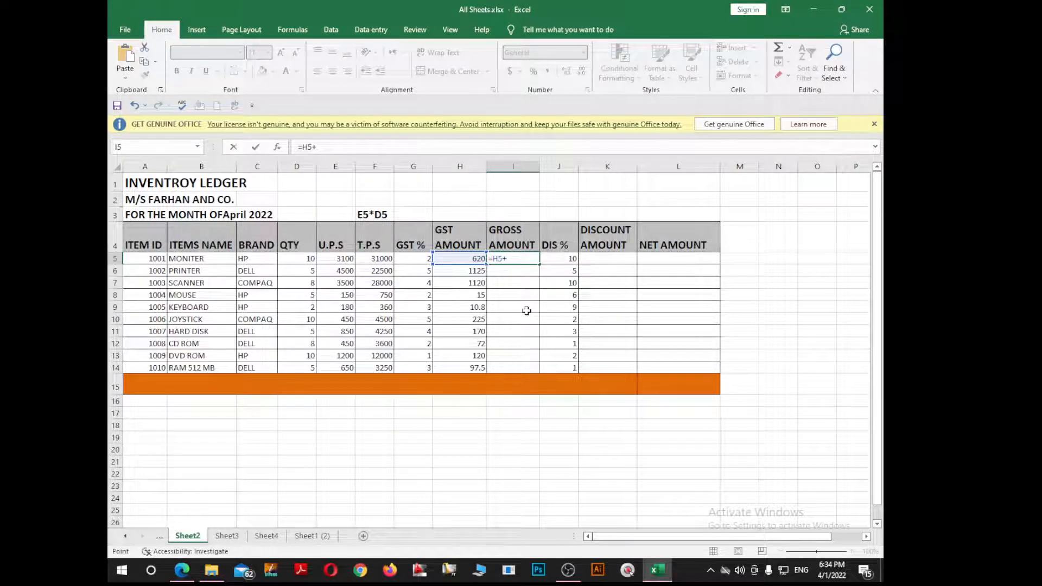
pyautogui.press('Left')
pyautogui.press('Left')
pyautogui.press('Left')
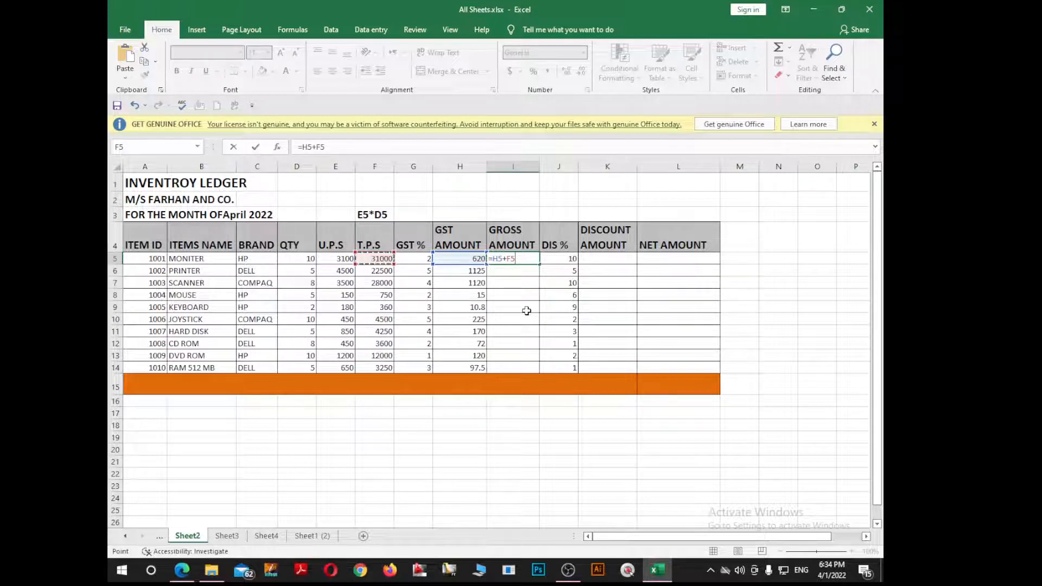
pyautogui.press('Return')
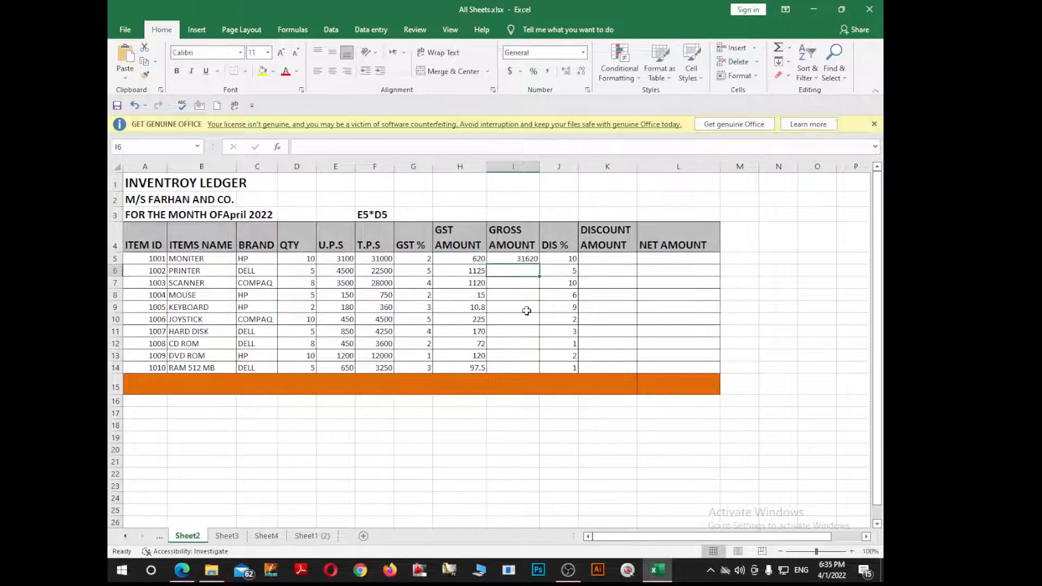
pyautogui.click(525, 258)
pyautogui.moveTo(540, 263); pyautogui.dragTo(539, 369)
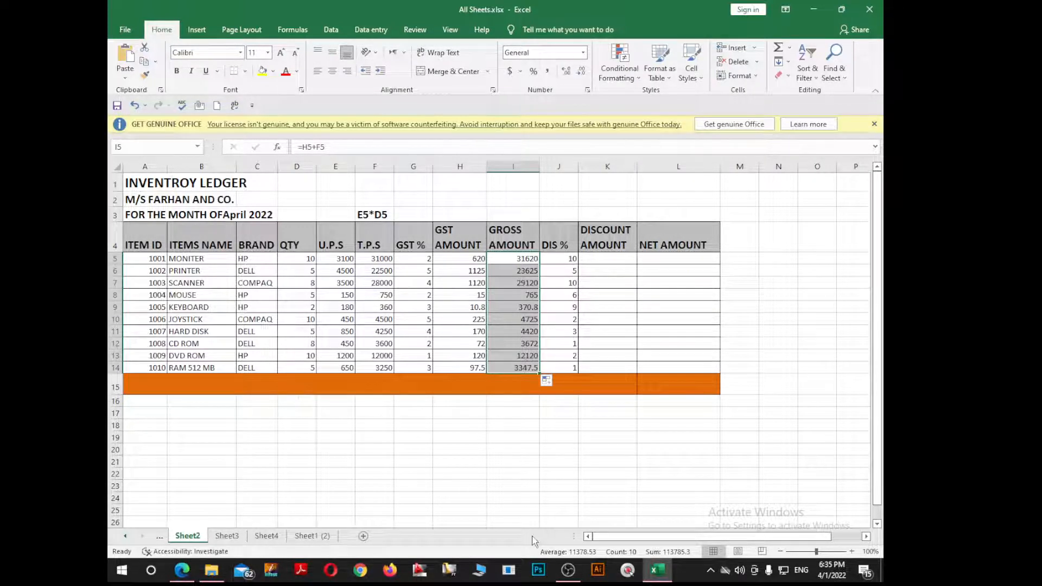
pyautogui.click(556, 331)
pyautogui.click(565, 259)
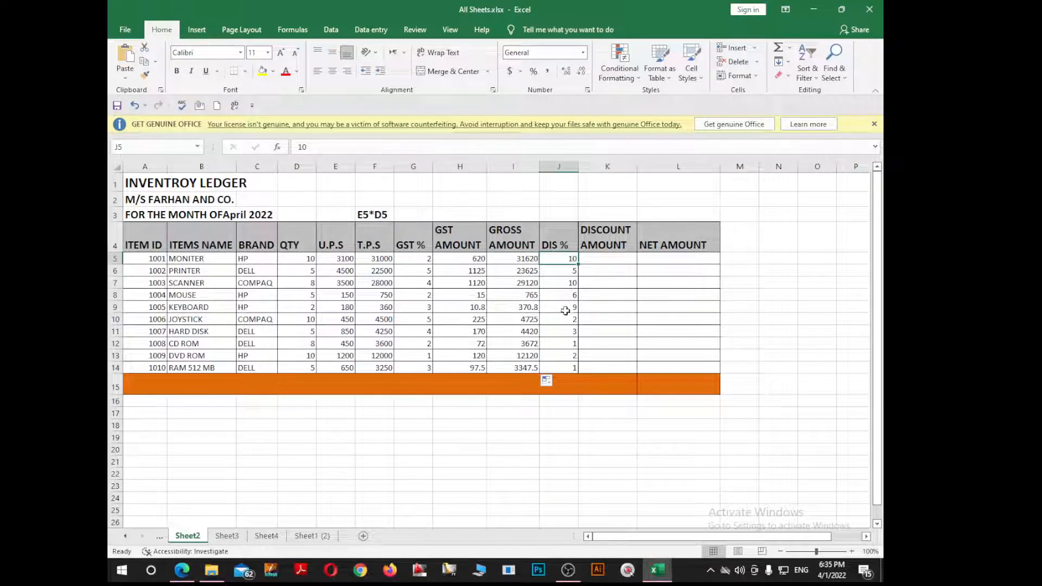
# Step: Enter =J5/100*F5 in K5 and fill it down to K14, giving 3100 to 32.5
pyautogui.click(612, 263)
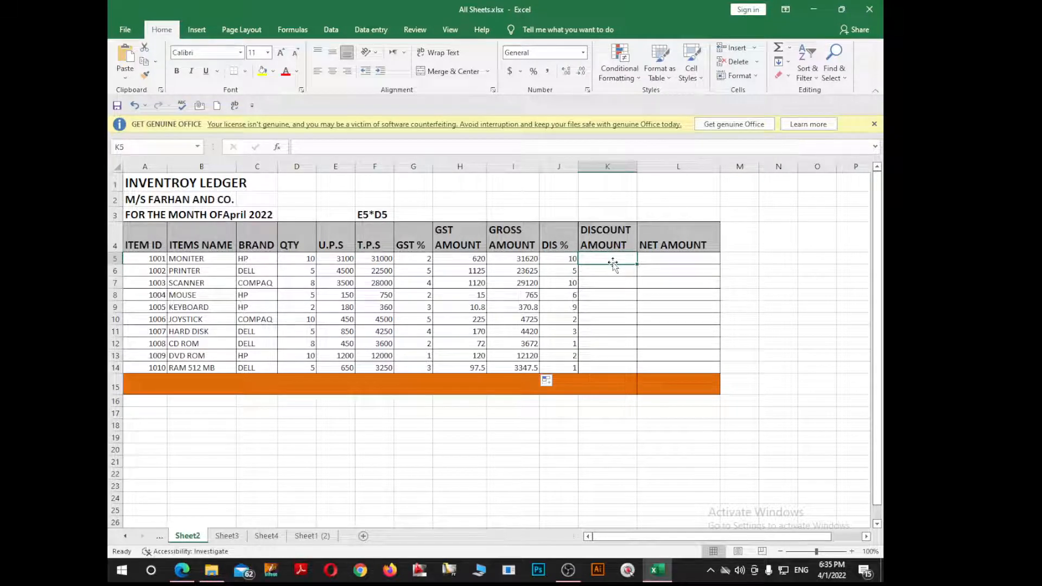
pyautogui.write('=')
pyautogui.press('Left')
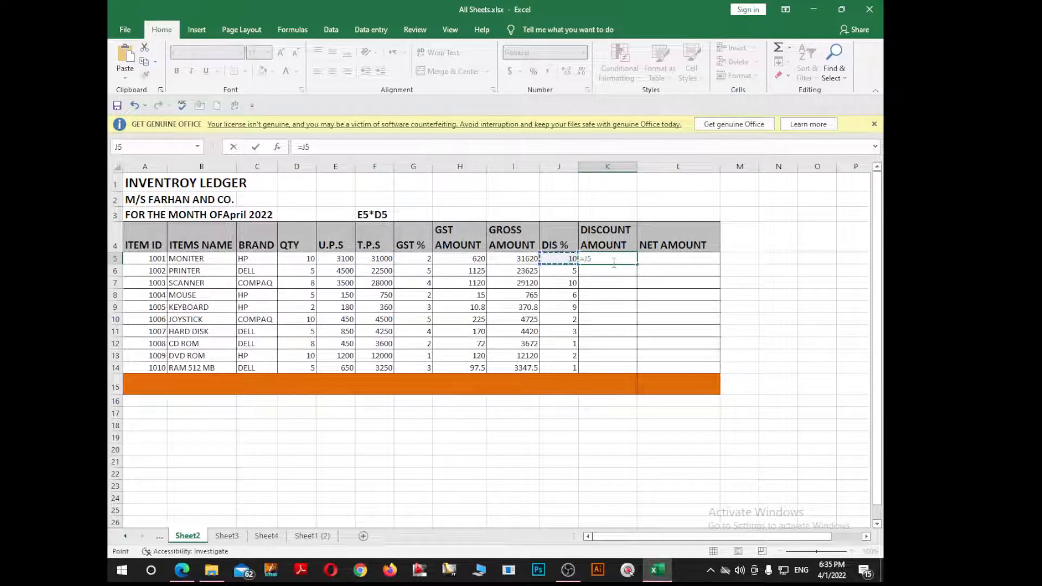
pyautogui.write('/100*')
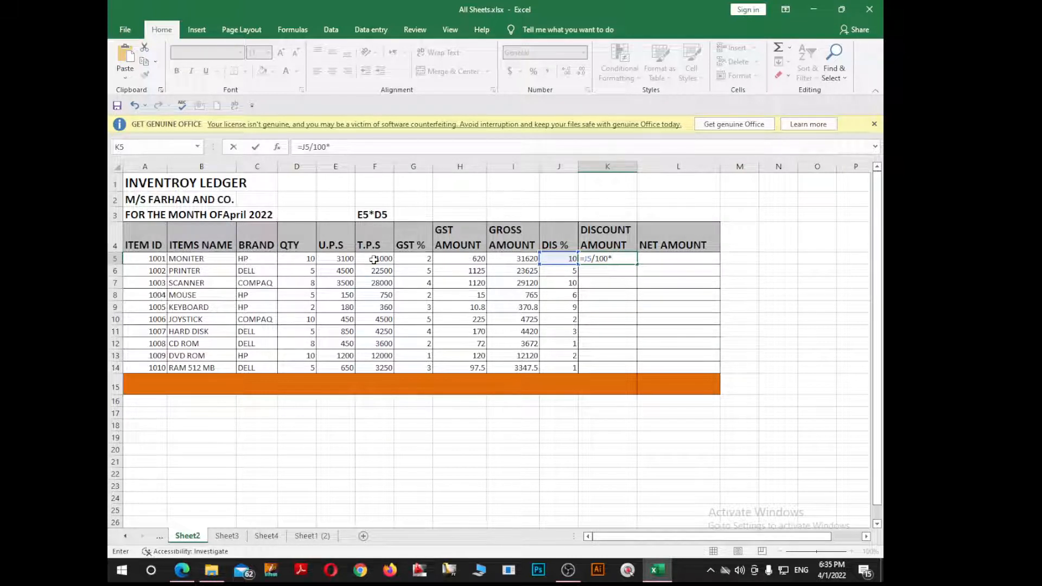
pyautogui.click(374, 260)
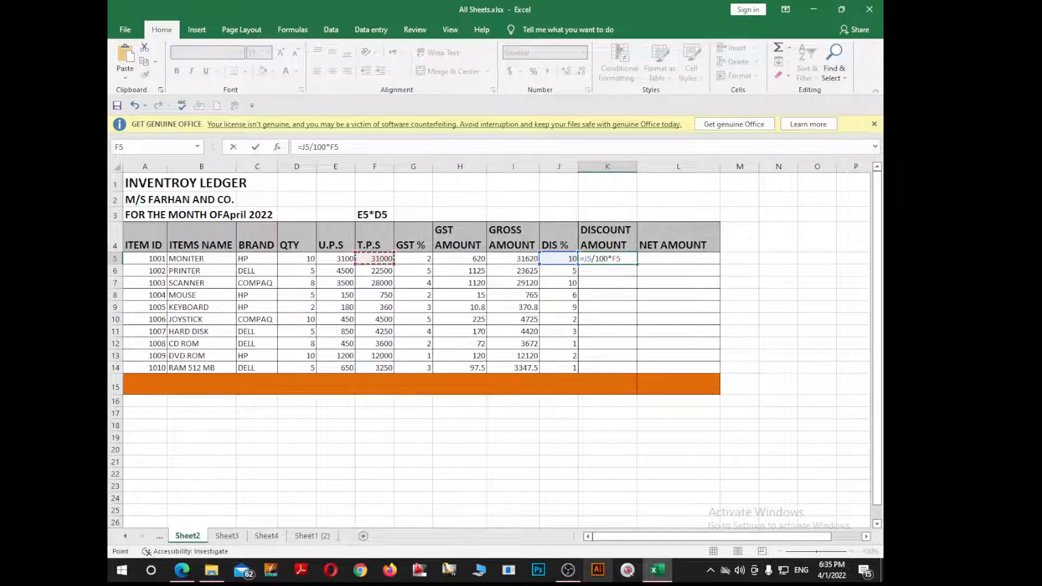
pyautogui.press('Return')
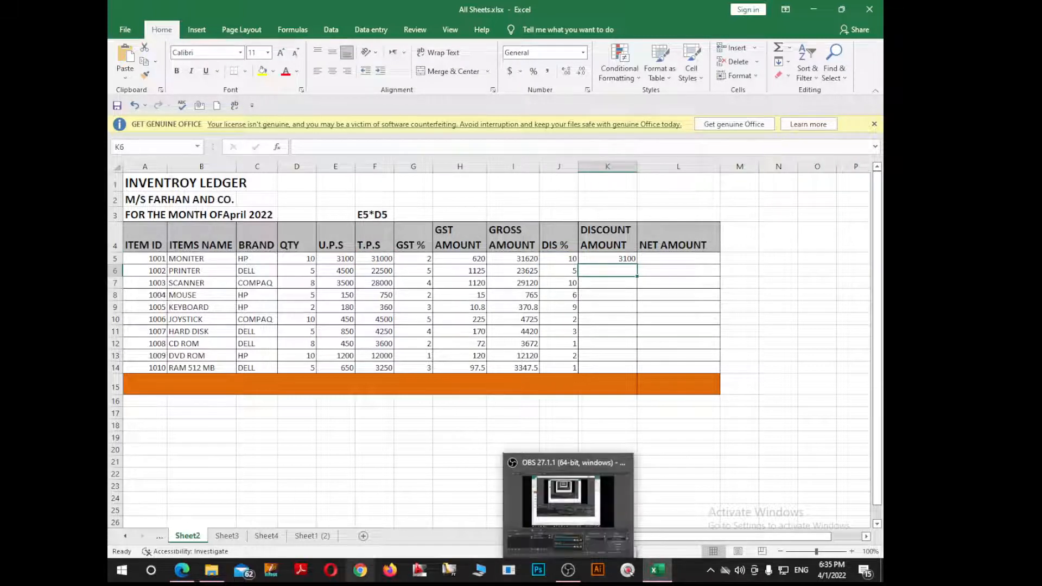
pyautogui.click(617, 259)
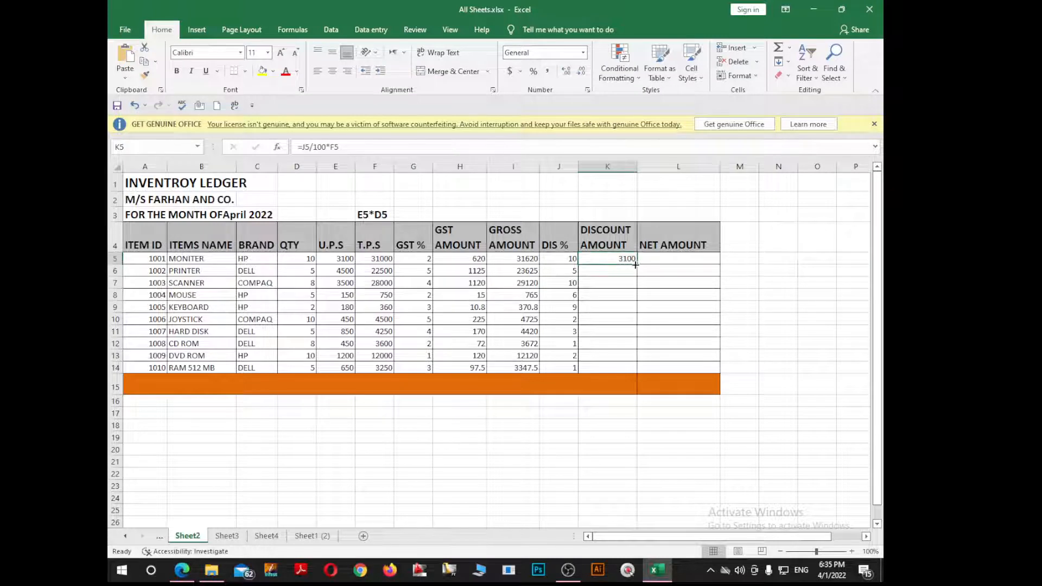
pyautogui.moveTo(637, 265); pyautogui.dragTo(636, 368)
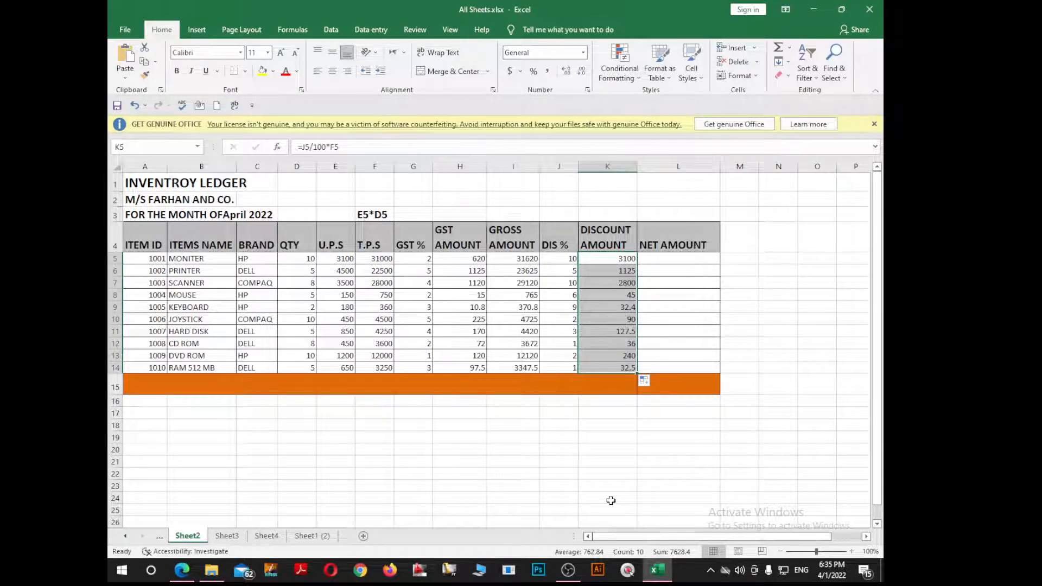
pyautogui.click(682, 261)
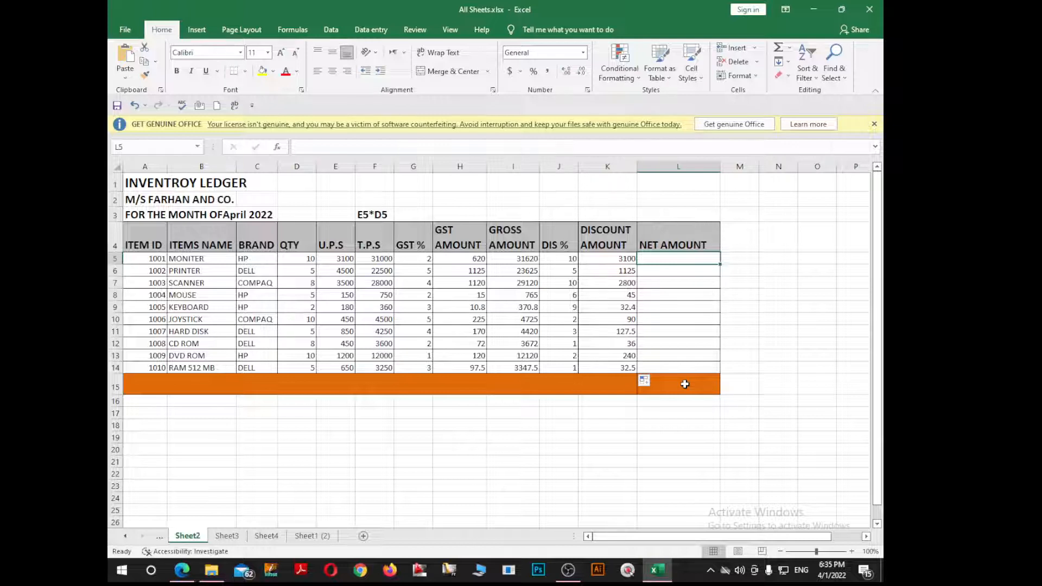
# Step: Enter =I5-K5 in L5 and fill it down to L14
pyautogui.write('=')
pyautogui.press('Left')
pyautogui.press('Left')
pyautogui.press('Left')
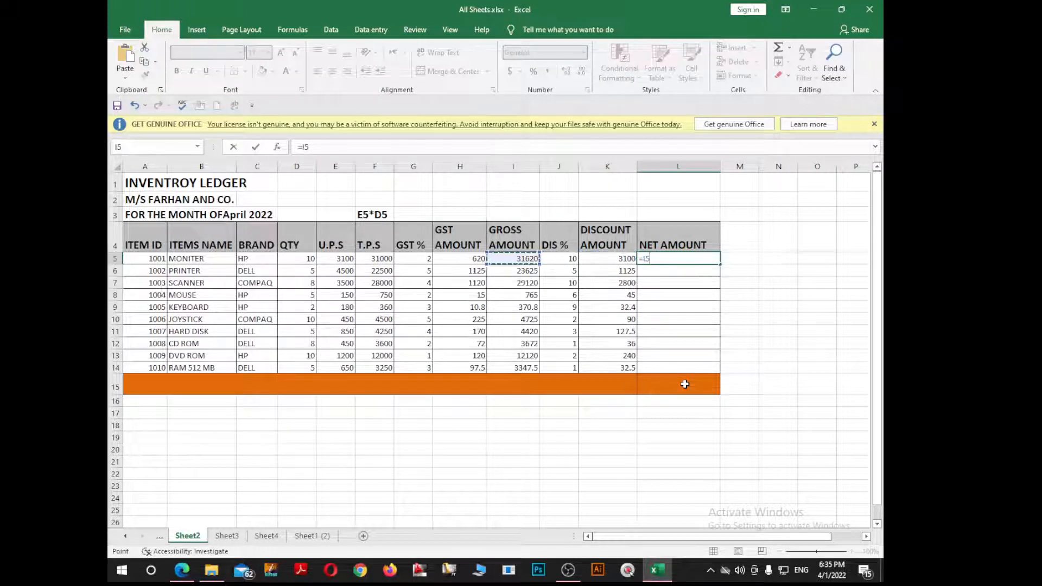
pyautogui.write('-')
pyautogui.press('Left')
pyautogui.press('Return')
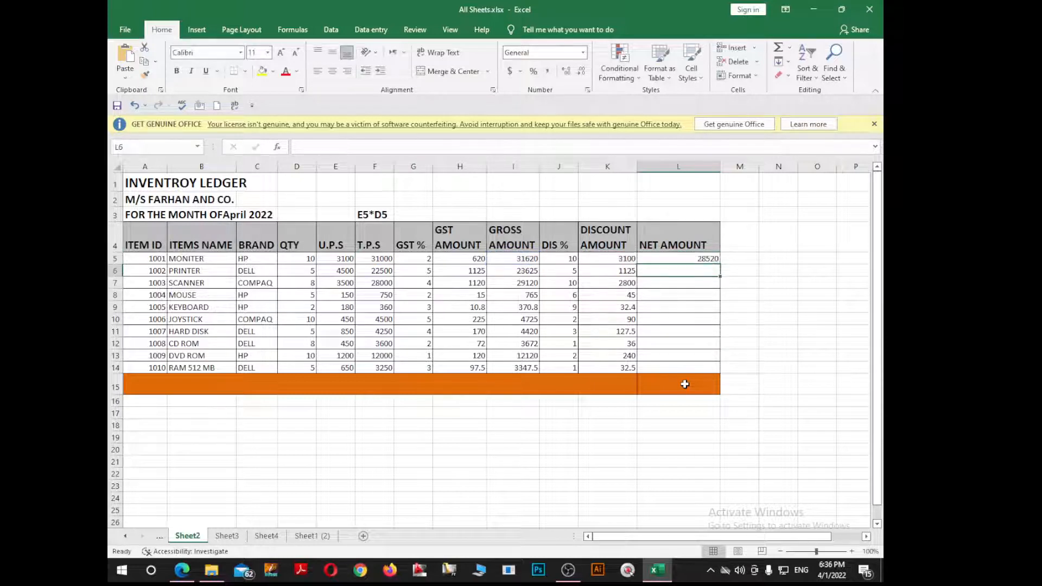
pyautogui.click(712, 262)
pyautogui.moveTo(720, 265); pyautogui.dragTo(713, 370)
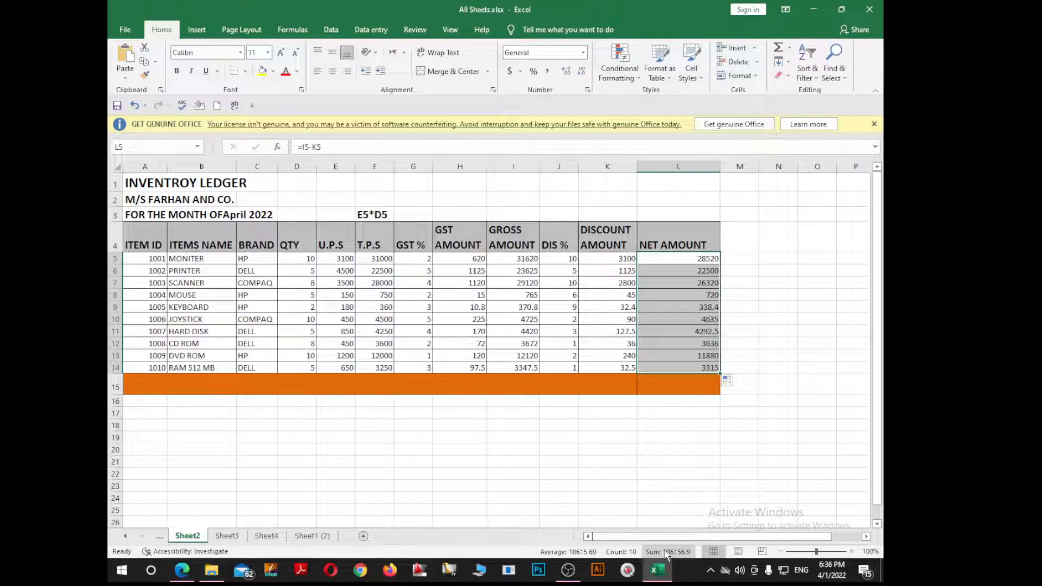
# Step: Check the copied NET AMOUNT formulas in L13, L5 and L8
pyautogui.click(713, 354)
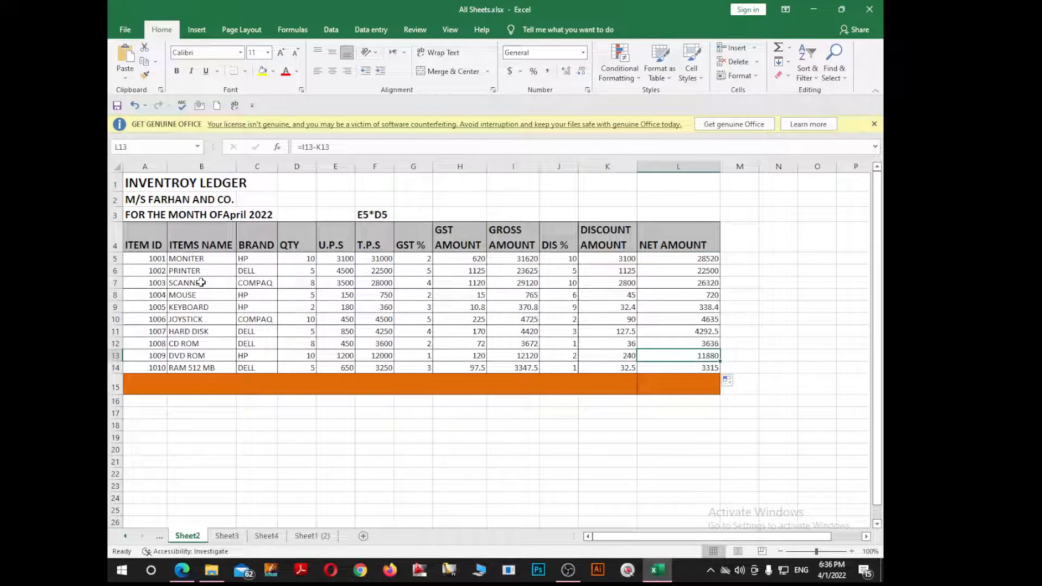
pyautogui.click(696, 263)
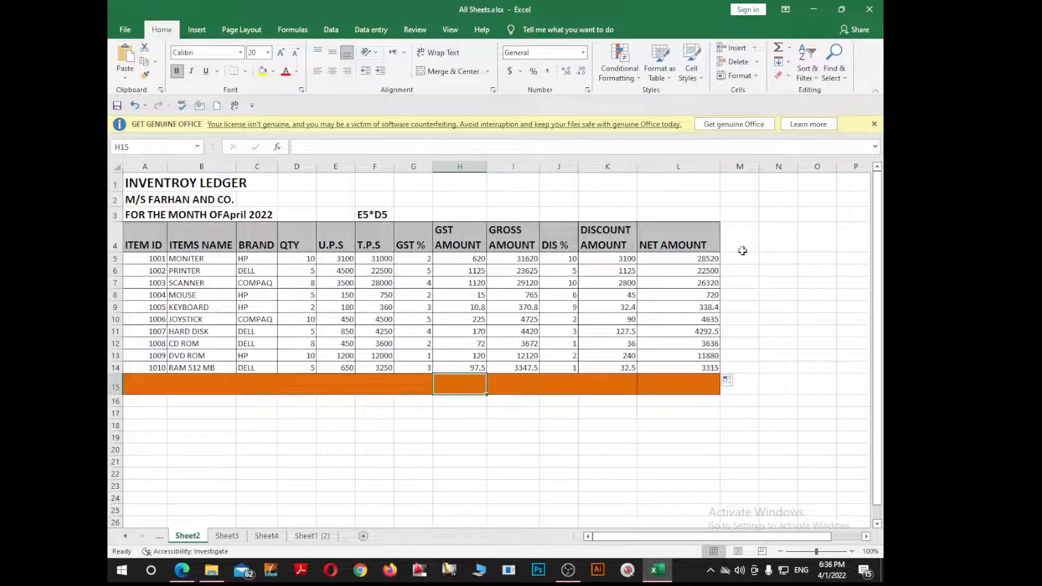
pyautogui.click(685, 293)
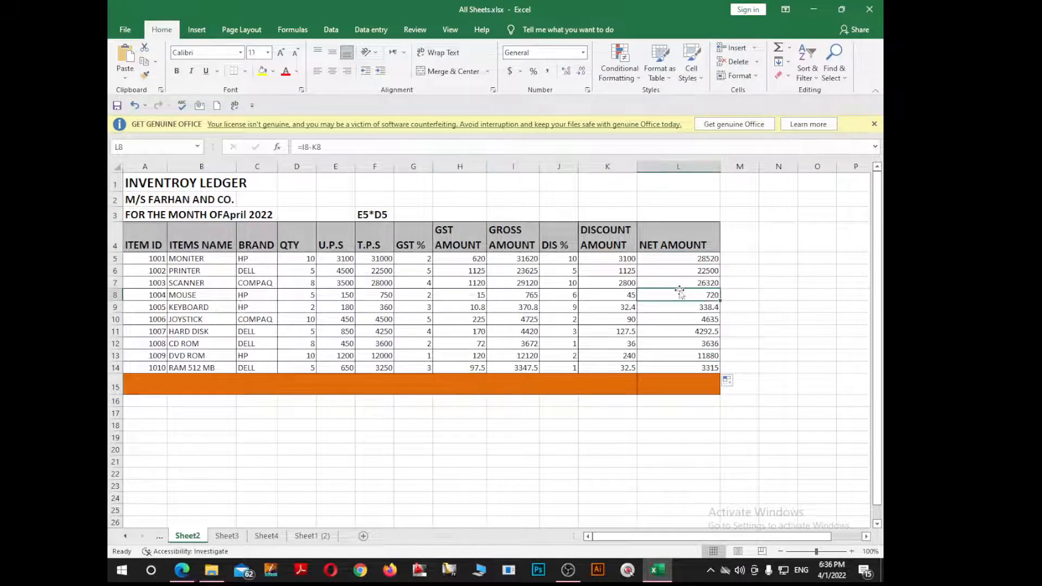
pyautogui.click(711, 262)
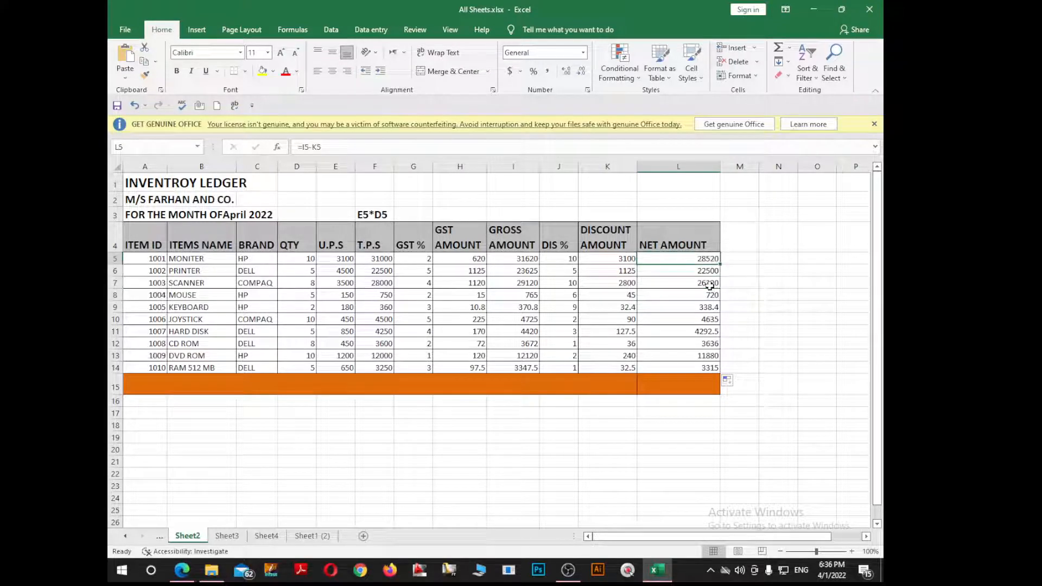
pyautogui.click(704, 387)
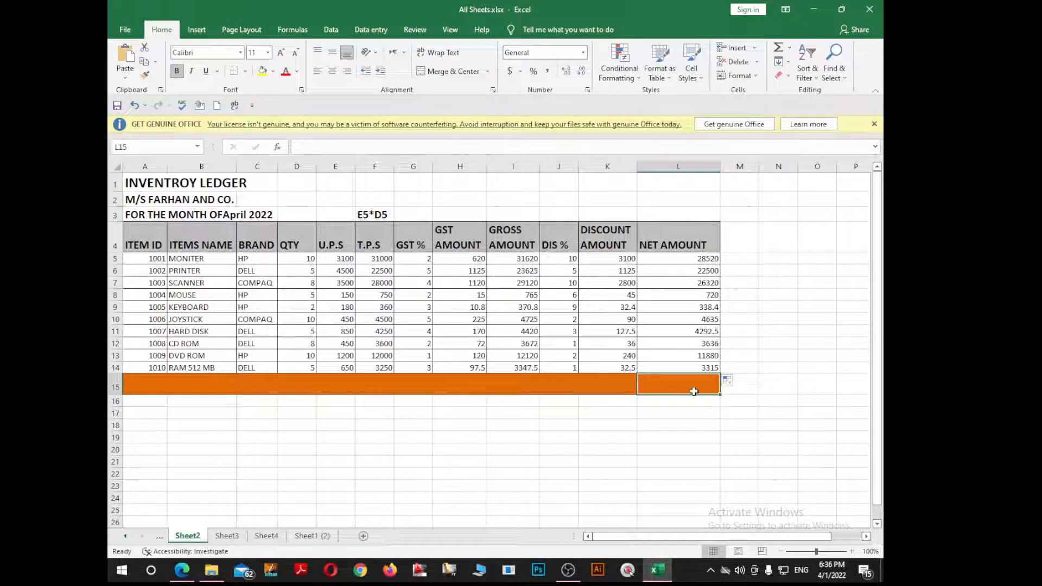
# Step: Label K15 'Total Net Amount'
pyautogui.click(613, 387)
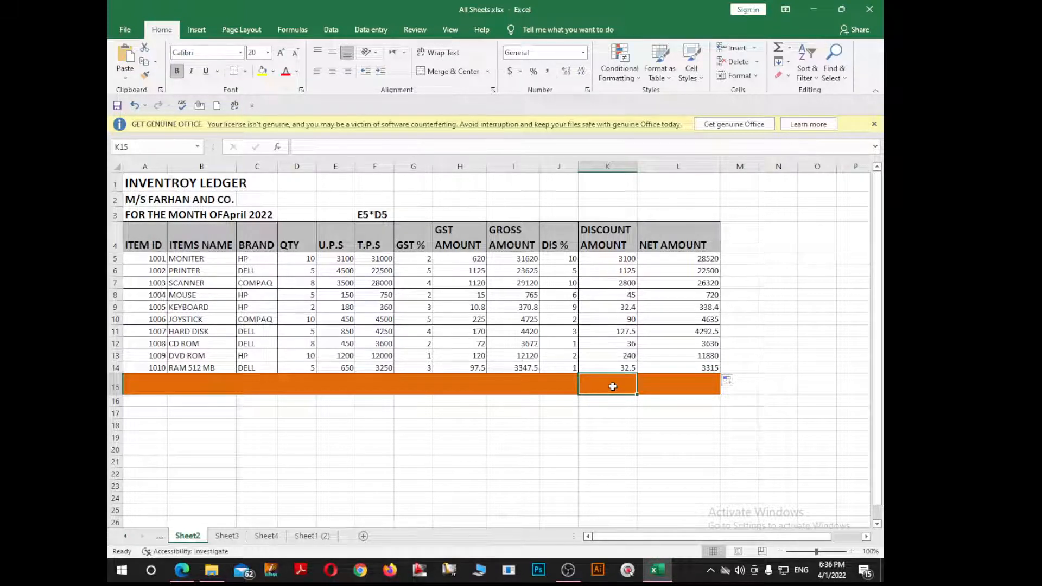
pyautogui.write('Totsl')
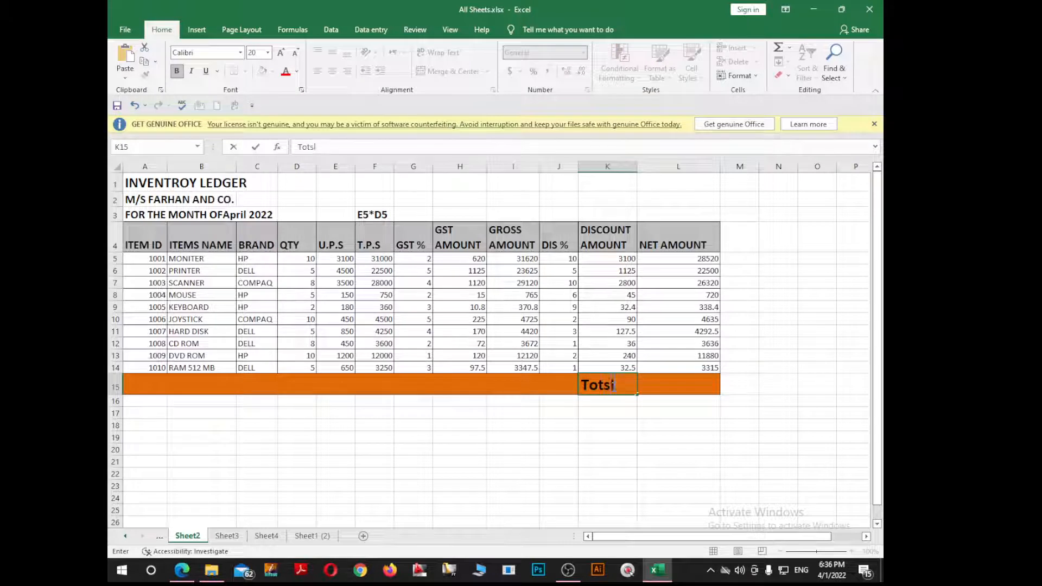
pyautogui.press('BackSpace')
pyautogui.press('BackSpace')
pyautogui.write('a')
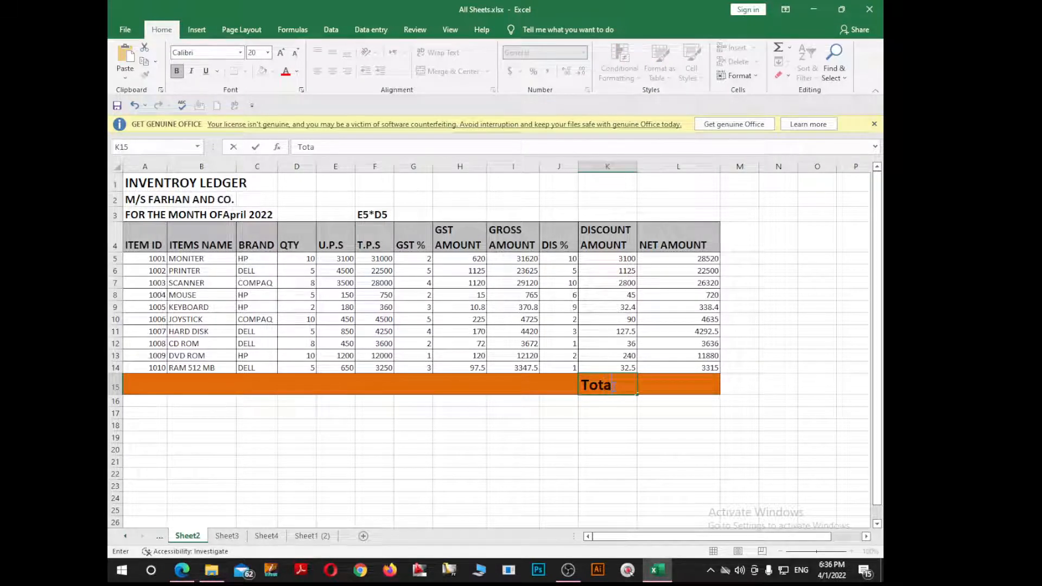
pyautogui.write('l Ne')
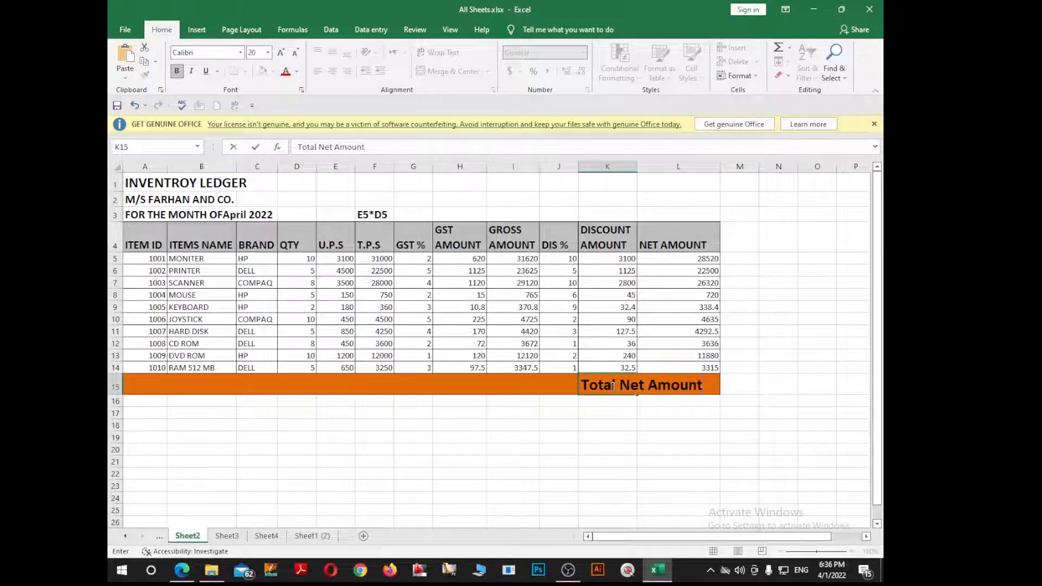
pyautogui.write('t Amount')
pyautogui.hotkey('ctrl', 'Return')
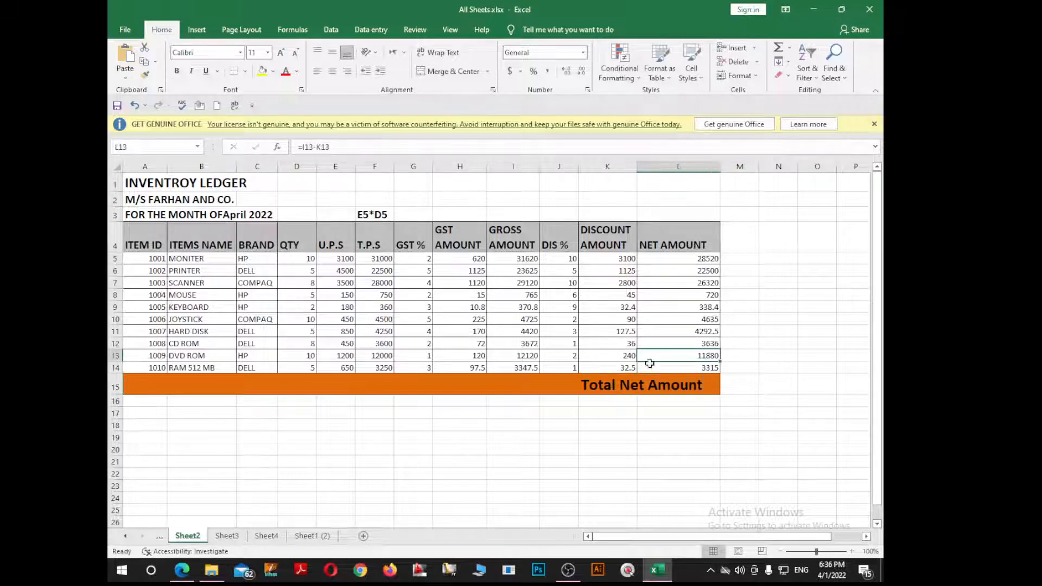
# Step: AutoSum L5:L14 into L15, giving a net total of 106156.9
pyautogui.doubleClick(675, 387)
pyautogui.click(690, 358)
pyautogui.doubleClick(707, 384)
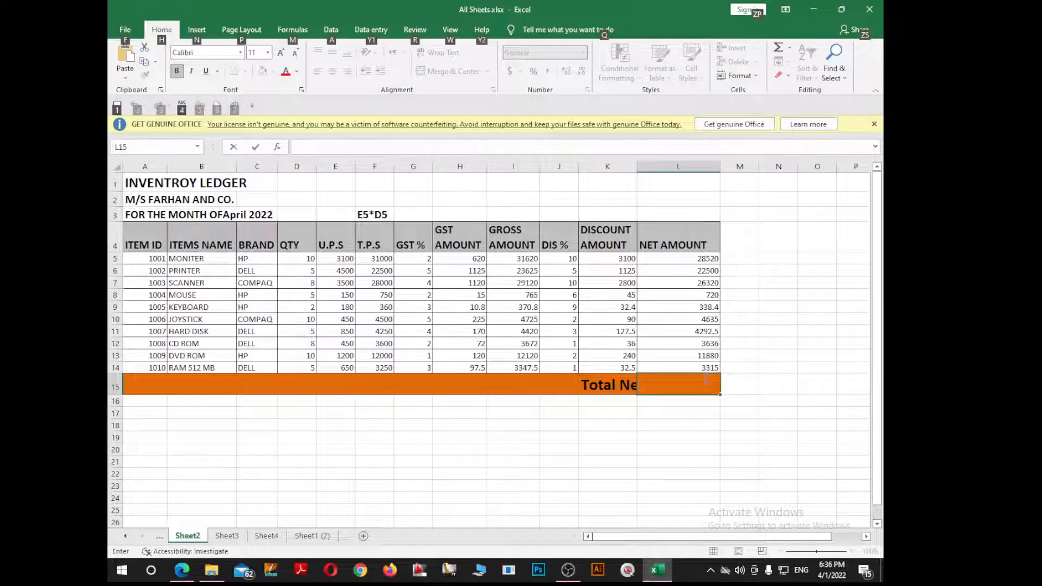
pyautogui.press('Escape')
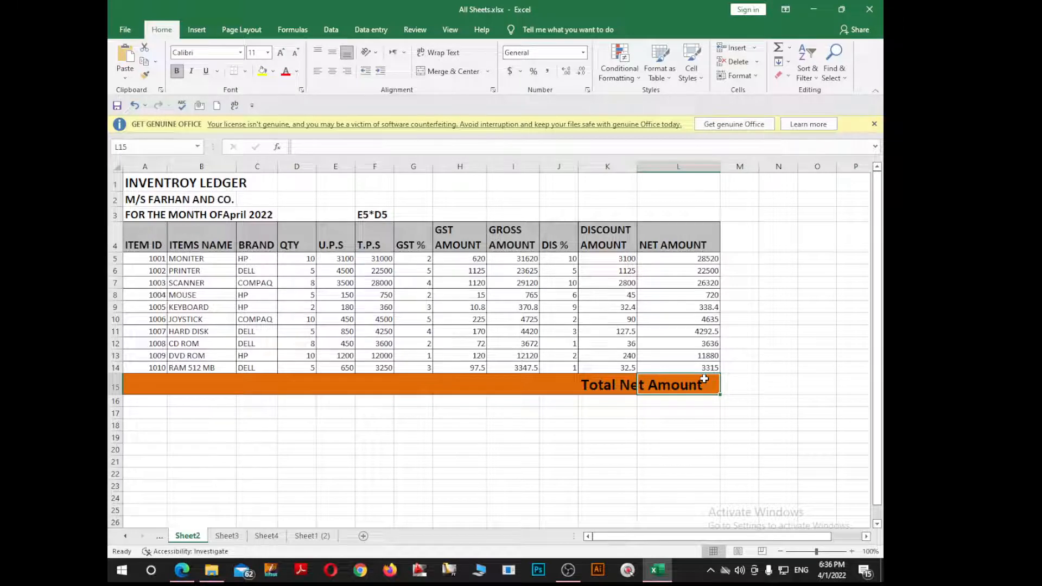
pyautogui.hotkey('alt', '=')
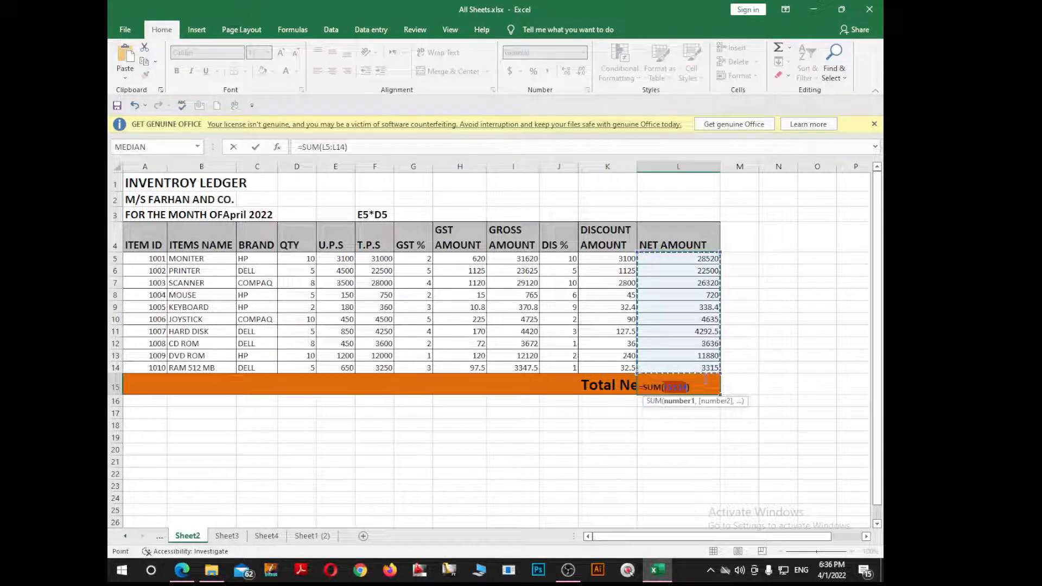
pyautogui.press('Return')
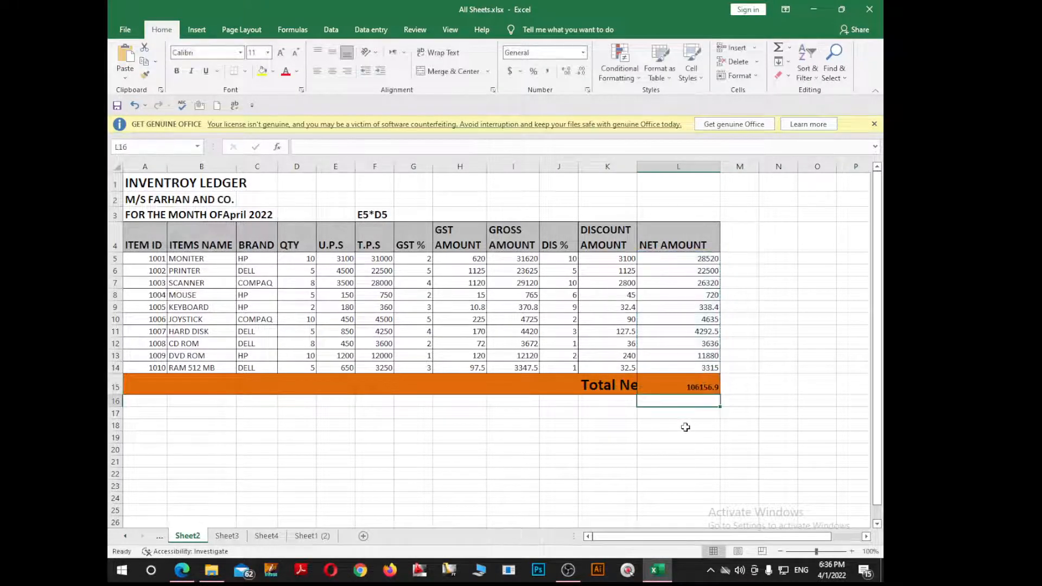
pyautogui.click(673, 386)
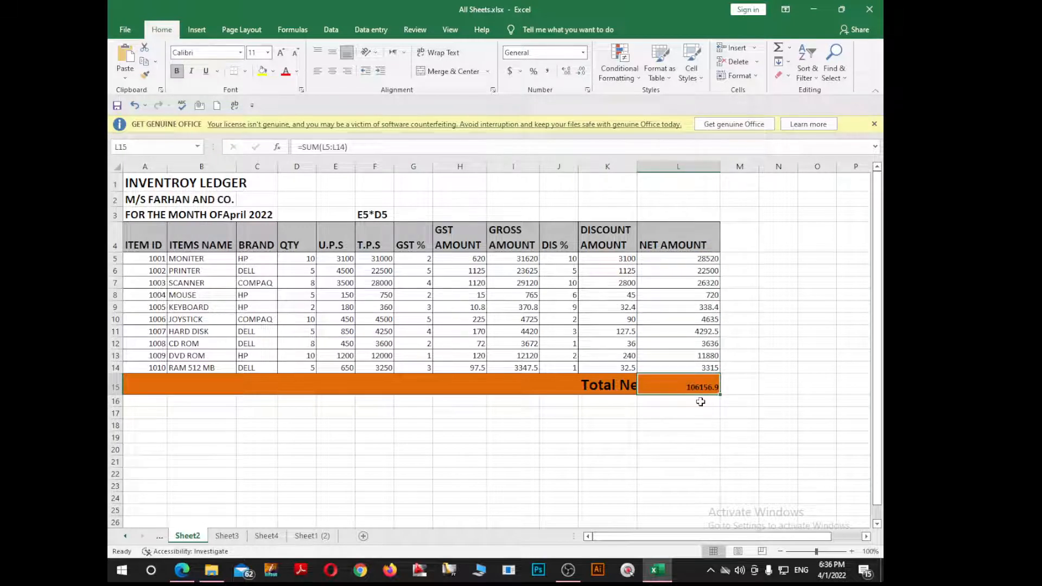
pyautogui.scroll(-1, 700, 401)
pyautogui.scroll(1, 700, 401)
# Step: Merge and centre the ledger title, company name and month lines across columns A to L
pyautogui.moveTo(130, 181); pyautogui.dragTo(667, 175)
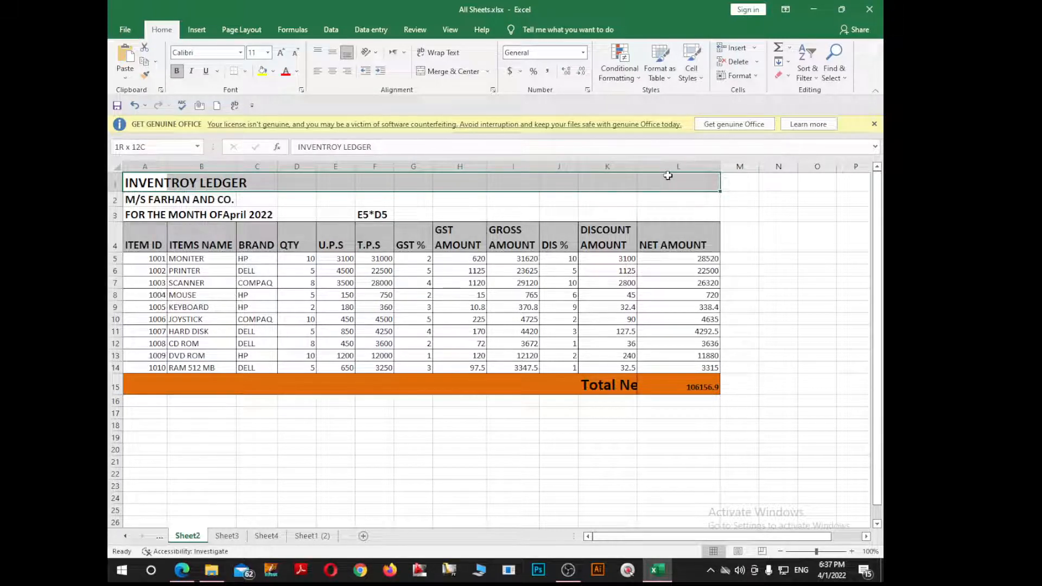
pyautogui.click(459, 73)
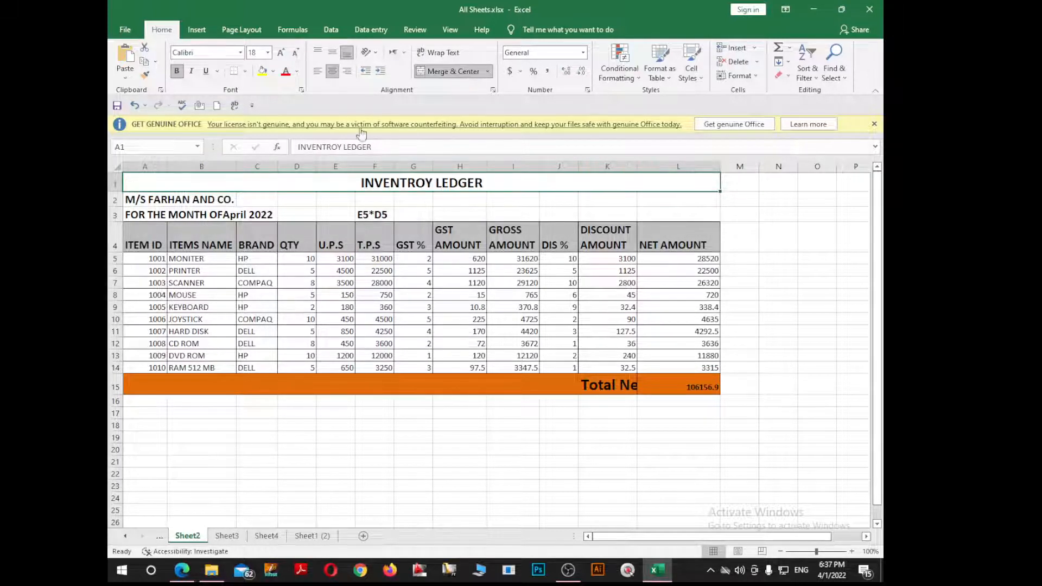
pyautogui.moveTo(146, 200); pyautogui.dragTo(667, 195)
pyautogui.click(459, 72)
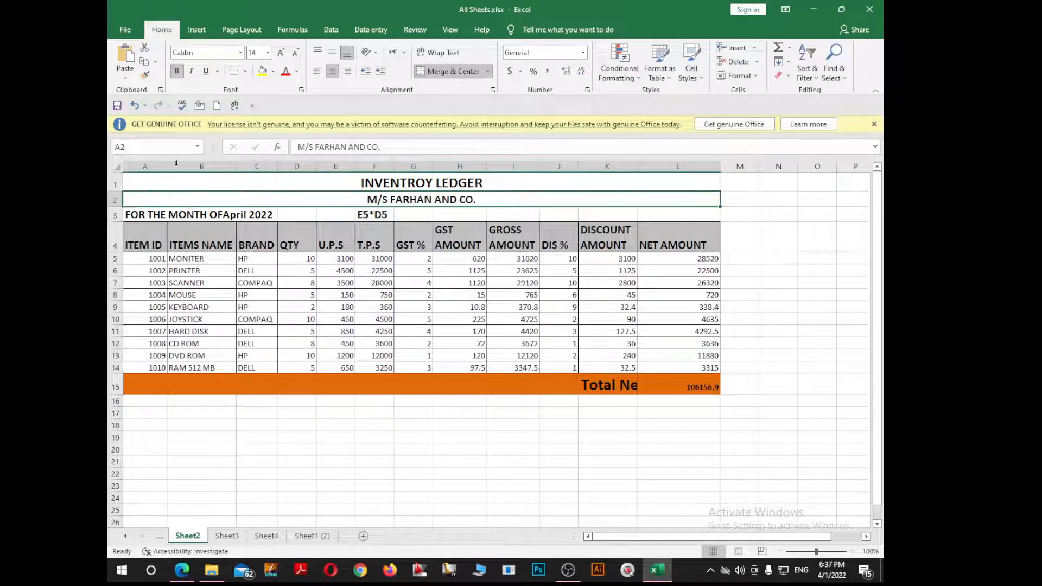
pyautogui.moveTo(131, 210); pyautogui.dragTo(718, 213)
pyautogui.click(453, 73)
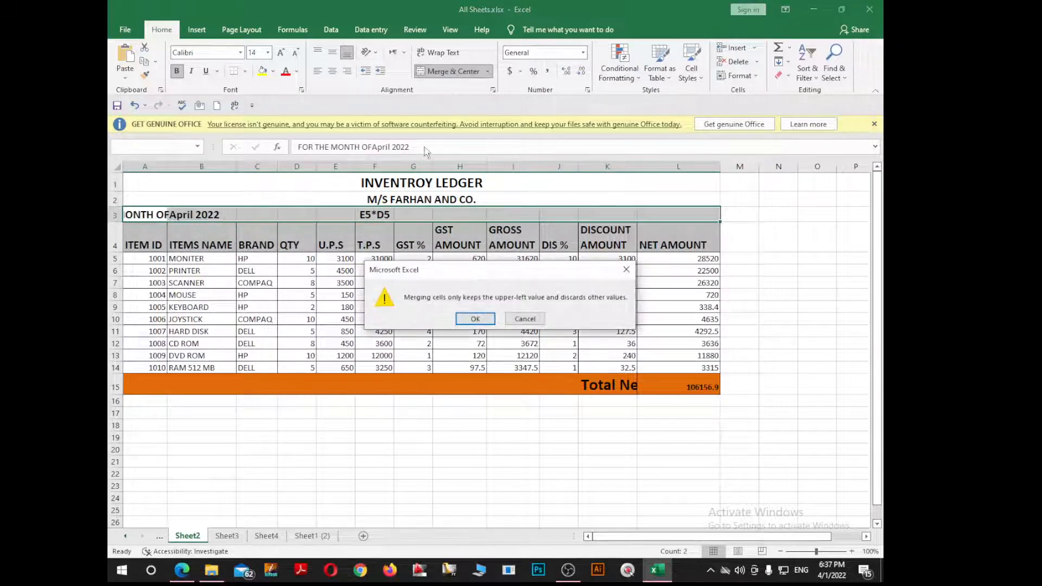
pyautogui.click(472, 320)
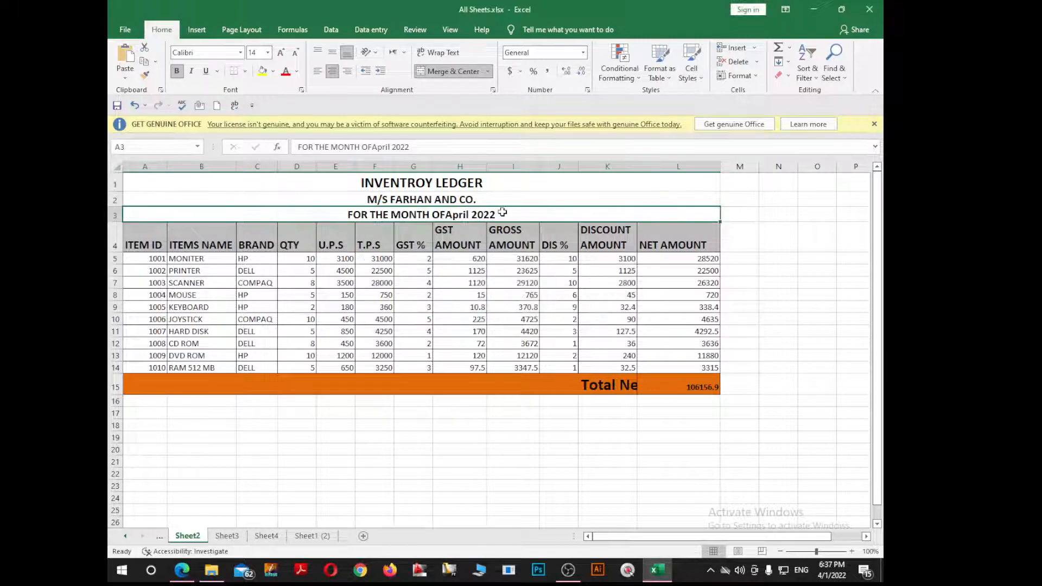
pyautogui.scroll(-1, 414, 349)
pyautogui.scroll(1, 415, 349)
pyautogui.click(407, 392)
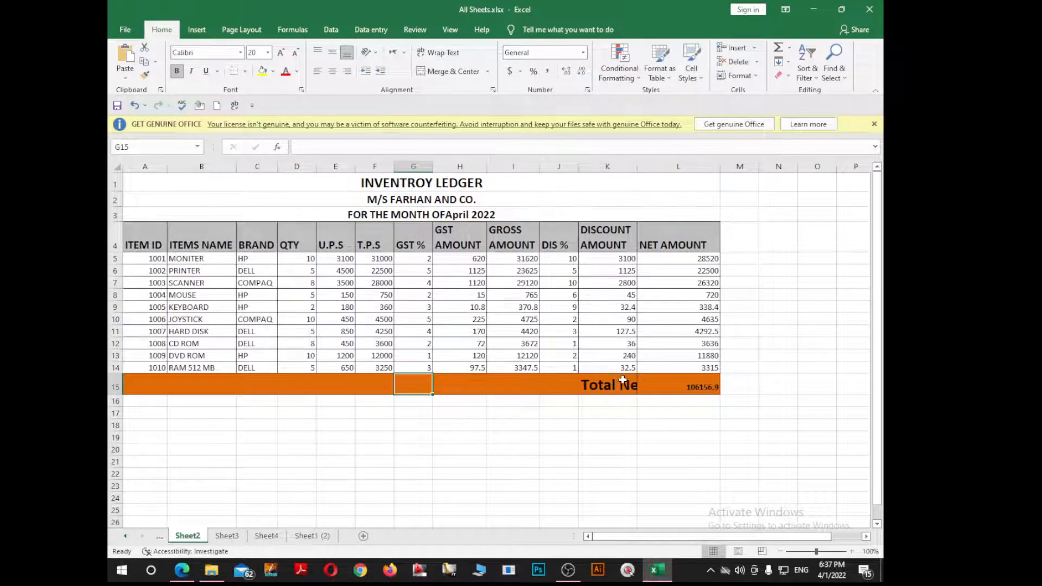
# Step: Merge A15:K15 so the Total Net Amount label spans the total row, right-aligned
pyautogui.moveTo(622, 380); pyautogui.dragTo(119, 381)
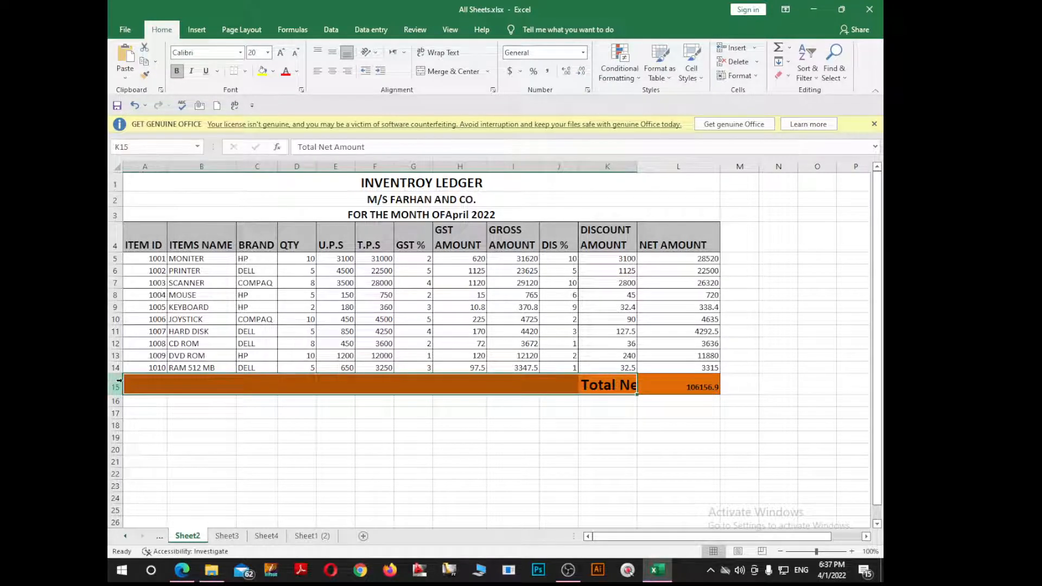
pyautogui.click(449, 72)
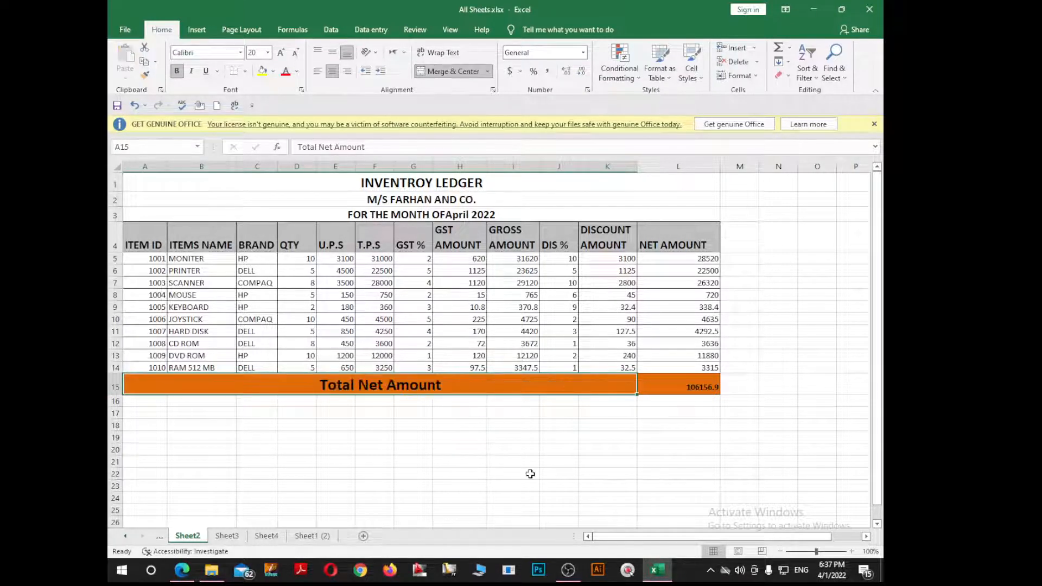
pyautogui.click(470, 460)
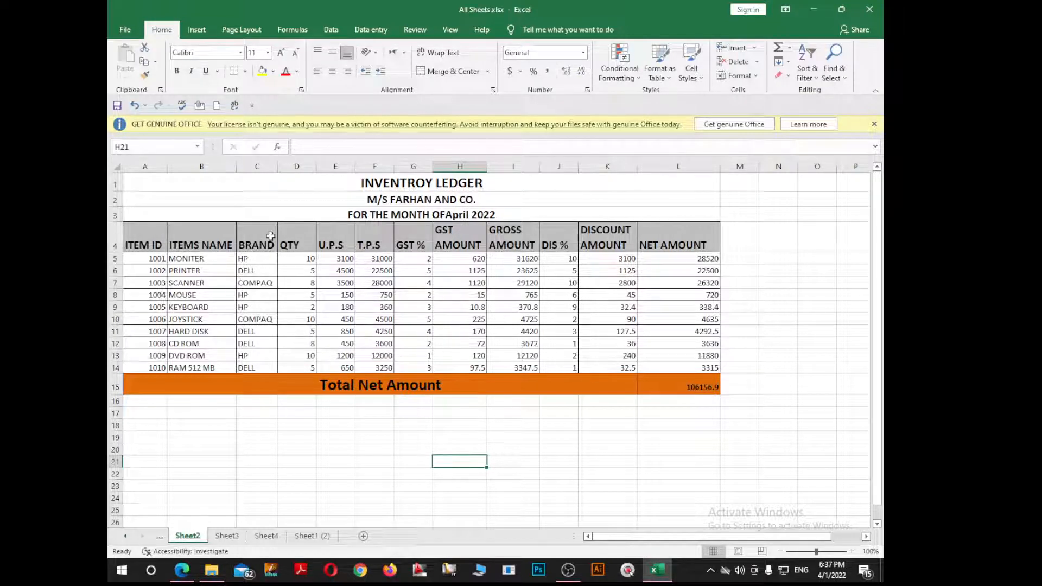
pyautogui.click(400, 386)
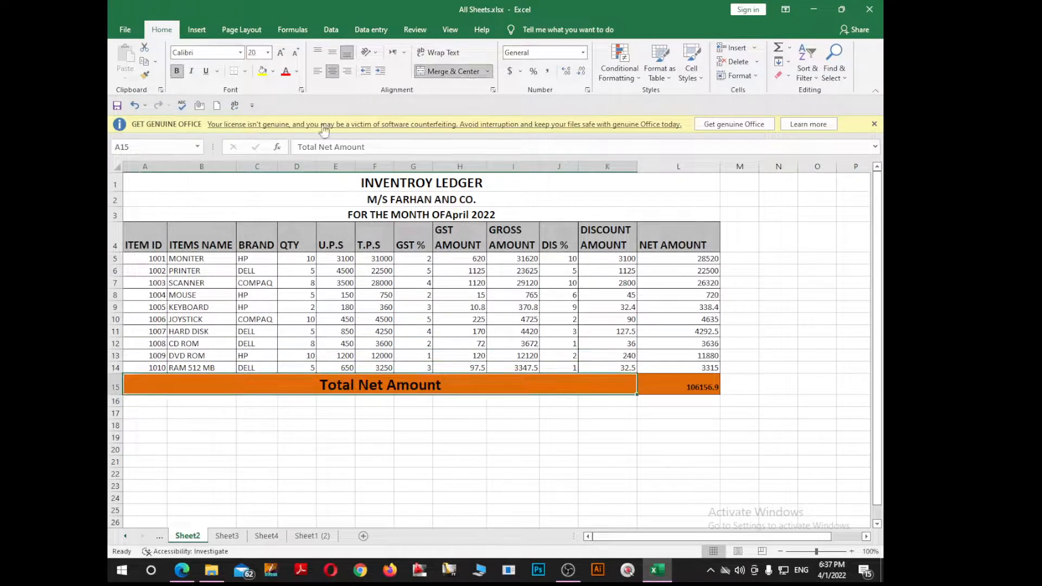
pyautogui.click(318, 71)
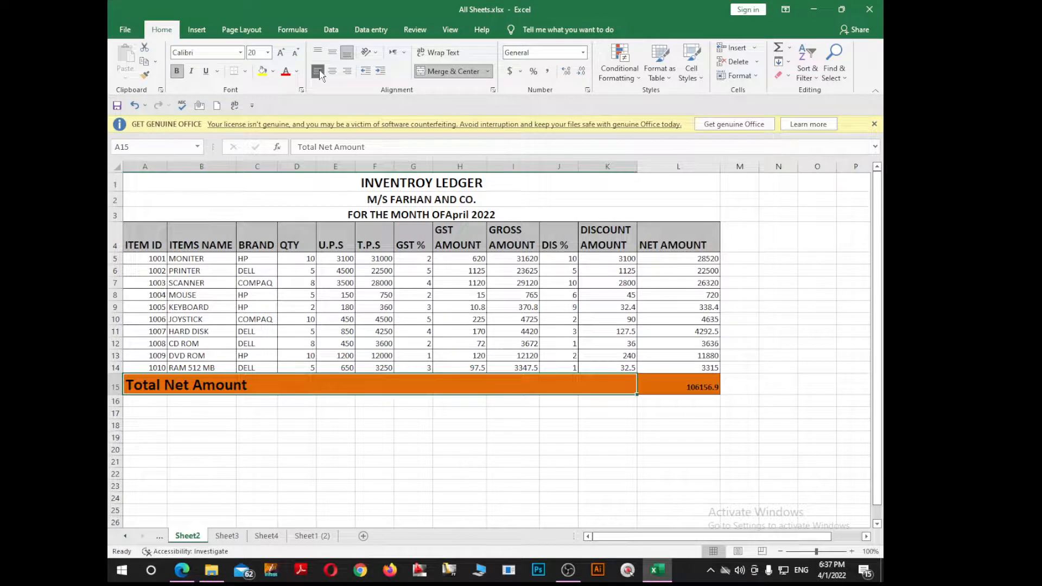
pyautogui.click(348, 71)
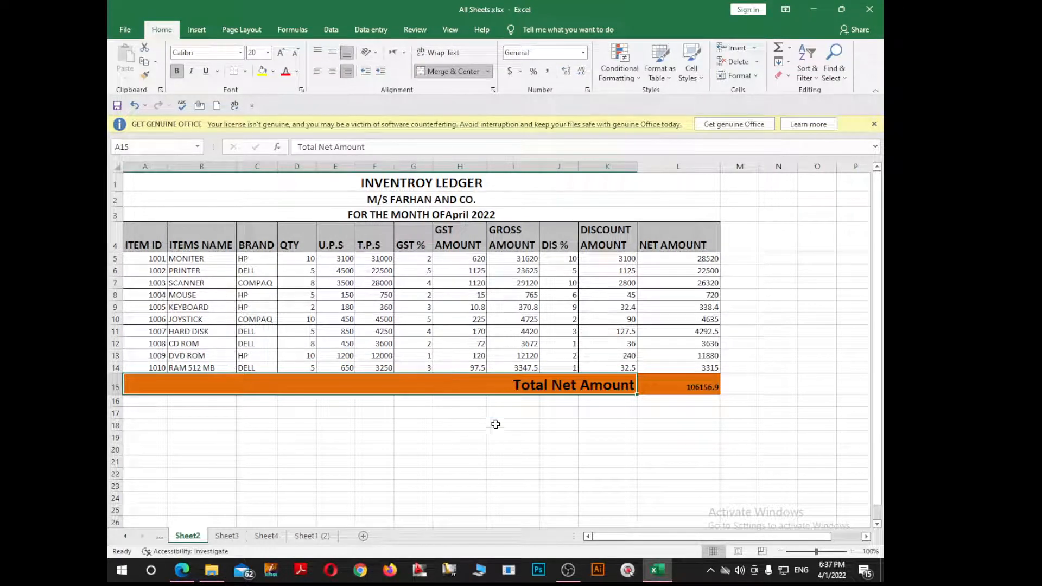
pyautogui.click(521, 474)
pyautogui.click(600, 496)
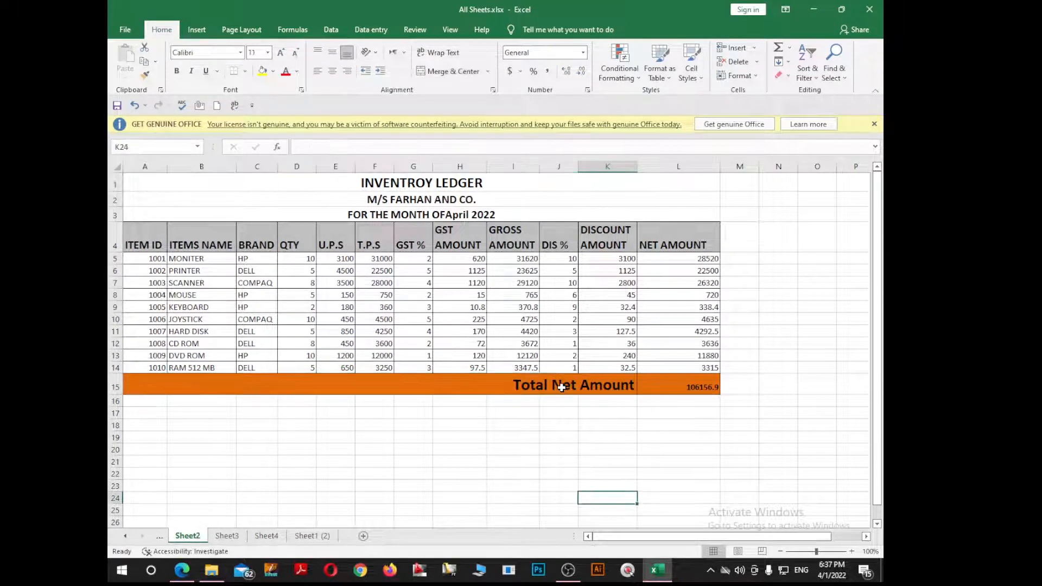
pyautogui.click(395, 215)
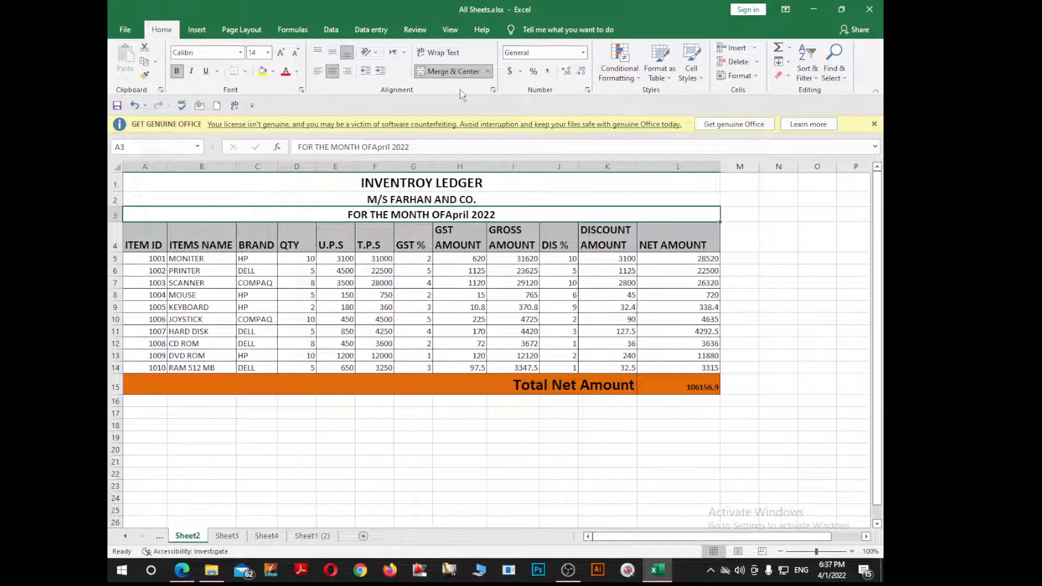
# Step: Insert a blank row so the month title sits in row 3 with an empty row 4 below
pyautogui.click(455, 71)
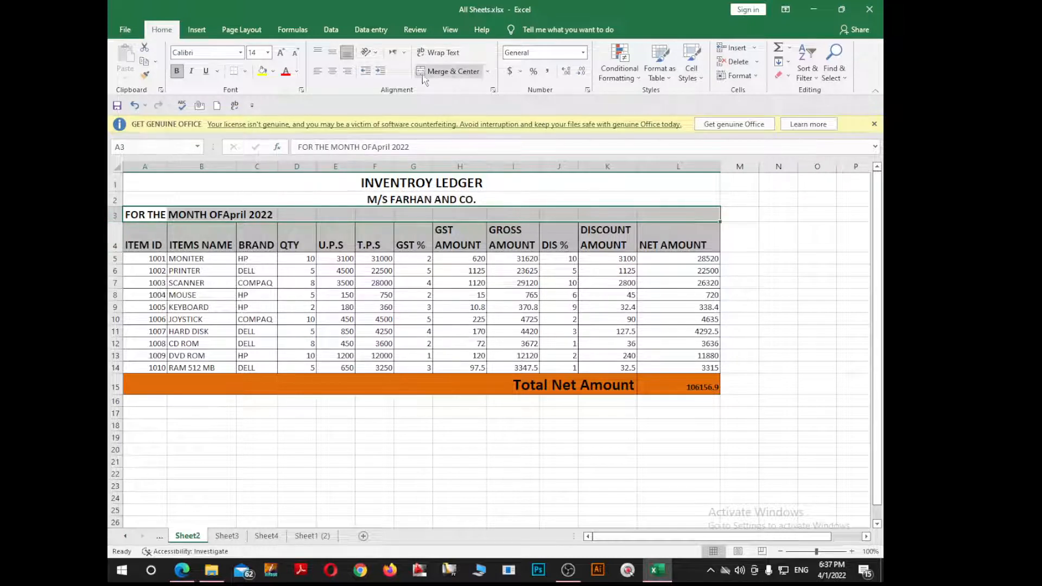
pyautogui.click(449, 71)
pyautogui.click(116, 213)
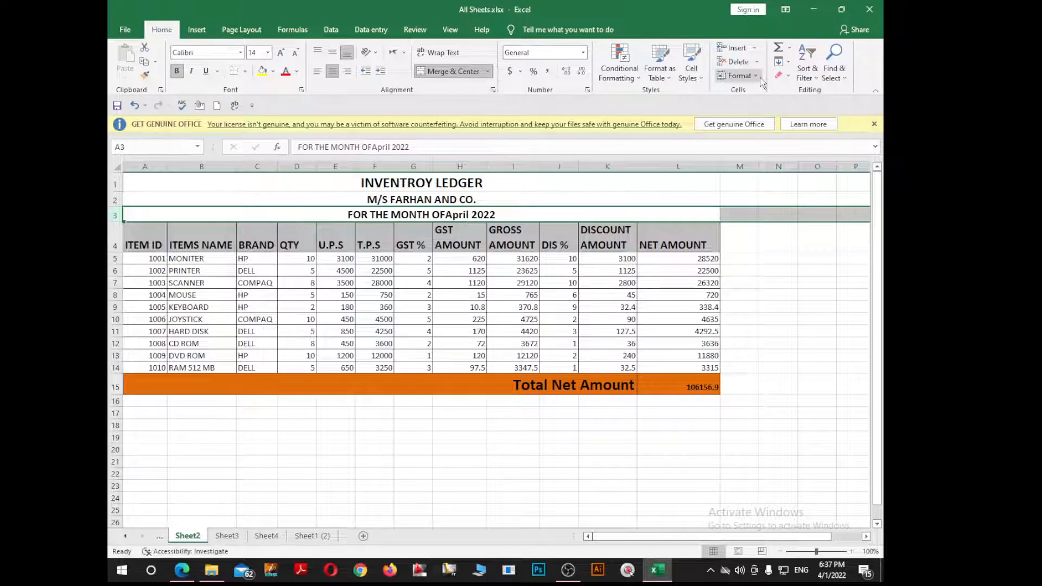
pyautogui.click(757, 51)
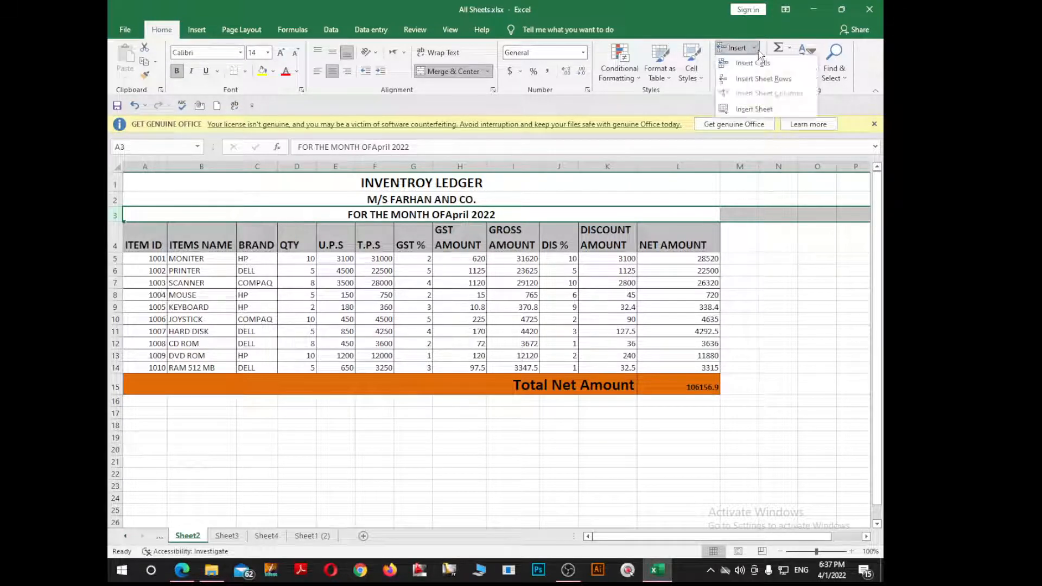
pyautogui.click(760, 79)
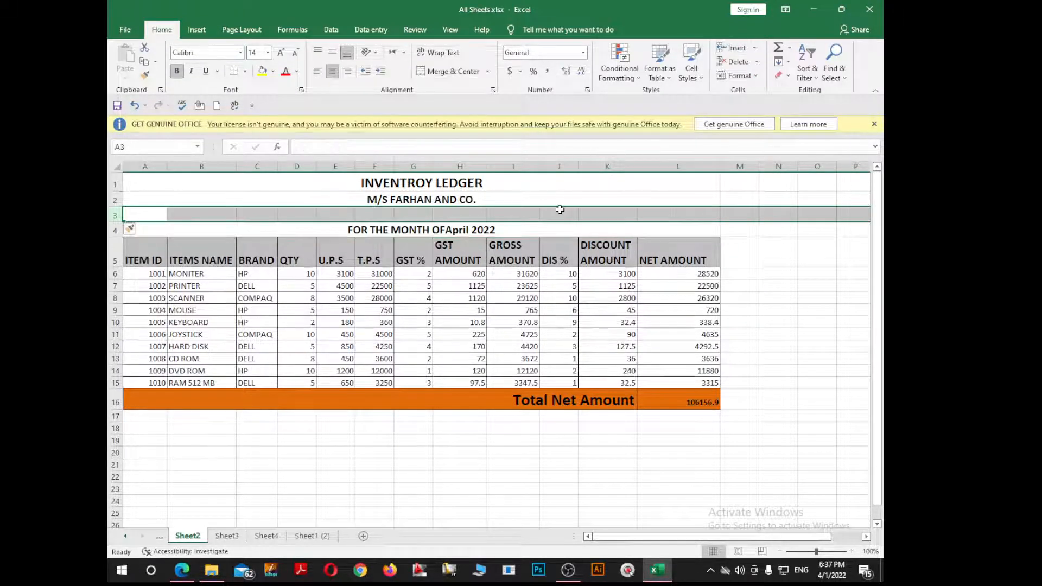
pyautogui.hotkey('ctrl', 'z')
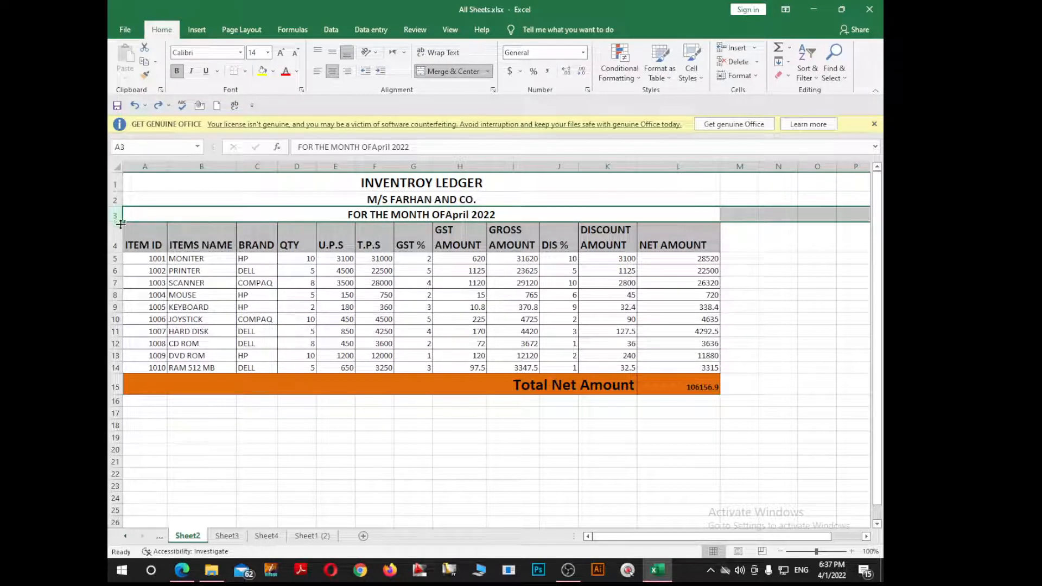
pyautogui.click(116, 238)
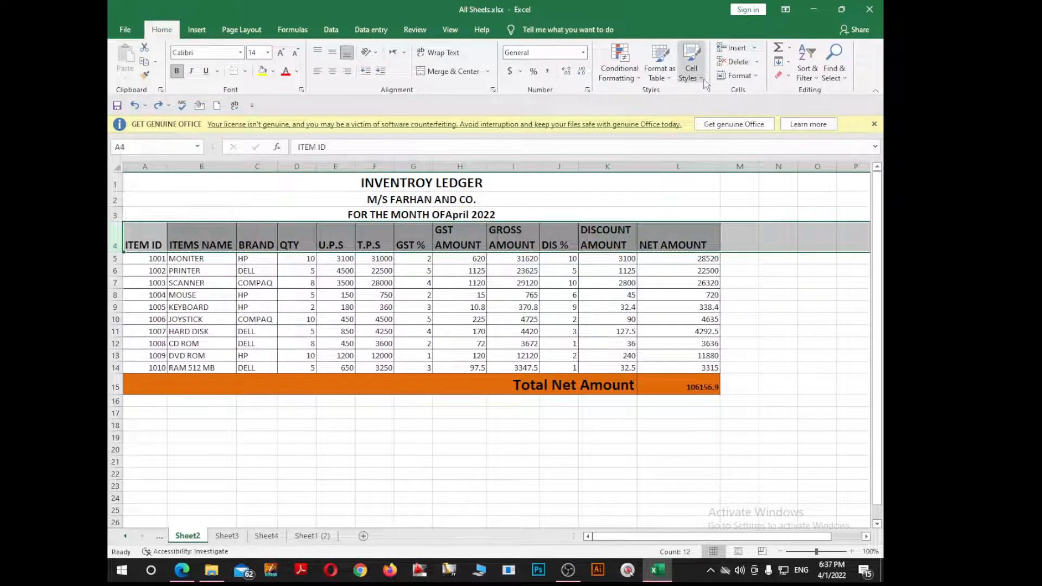
pyautogui.click(169, 211)
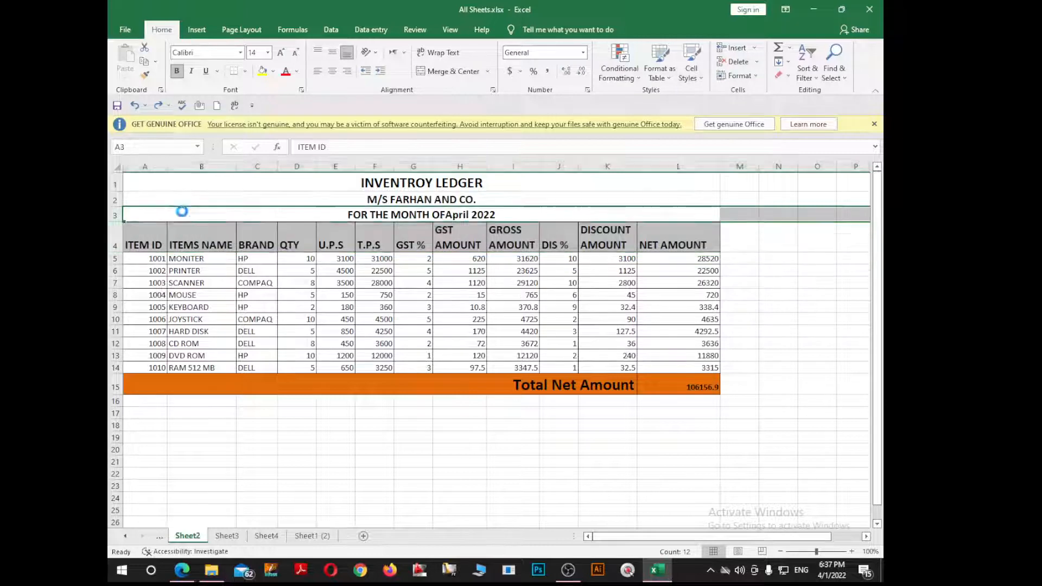
pyautogui.hotkey('ctrl', 'y')
pyautogui.click(115, 231)
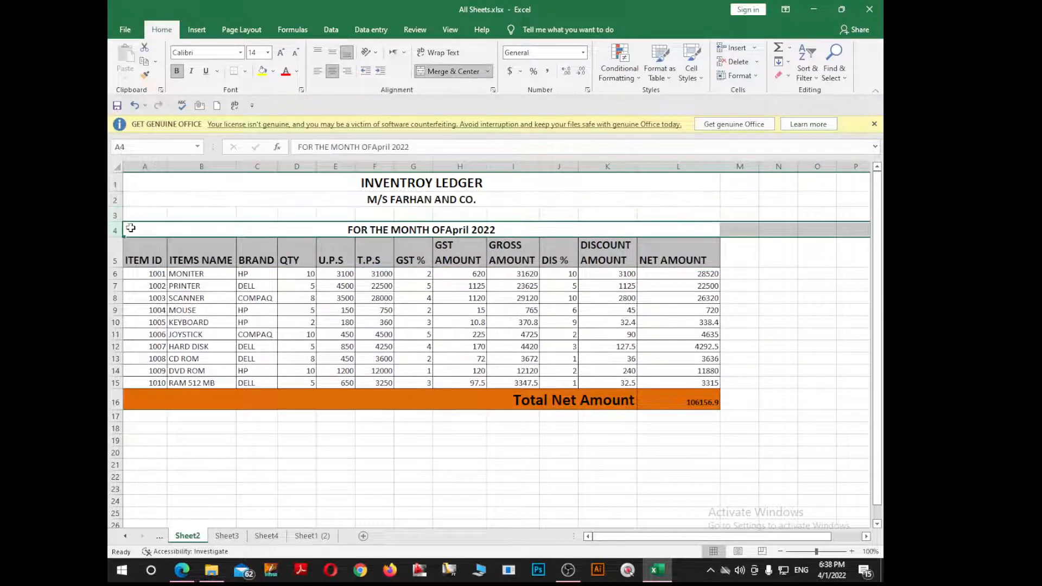
pyautogui.hotkey('ctrl', 'c')
pyautogui.click(112, 216)
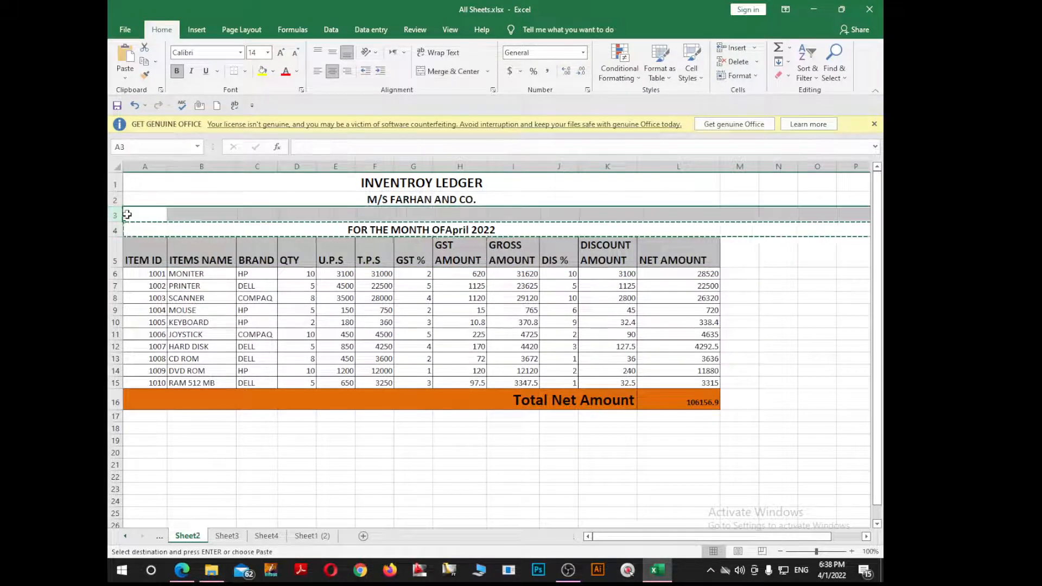
pyautogui.press('Return')
pyautogui.click(291, 231)
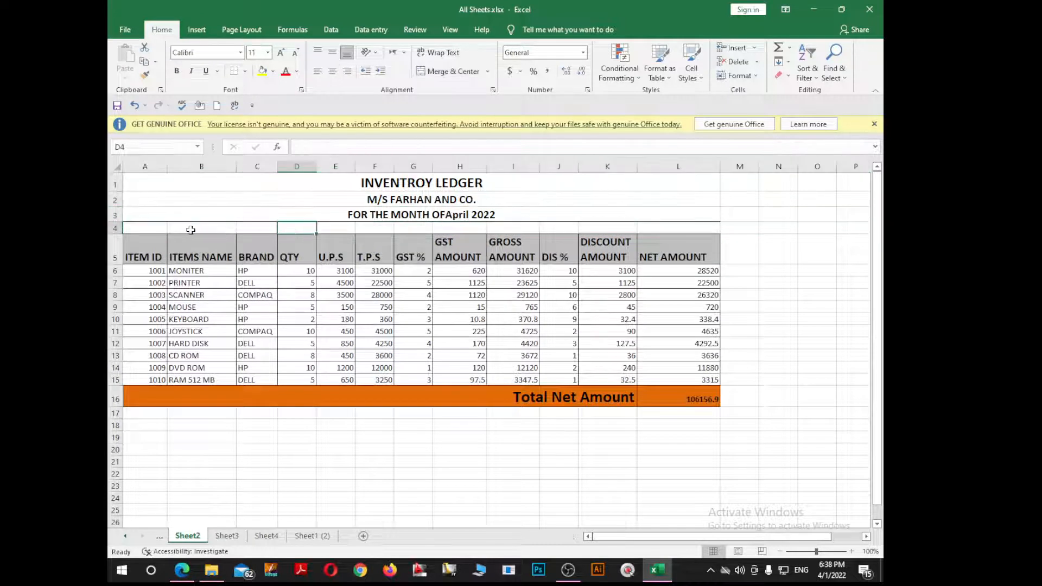
# Step: Copy the E6*D6 and G6/100*F6 formula text into F4 and H4 as notes
pyautogui.click(383, 229)
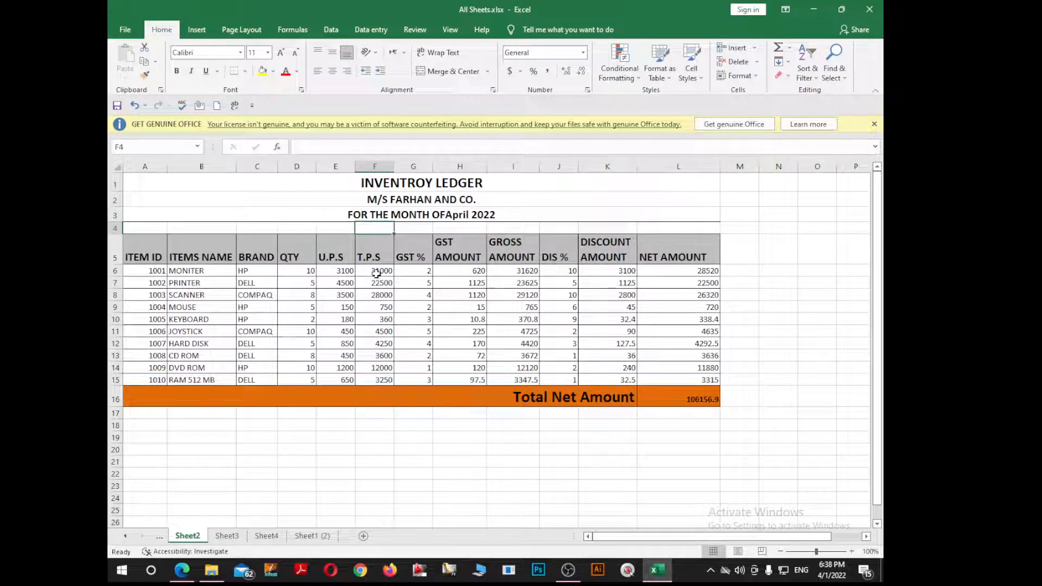
pyautogui.doubleClick(382, 271)
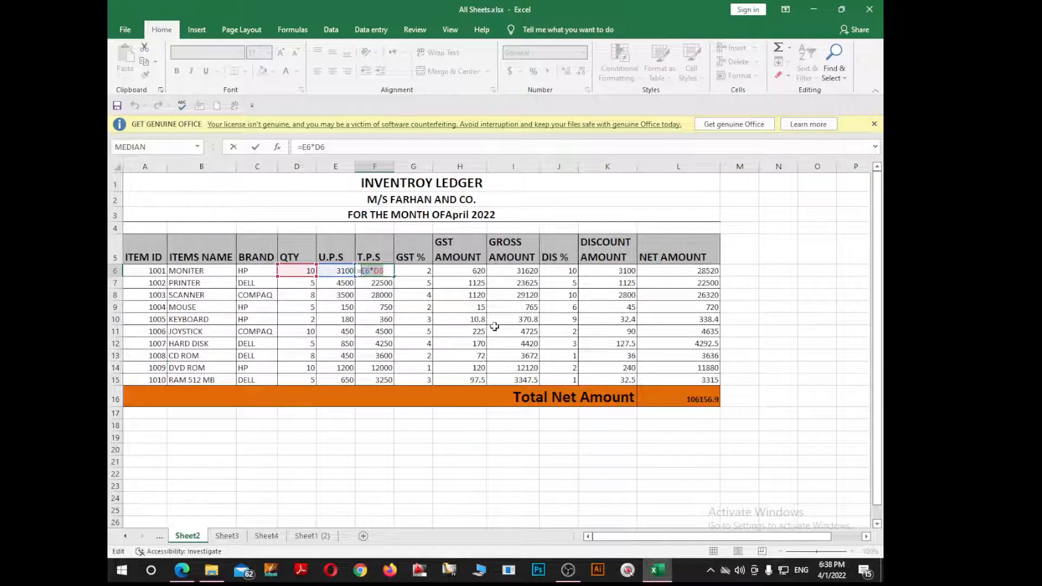
pyautogui.hotkey('ctrl', 'c')
pyautogui.click(382, 227)
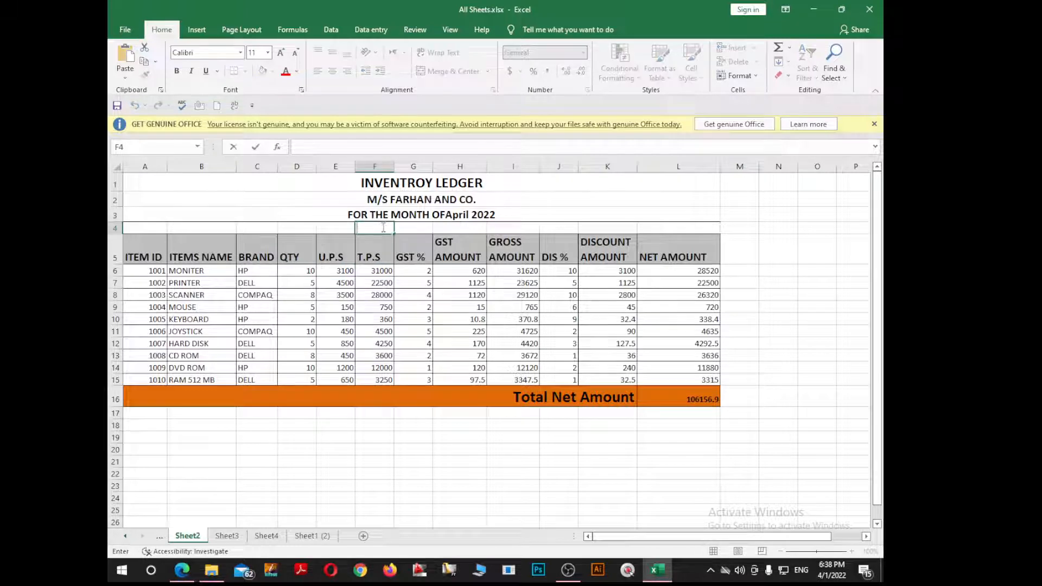
pyautogui.hotkey('ctrl', 'v')
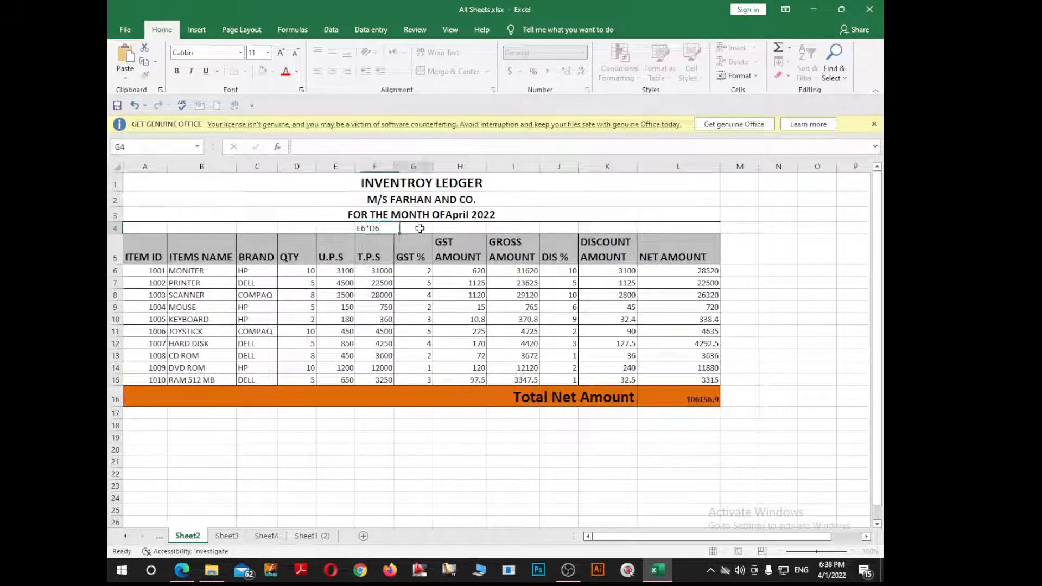
pyautogui.click(420, 228)
pyautogui.doubleClick(429, 270)
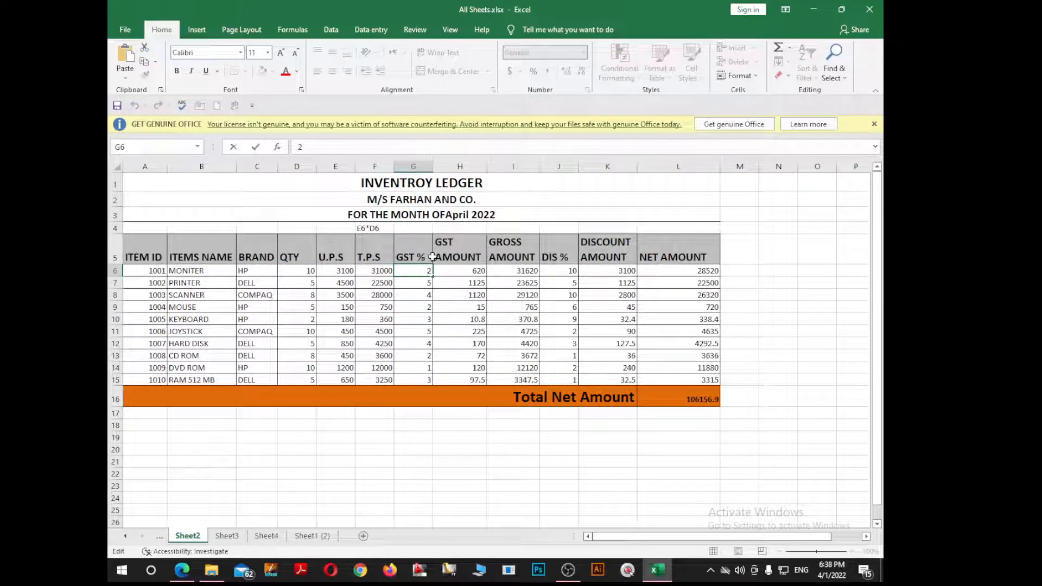
pyautogui.doubleClick(480, 271)
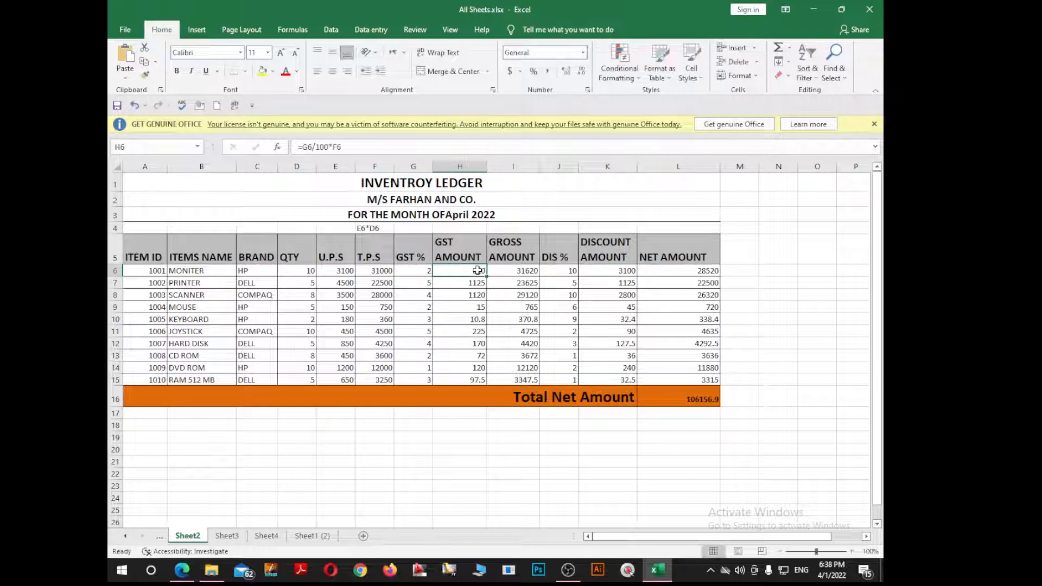
pyautogui.moveTo(481, 272); pyautogui.dragTo(449, 271)
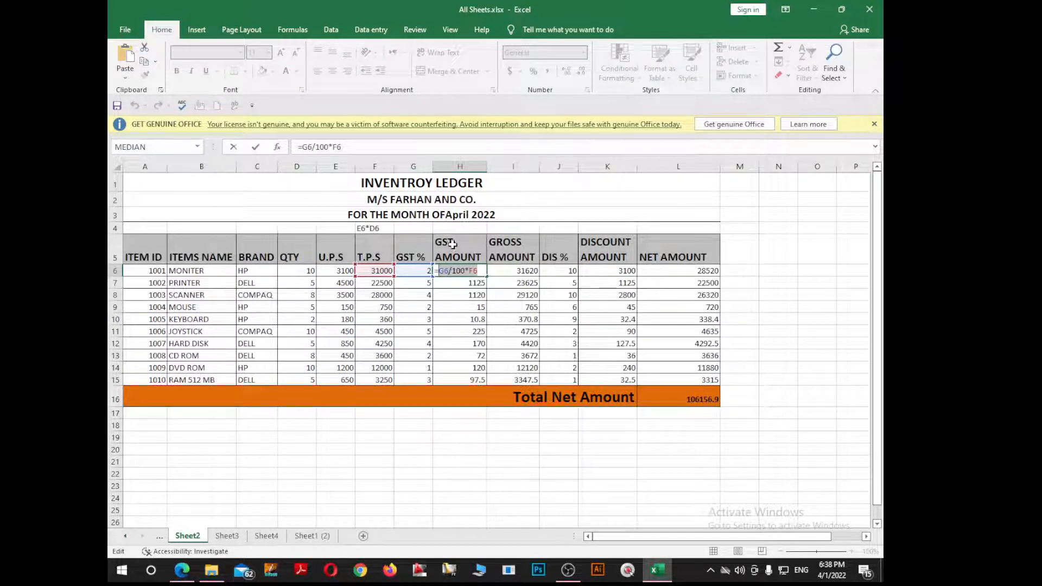
pyautogui.press('Escape')
pyautogui.doubleClick(455, 227)
pyautogui.hotkey('ctrl', 'v')
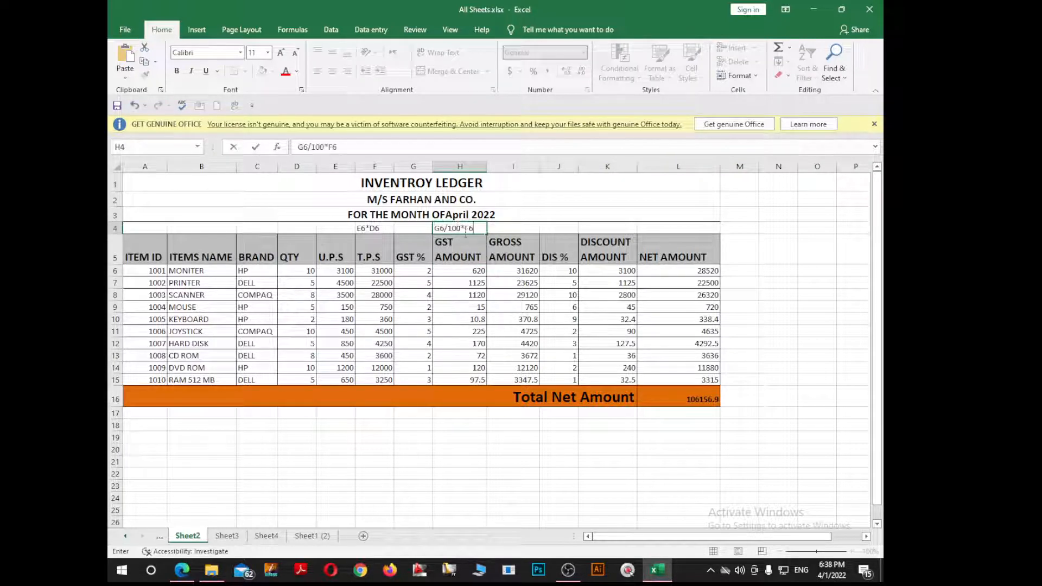
pyautogui.click(533, 282)
# Step: Add the H6+F6 and J6/100*F6 formula notes to cells I4 and K4
pyautogui.doubleClick(532, 270)
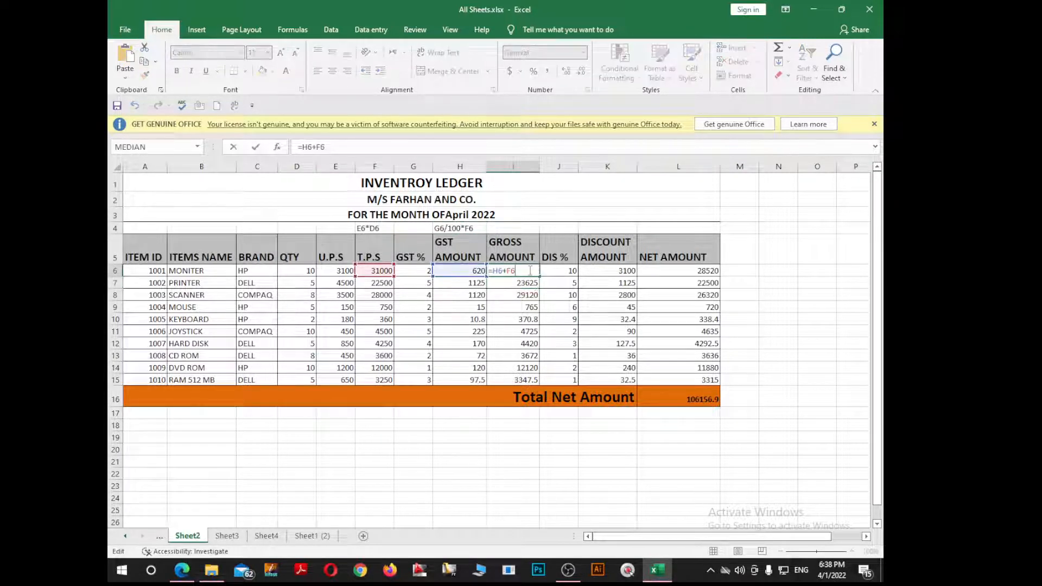
pyautogui.moveTo(520, 271); pyautogui.dragTo(495, 271)
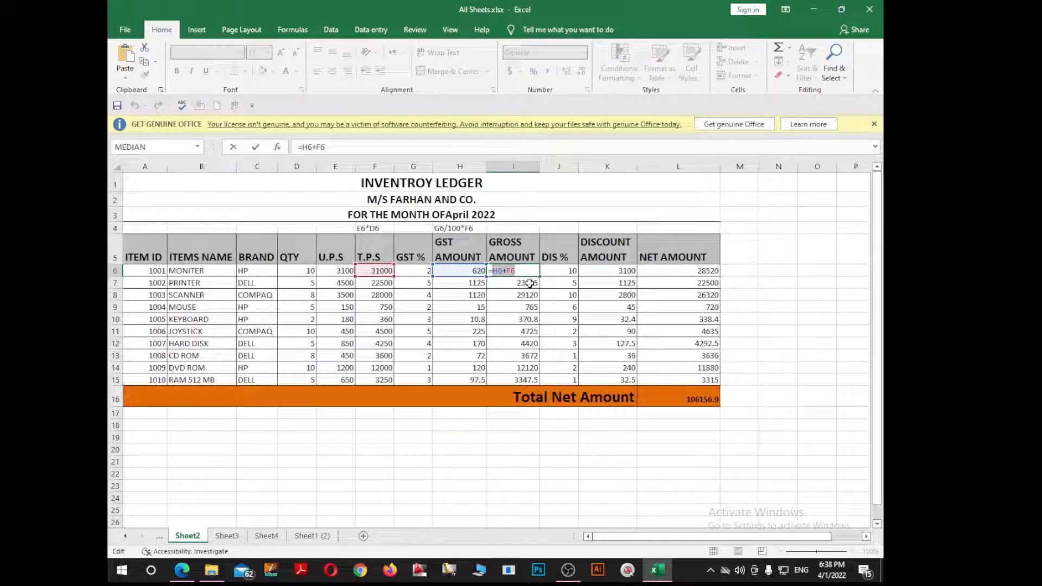
pyautogui.press('Escape')
pyautogui.doubleClick(517, 227)
pyautogui.hotkey('ctrl', 'v')
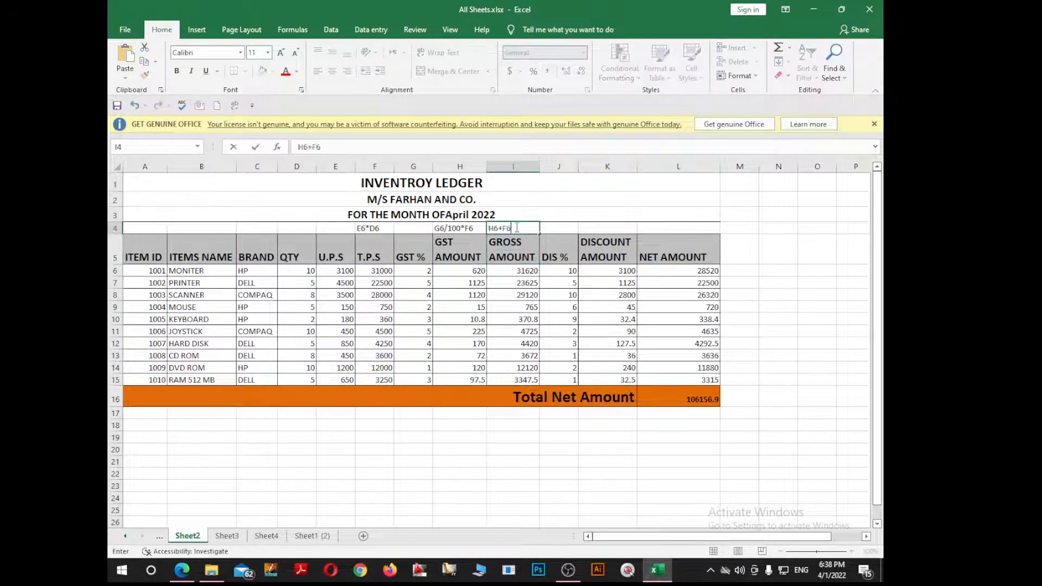
pyautogui.click(571, 270)
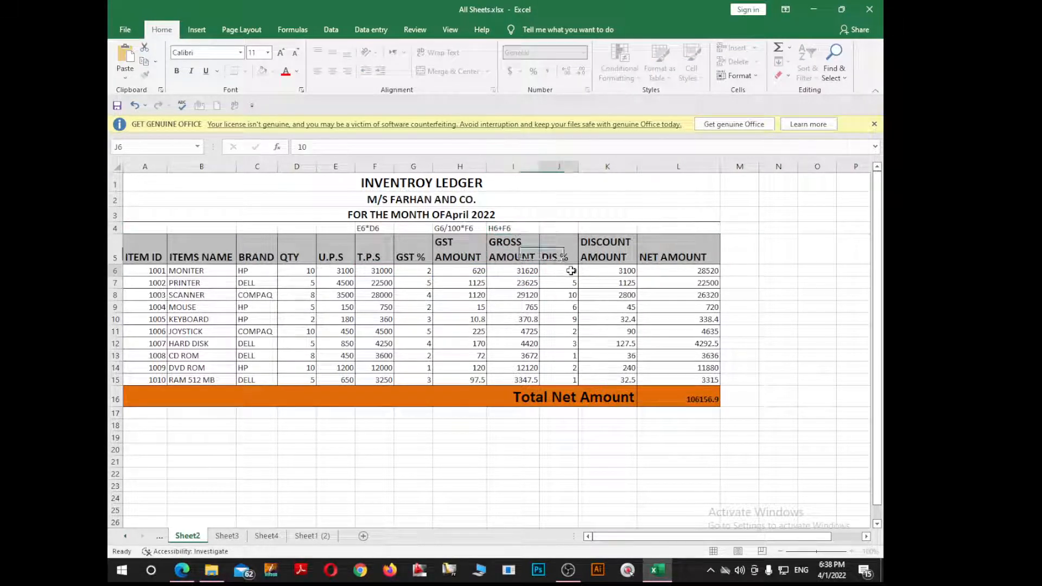
pyautogui.click(618, 275)
pyautogui.doubleClick(629, 271)
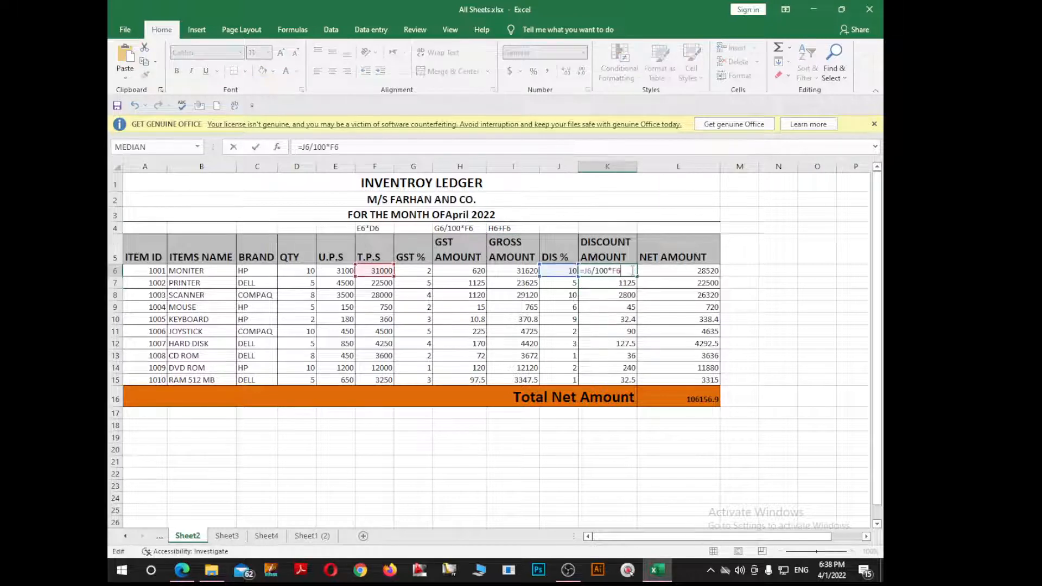
pyautogui.moveTo(622, 272); pyautogui.dragTo(585, 273)
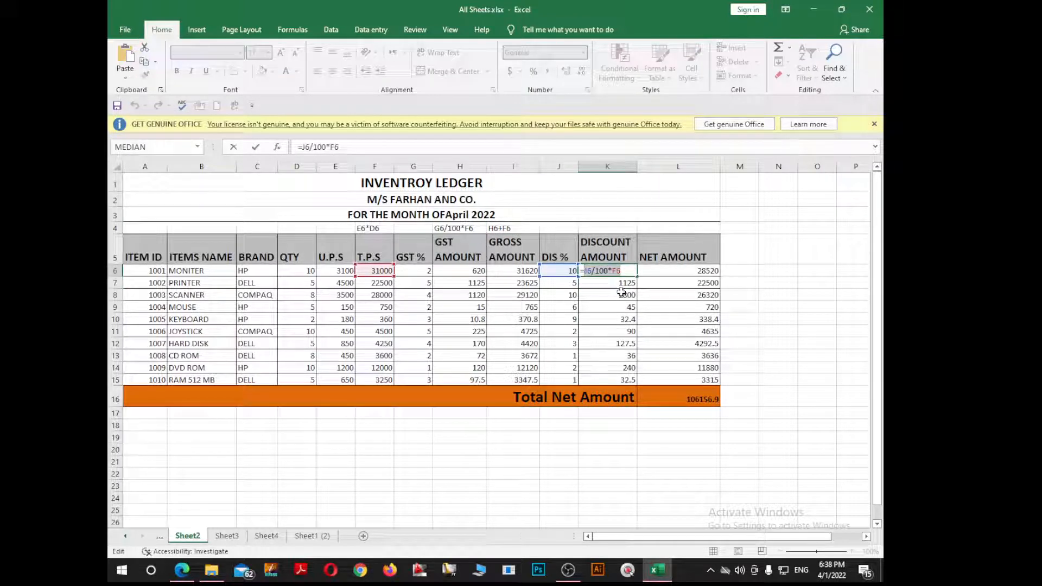
pyautogui.press('Escape')
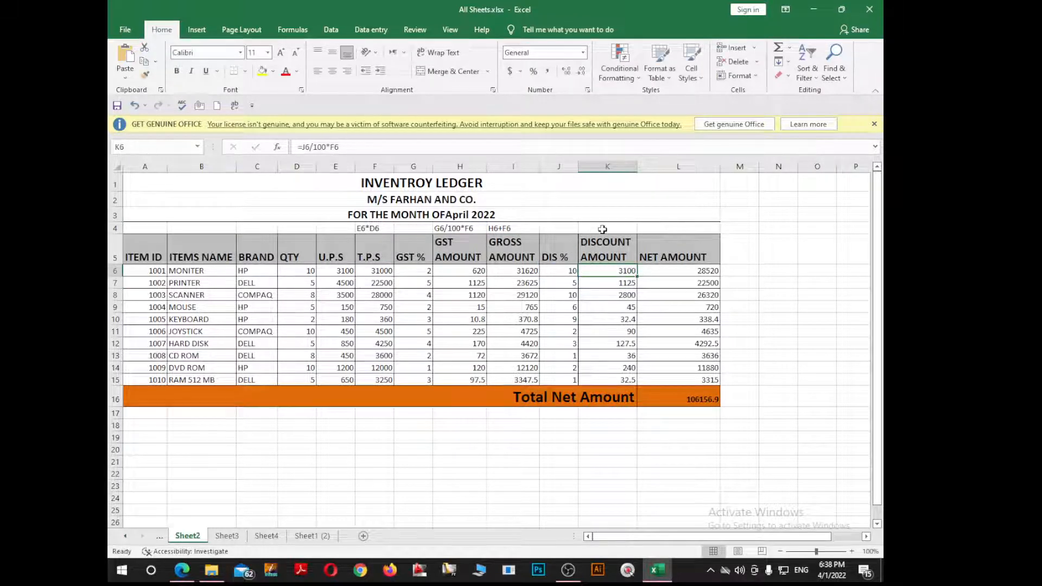
pyautogui.doubleClick(608, 227)
pyautogui.hotkey('ctrl', 'v')
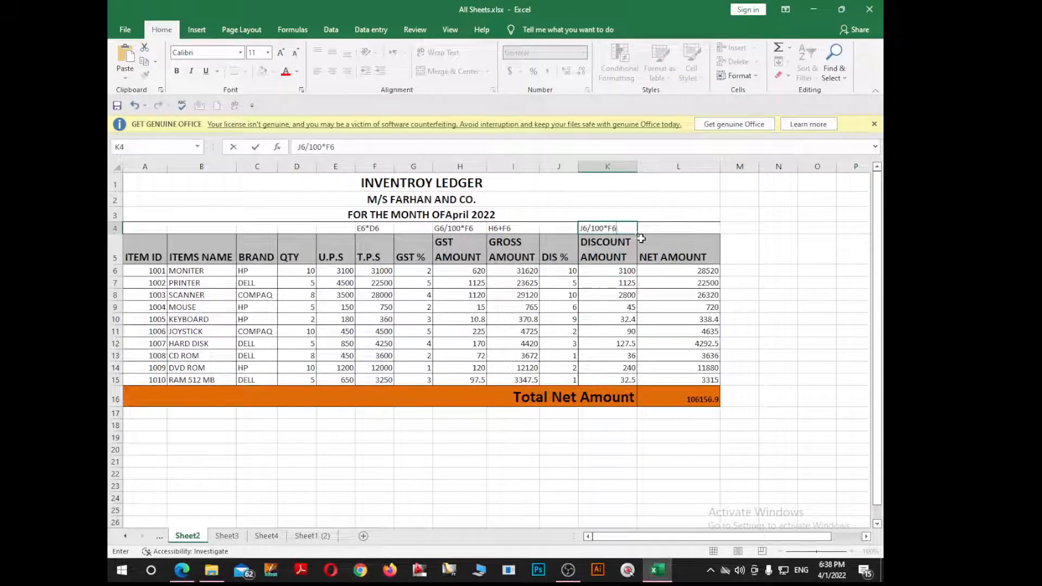
pyautogui.click(691, 272)
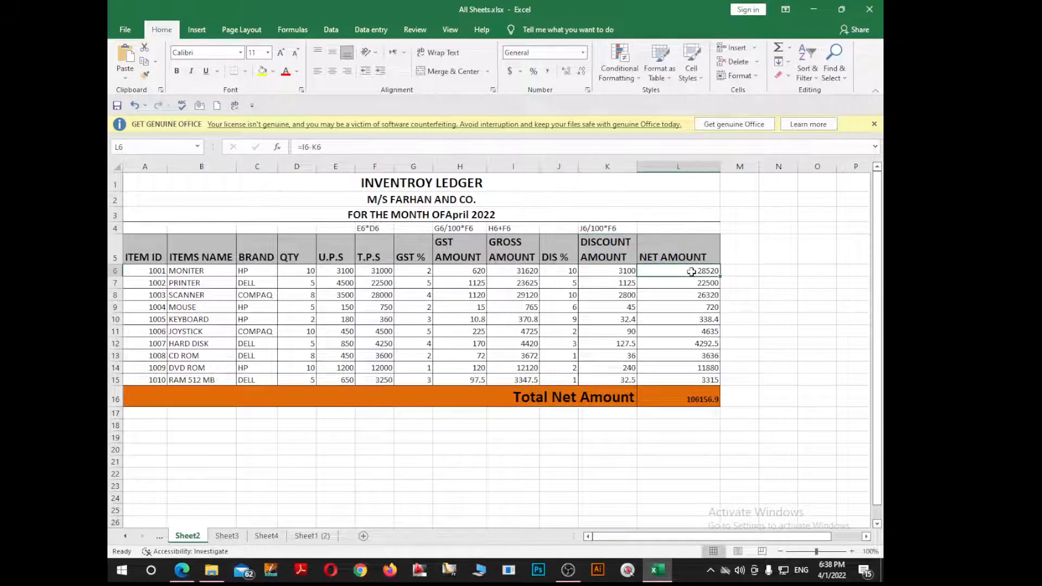
# Step: Add the I6-K6 net amount formula note to cell L4
pyautogui.doubleClick(692, 271)
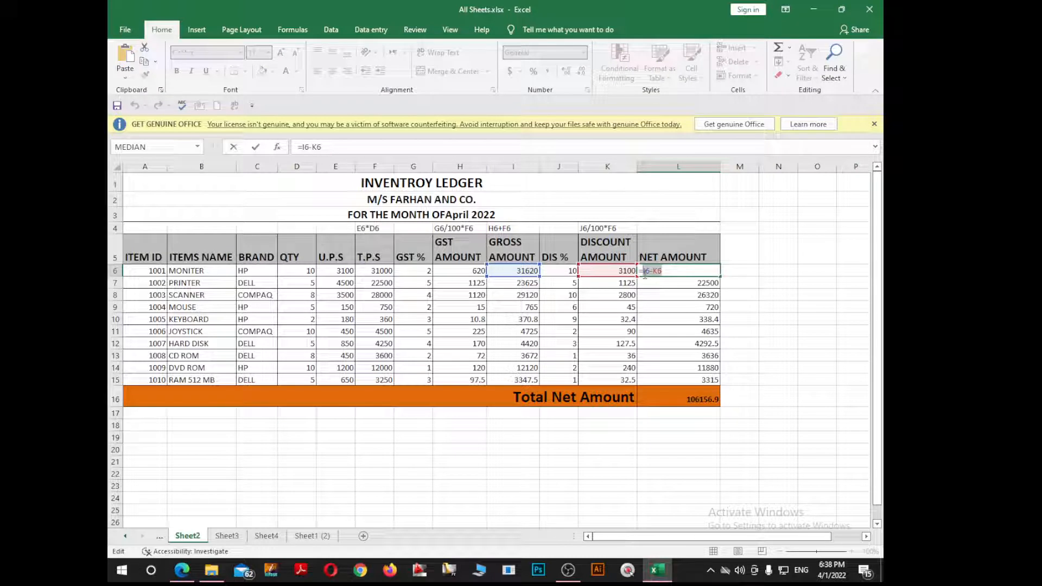
pyautogui.press('Return')
pyautogui.click(669, 227)
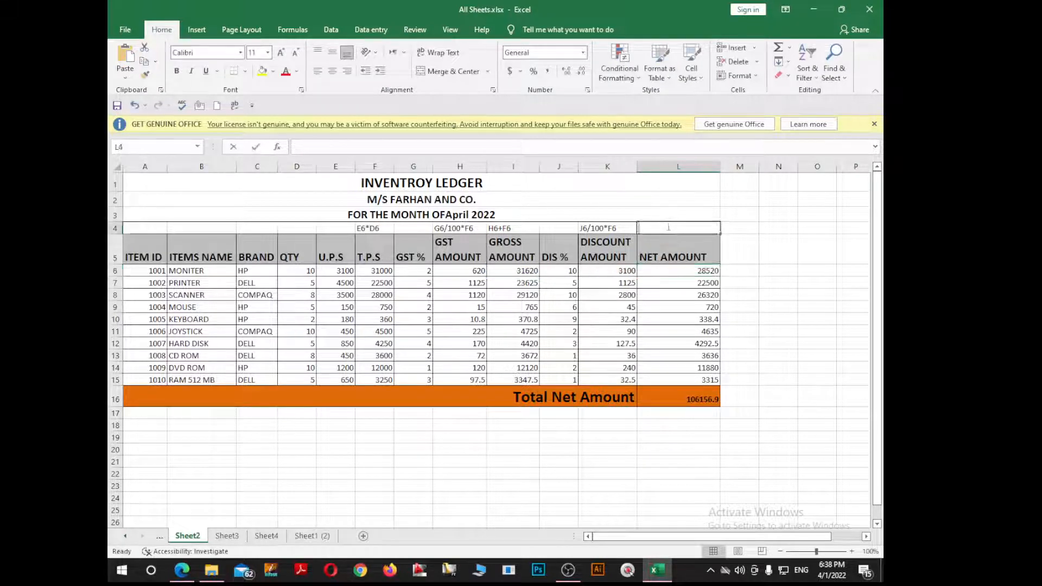
pyautogui.hotkey('ctrl', 'v')
pyautogui.click(687, 307)
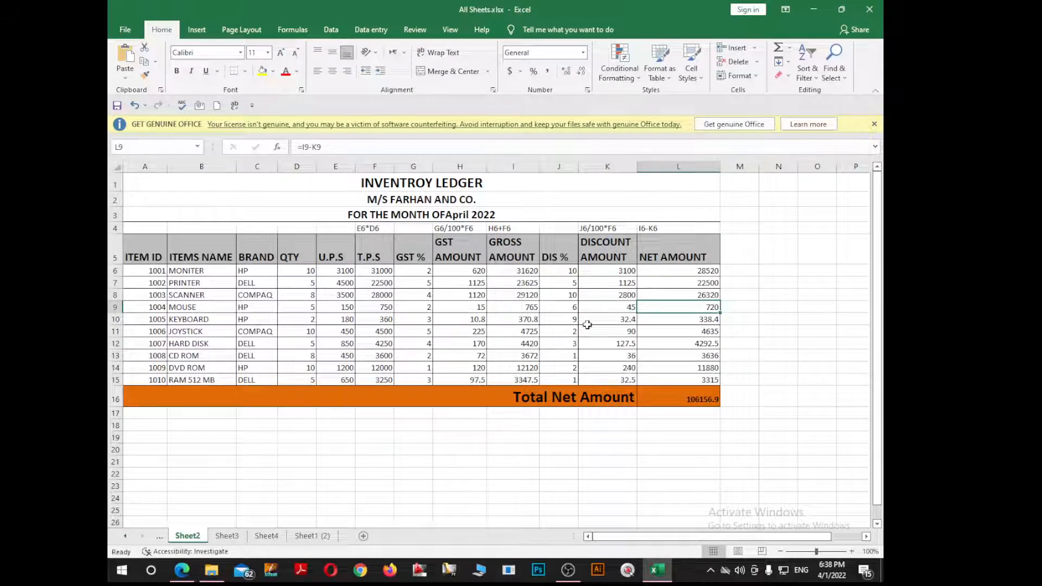
# Step: On the Profit and Loss sheet, unmerge the FARHAN AND COMPUTERS row
pyautogui.click(227, 536)
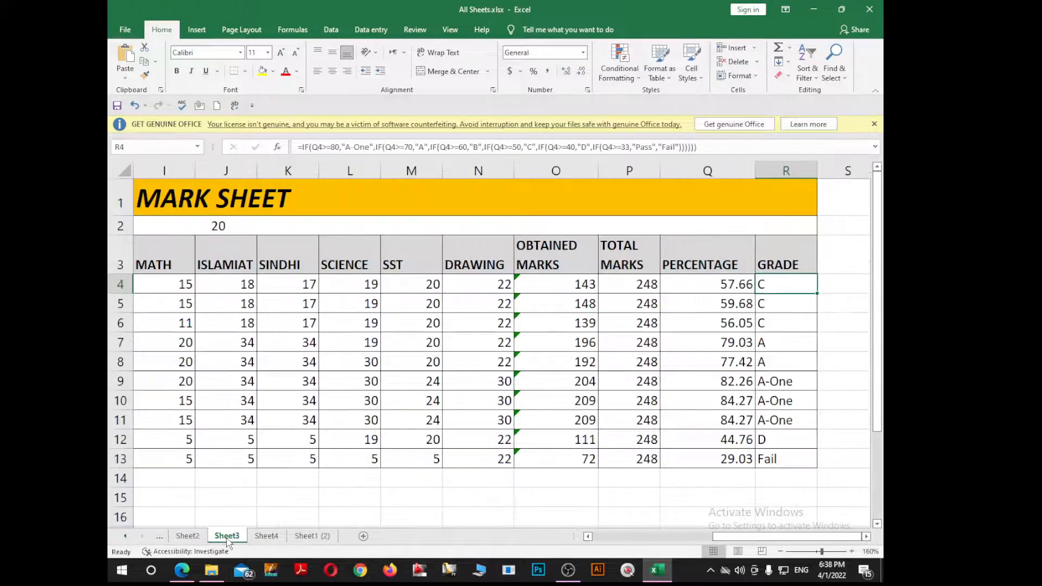
pyautogui.scroll(-1, 283, 297)
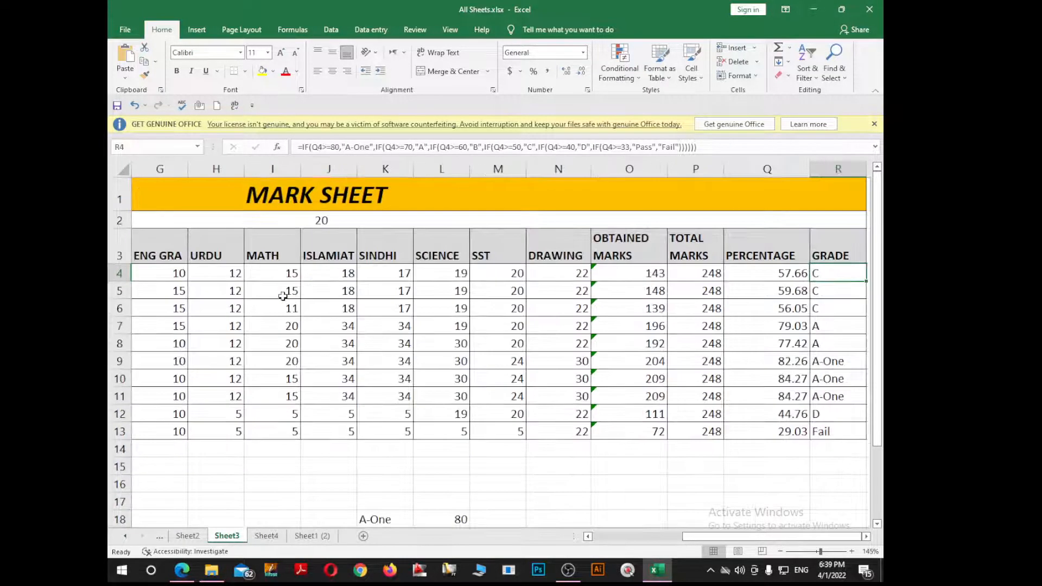
pyautogui.scroll(-3, 283, 296)
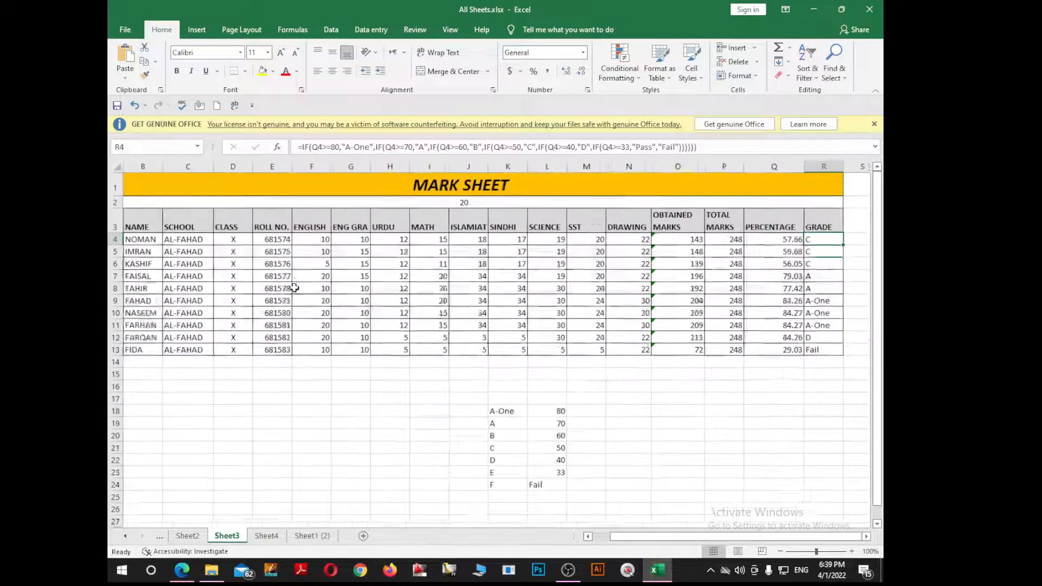
pyautogui.click(267, 536)
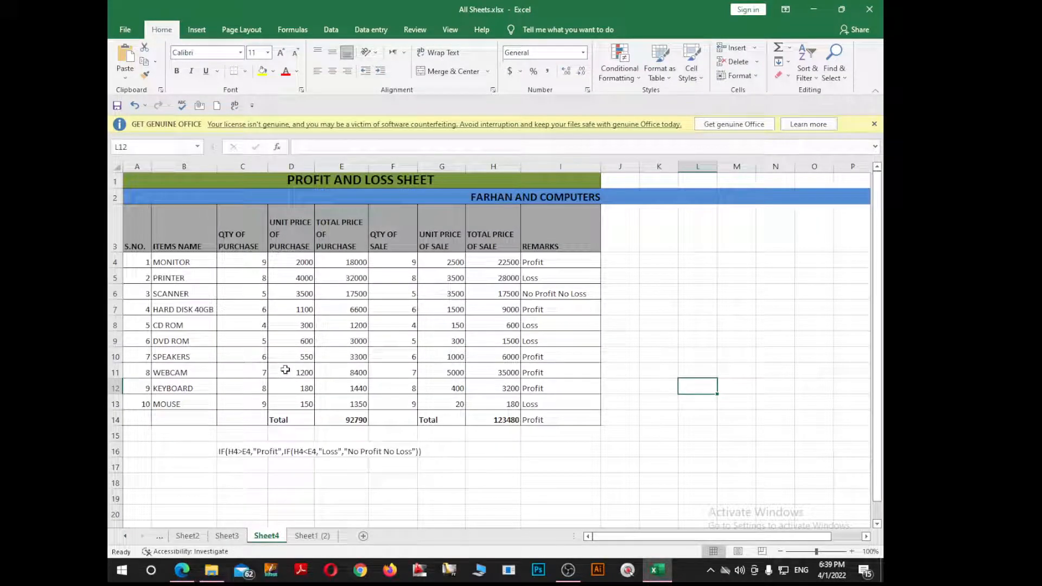
pyautogui.click(115, 197)
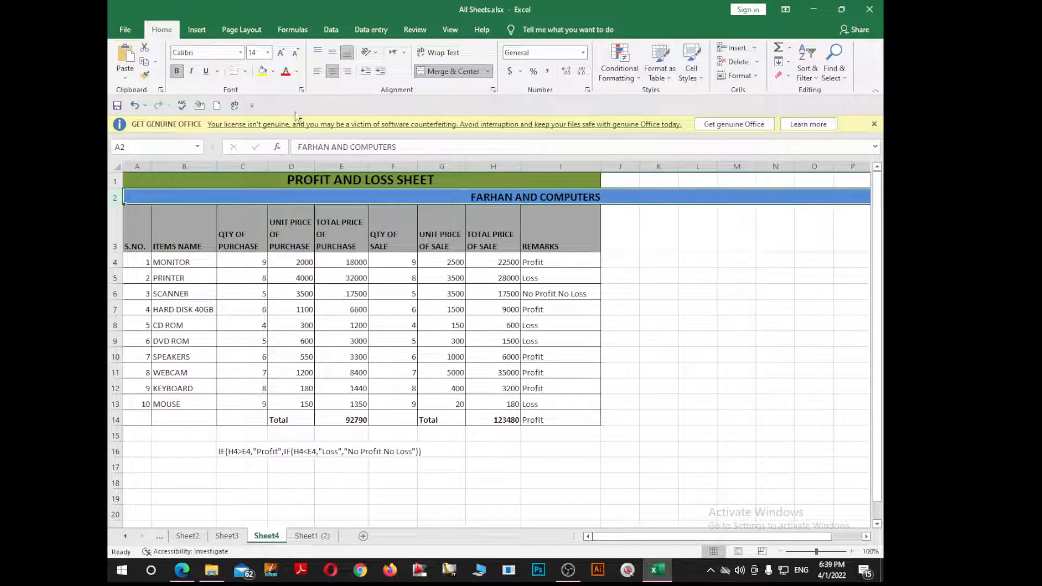
pyautogui.click(454, 72)
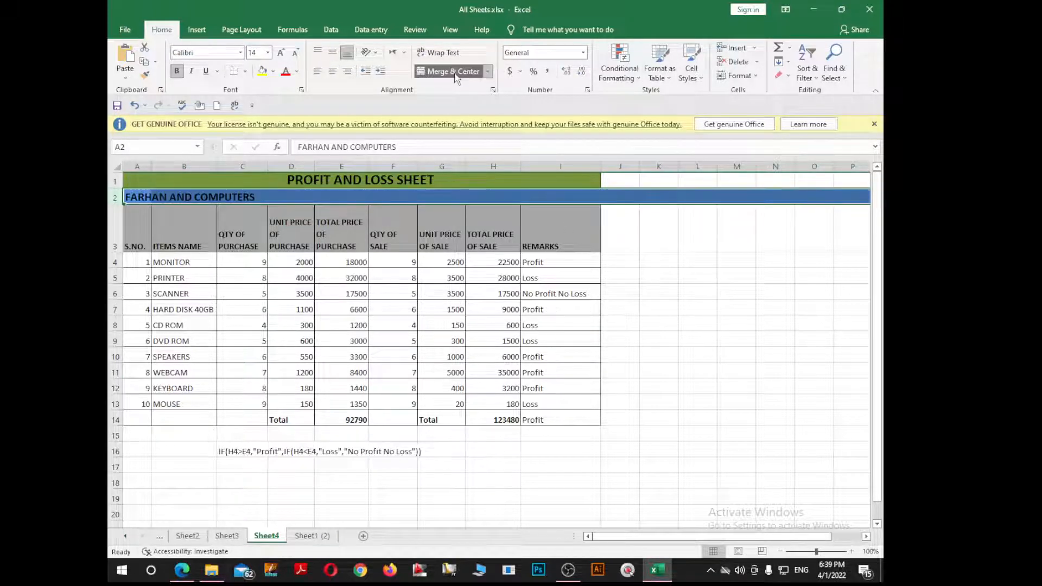
pyautogui.click(455, 75)
pyautogui.click(455, 75)
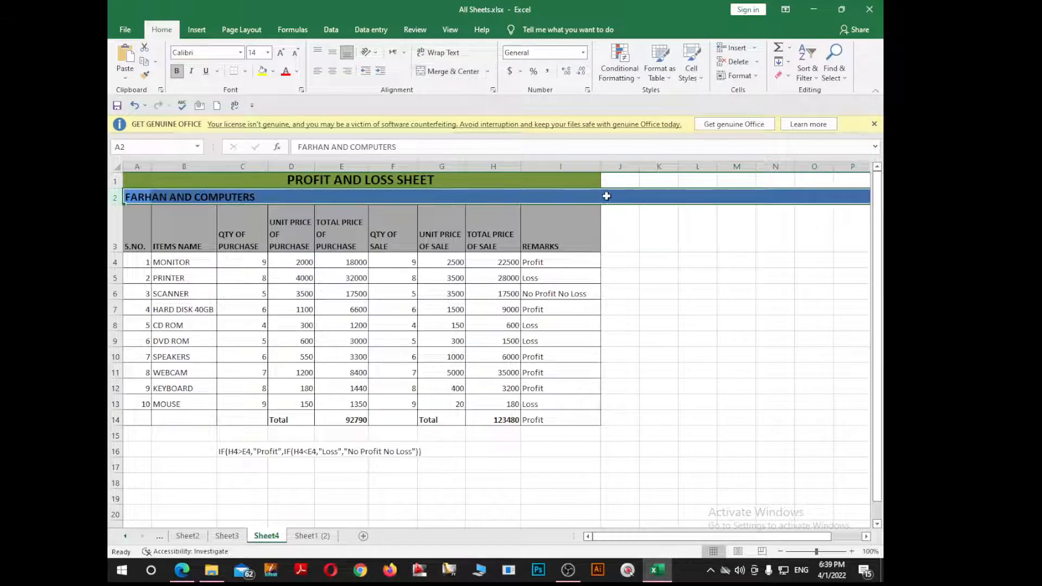
# Step: Set row 2's fill to No Fill and merge-centre the subtitle across A2:I2
pyautogui.click(245, 71)
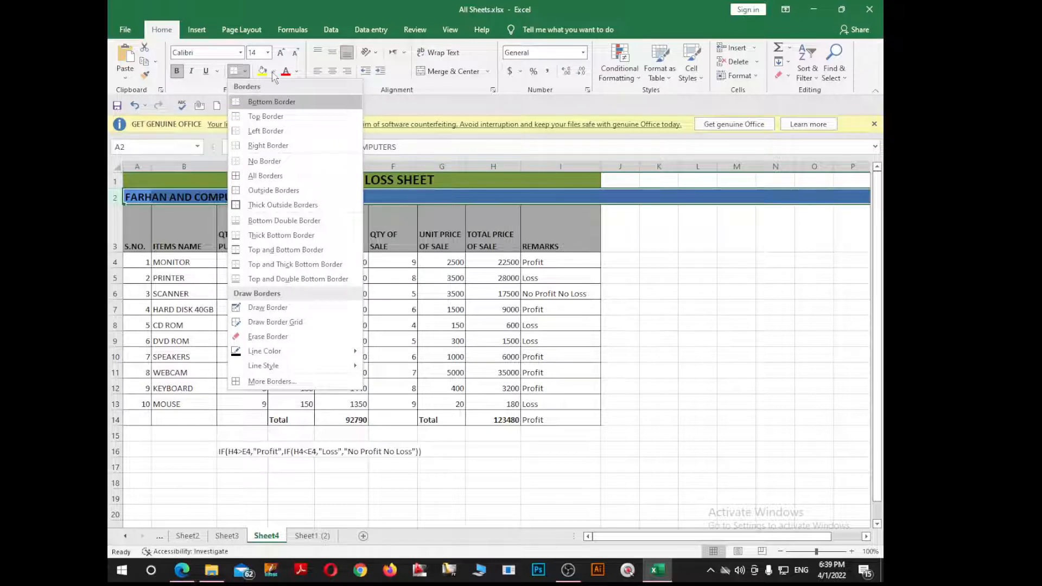
pyautogui.click(273, 71)
pyautogui.click(281, 179)
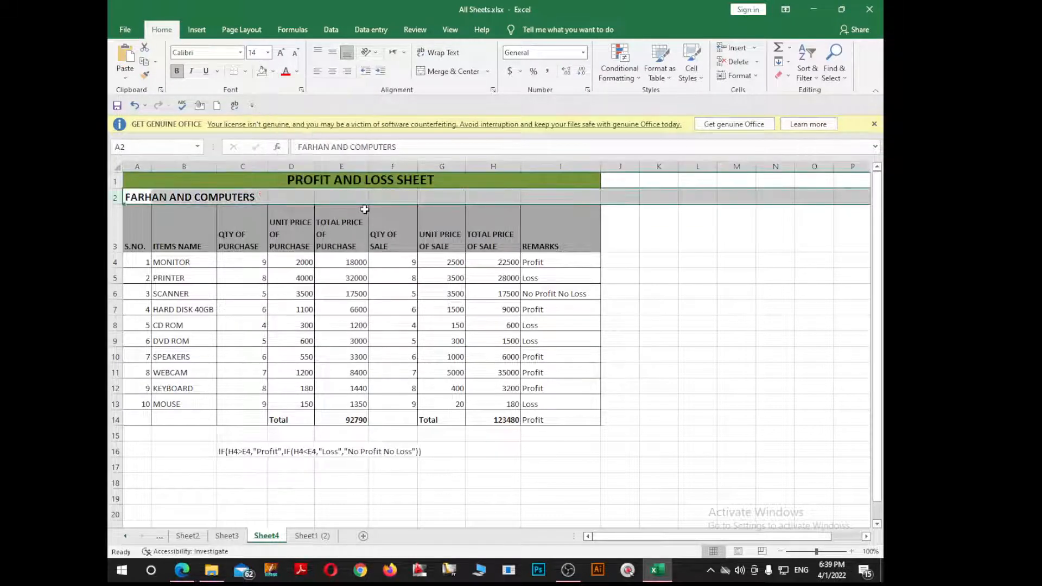
pyautogui.click(365, 200)
pyautogui.moveTo(151, 197); pyautogui.dragTo(564, 202)
pyautogui.click(440, 71)
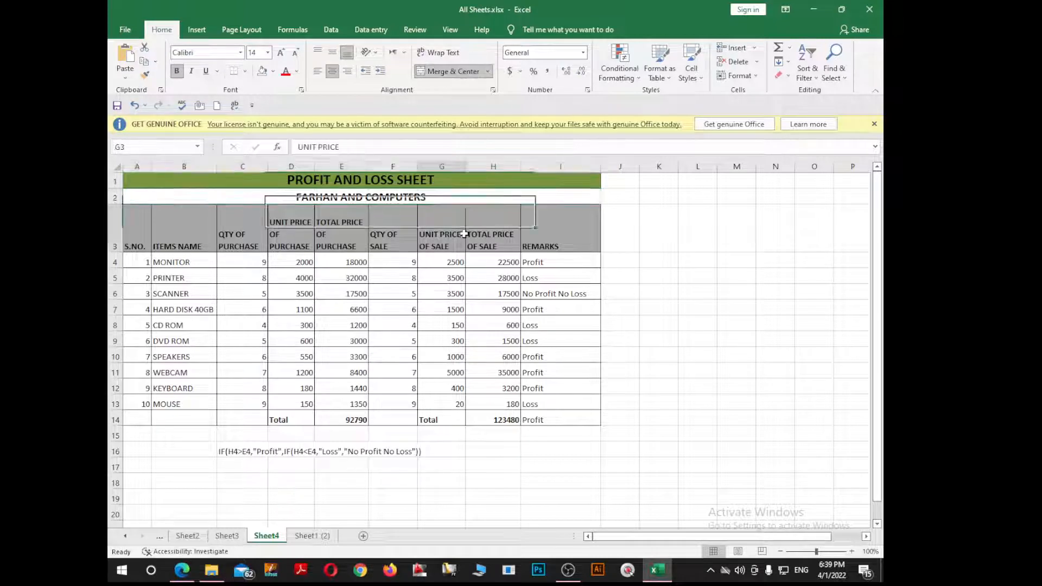
pyautogui.click(442, 228)
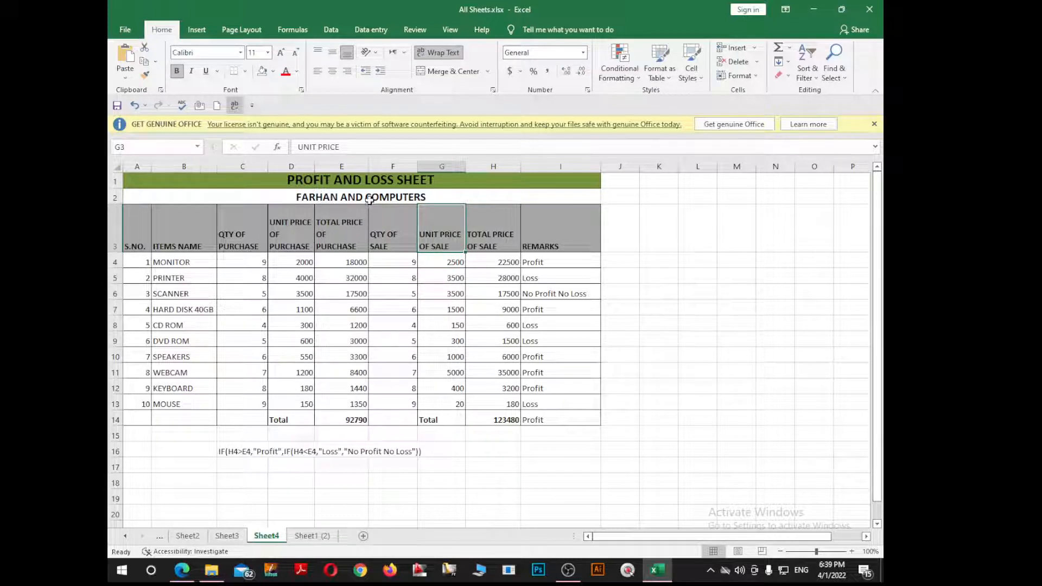
# Step: Clear the total purchase prices in E4:E13
pyautogui.moveTo(133, 247); pyautogui.dragTo(139, 421)
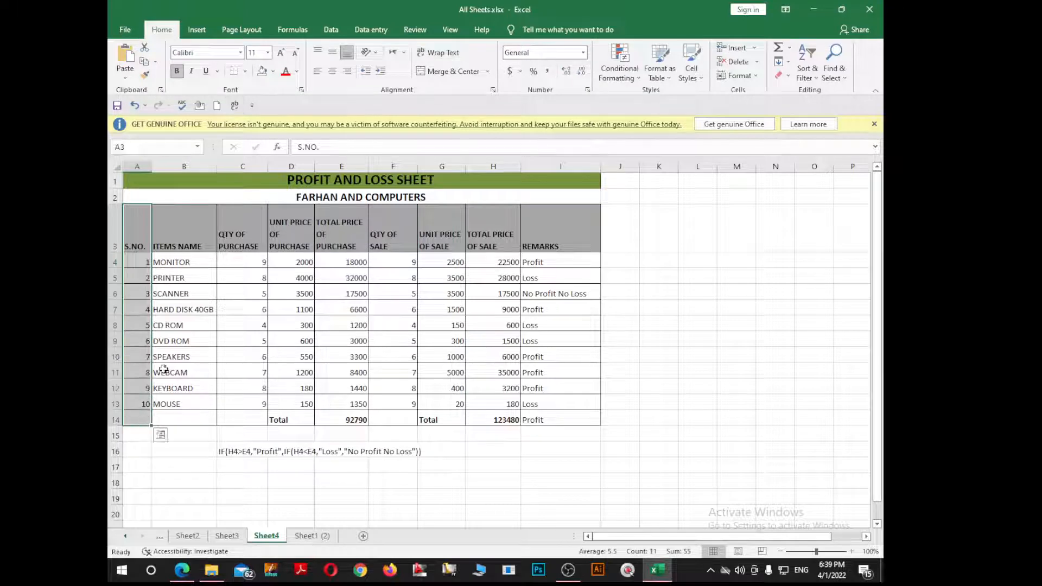
pyautogui.moveTo(192, 249); pyautogui.dragTo(195, 423)
pyautogui.moveTo(244, 243); pyautogui.dragTo(257, 404)
pyautogui.moveTo(294, 239); pyautogui.dragTo(290, 401)
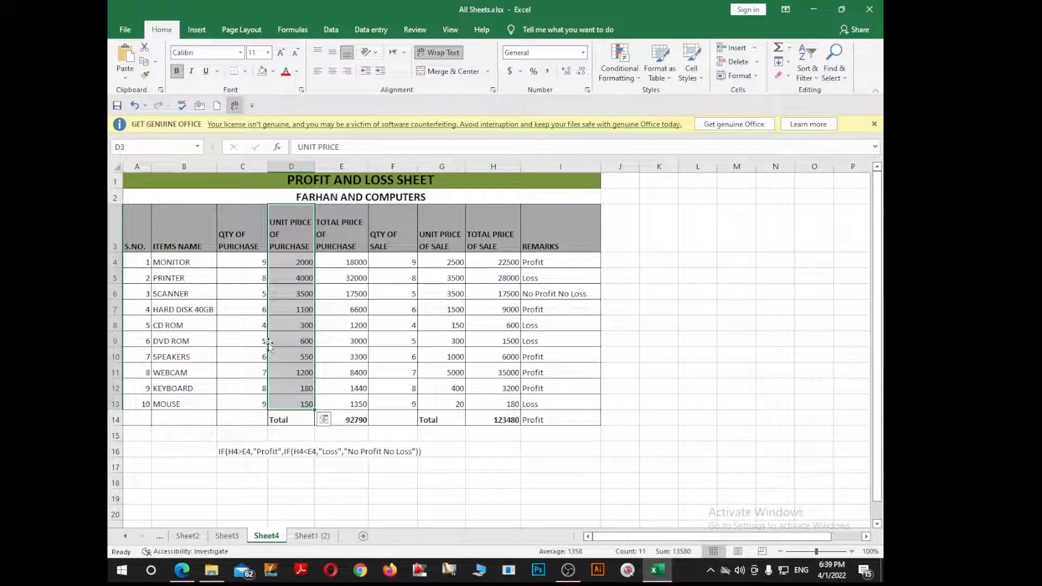
pyautogui.click(274, 326)
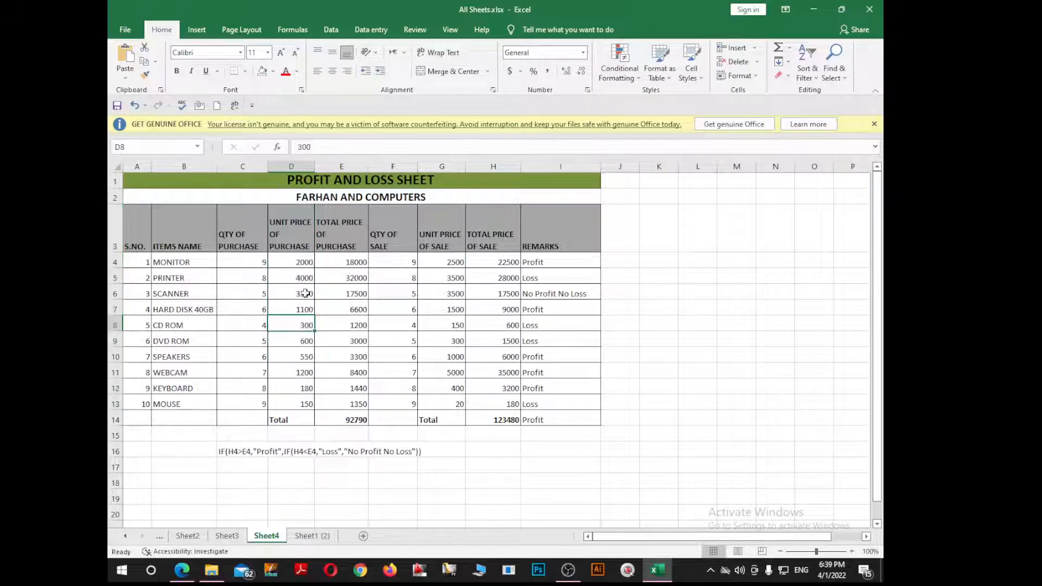
pyautogui.moveTo(345, 263); pyautogui.dragTo(362, 399)
pyautogui.press('Delete')
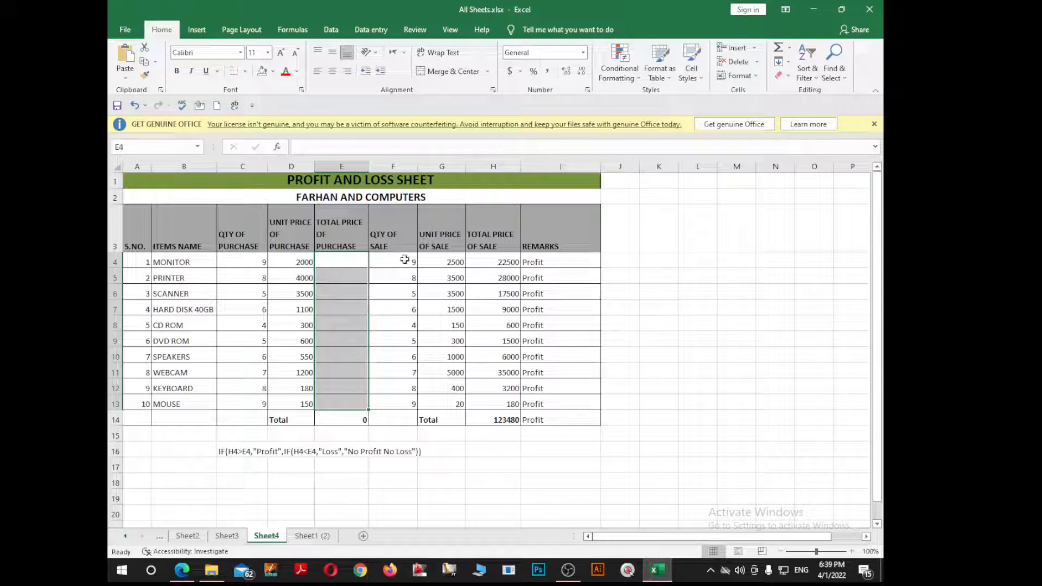
pyautogui.click(459, 260)
# Step: Clear the total sale prices in H4:H13 and the remarks in I4:I13
pyautogui.moveTo(500, 262); pyautogui.dragTo(506, 398)
pyautogui.press('Delete')
pyautogui.moveTo(553, 265); pyautogui.dragTo(554, 404)
pyautogui.press('Delete')
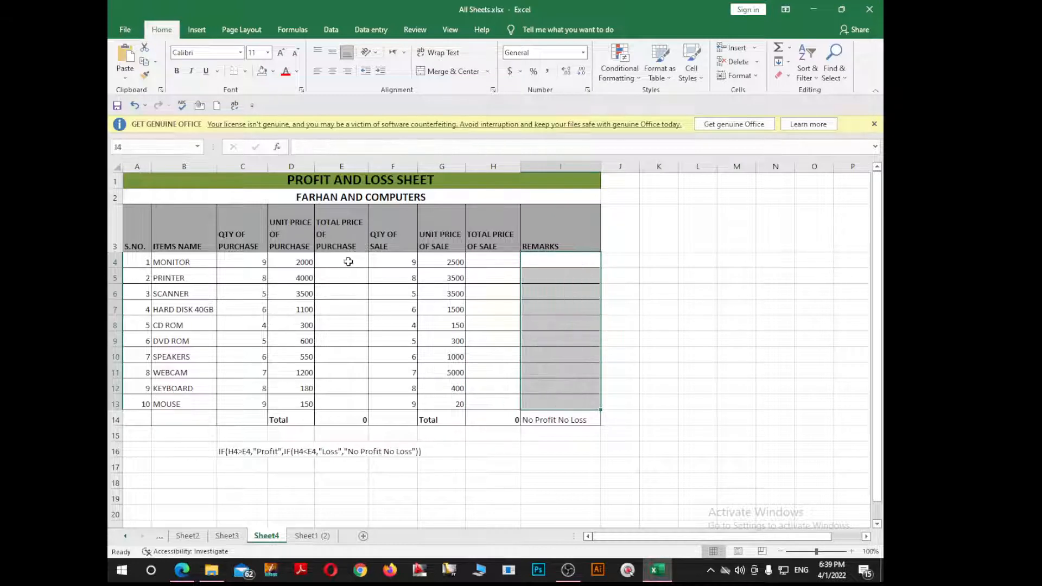
pyautogui.click(351, 259)
pyautogui.click(113, 197)
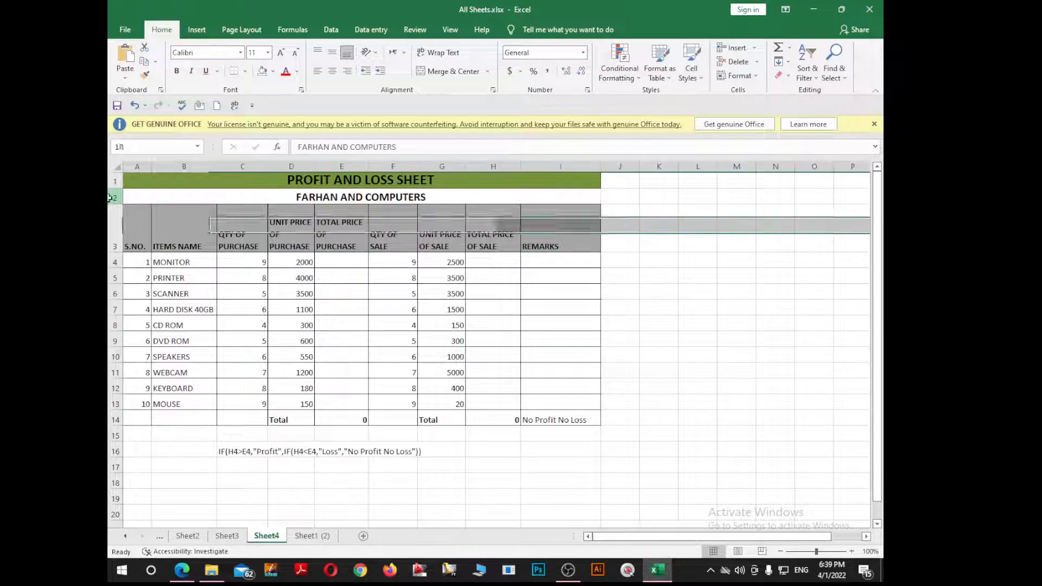
# Step: Insert a row and move FARHAN AND COMPUTERS back to row 2, leaving row 3 blank
pyautogui.click(754, 47)
pyautogui.click(758, 78)
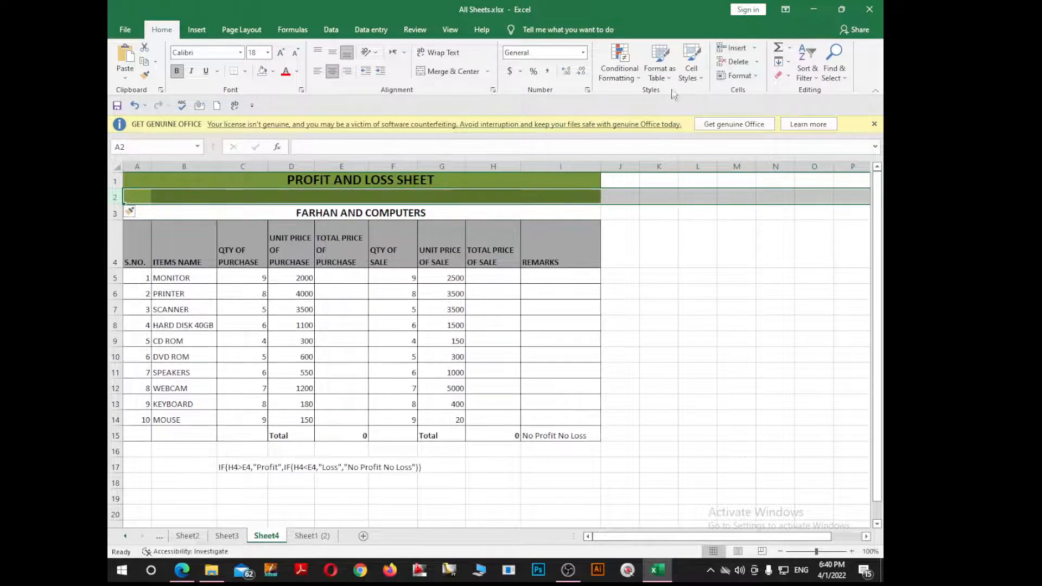
pyautogui.hotkey('ctrl', 'c')
pyautogui.click(111, 195)
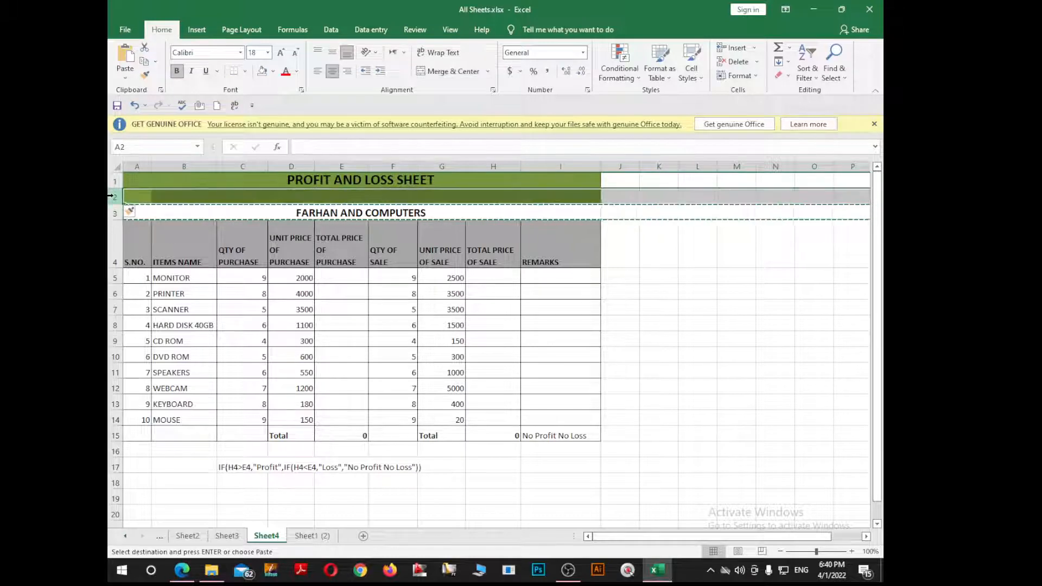
pyautogui.press('Return')
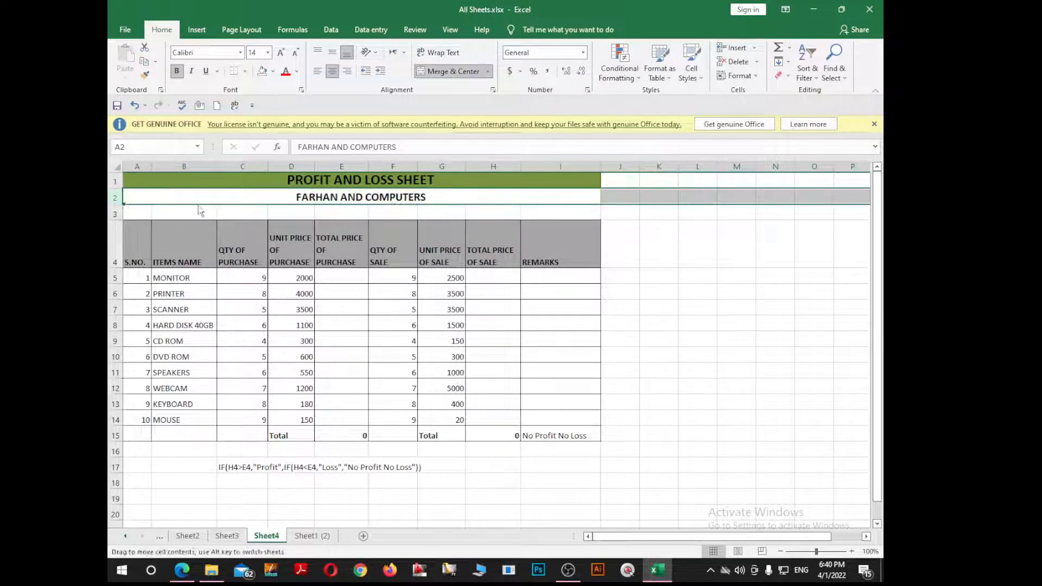
# Step: Enter =D5*C5 in E5 for the monitor's purchase total
pyautogui.click(333, 357)
pyautogui.click(348, 278)
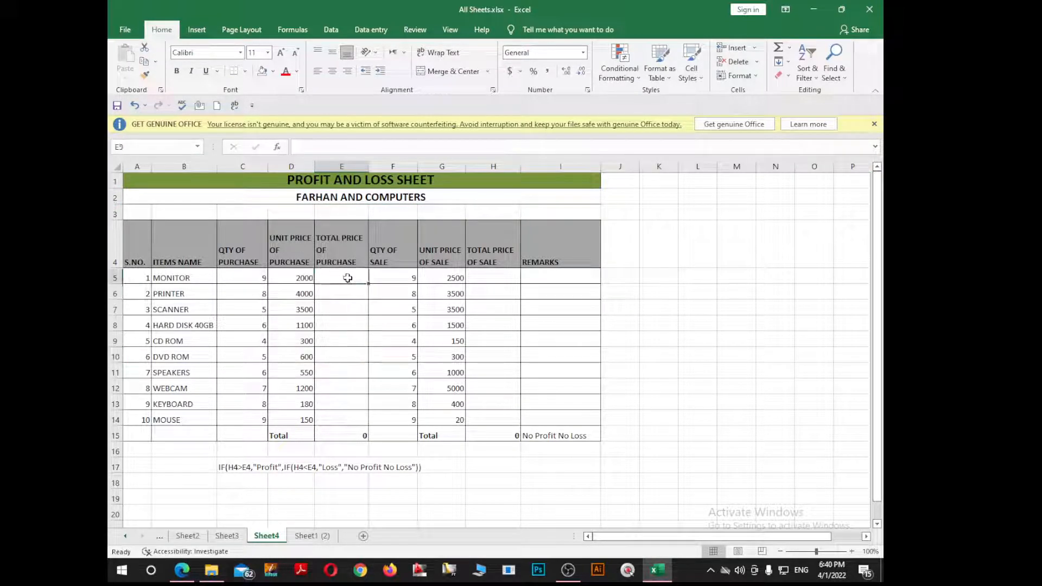
pyautogui.write('=')
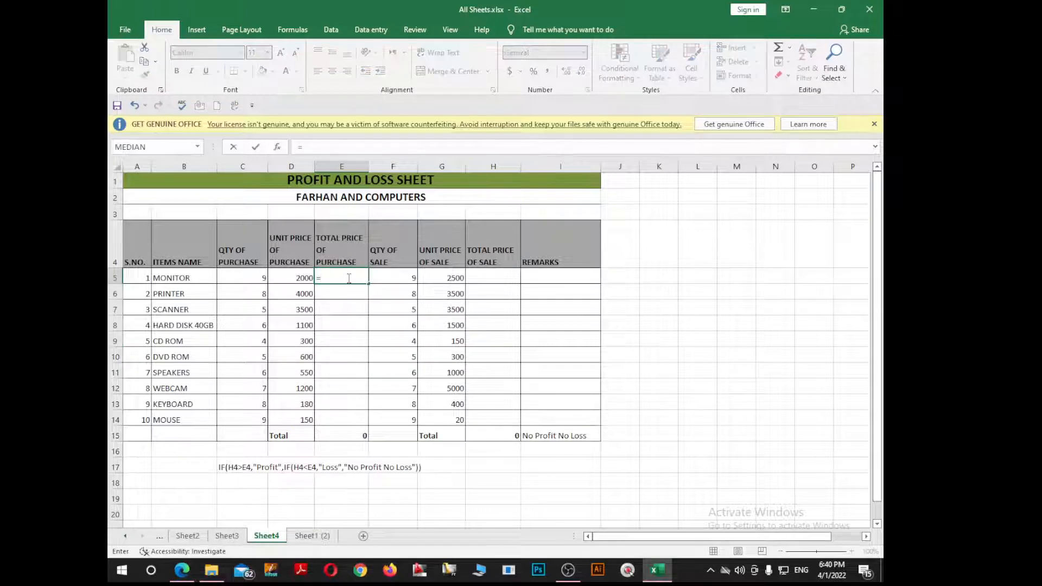
pyautogui.press('Left')
pyautogui.write('*')
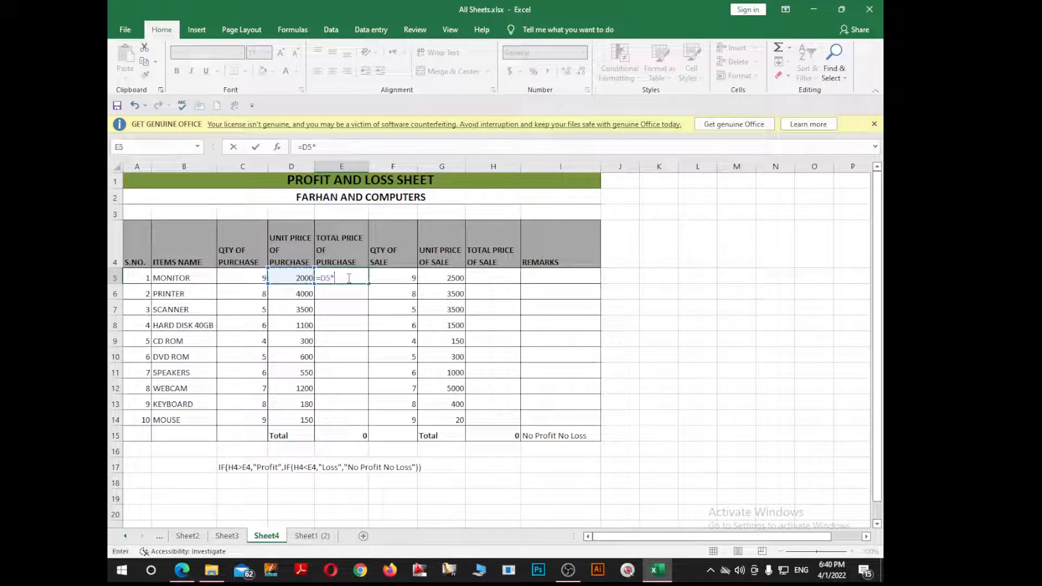
pyautogui.press('Left')
pyautogui.press('Left')
pyautogui.press('Return')
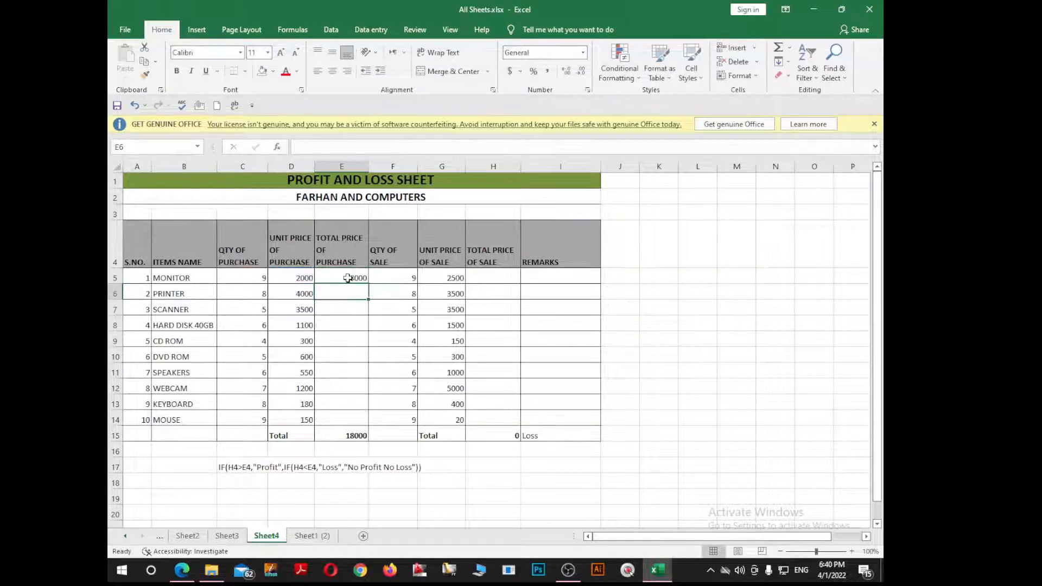
# Step: Clear the Total row's values in E15, H15 and I15
pyautogui.click(346, 433)
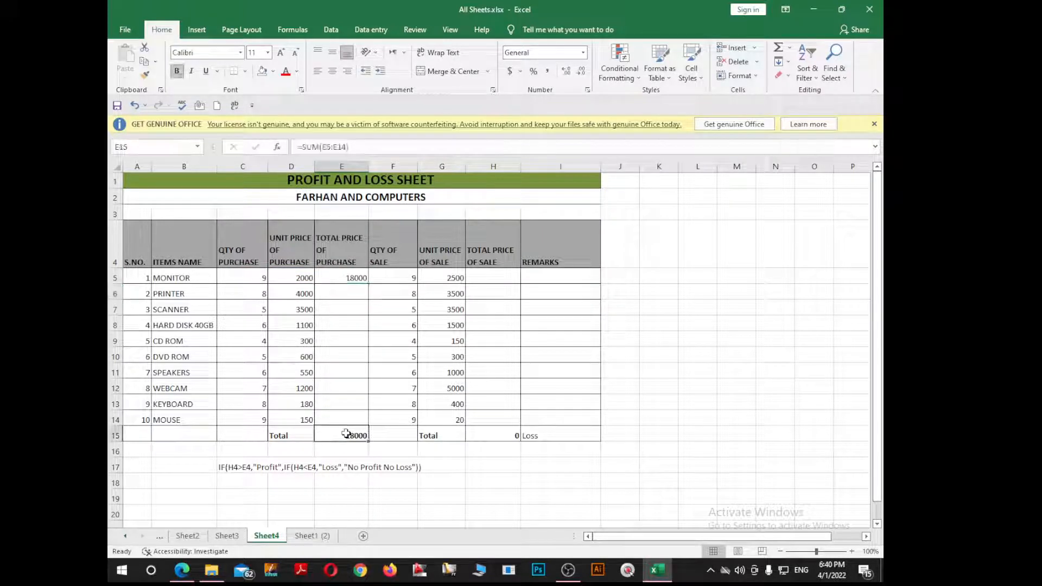
pyautogui.press('Delete')
pyautogui.click(516, 431)
pyautogui.press('Delete')
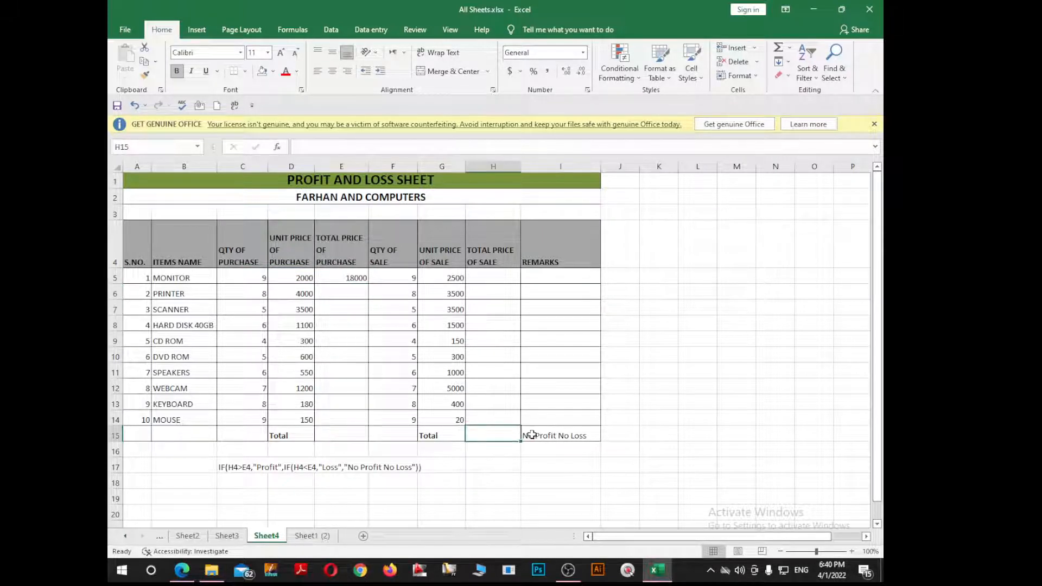
pyautogui.click(540, 437)
pyautogui.press('Delete')
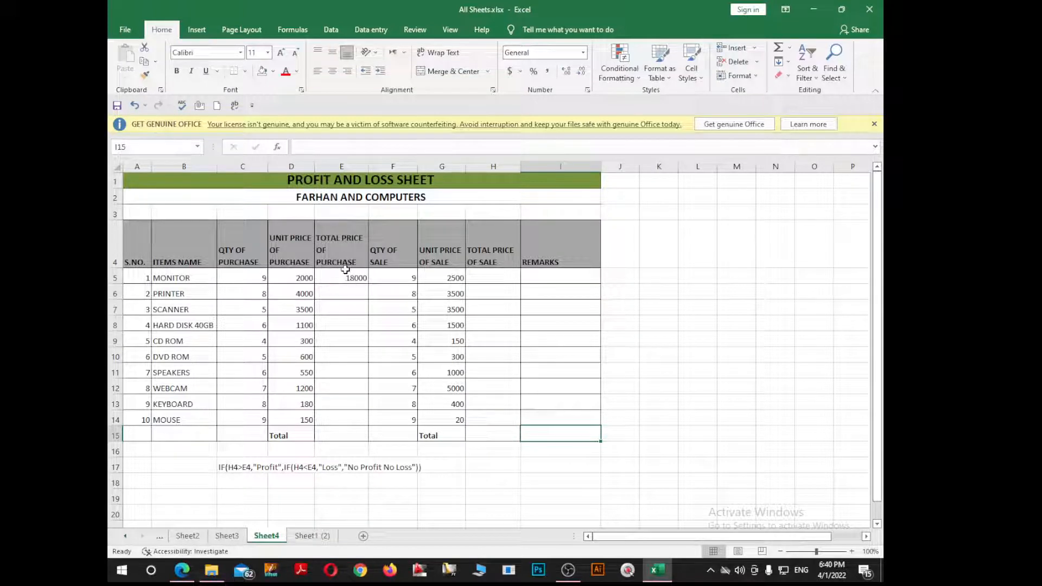
# Step: Fill the E5 purchase total formula down to E14 for every item
pyautogui.click(363, 276)
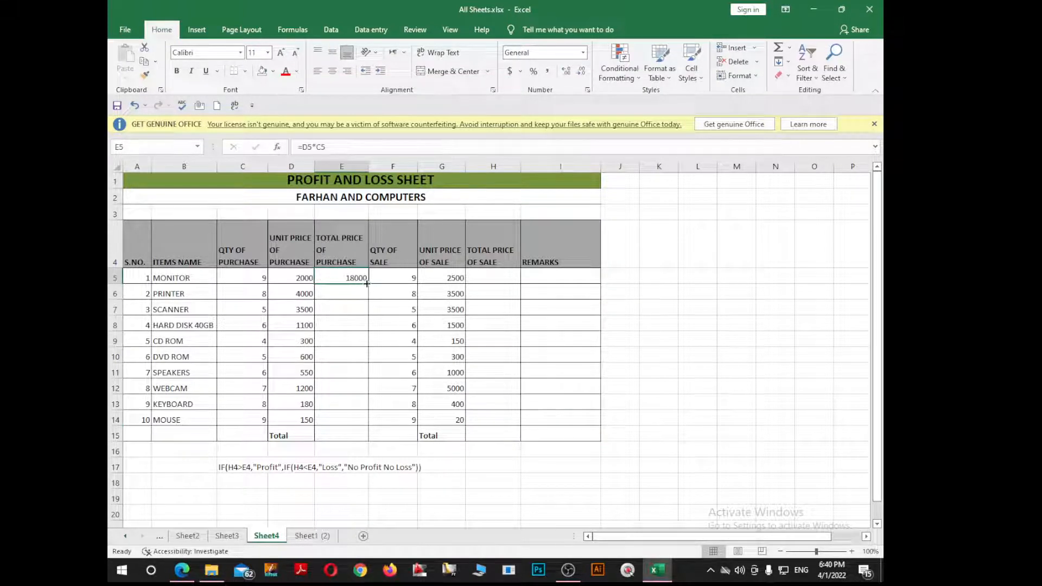
pyautogui.moveTo(368, 282); pyautogui.dragTo(362, 427)
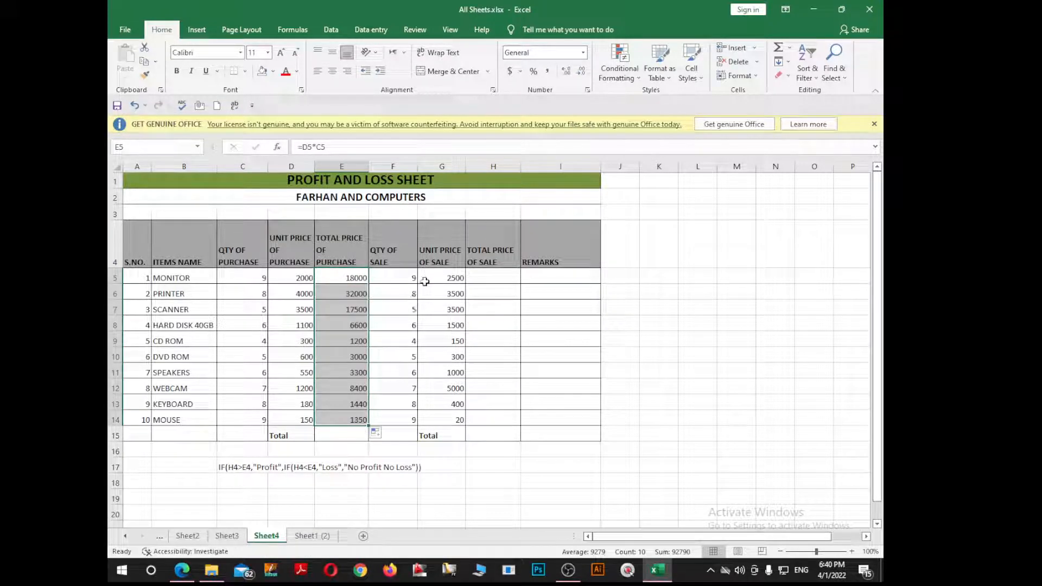
pyautogui.click(406, 289)
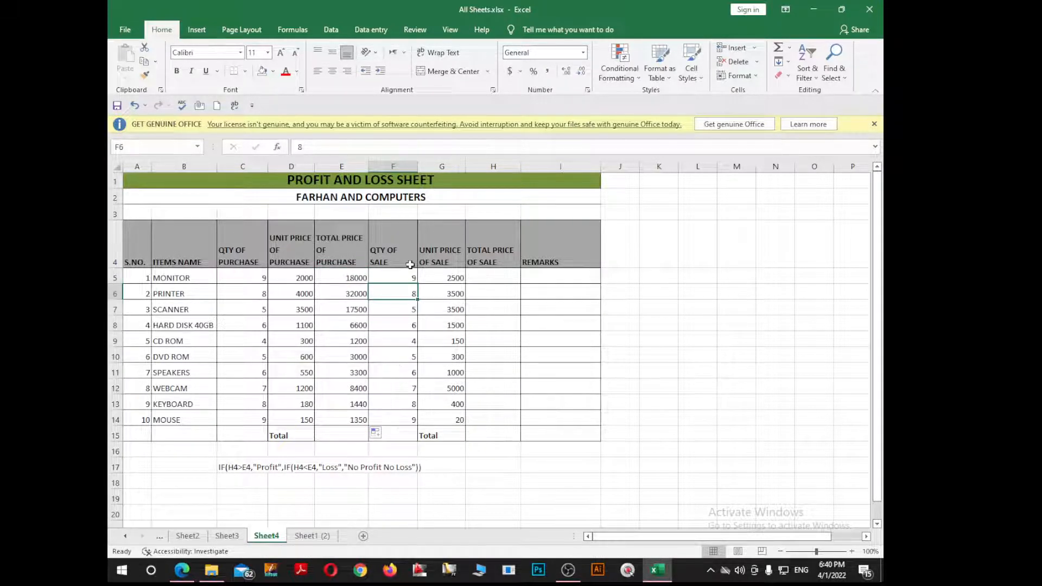
pyautogui.click(408, 278)
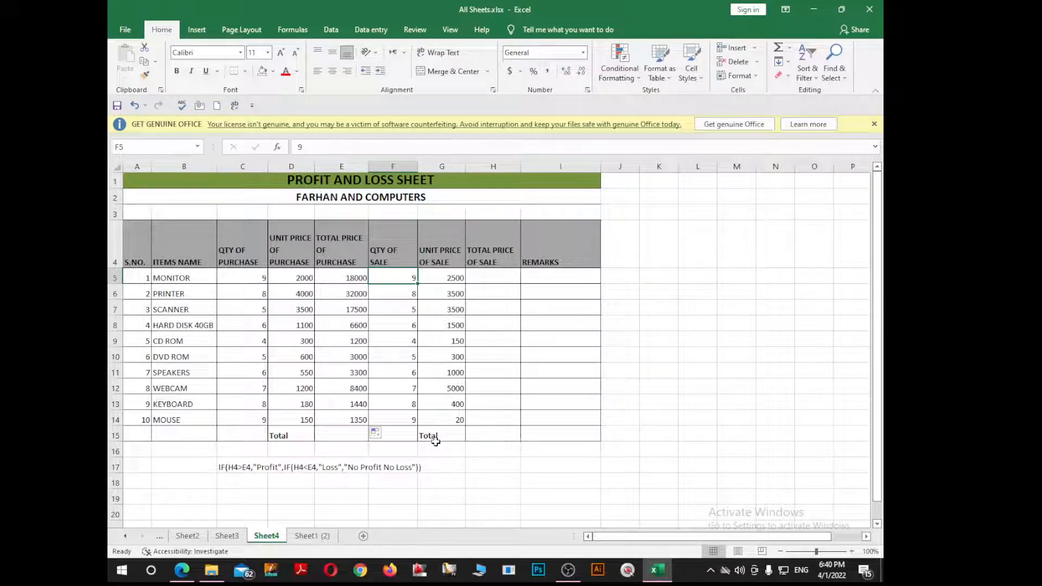
# Step: Enter =G5*F5 in H5 and fill it down to H14 for all ten sale totals
pyautogui.click(504, 275)
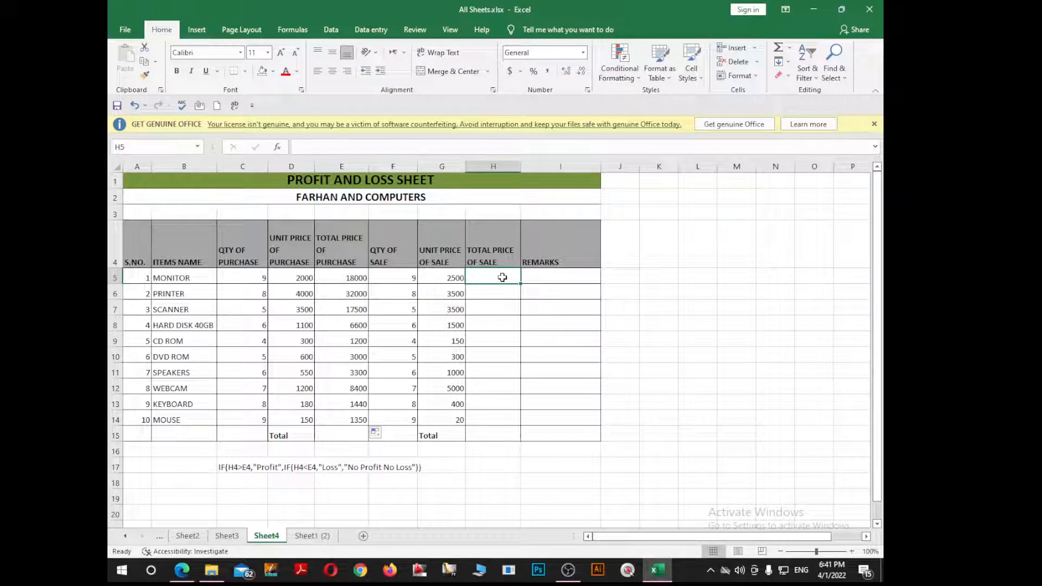
pyautogui.write('=')
pyautogui.press('Left')
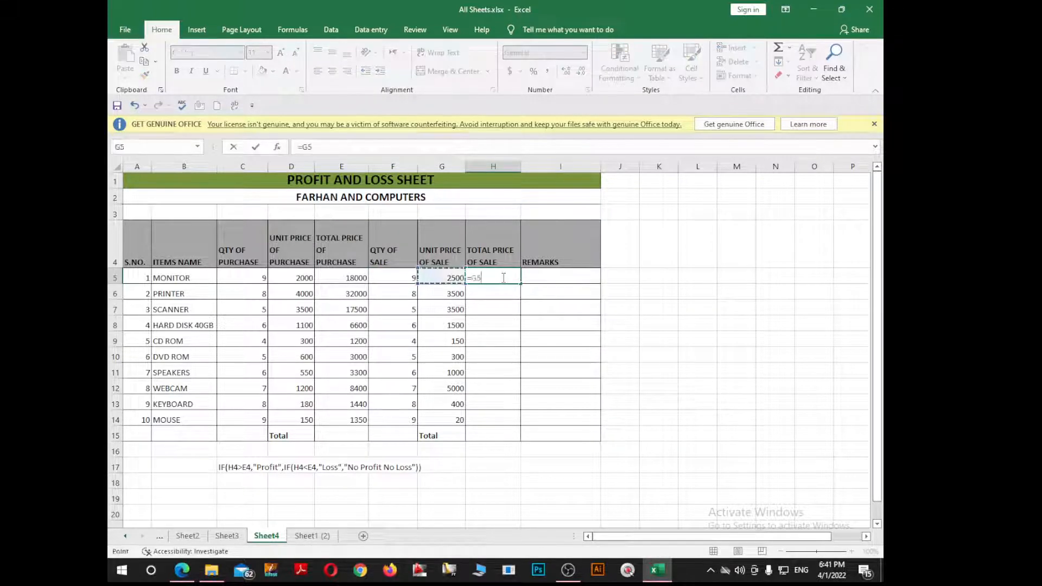
pyautogui.write('*')
pyautogui.press('Left')
pyautogui.press('Left')
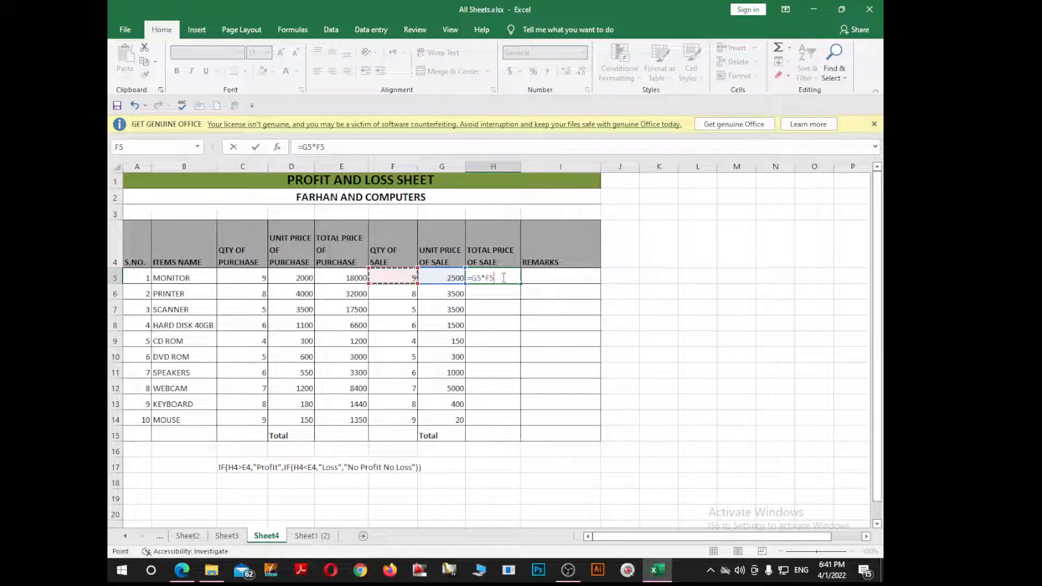
pyautogui.press('Return')
pyautogui.click(503, 278)
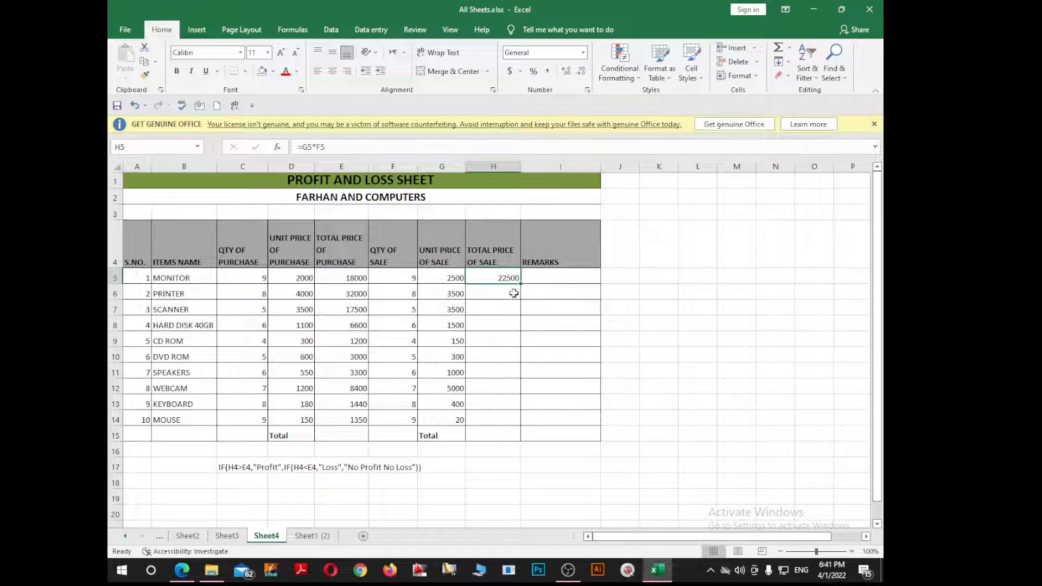
pyautogui.moveTo(522, 283); pyautogui.dragTo(522, 422)
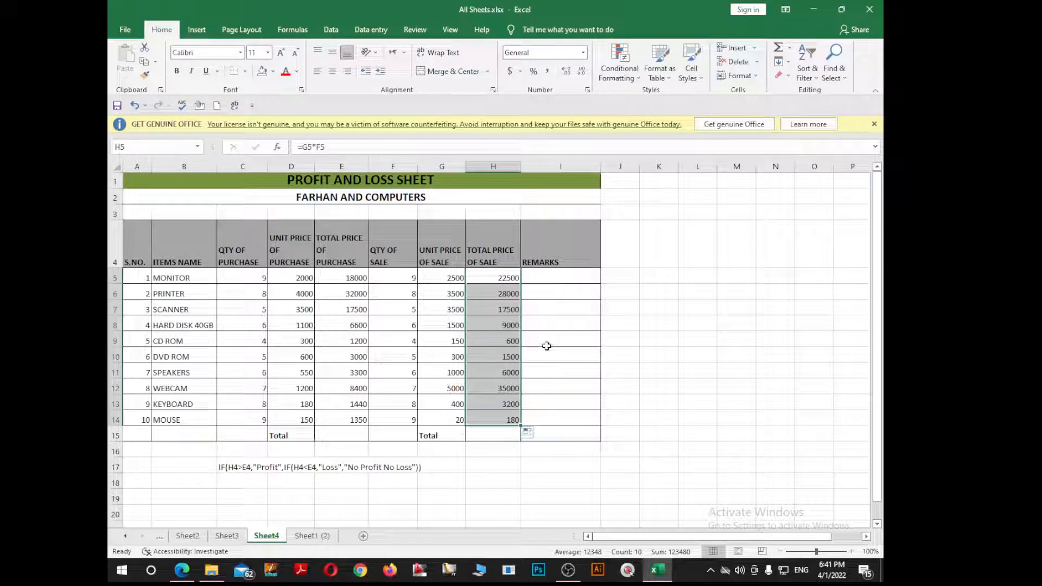
pyautogui.click(563, 309)
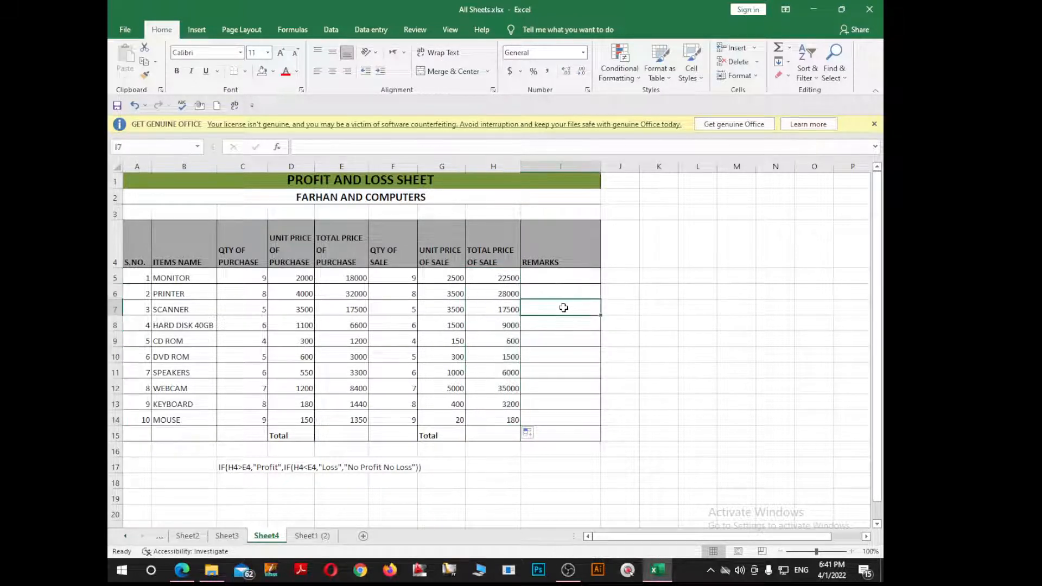
# Step: Begin I5's remark formula as =IF(H5>E5,"Profit",IF( for the MONITOR row
pyautogui.click(557, 279)
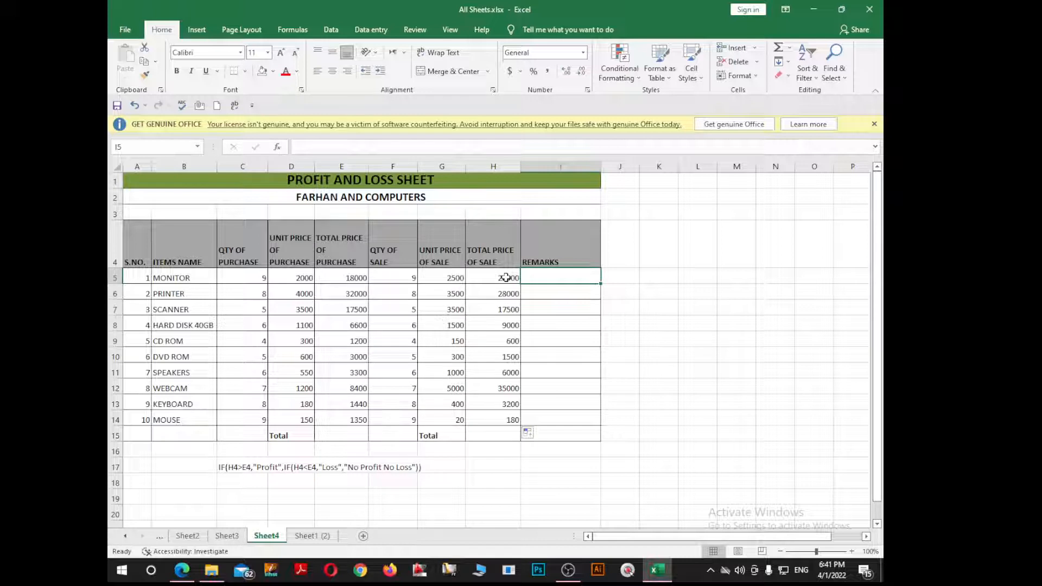
pyautogui.write('=')
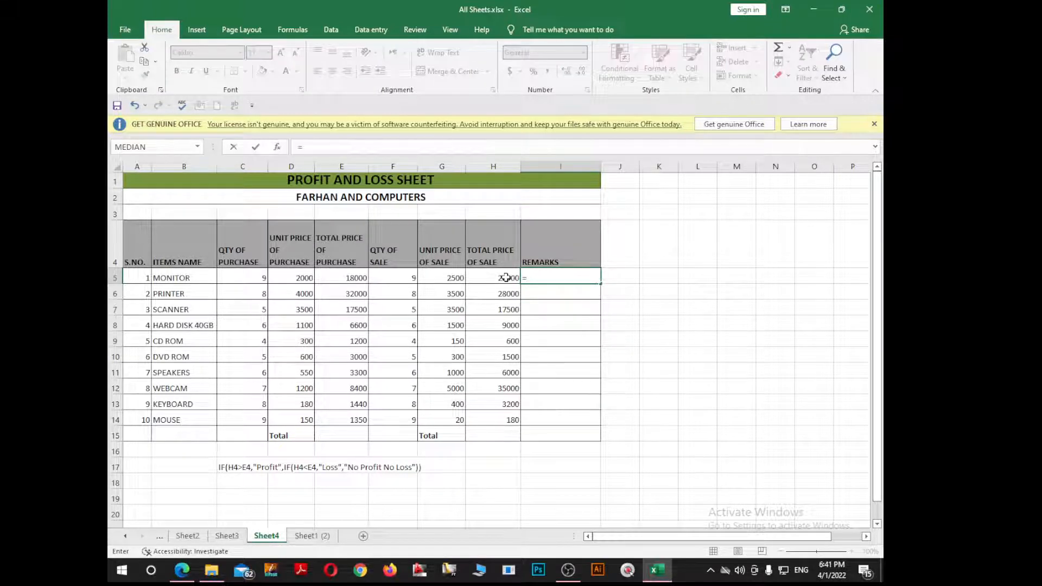
pyautogui.write('if')
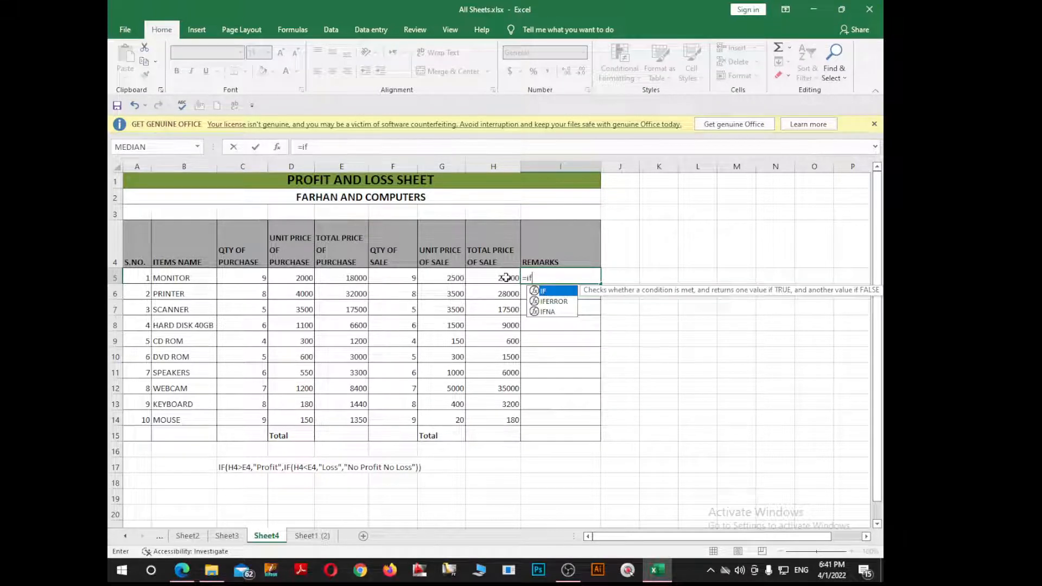
pyautogui.write('(')
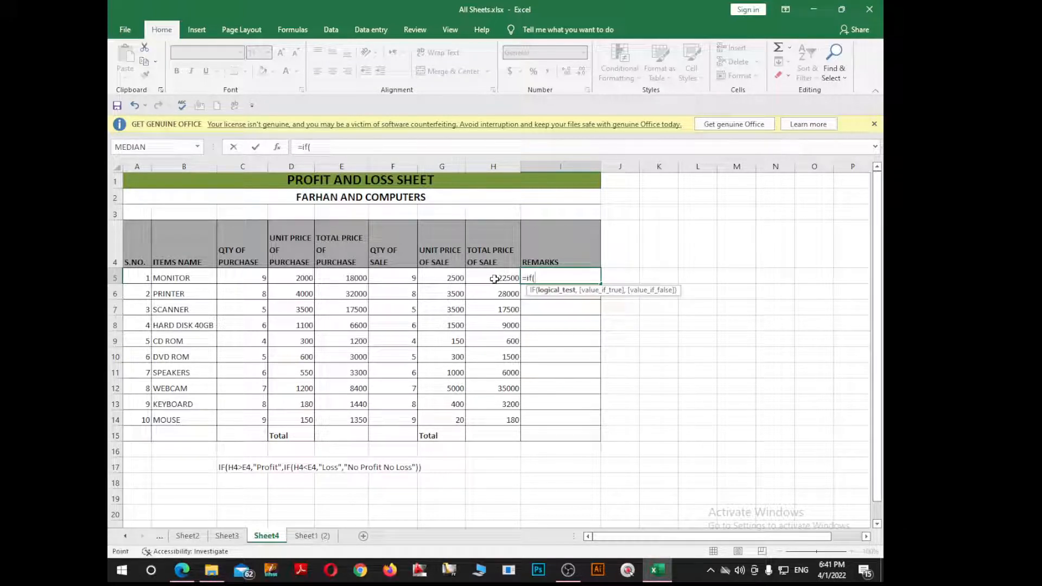
pyautogui.click(495, 279)
pyautogui.write('>')
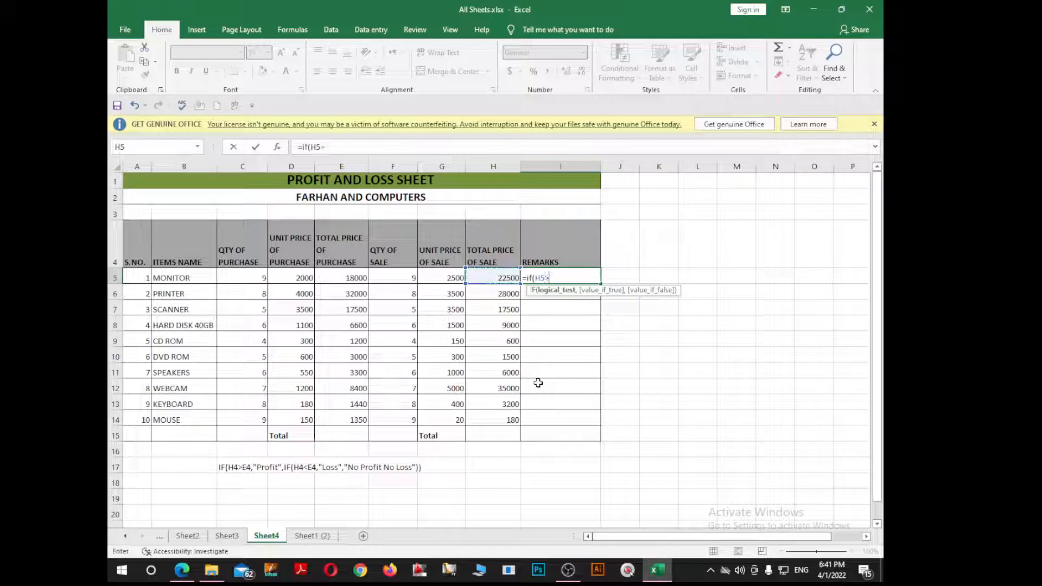
pyautogui.click(343, 279)
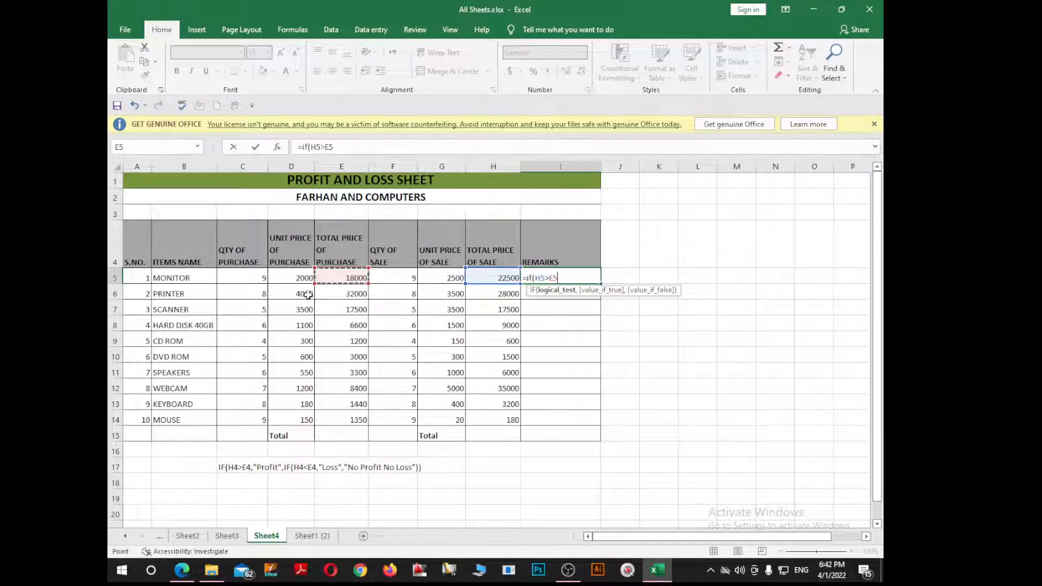
pyautogui.write(',')
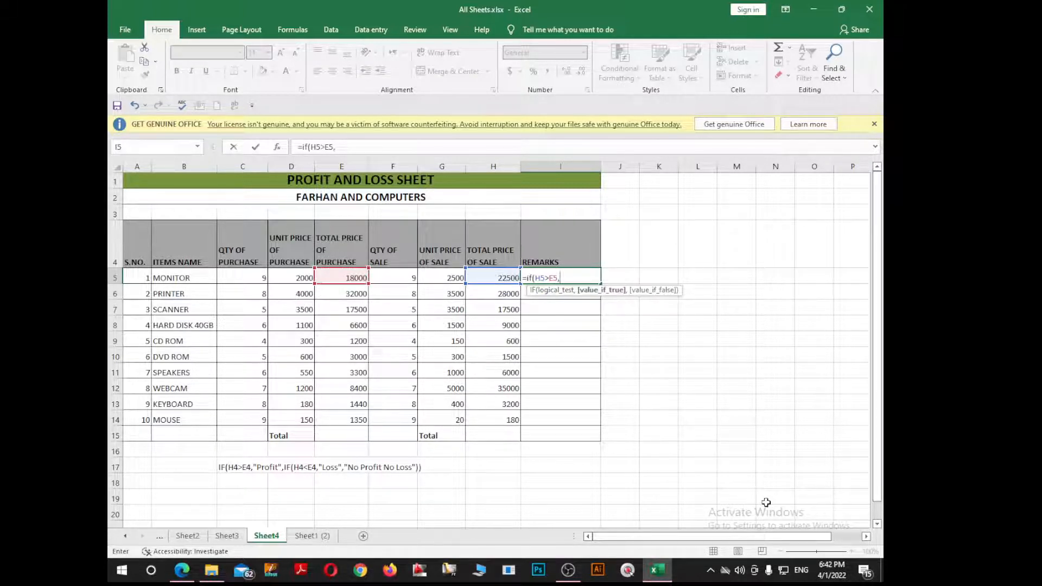
pyautogui.write('""')
pyautogui.click(565, 278)
pyautogui.write('Profit",i')
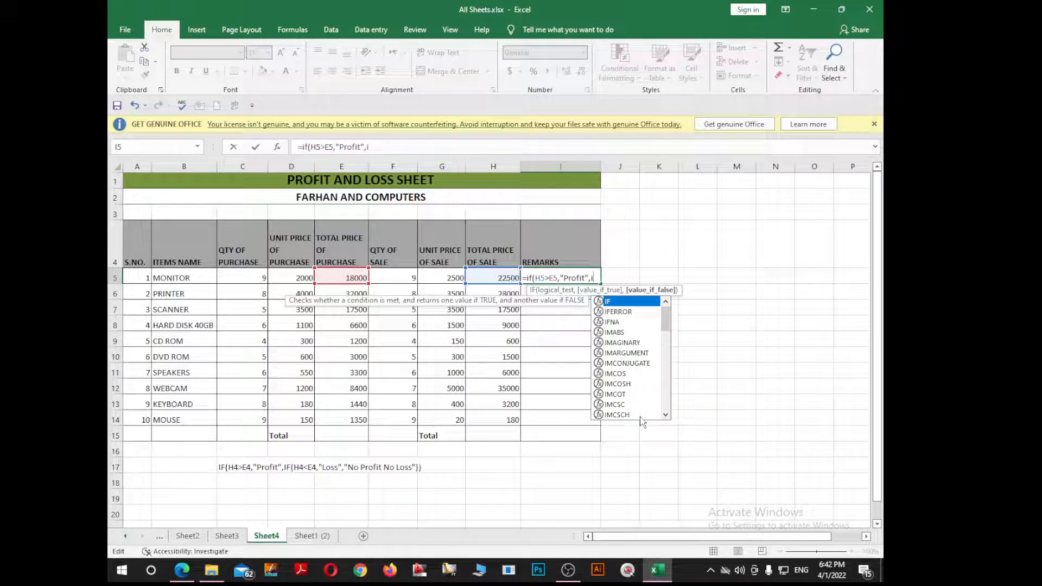
pyautogui.write('f(')
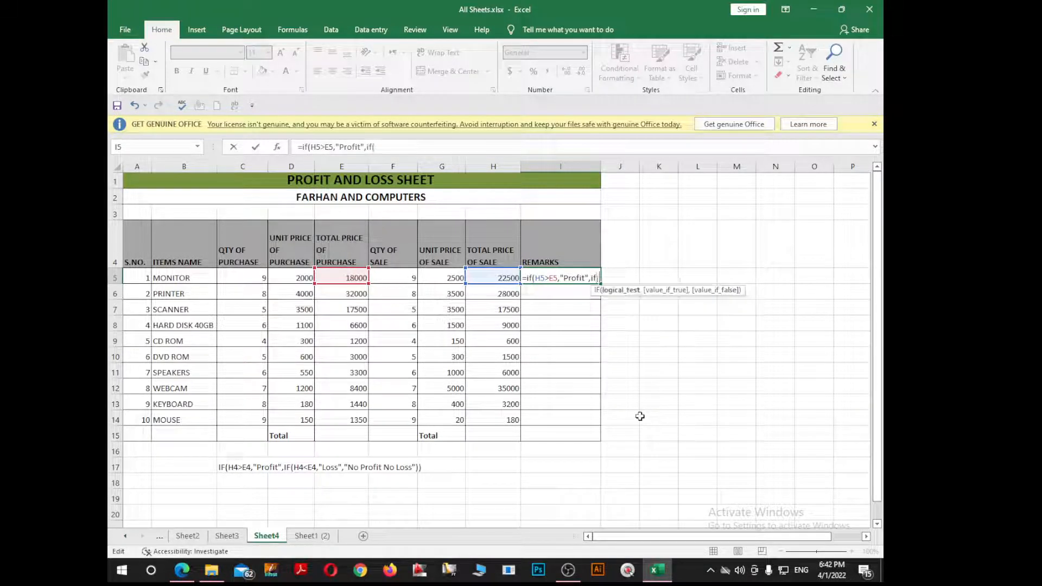
# Step: Finish I5's nested IF: H5<E5 gives "Loss", otherwise "No Profit No Loss"
pyautogui.click(502, 278)
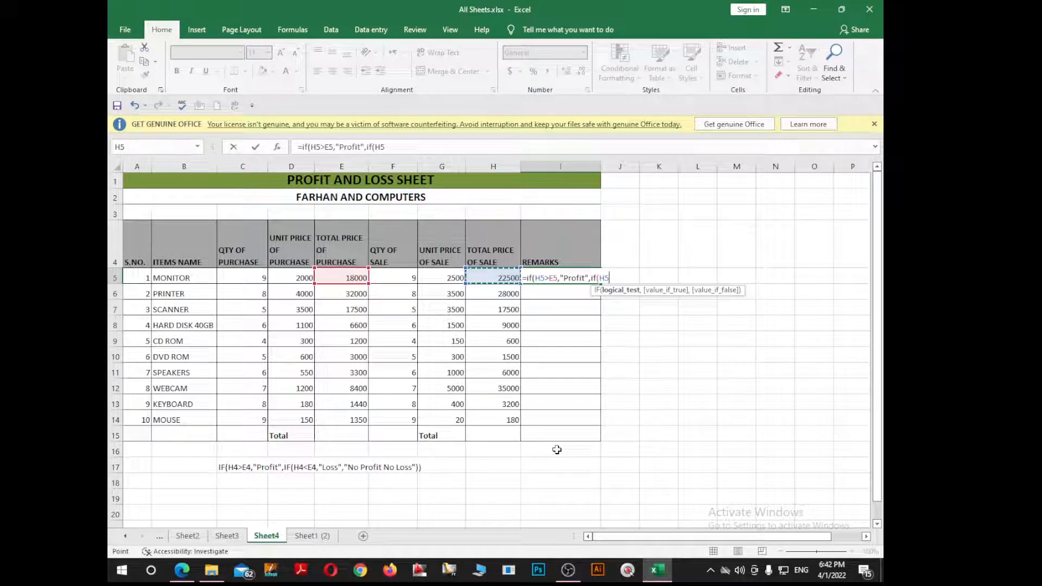
pyautogui.write('<')
pyautogui.click(345, 279)
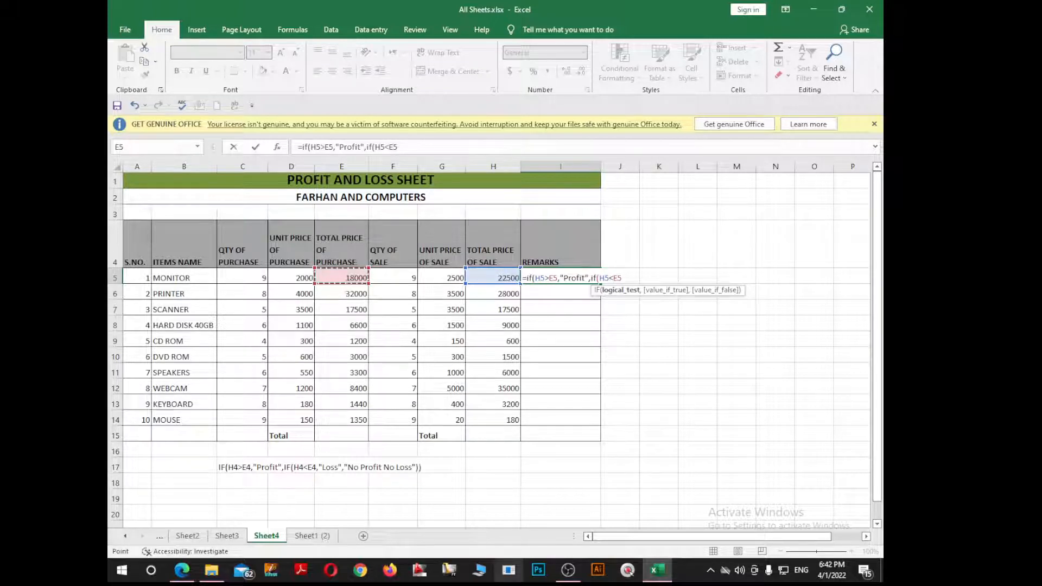
pyautogui.write(',')
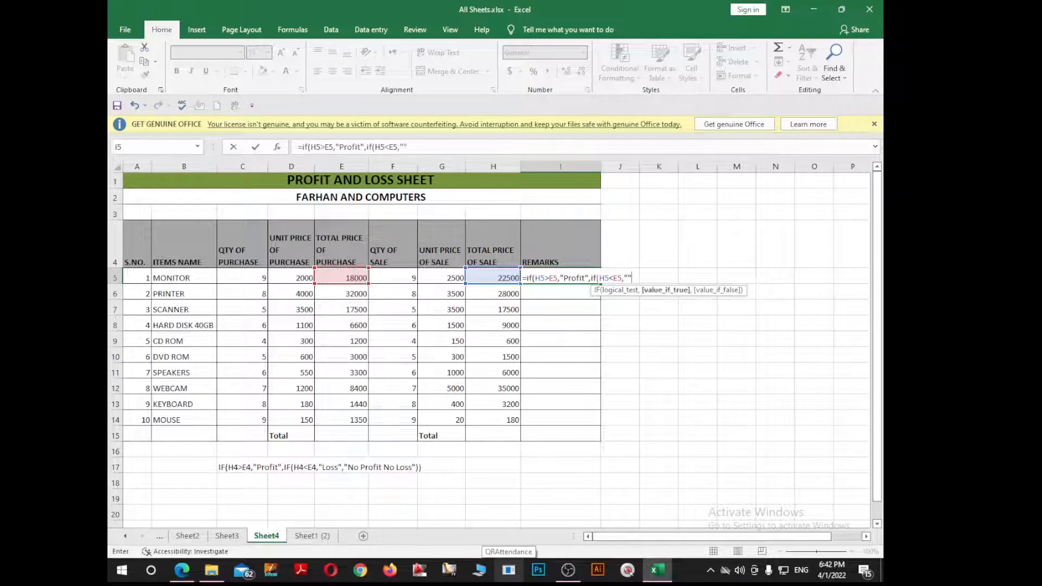
pyautogui.click(629, 277)
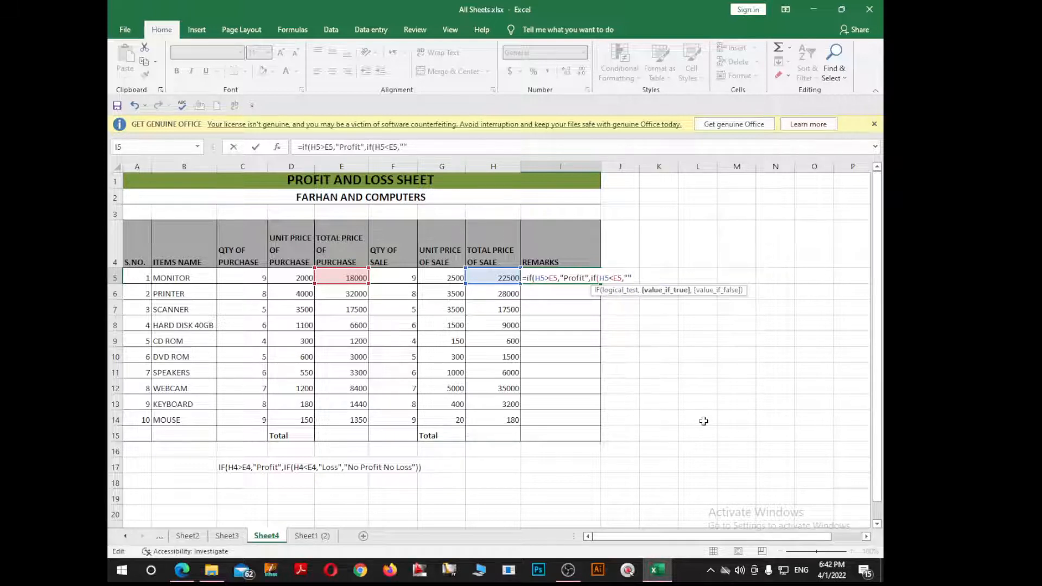
pyautogui.write('Loss",')
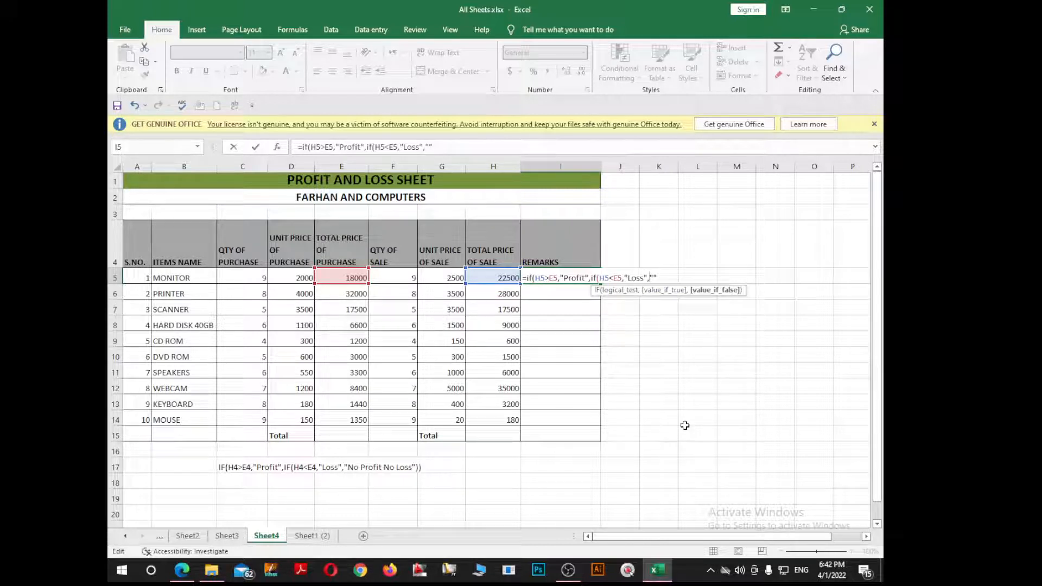
pyautogui.write('No Profit ')
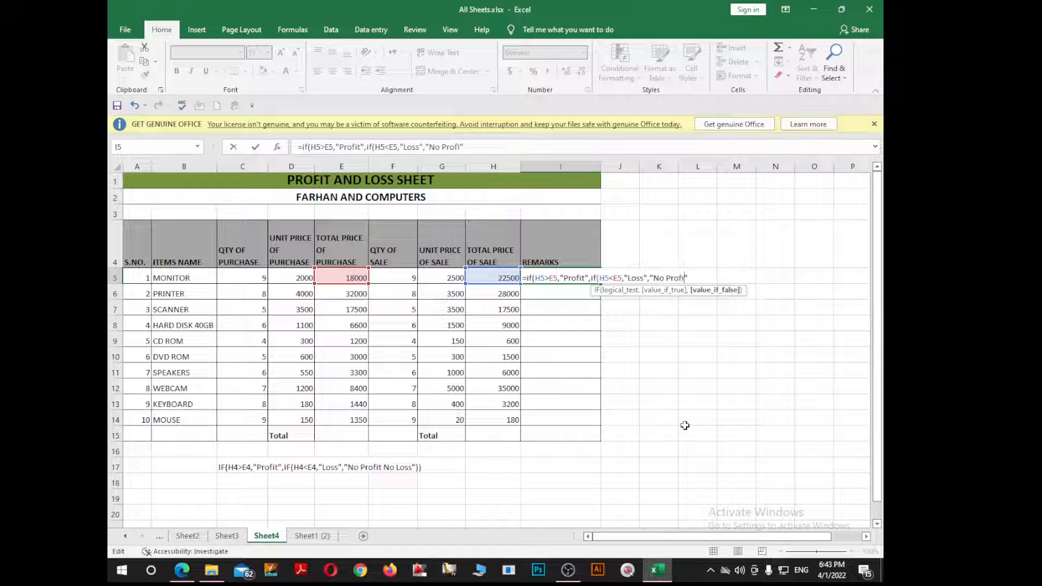
pyautogui.write('NoLoss')
pyautogui.press('Right')
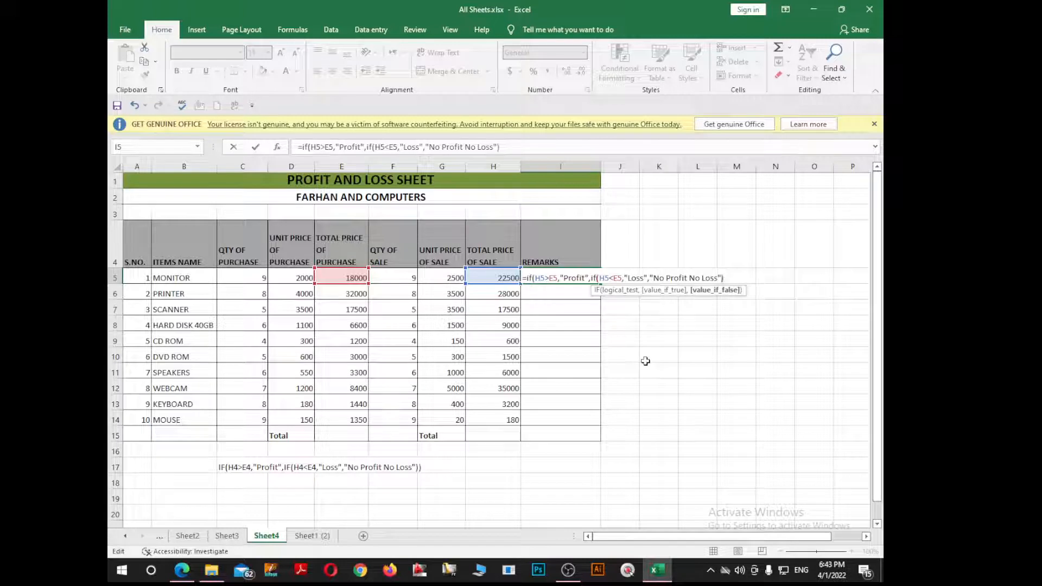
pyautogui.write(')')
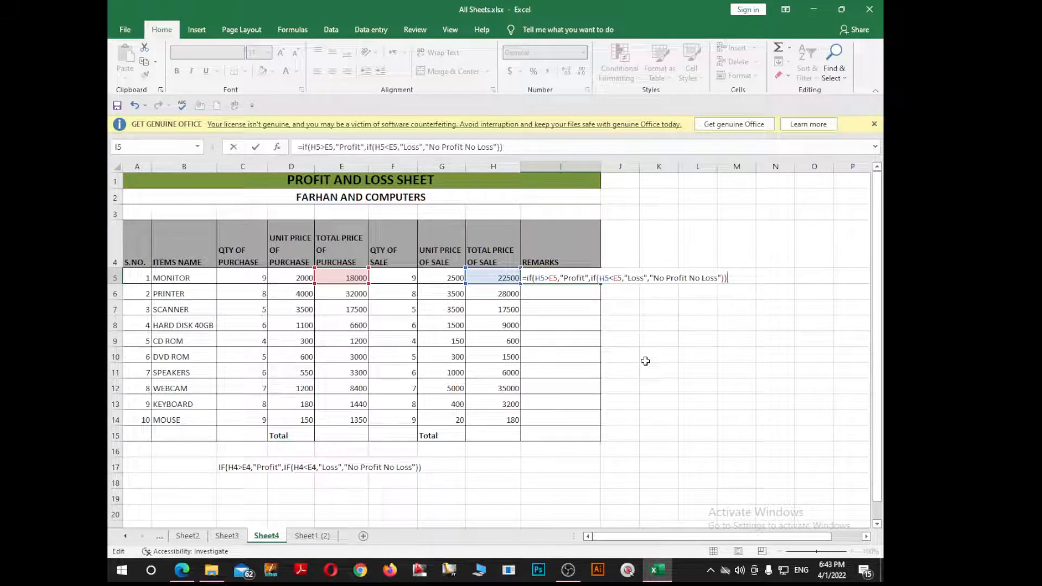
pyautogui.press('Return')
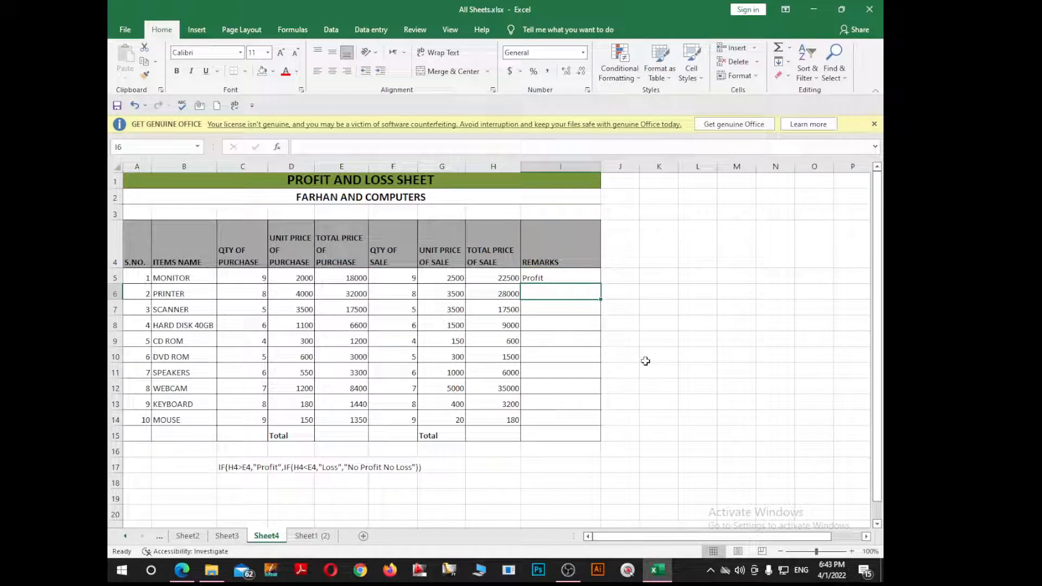
pyautogui.click(535, 276)
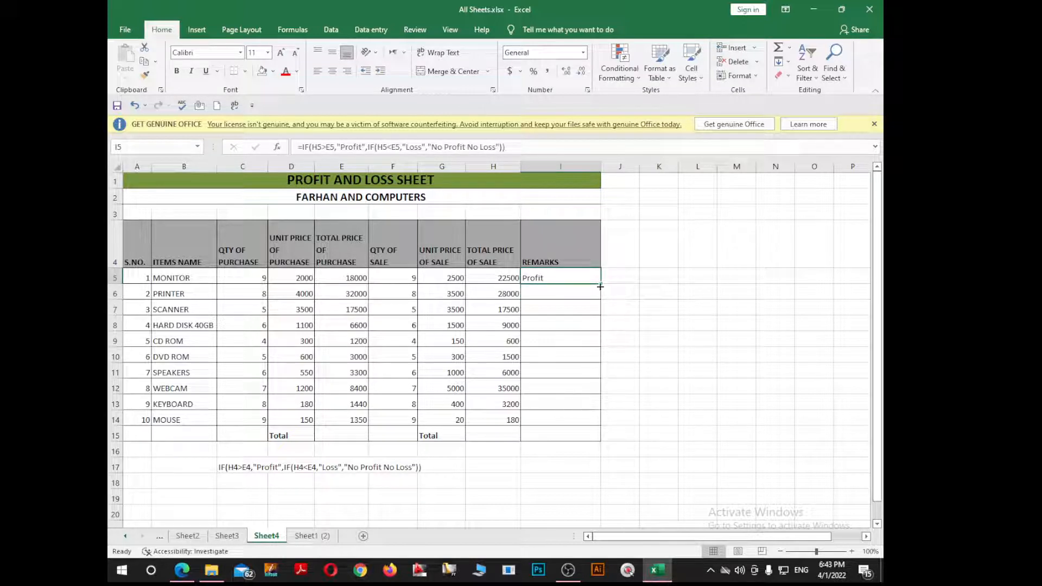
# Step: Copy the I5 remarks formula down to I14 and spot-check cells I5 through I8
pyautogui.moveTo(602, 290); pyautogui.dragTo(606, 422)
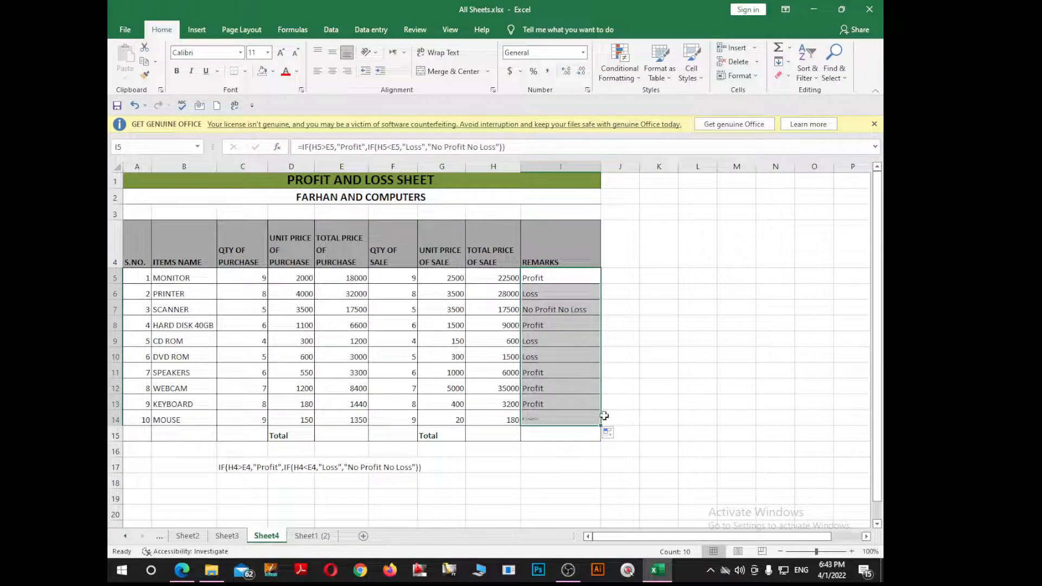
pyautogui.click(540, 326)
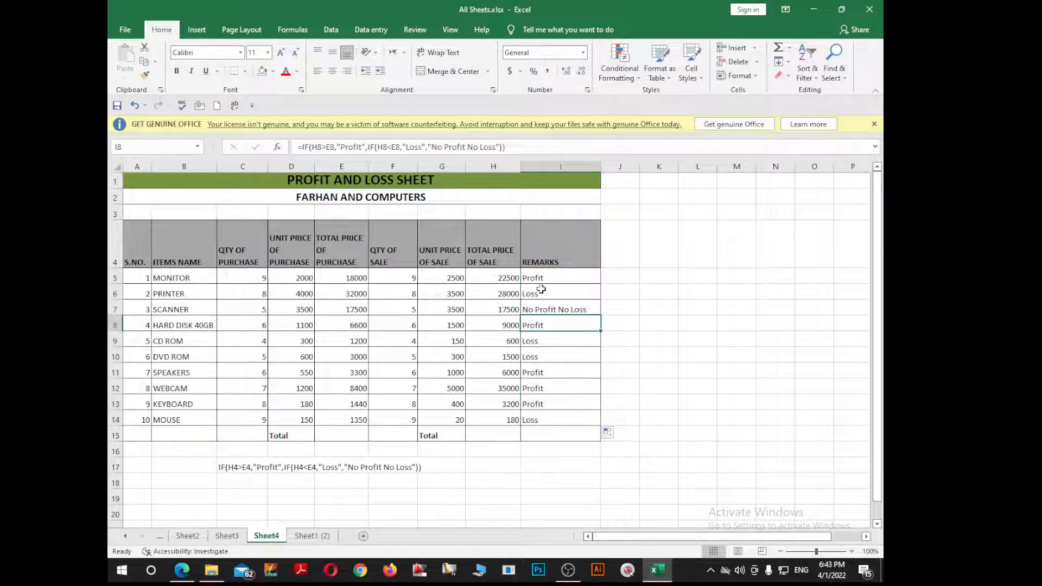
pyautogui.click(544, 281)
pyautogui.click(545, 295)
pyautogui.click(546, 310)
pyautogui.click(544, 326)
# Step: AutoSum E15 and H15 for purchase and sale totals, then check the Profit remark in I15
pyautogui.click(347, 435)
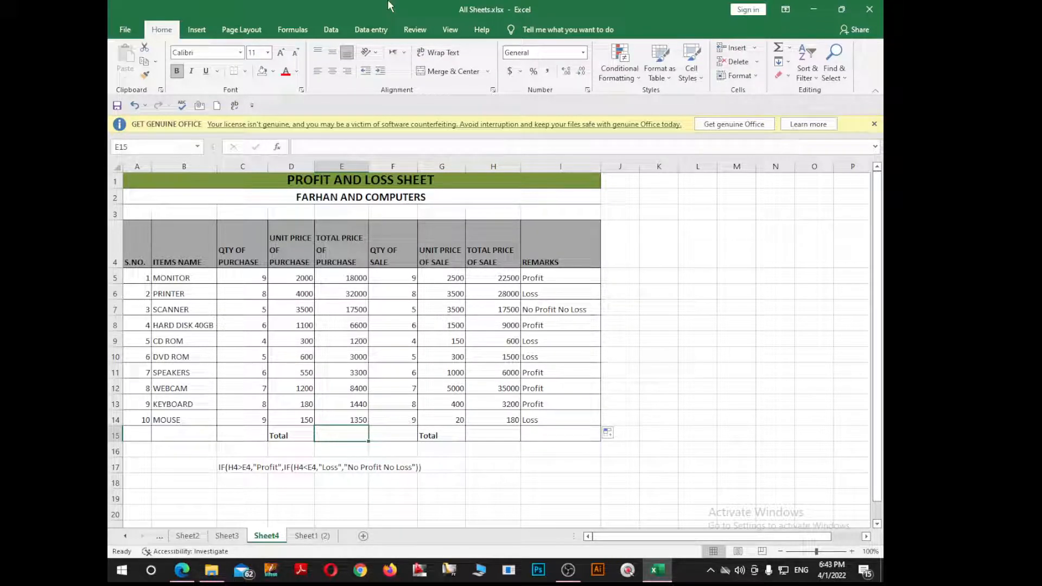
pyautogui.hotkey('alt', '=')
pyautogui.press('Return')
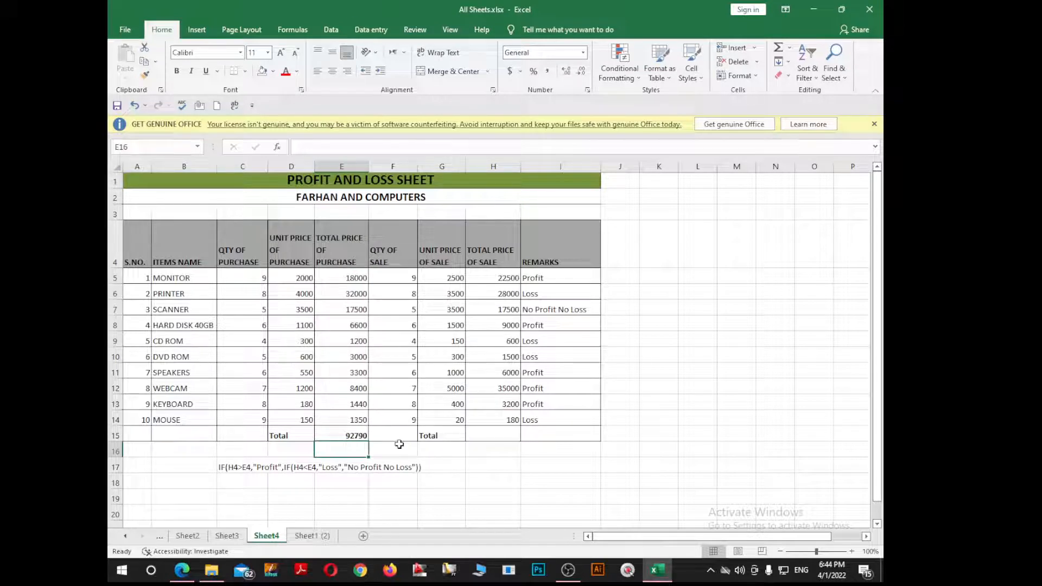
pyautogui.click(511, 436)
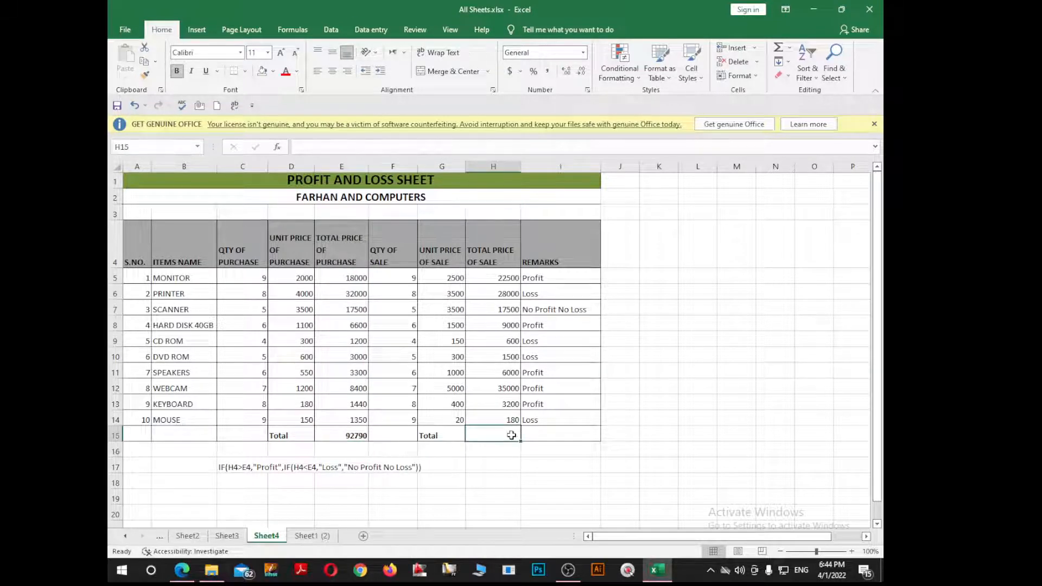
pyautogui.hotkey('alt', '=')
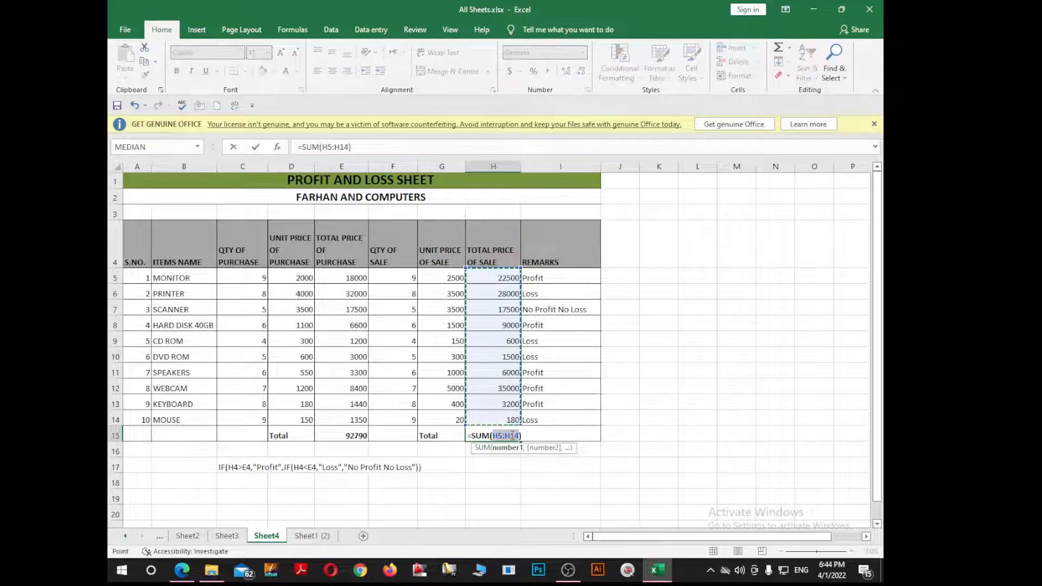
pyautogui.press('Return')
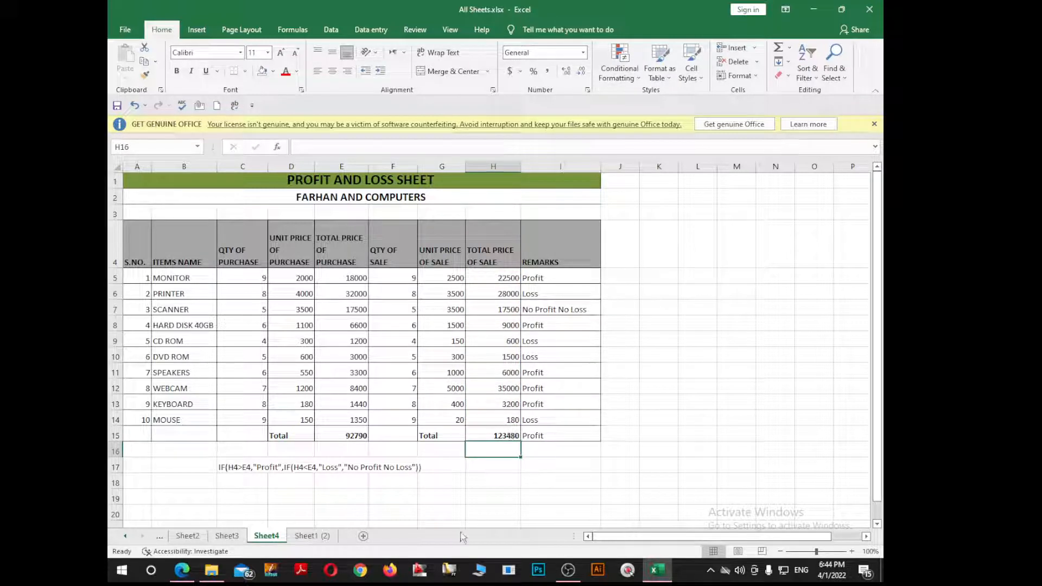
pyautogui.click(563, 416)
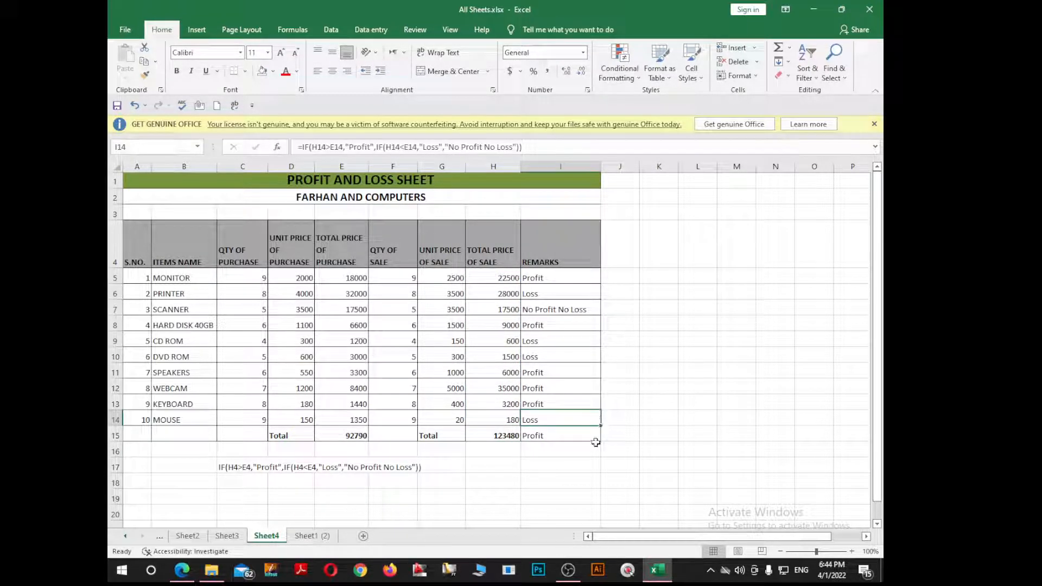
pyautogui.click(547, 440)
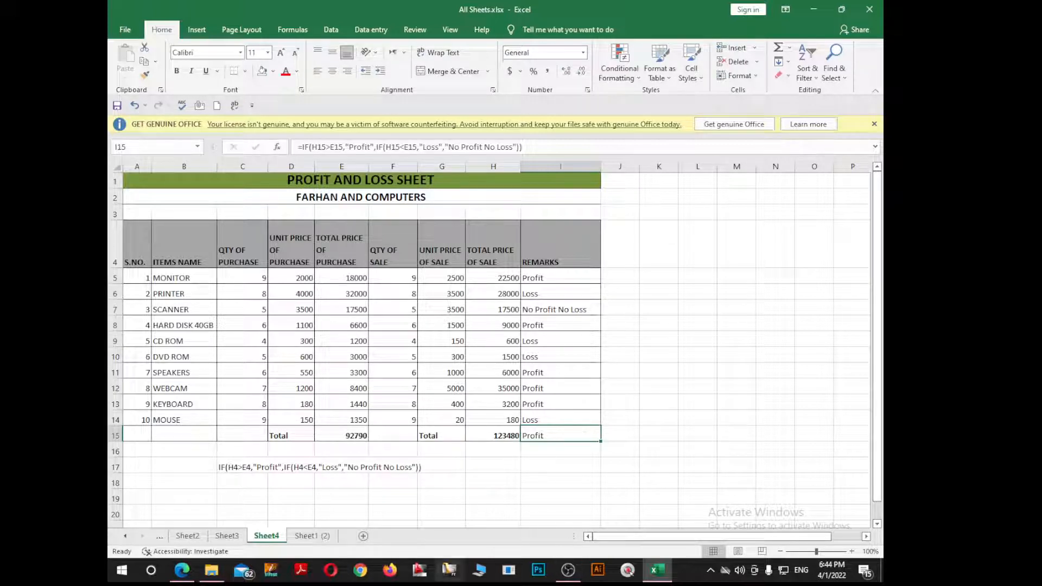
pyautogui.scroll(-1, 468, 455)
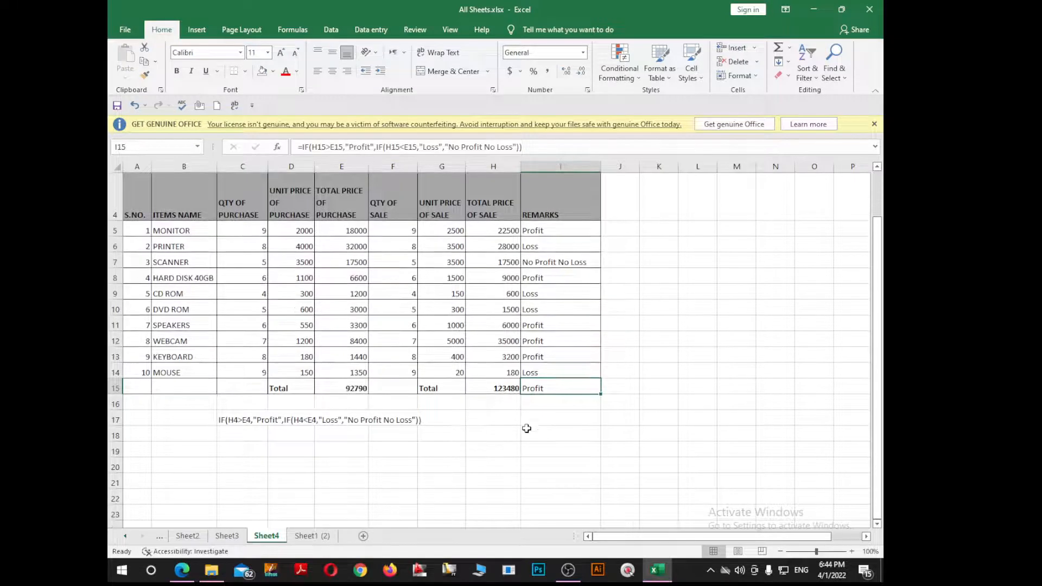
# Step: Copy the G5*F5 formula text from H5 into H3 as a note
pyautogui.scroll(1, 468, 455)
pyautogui.click(227, 470)
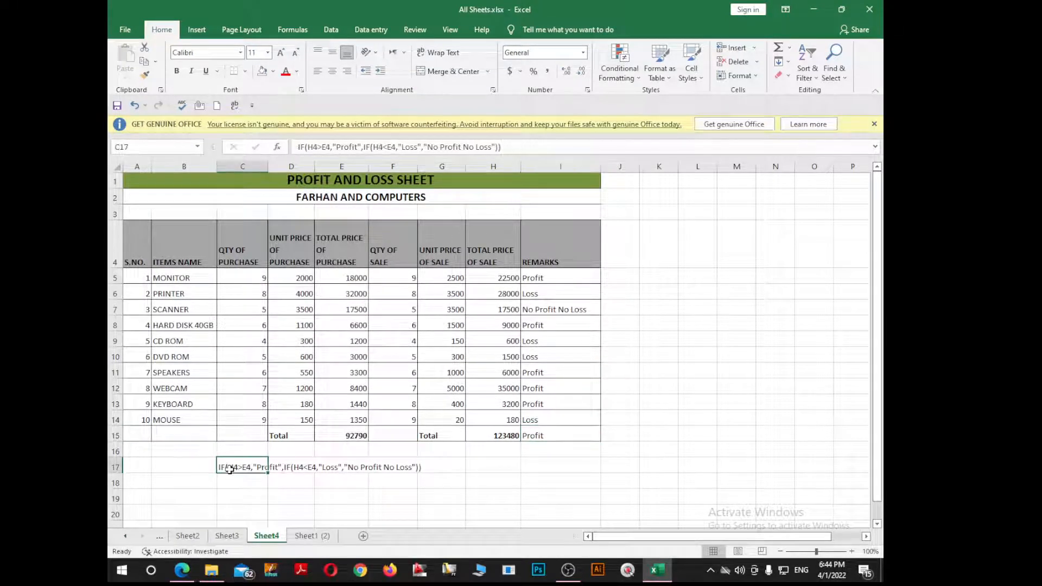
pyautogui.doubleClick(488, 277)
pyautogui.moveTo(471, 278); pyautogui.dragTo(496, 280)
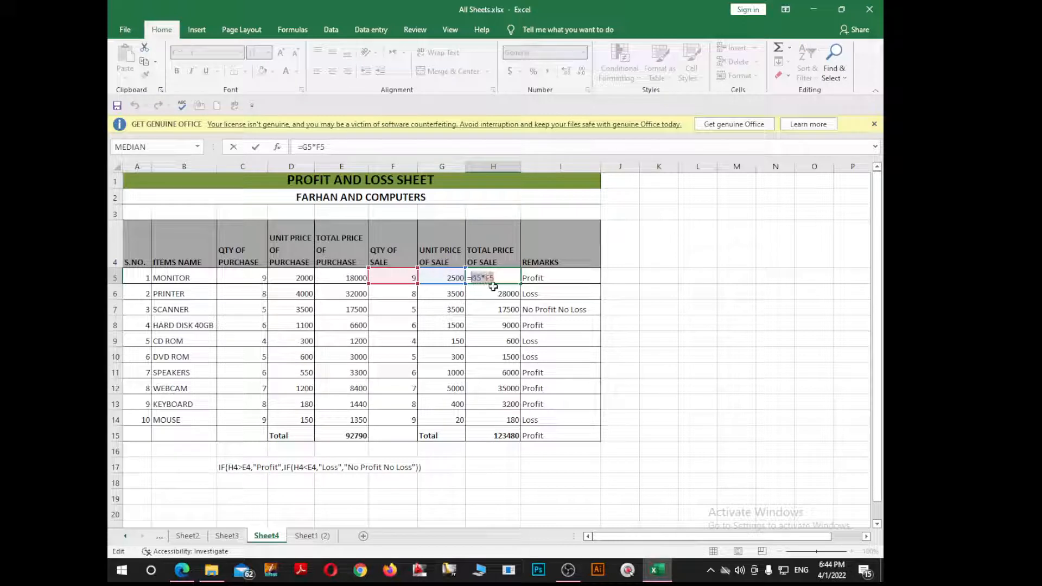
pyautogui.hotkey('ctrl', 'c')
pyautogui.press('Escape')
pyautogui.doubleClick(485, 216)
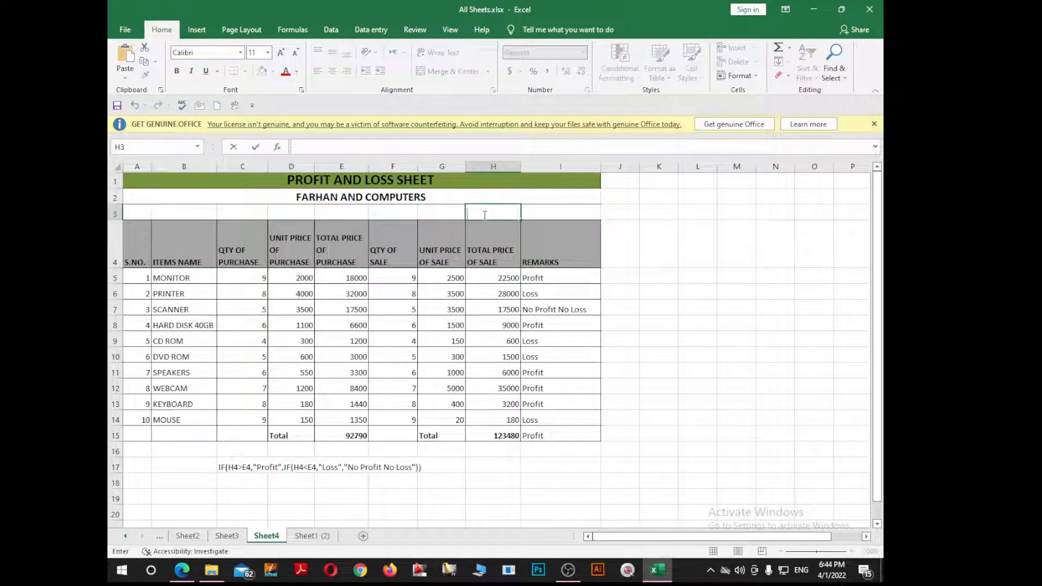
pyautogui.hotkey('ctrl', 'v')
pyautogui.click(435, 294)
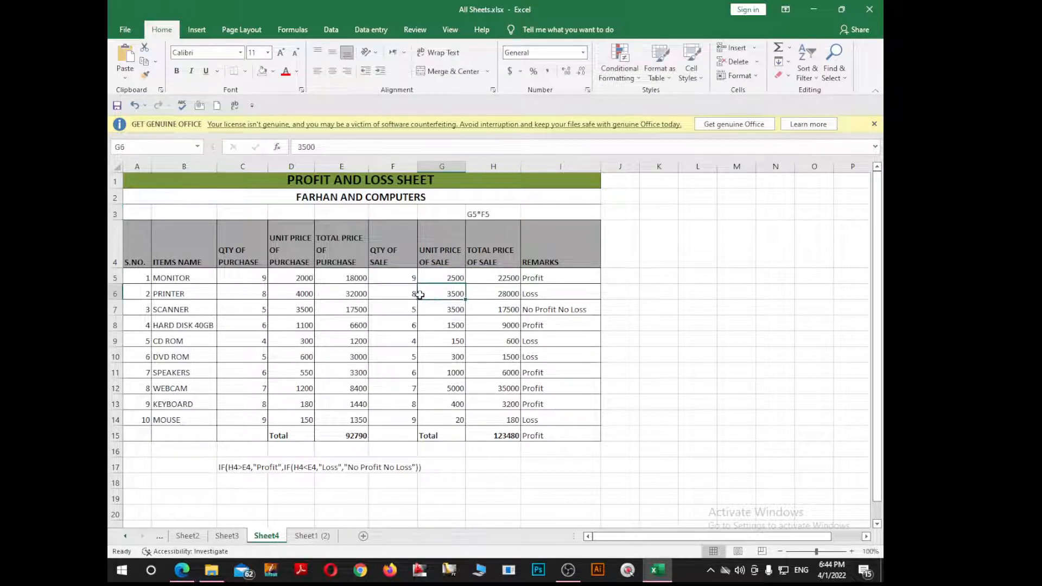
# Step: Copy the D5*C5 formula text from E5 into E3 as a note
pyautogui.doubleClick(346, 280)
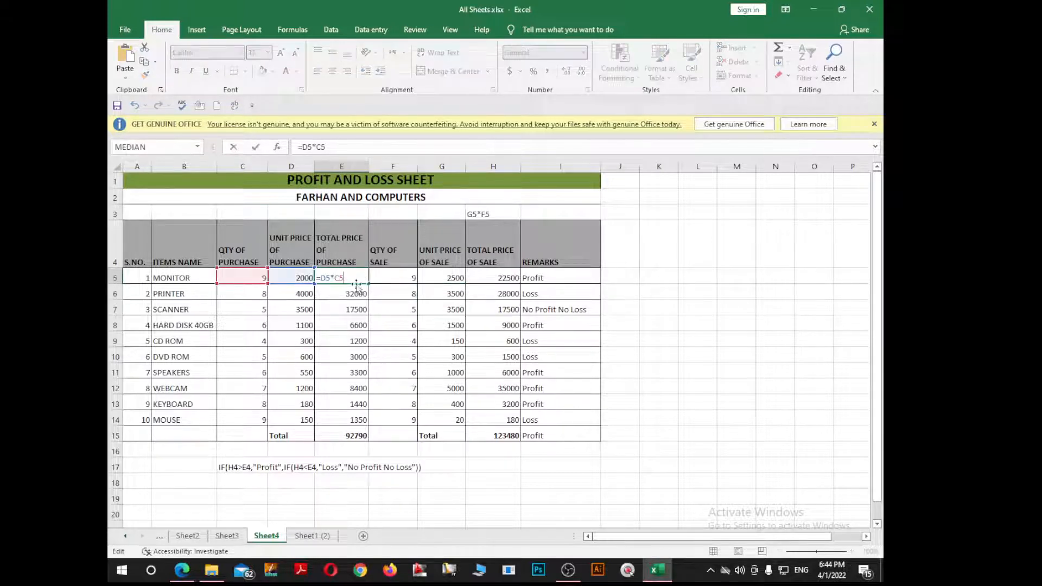
pyautogui.moveTo(346, 279); pyautogui.dragTo(323, 283)
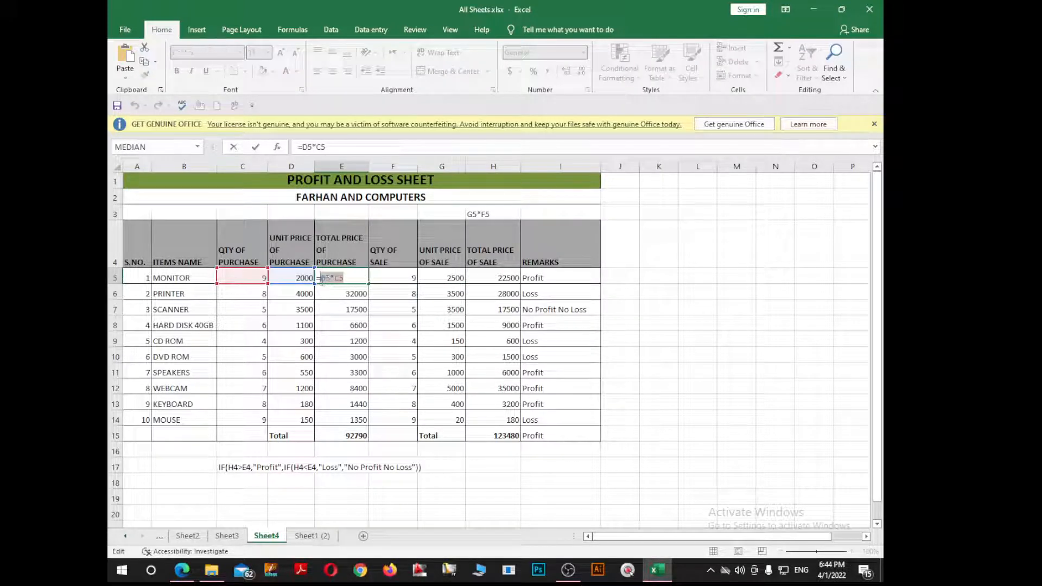
pyautogui.press('Escape')
pyautogui.click(350, 213)
pyautogui.doubleClick(350, 212)
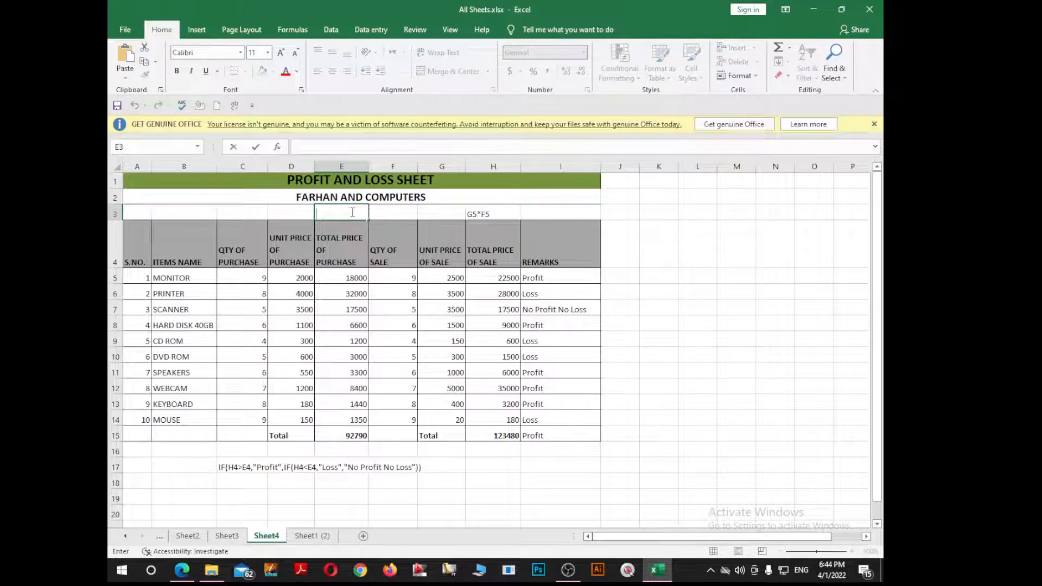
pyautogui.hotkey('ctrl', 'v')
pyautogui.press('Escape')
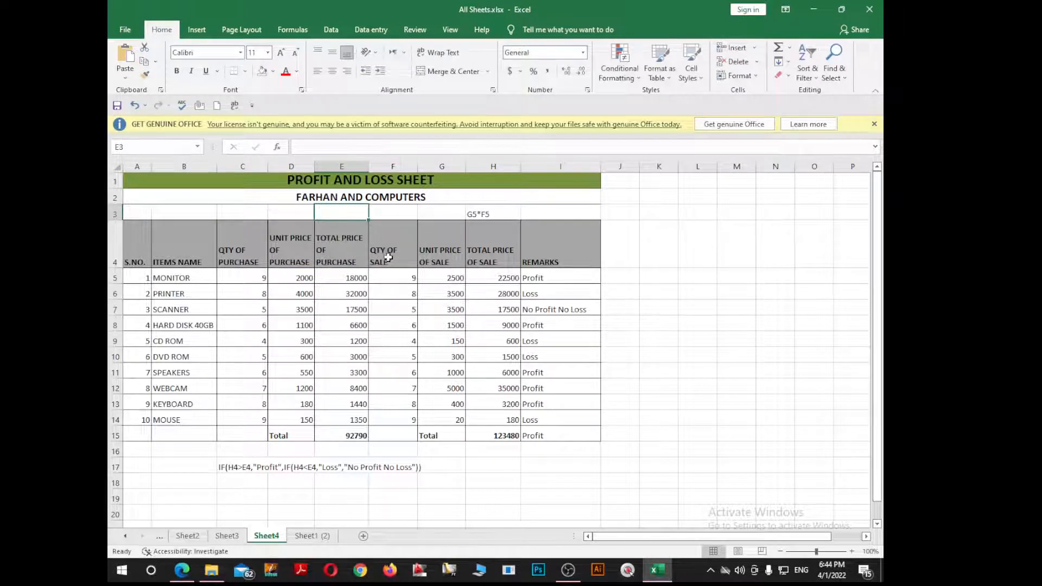
pyautogui.hotkey('ctrl', 'v')
pyautogui.click(390, 350)
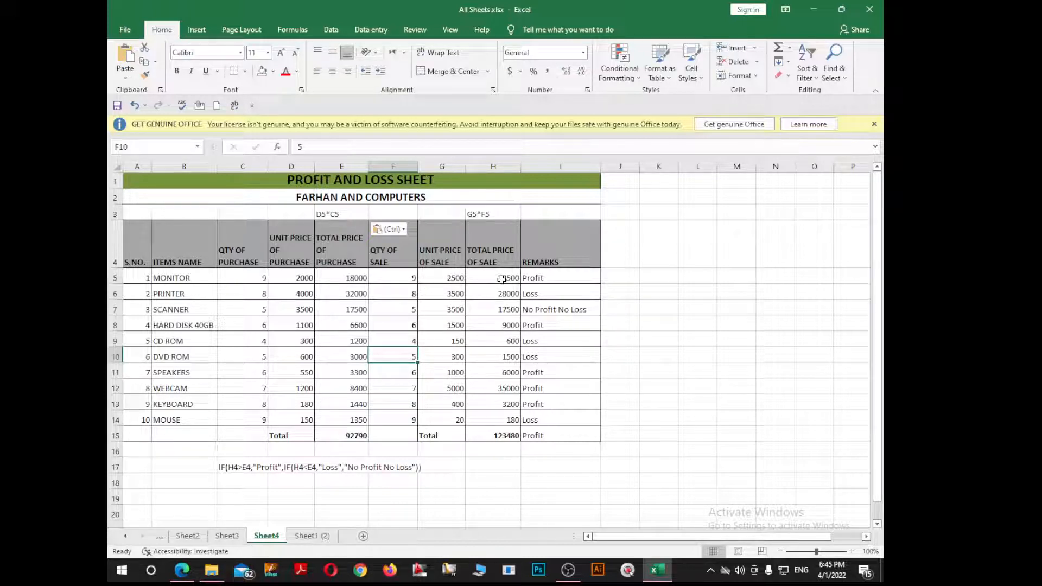
pyautogui.click(502, 280)
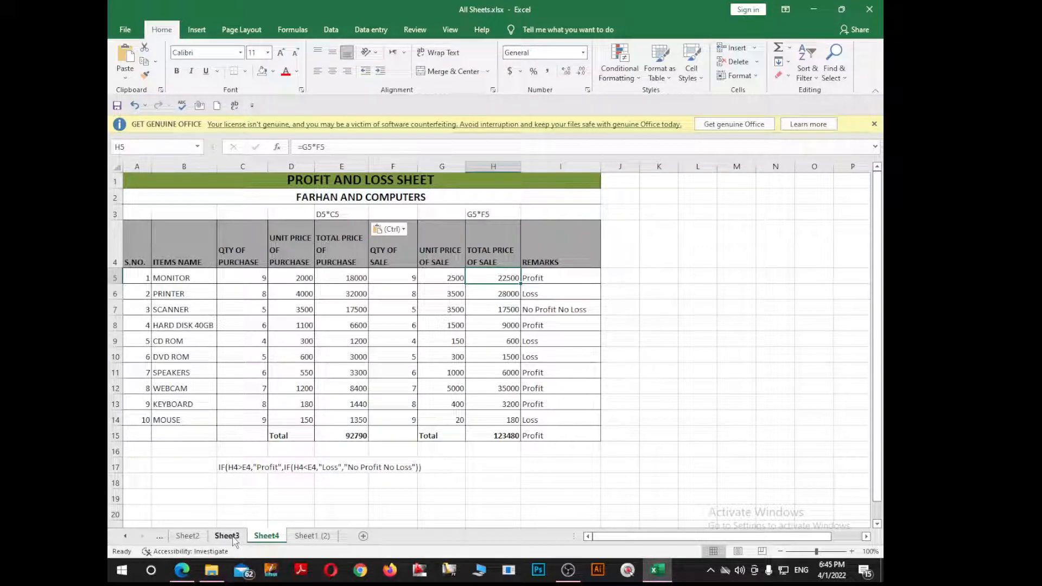
# Step: Switch to Sheet3's Mark Sheet and scroll down to the grade threshold table
pyautogui.click(303, 537)
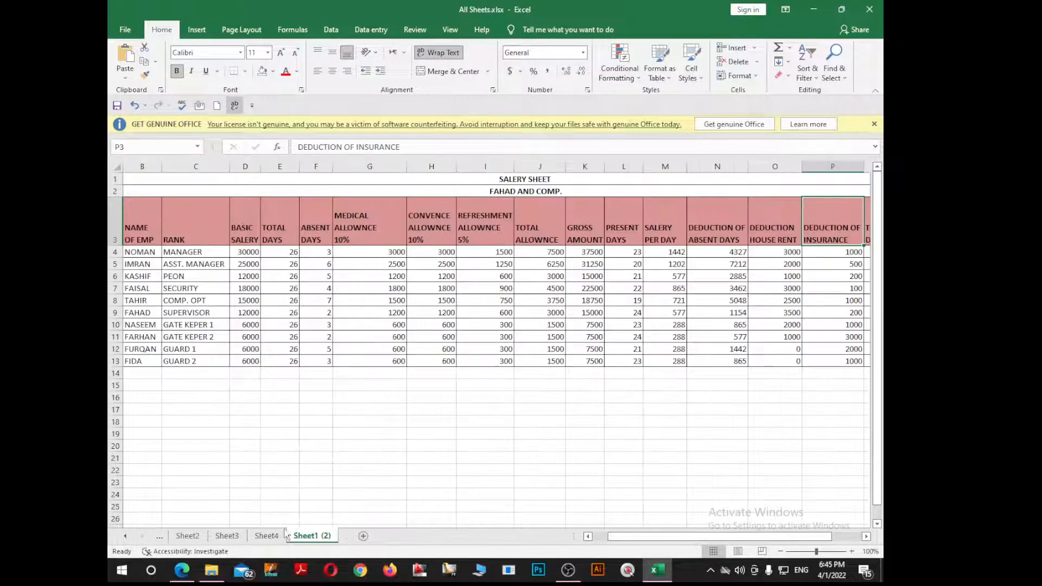
pyautogui.click(222, 536)
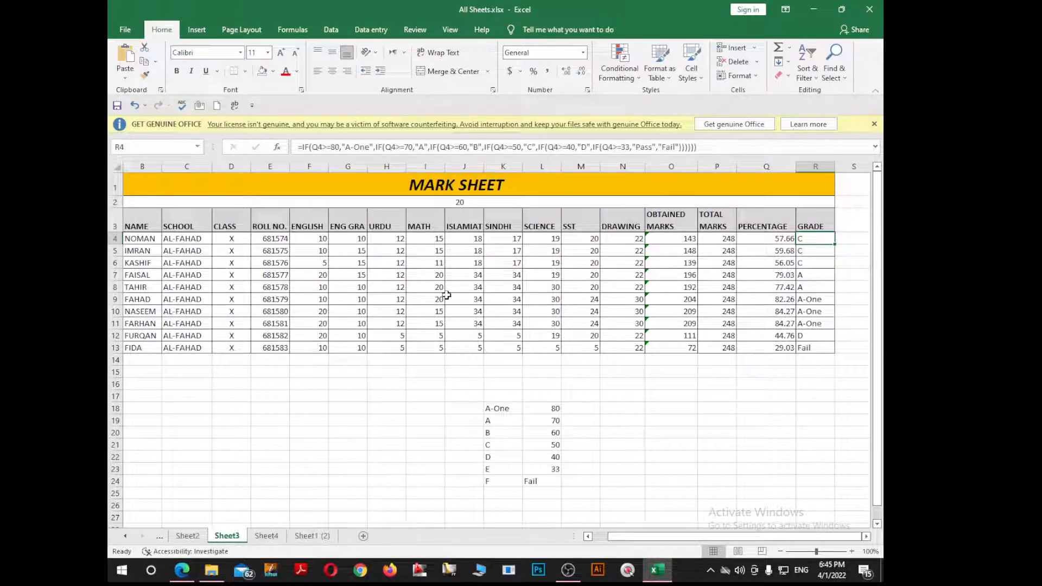
pyautogui.keyDown('ctrl'); pyautogui.scroll(-1, 450, 300); pyautogui.keyUp('ctrl')
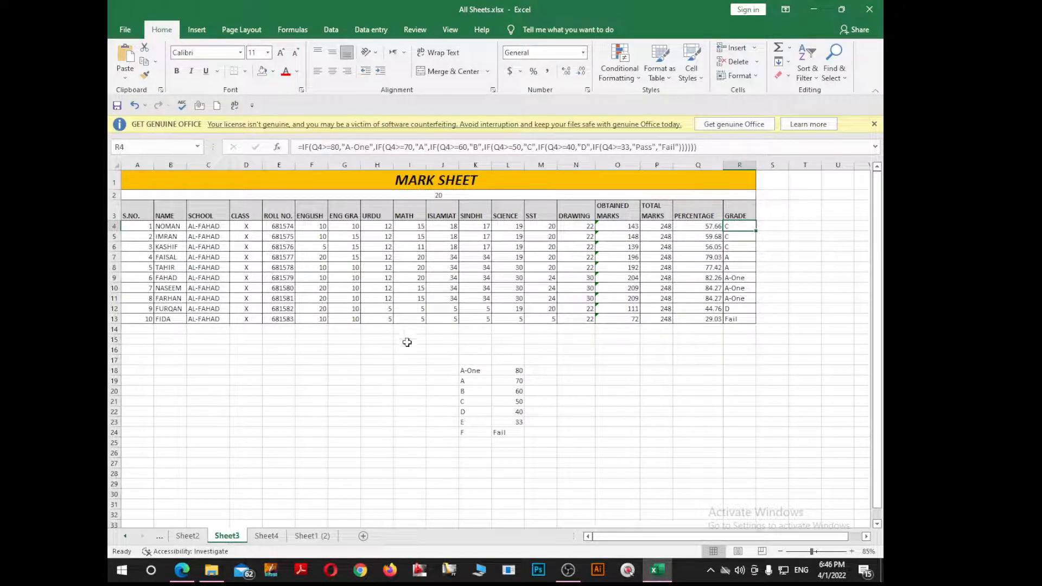
pyautogui.click(609, 411)
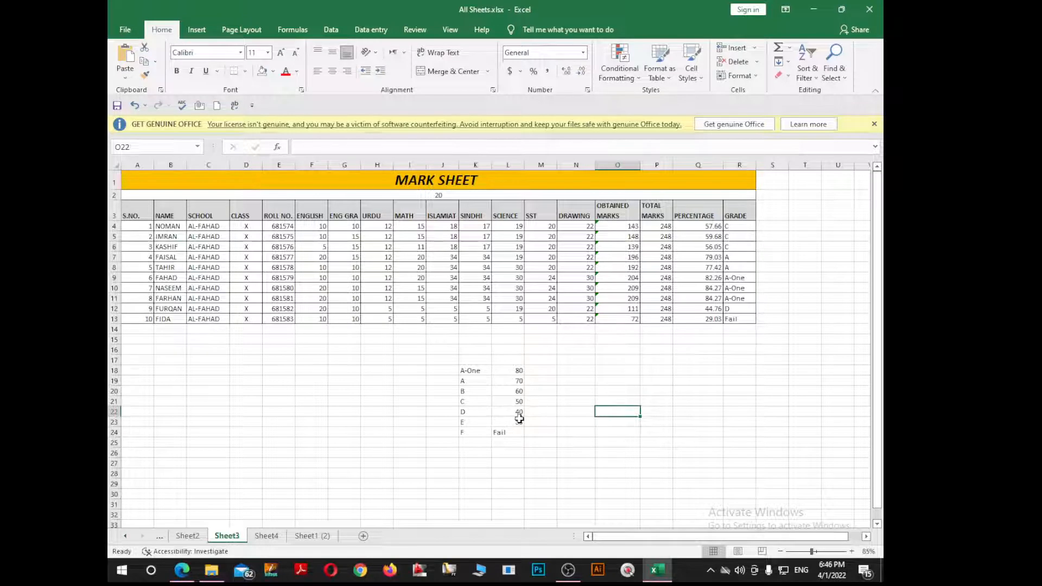
pyautogui.keyDown('ctrl'); pyautogui.scroll(1, 519, 418); pyautogui.keyUp('ctrl')
pyautogui.scroll(-1, 624, 477)
pyautogui.moveTo(676, 538)
pyautogui.mouseDown()
pyautogui.moveTo(664, 544)
pyautogui.moveTo(676, 543)
pyautogui.mouseUp()
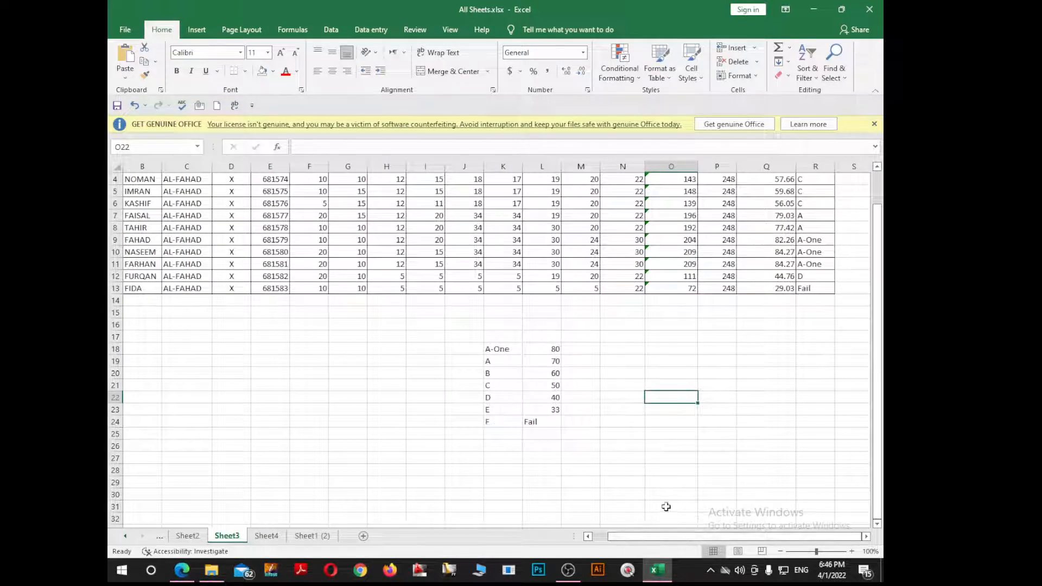
# Step: Put 33 back as the E row's threshold after a mistaken Pass entry
pyautogui.click(556, 411)
pyautogui.write('Pass')
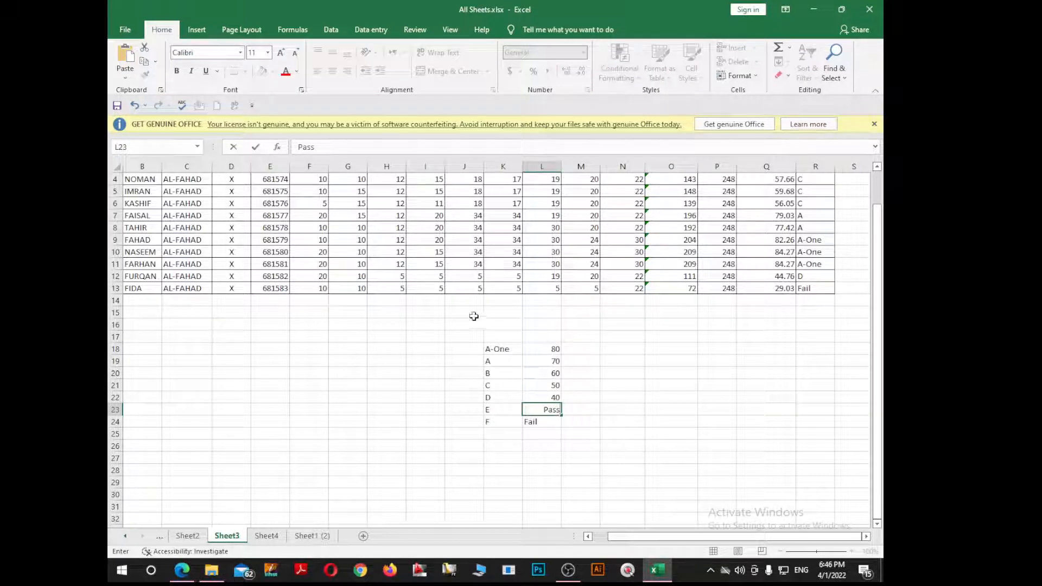
pyautogui.click(613, 374)
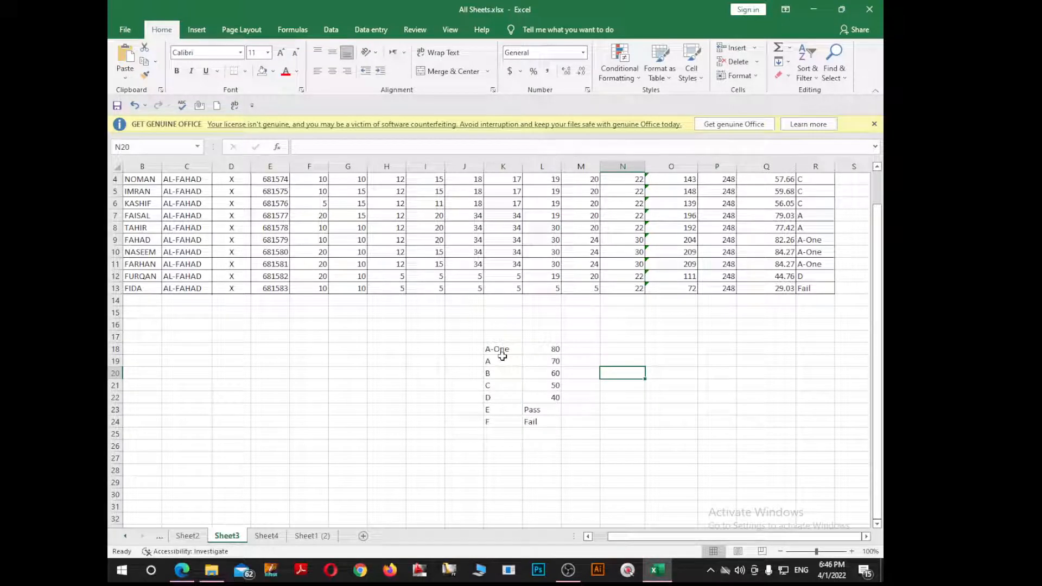
pyautogui.click(550, 364)
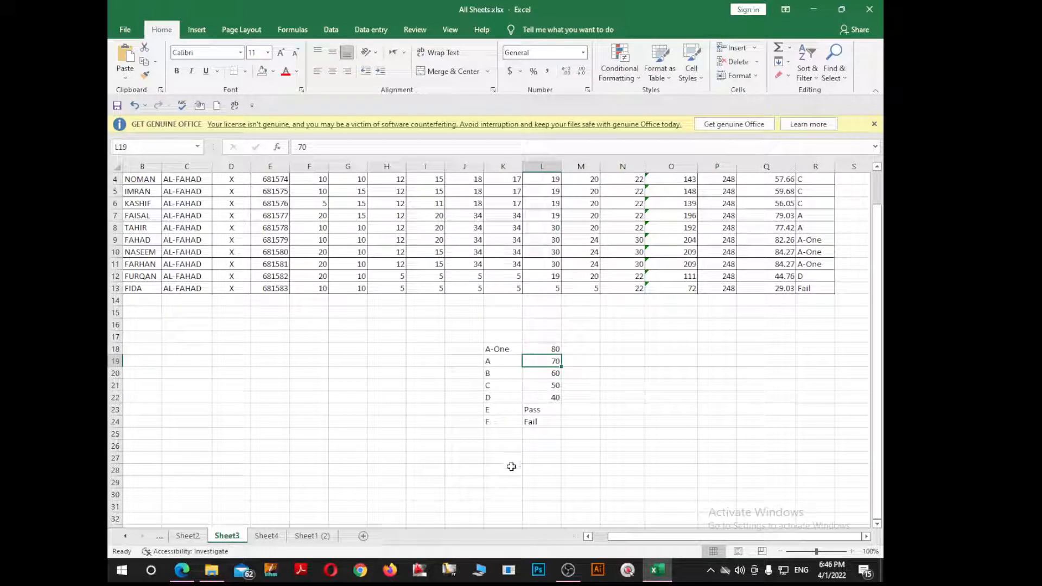
pyautogui.click(492, 409)
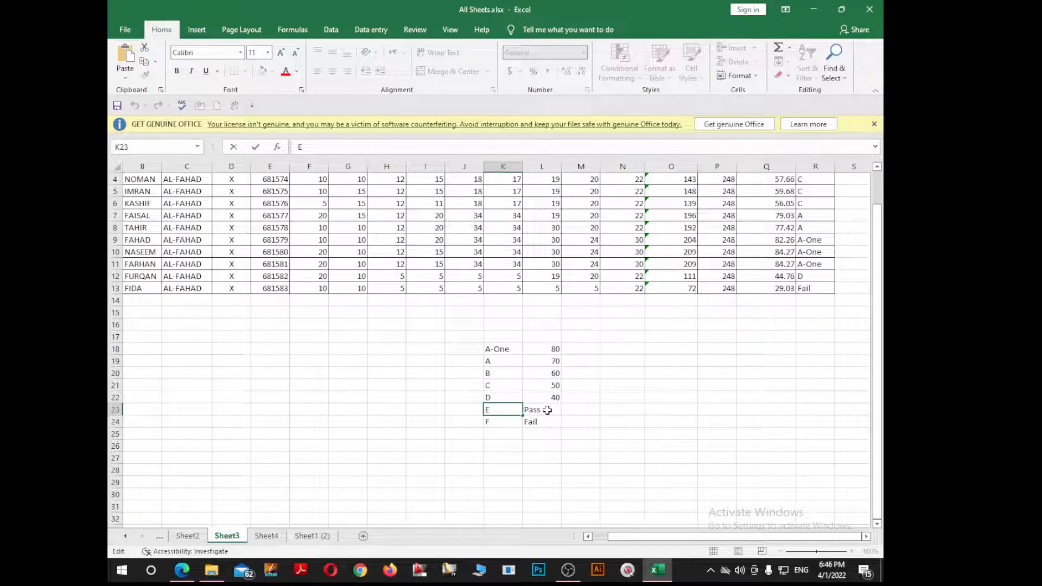
pyautogui.click(538, 410)
pyautogui.write('33')
pyautogui.press('Return')
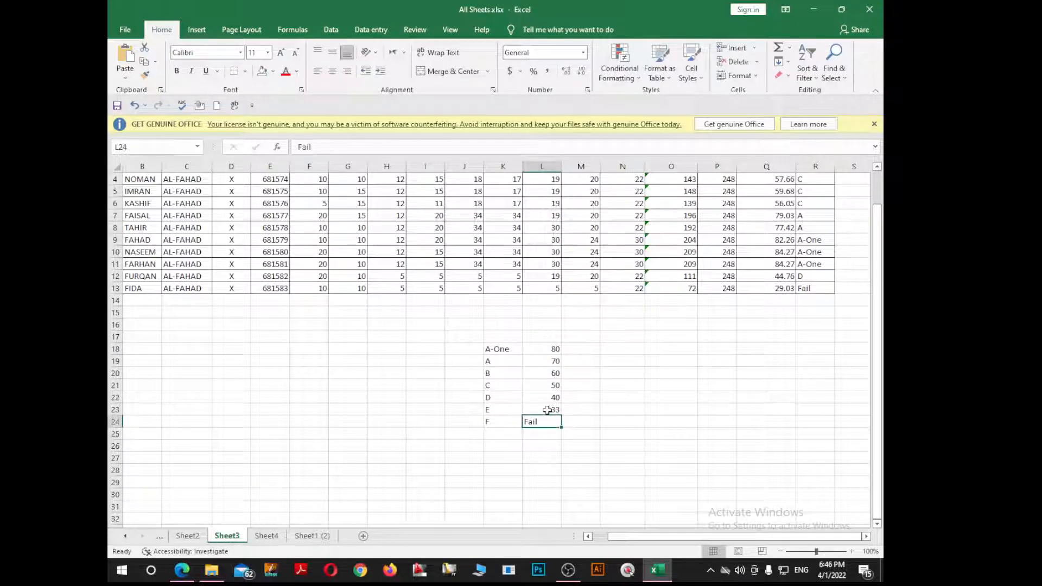
# Step: Relabel the E row as Pass and the F row as Fail with value 32
pyautogui.click(491, 411)
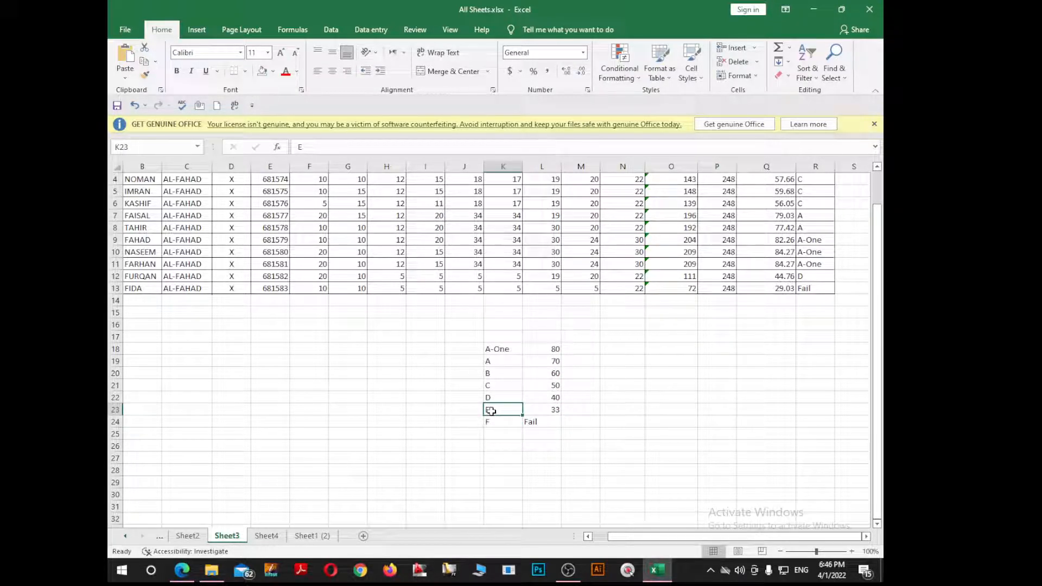
pyautogui.write('Pass')
pyautogui.press('Return')
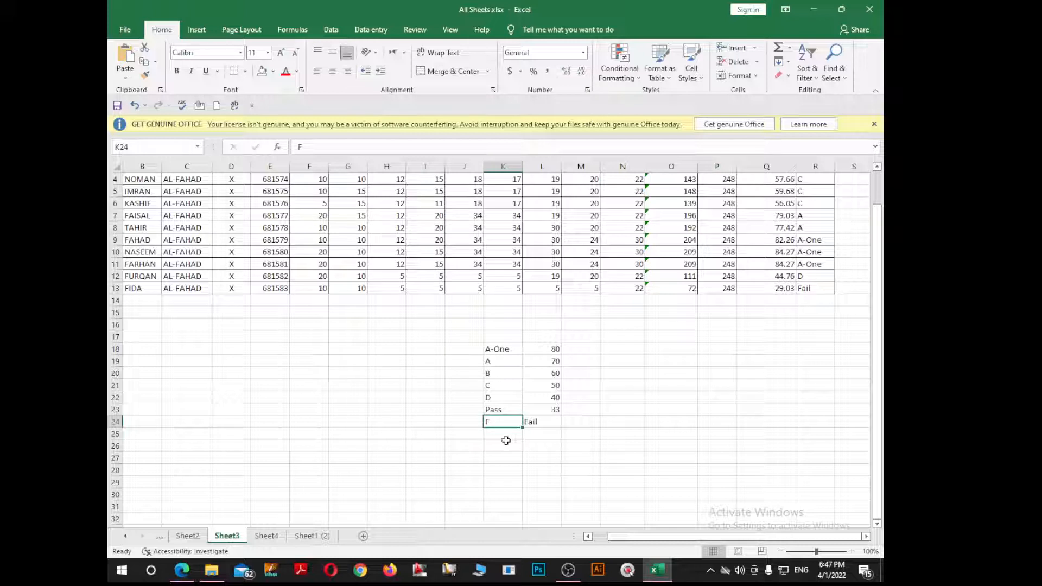
pyautogui.write('Fai')
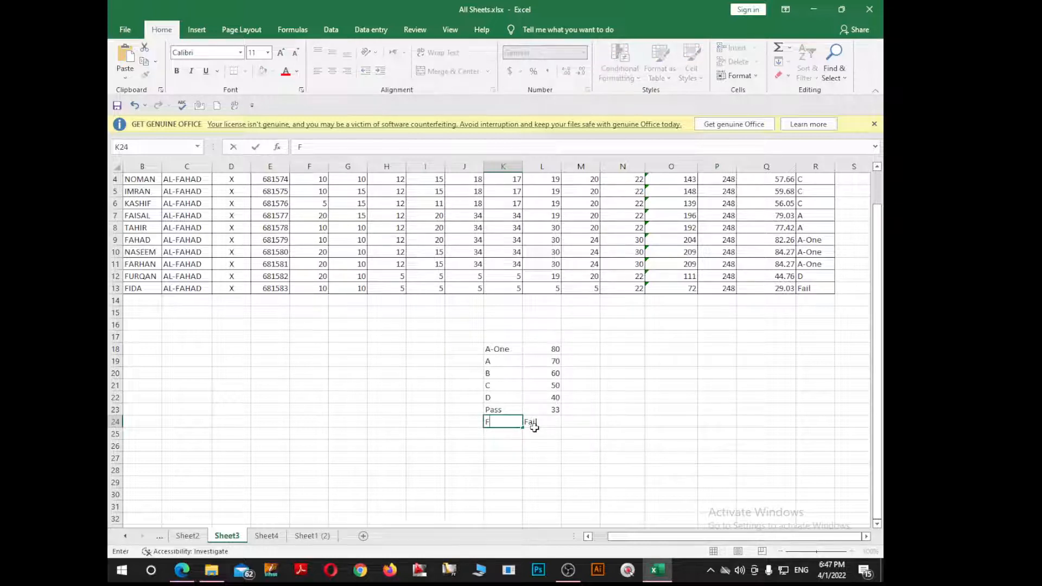
pyautogui.write('l')
pyautogui.click(535, 428)
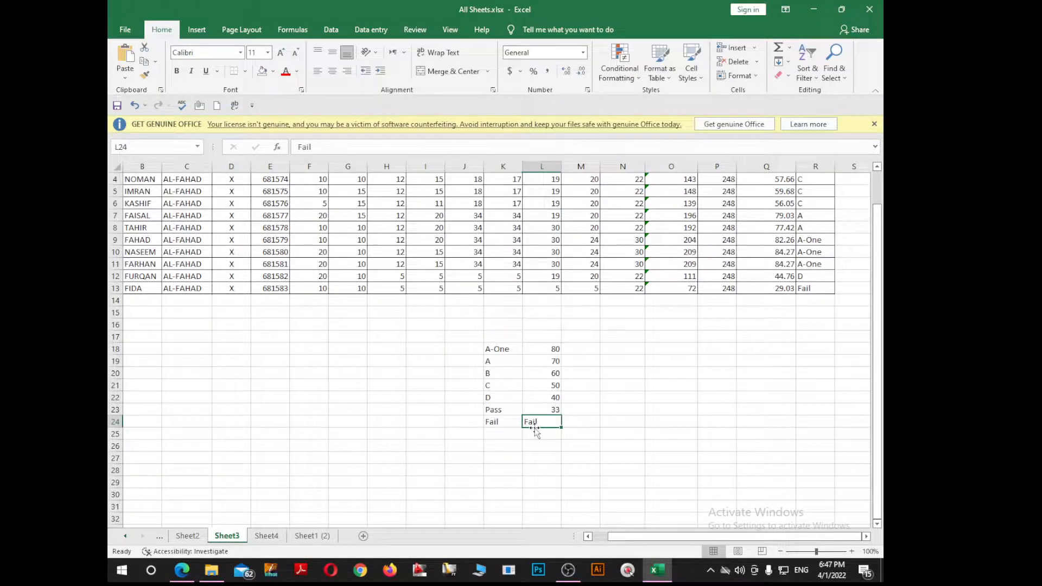
pyautogui.write('32')
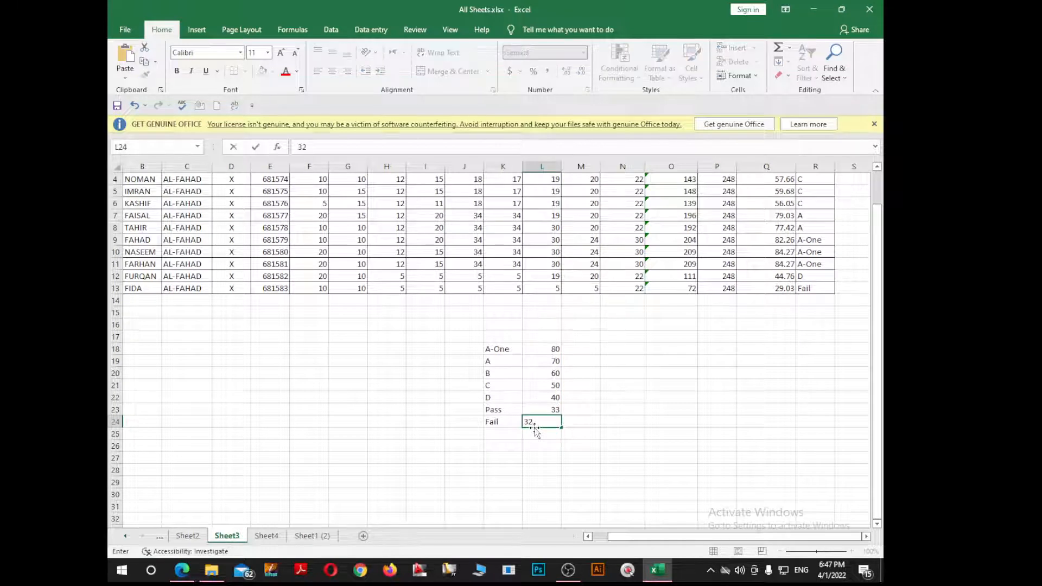
pyautogui.press('Return')
pyautogui.click(586, 408)
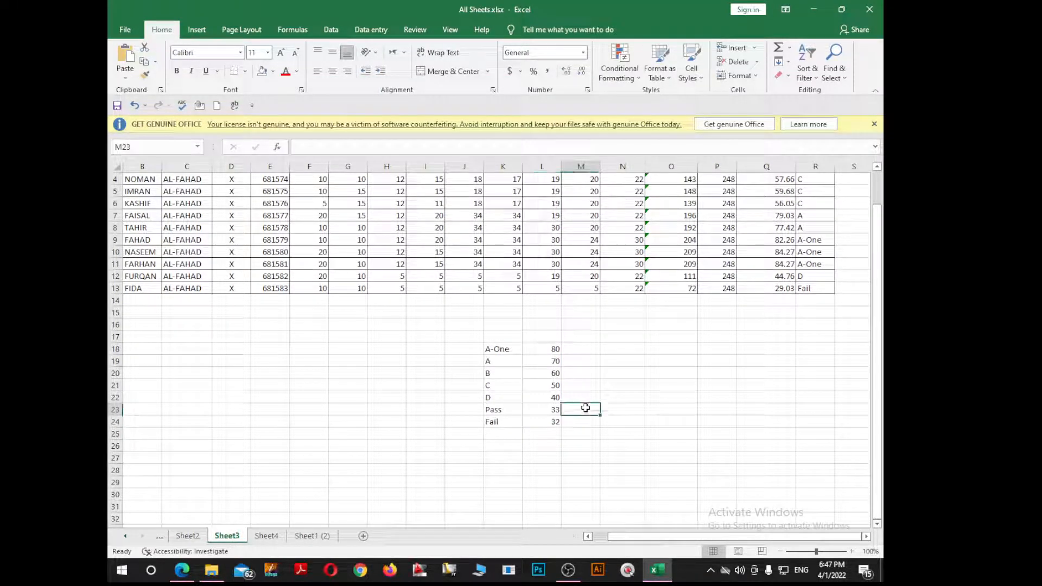
pyautogui.scroll(1, 195, 378)
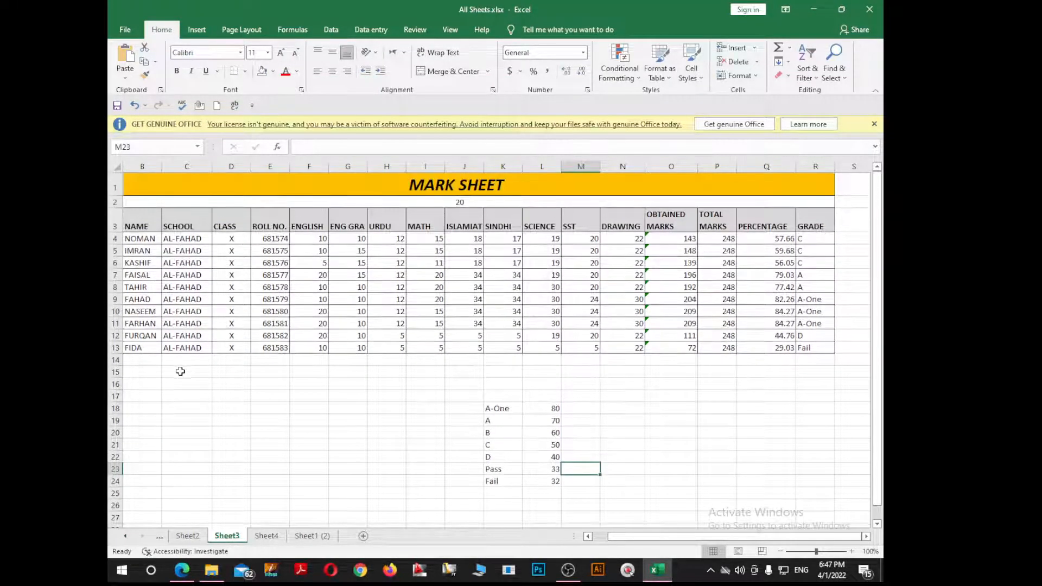
# Step: Unmerge row 2 under the MARK SHEET title and select cell A2 holding 20
pyautogui.click(356, 186)
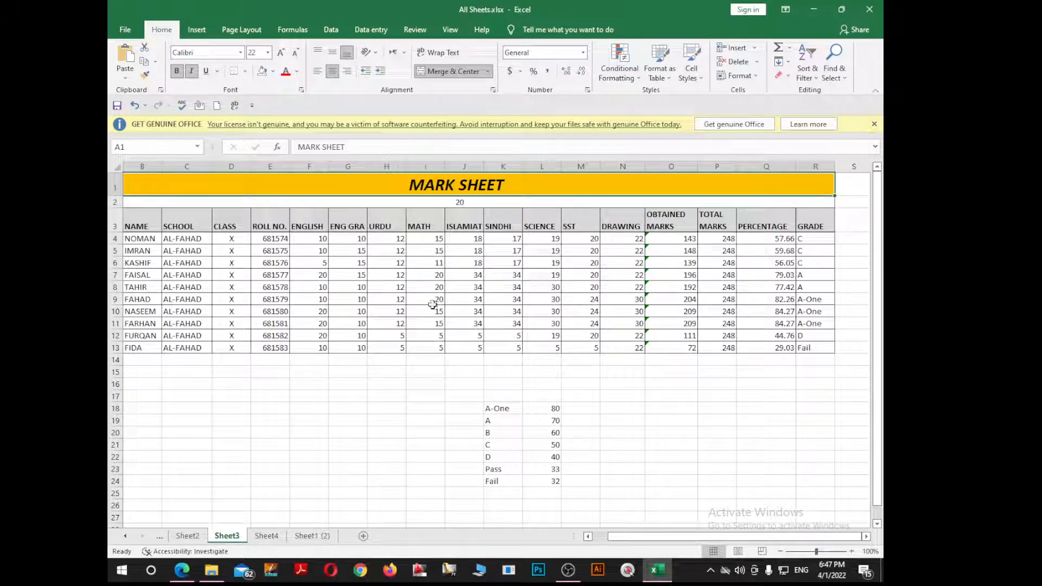
pyautogui.click(303, 204)
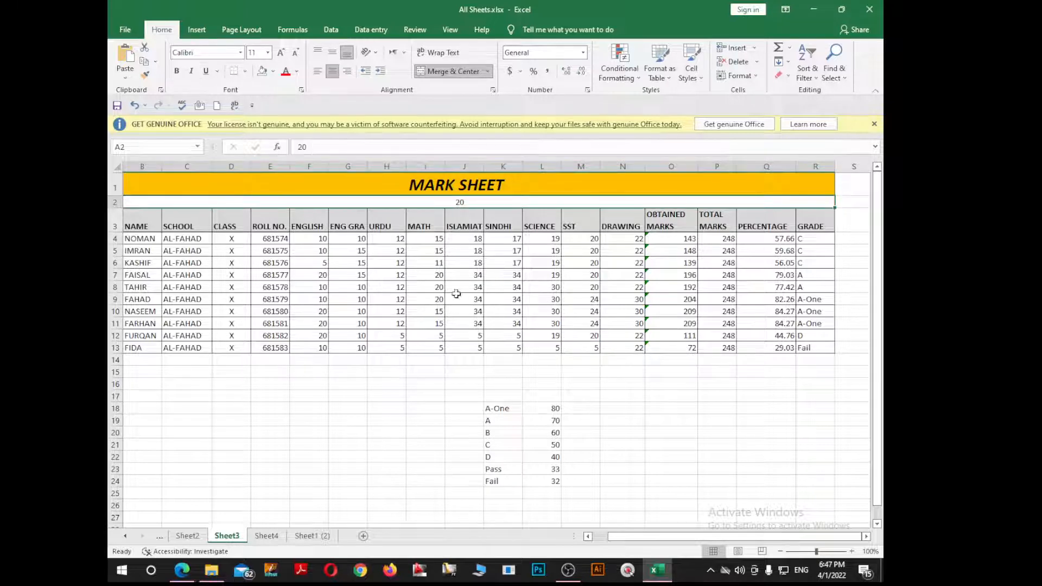
pyautogui.click(452, 73)
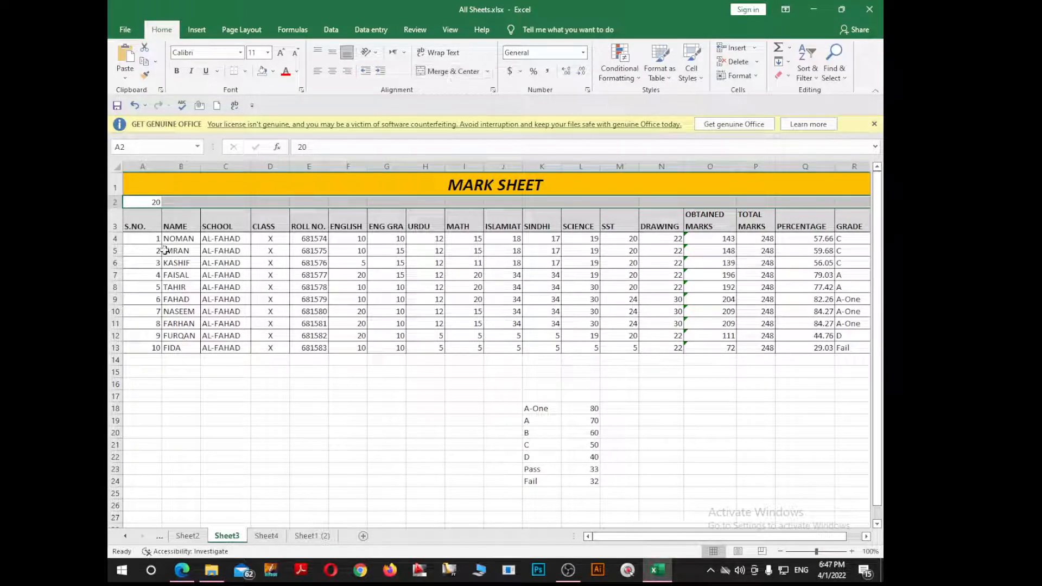
pyautogui.click(157, 202)
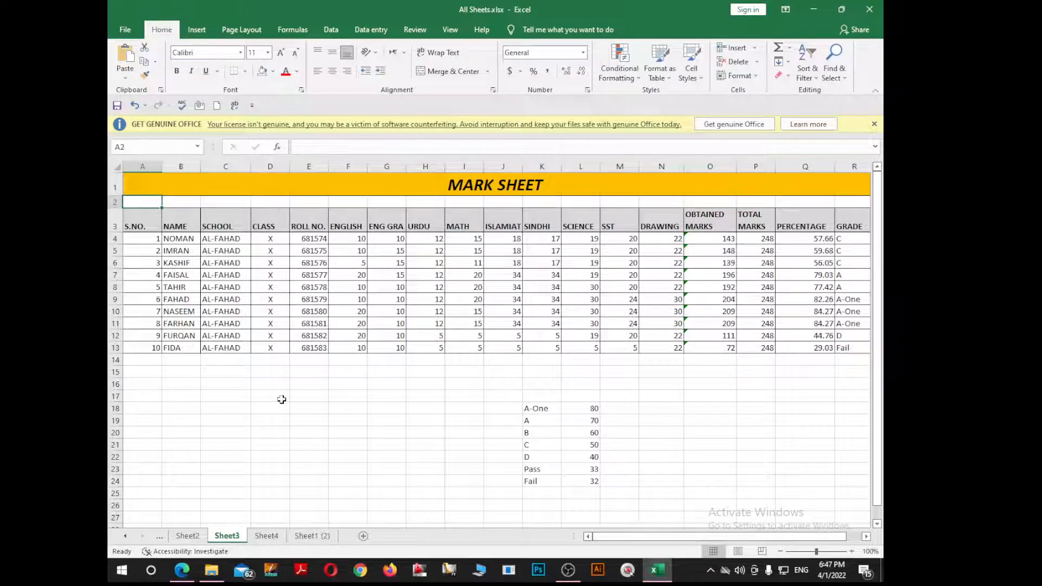
pyautogui.click(296, 434)
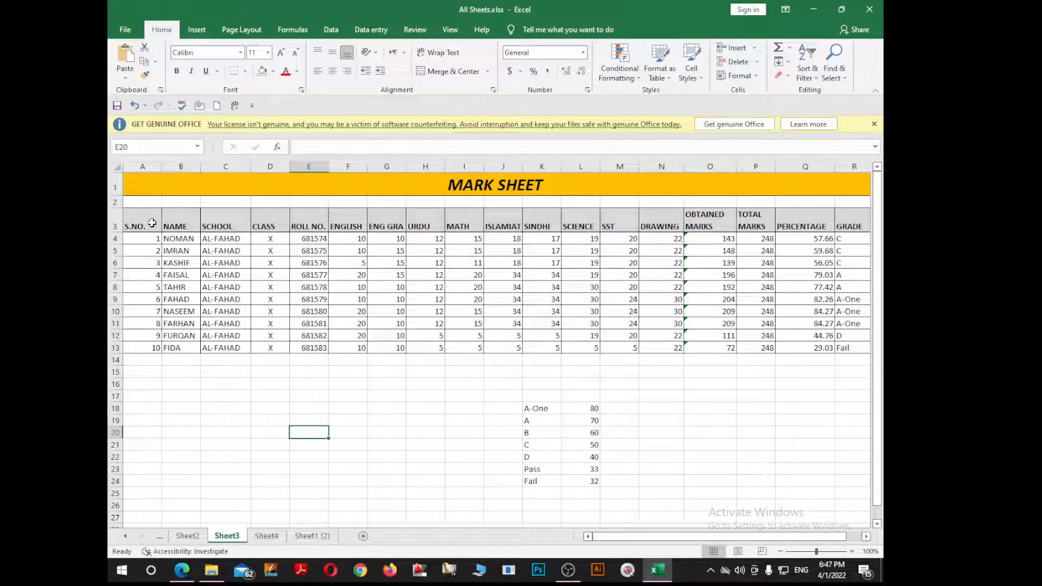
# Step: Select each column's entries in turn, ending on the obtained marks through grade block
pyautogui.moveTo(153, 222); pyautogui.dragTo(163, 347)
pyautogui.moveTo(185, 227); pyautogui.dragTo(193, 344)
pyautogui.moveTo(228, 226); pyautogui.dragTo(239, 349)
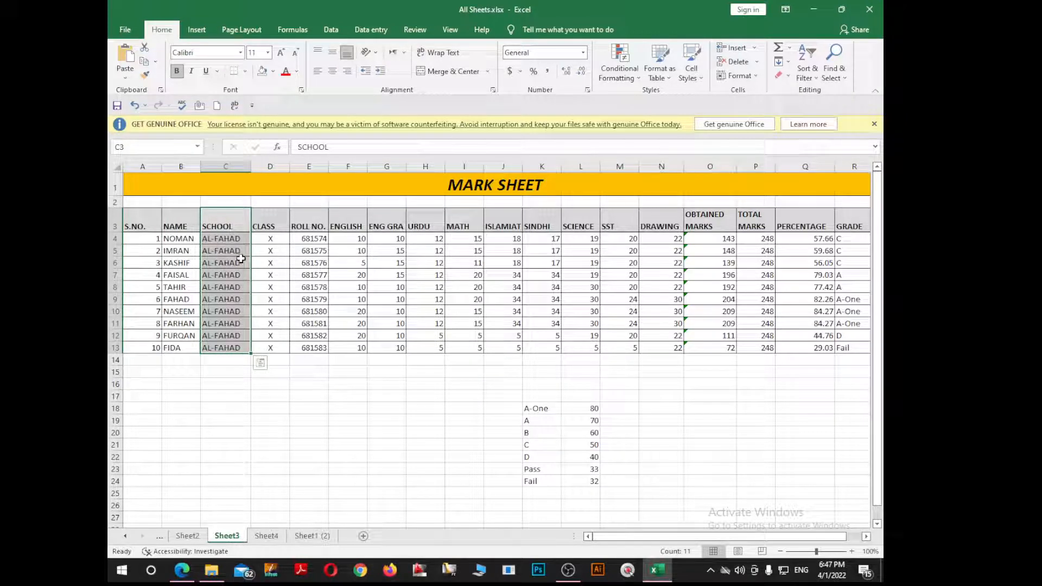
pyautogui.moveTo(280, 231); pyautogui.dragTo(281, 323)
pyautogui.moveTo(325, 221); pyautogui.dragTo(327, 334)
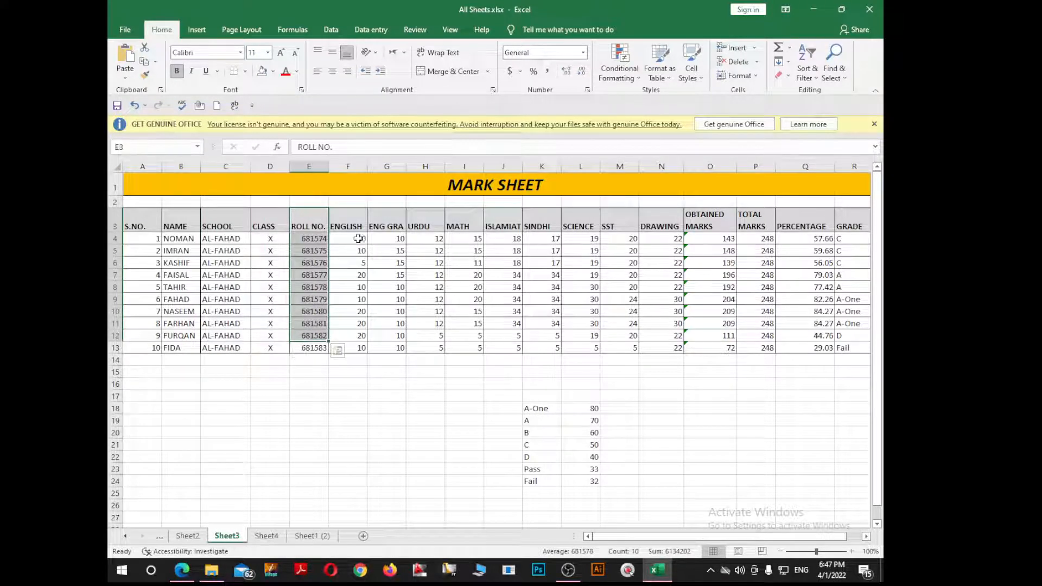
pyautogui.moveTo(359, 229); pyautogui.dragTo(361, 300)
pyautogui.moveTo(394, 225); pyautogui.dragTo(401, 312)
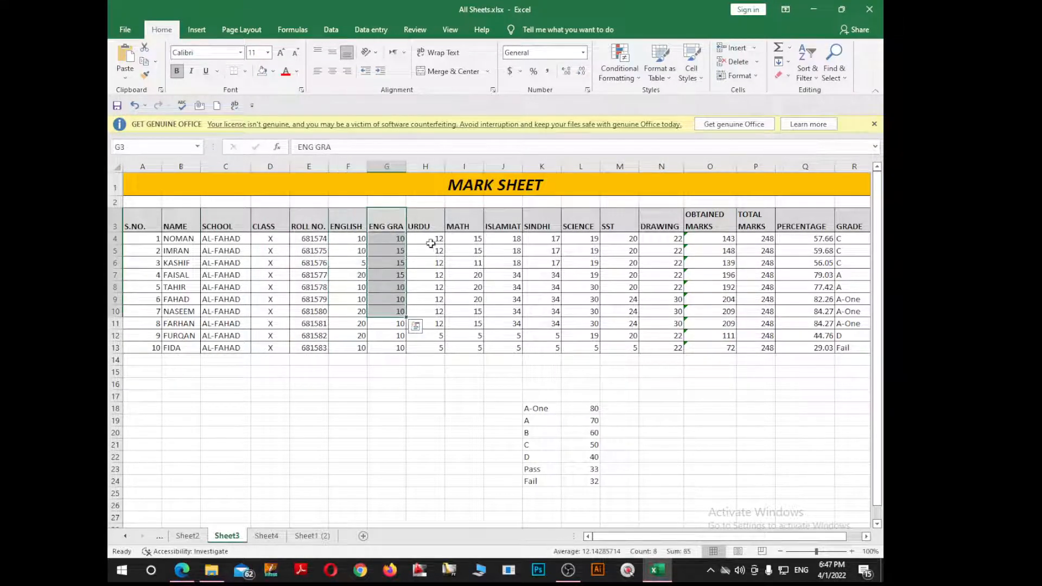
pyautogui.moveTo(432, 227); pyautogui.dragTo(440, 310)
pyautogui.moveTo(464, 227); pyautogui.dragTo(476, 302)
pyautogui.moveTo(503, 227); pyautogui.dragTo(516, 263)
pyautogui.moveTo(542, 226); pyautogui.dragTo(596, 274)
pyautogui.moveTo(620, 227); pyautogui.dragTo(633, 287)
pyautogui.moveTo(678, 262); pyautogui.dragTo(677, 271)
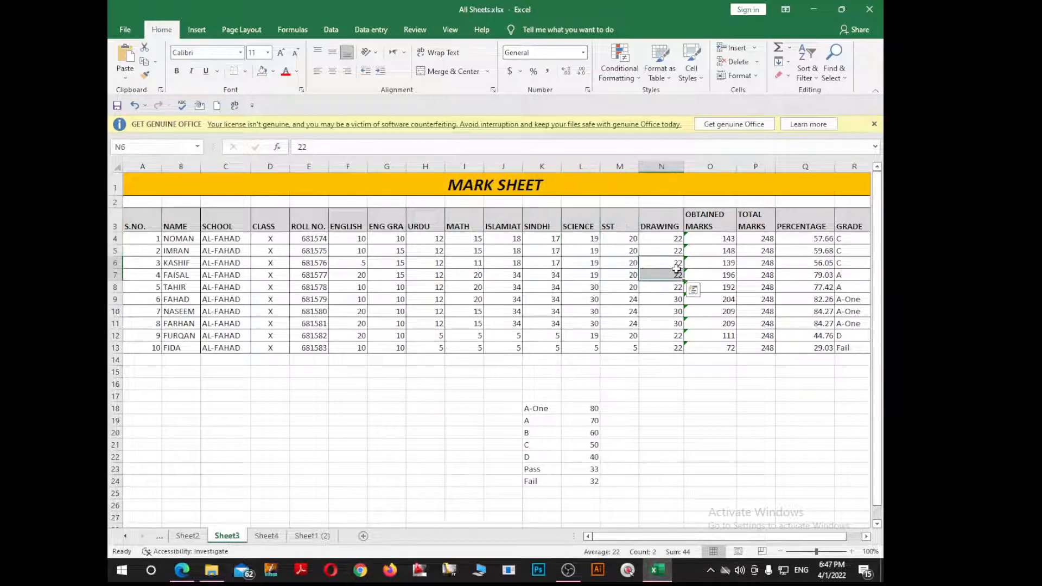
pyautogui.moveTo(720, 239); pyautogui.dragTo(778, 357)
# Step: Clear the results block and set English, Eng Gra, Urdu and Math maximums to 20
pyautogui.press('Delete')
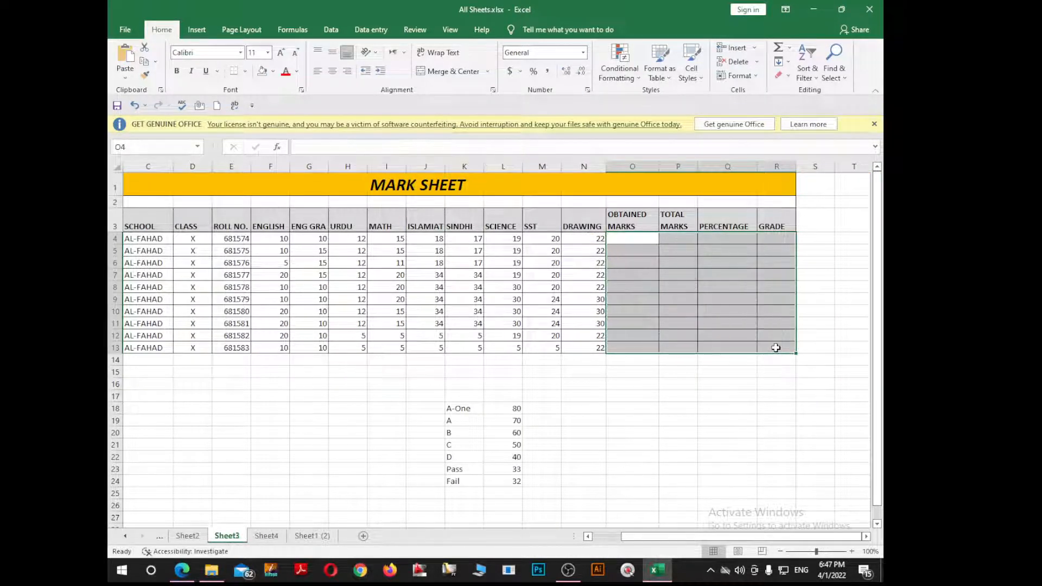
pyautogui.click(673, 311)
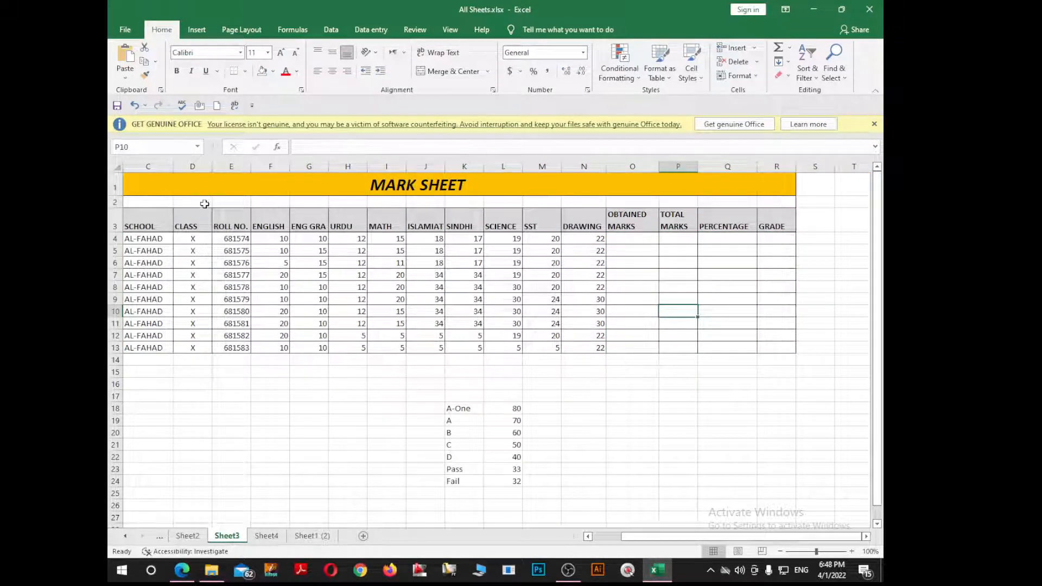
pyautogui.click(276, 203)
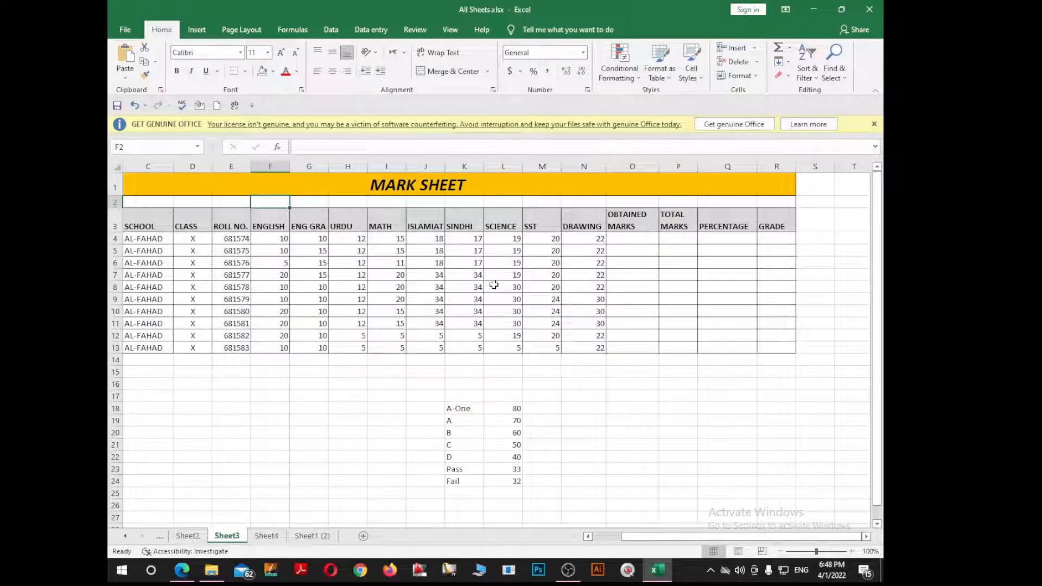
pyautogui.write('20')
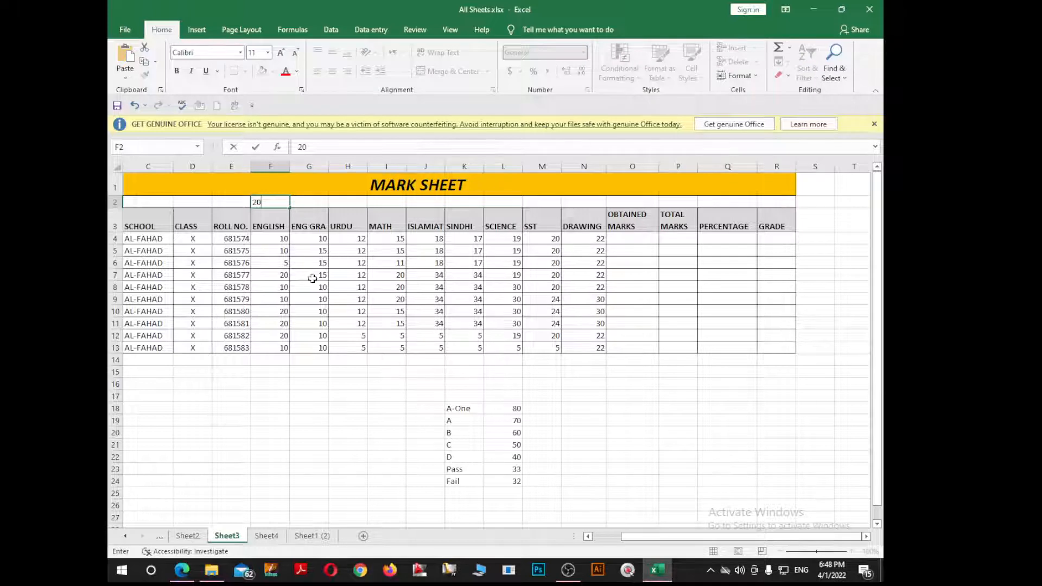
pyautogui.click(274, 208)
pyautogui.click(305, 203)
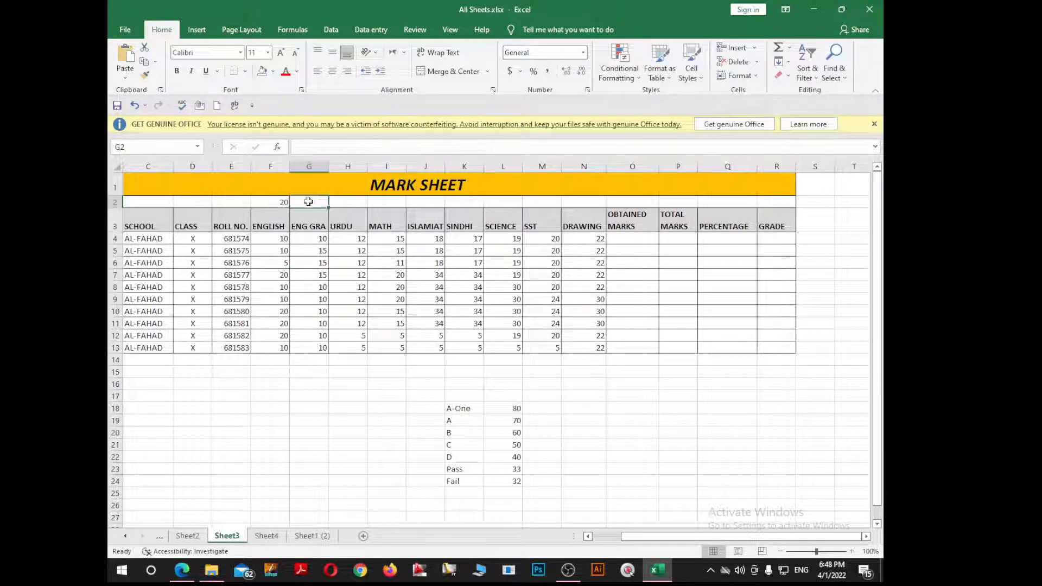
pyautogui.write('20')
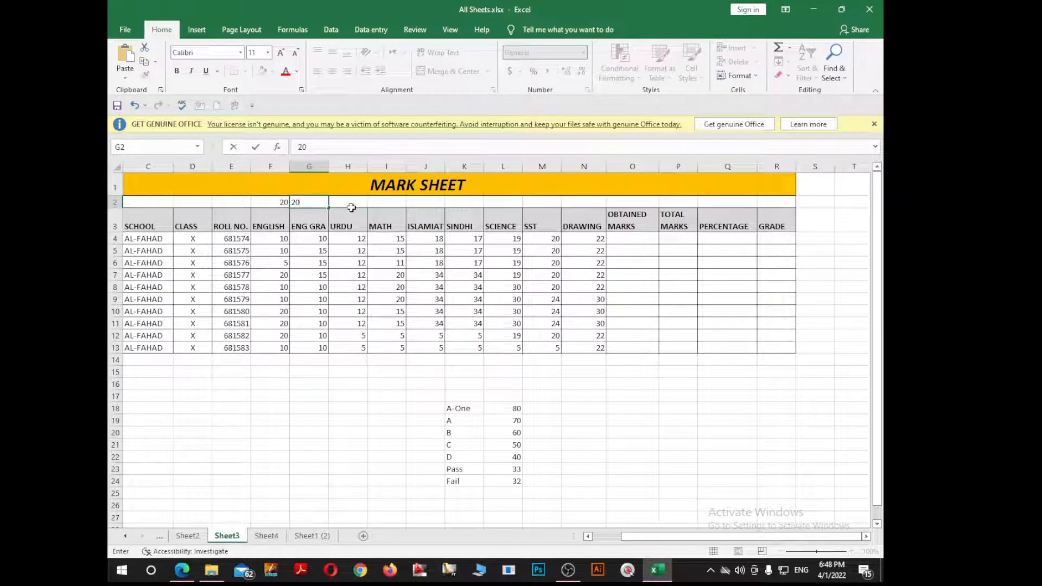
pyautogui.click(354, 201)
pyautogui.write('20')
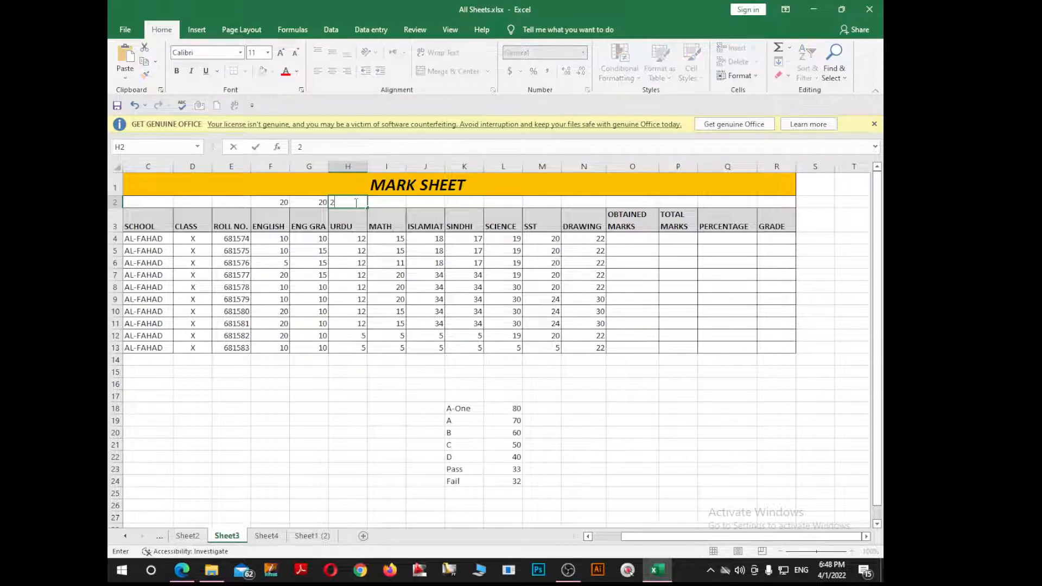
pyautogui.click(398, 202)
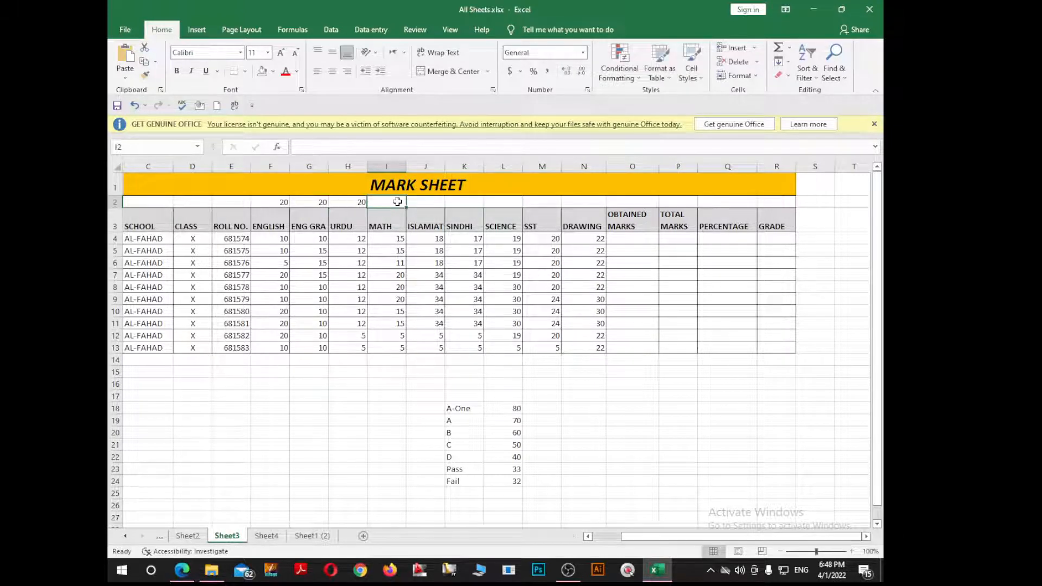
pyautogui.write('20')
pyautogui.click(424, 204)
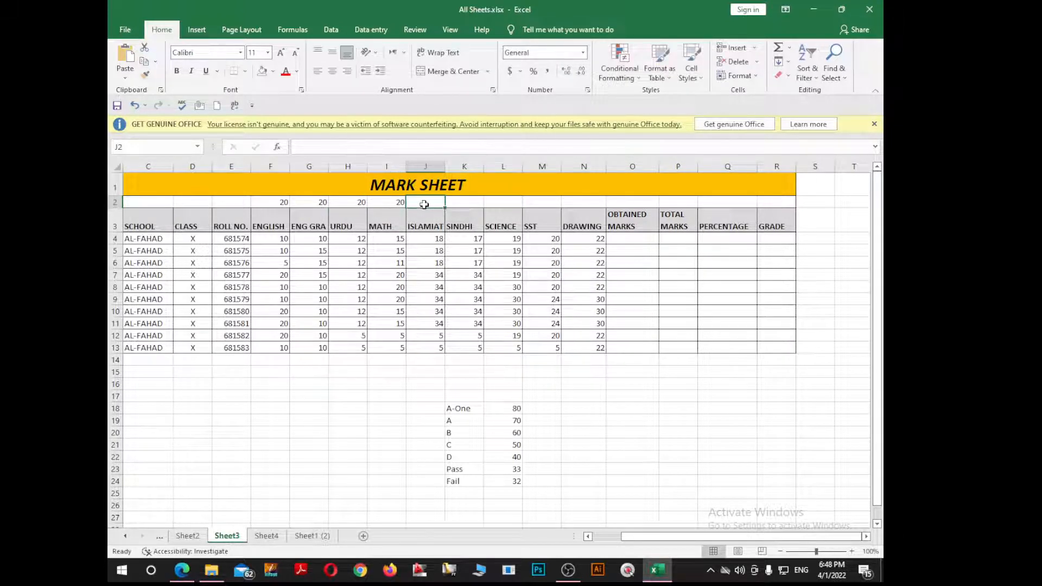
# Step: Set Islamiat, Sindhi and Science maximums to 35, and SST and Drawing to 30
pyautogui.write('35')
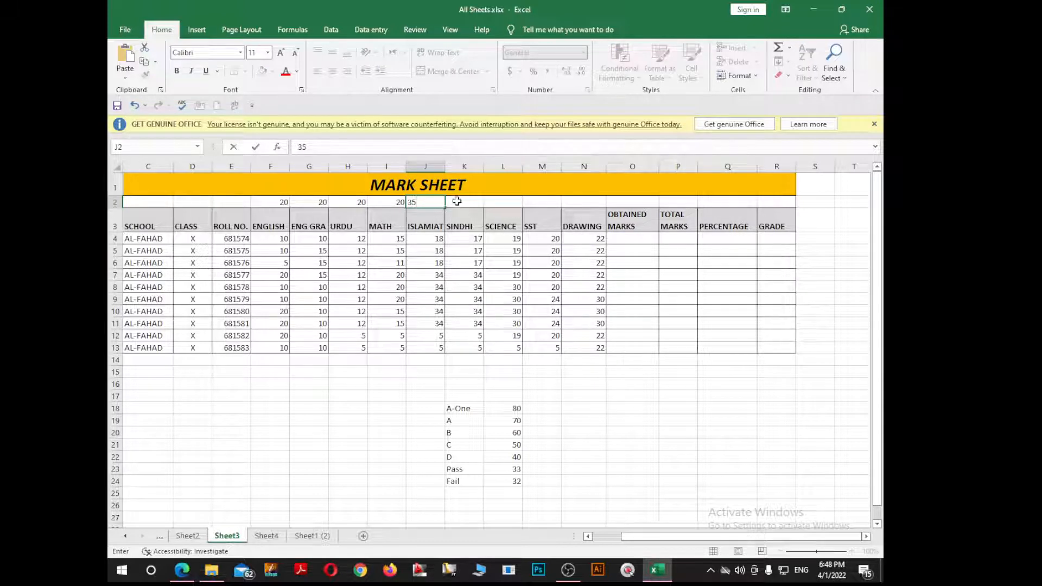
pyautogui.click(460, 200)
pyautogui.write('35')
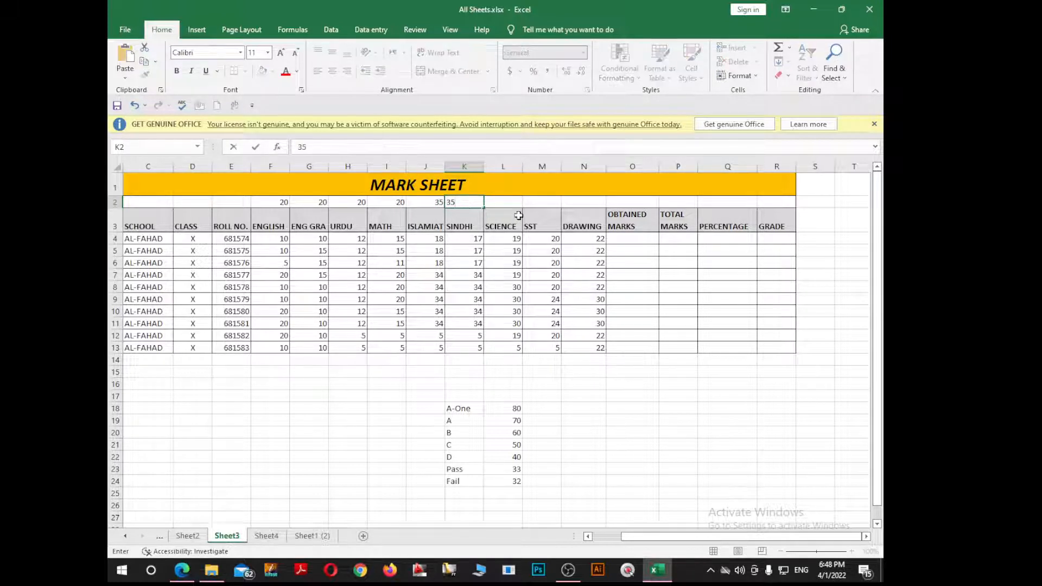
pyautogui.click(511, 205)
pyautogui.write('35')
pyautogui.click(540, 205)
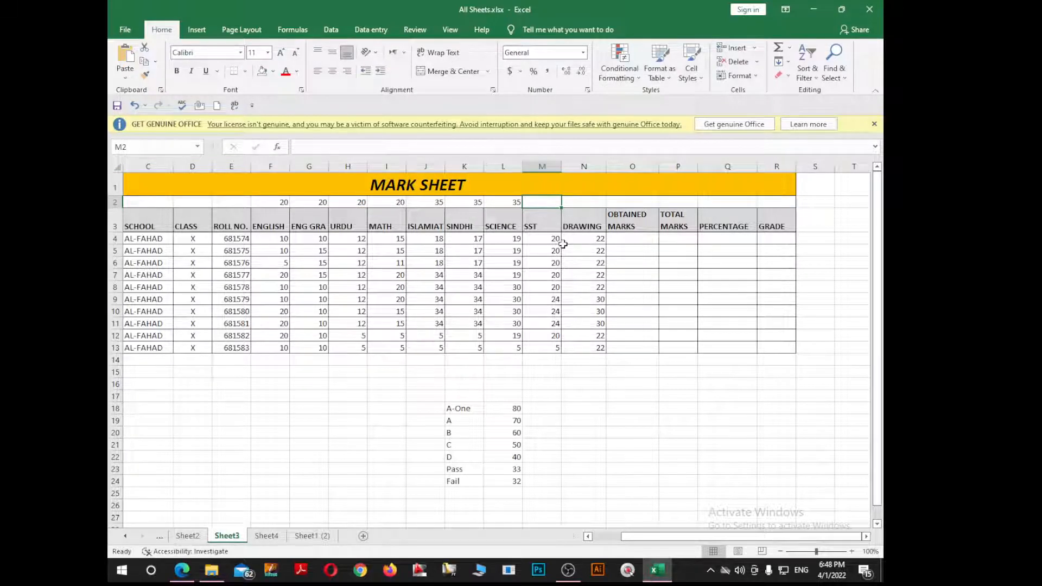
pyautogui.write('35')
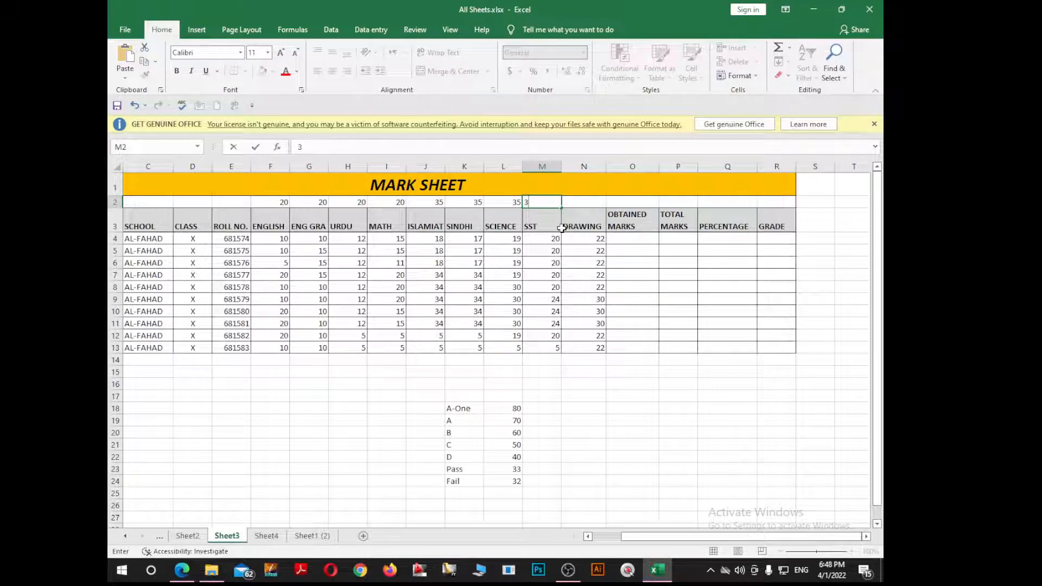
pyautogui.press('BackSpace')
pyautogui.write('0')
pyautogui.click(593, 204)
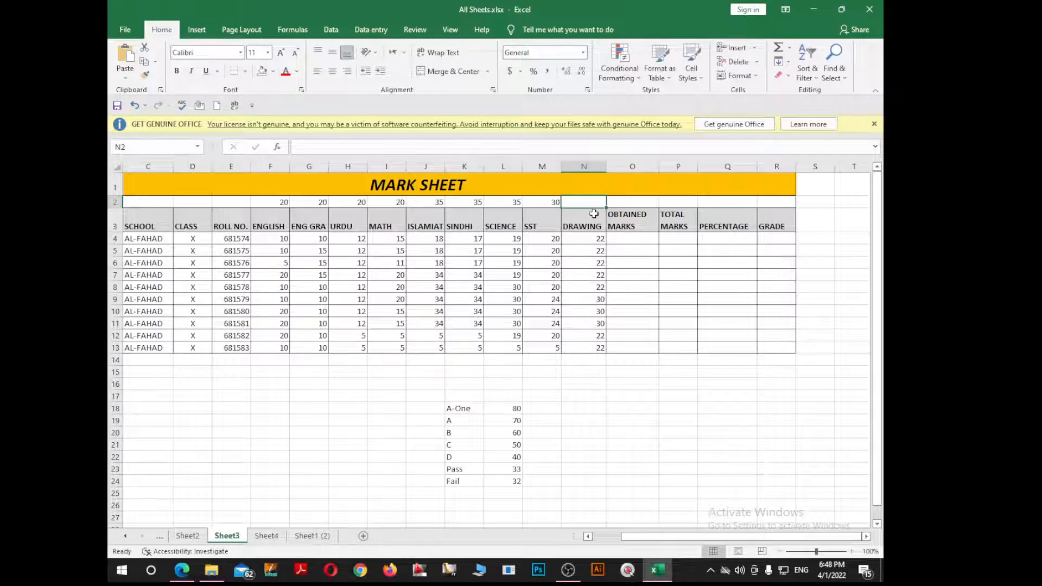
pyautogui.write('30')
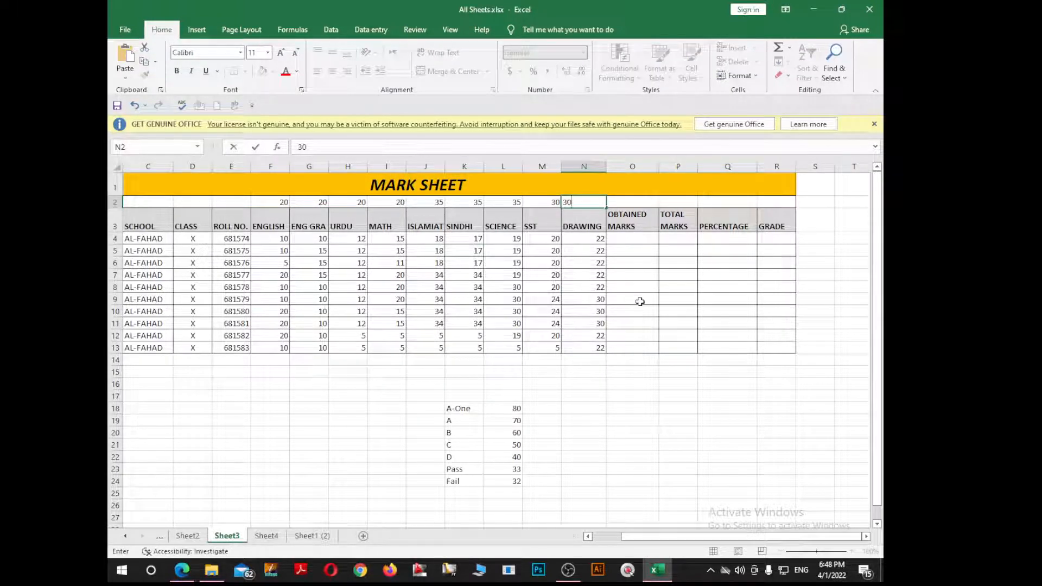
pyautogui.click(640, 302)
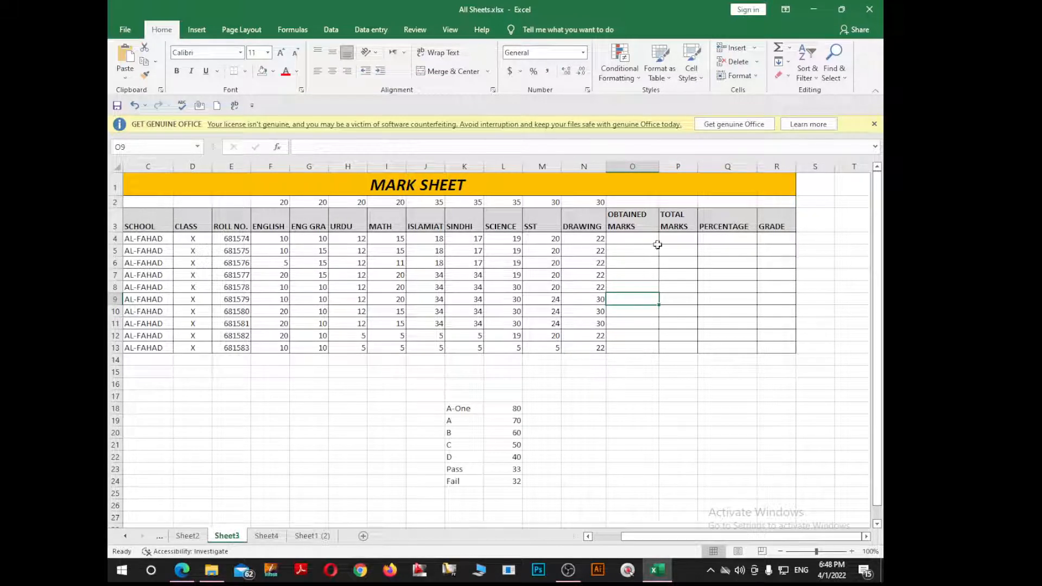
# Step: AutoSum subject marks F4:N4 into O4 and fill it down to O13 (143 down to 72)
pyautogui.moveTo(669, 537); pyautogui.dragTo(634, 544)
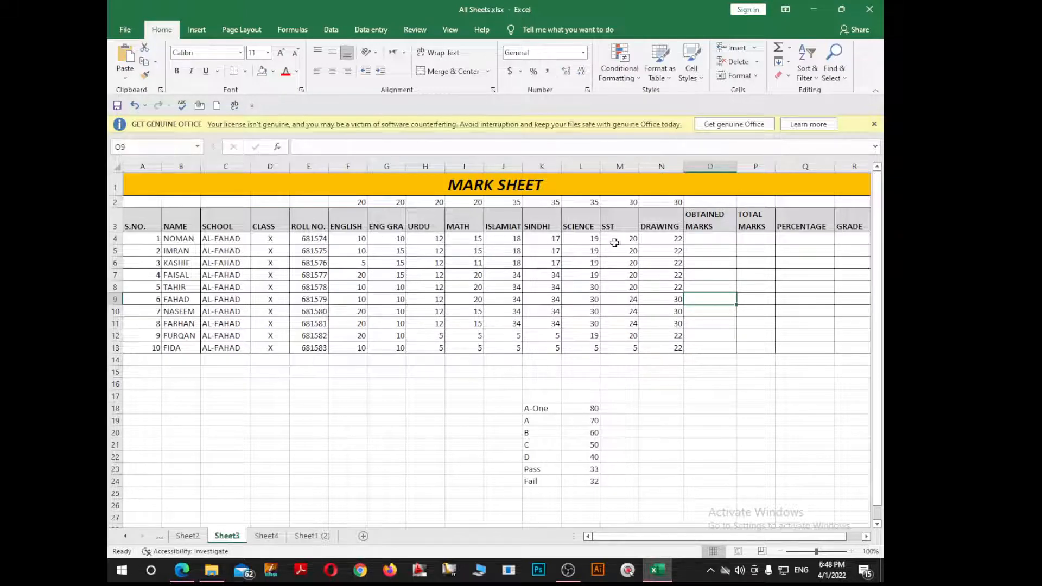
pyautogui.moveTo(654, 539); pyautogui.dragTo(712, 534)
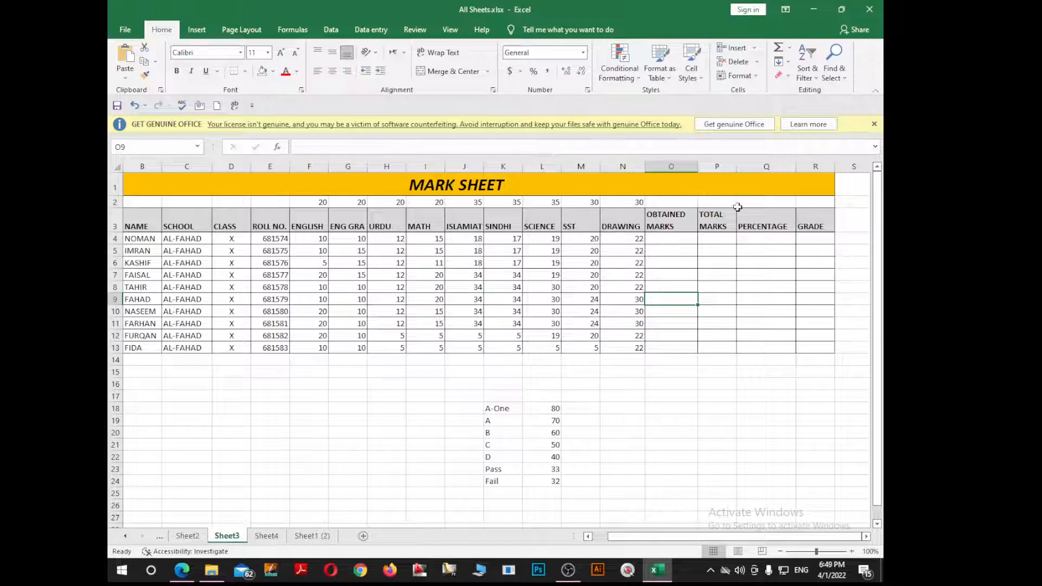
pyautogui.click(665, 238)
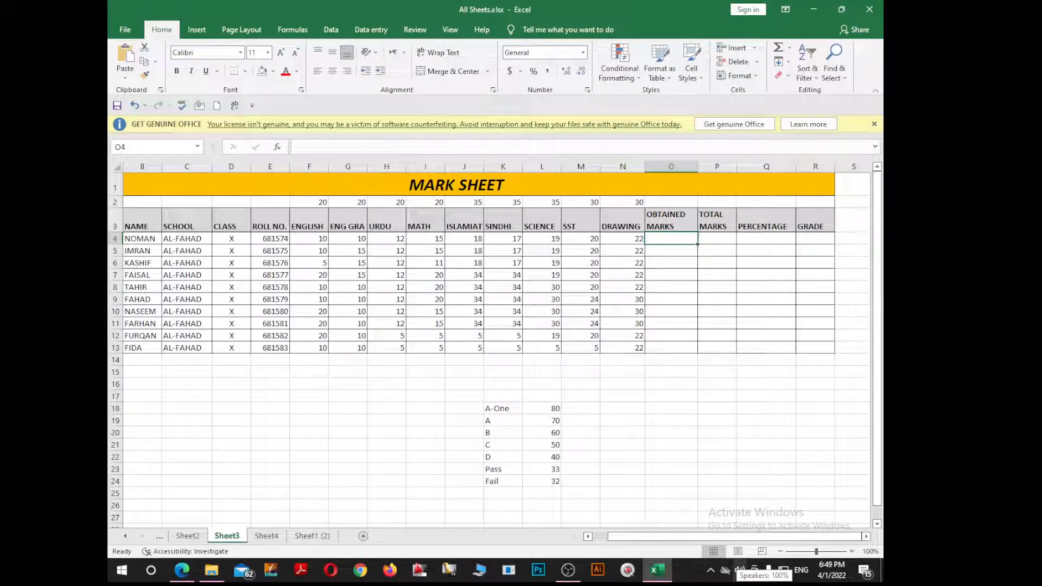
pyautogui.hotkey('alt', '=')
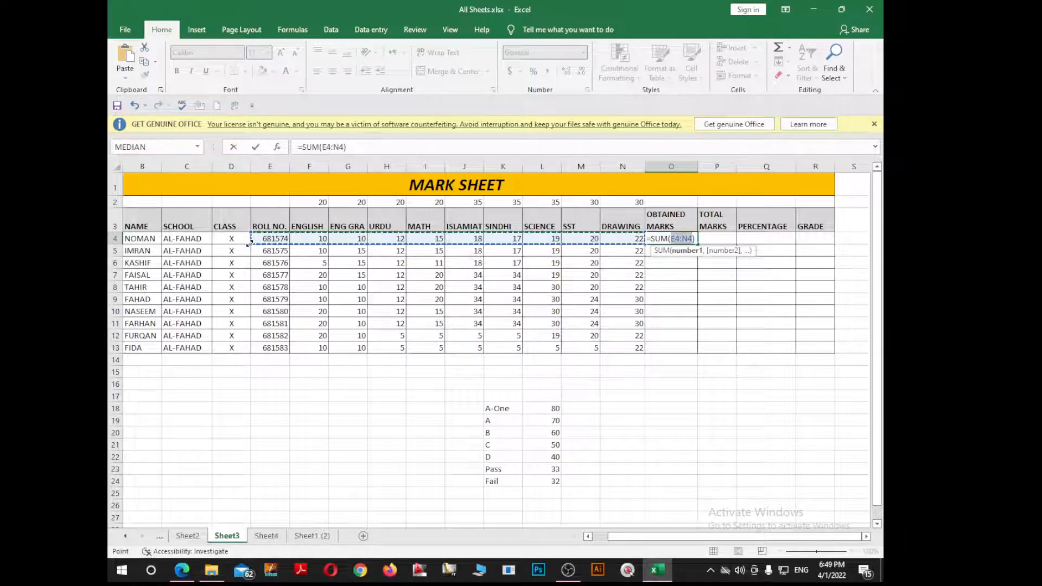
pyautogui.moveTo(296, 240); pyautogui.dragTo(625, 239)
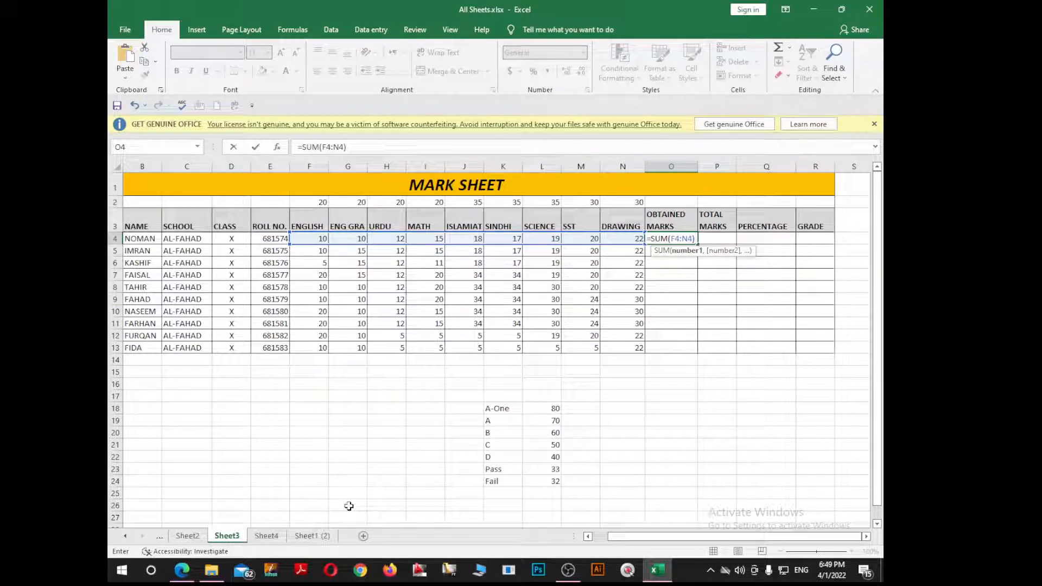
pyautogui.press('Return')
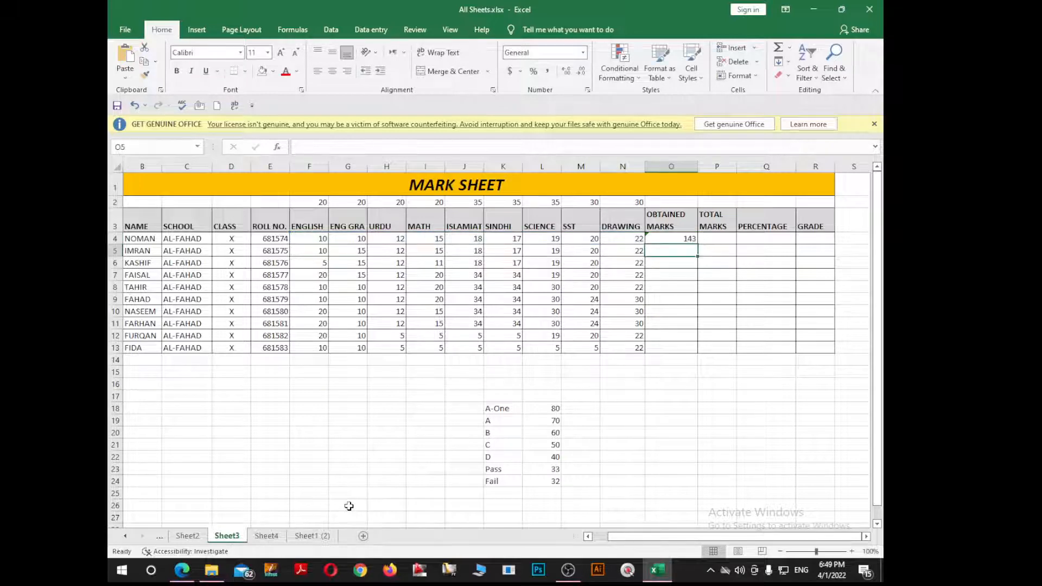
pyautogui.click(679, 241)
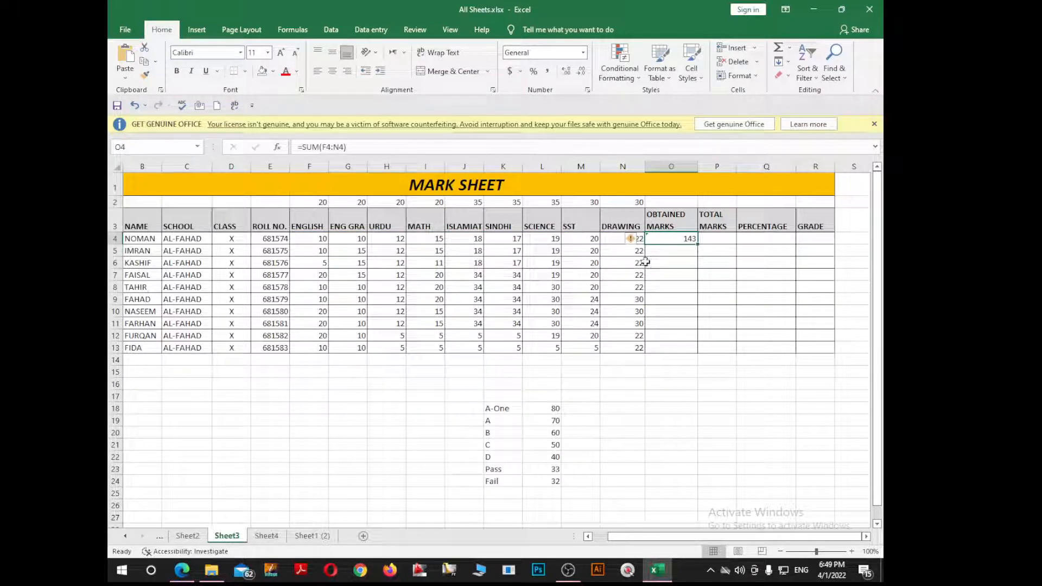
pyautogui.moveTo(698, 245); pyautogui.dragTo(690, 349)
pyautogui.click(721, 241)
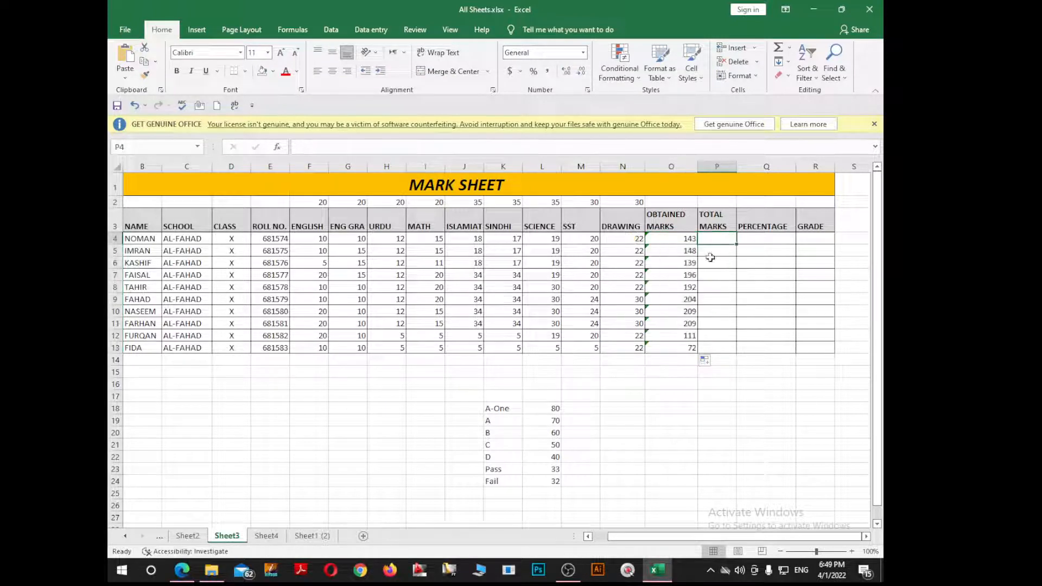
# Step: Total the maximum marks in P2 with =SUM(F2:N2), giving 245
pyautogui.click(714, 203)
pyautogui.write('=')
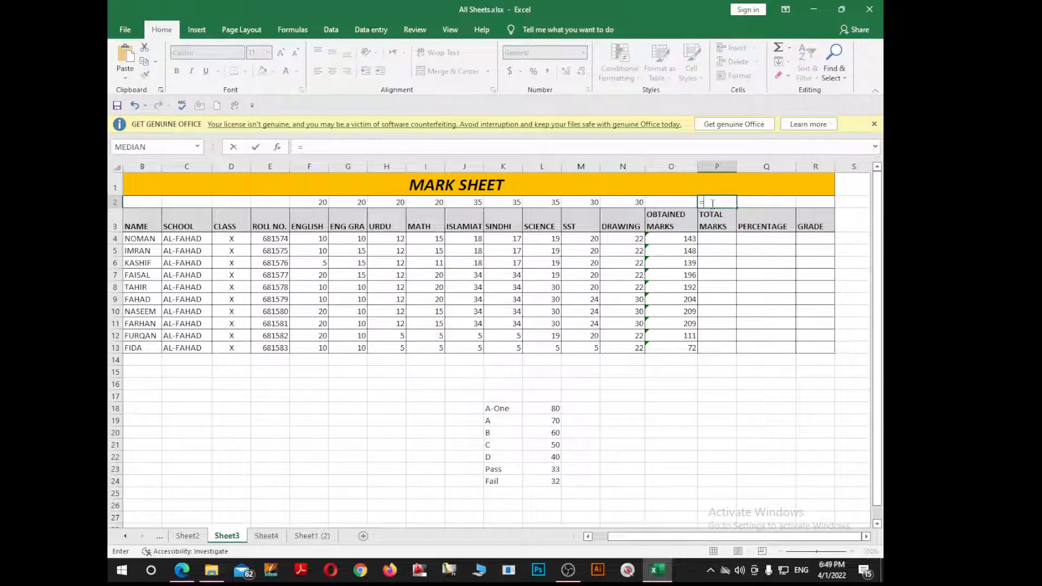
pyautogui.write('sum(')
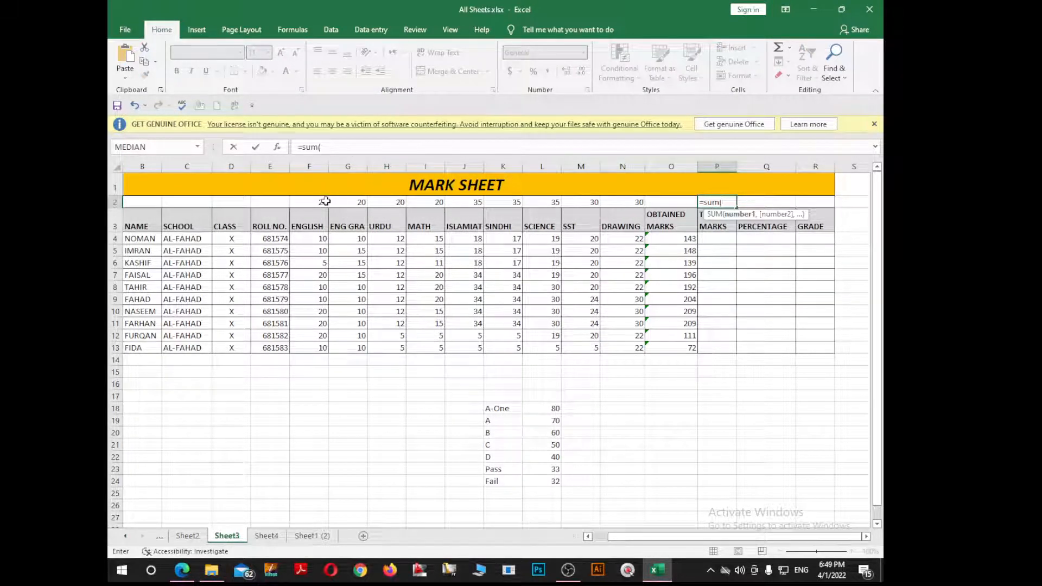
pyautogui.moveTo(325, 202); pyautogui.dragTo(635, 202)
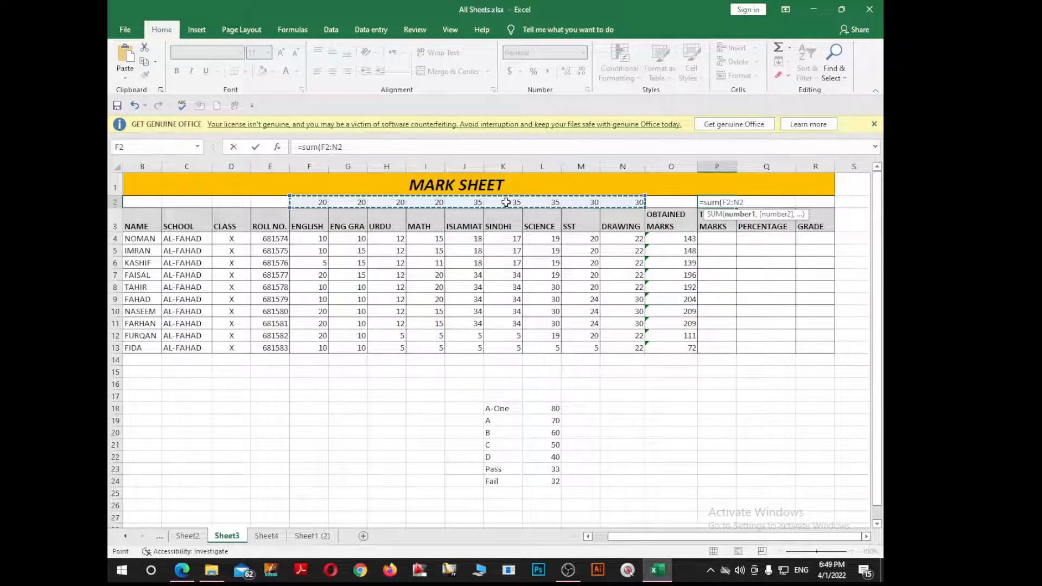
pyautogui.press('Return')
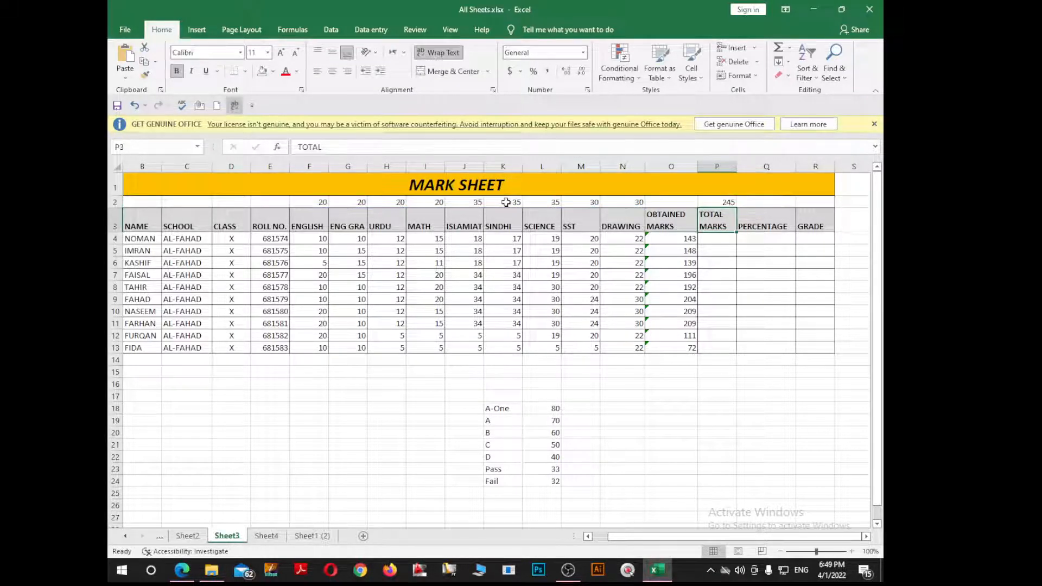
pyautogui.click(732, 204)
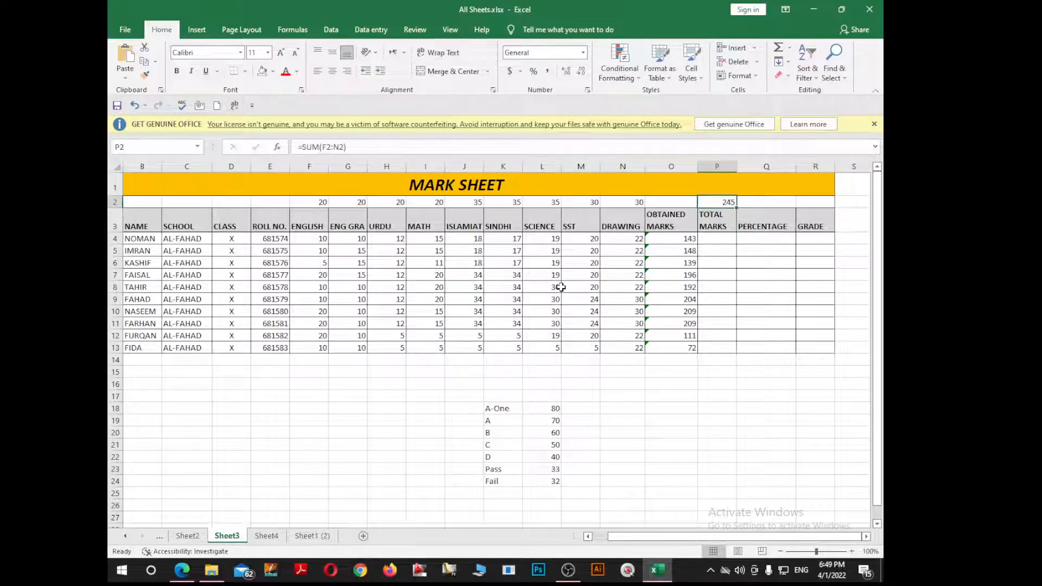
# Step: Enter 245 as total marks in P4 and fill it down to P13
pyautogui.click(717, 241)
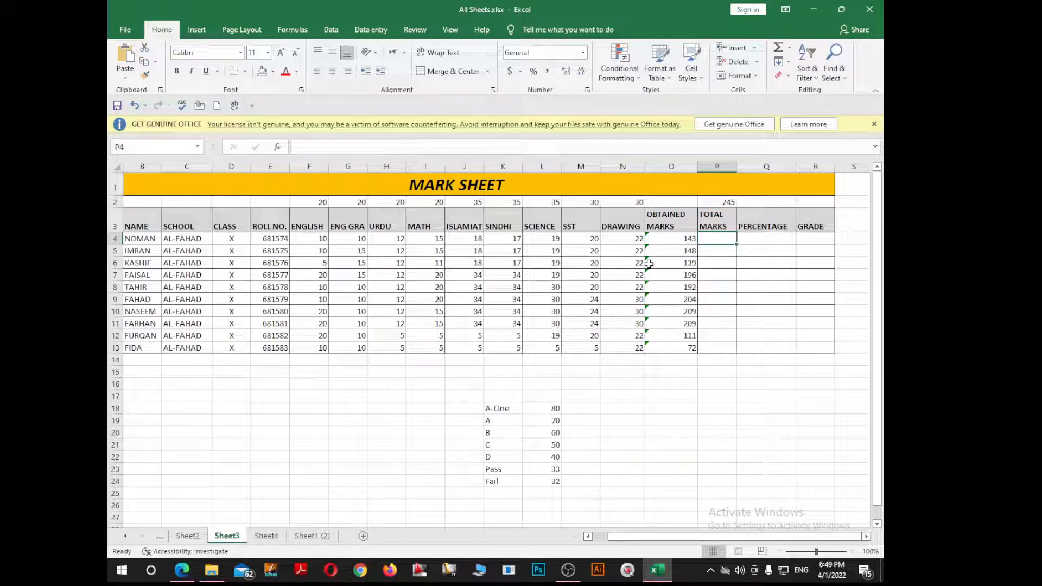
pyautogui.write('245')
pyautogui.press('Return')
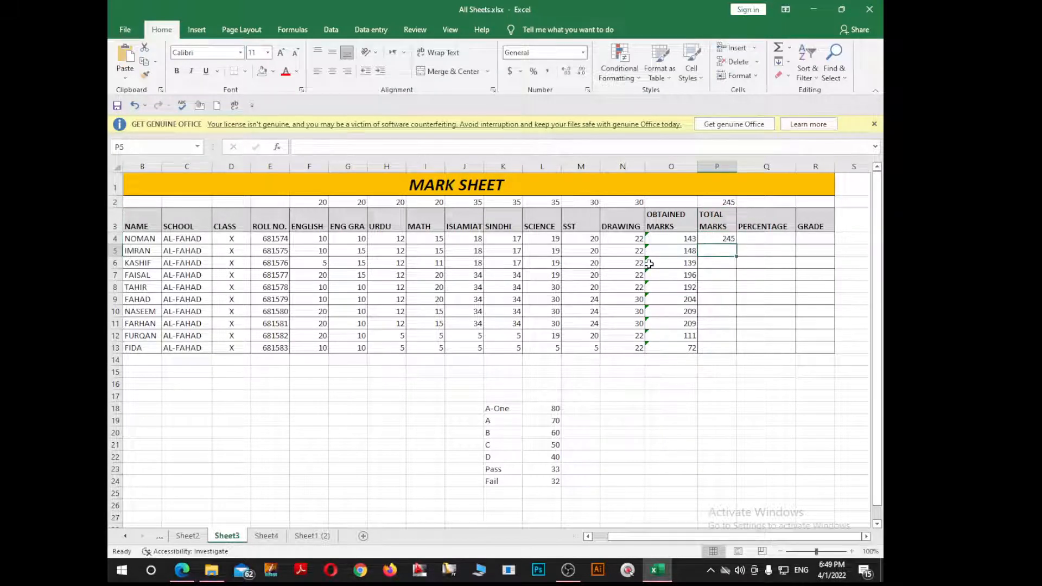
pyautogui.click(725, 240)
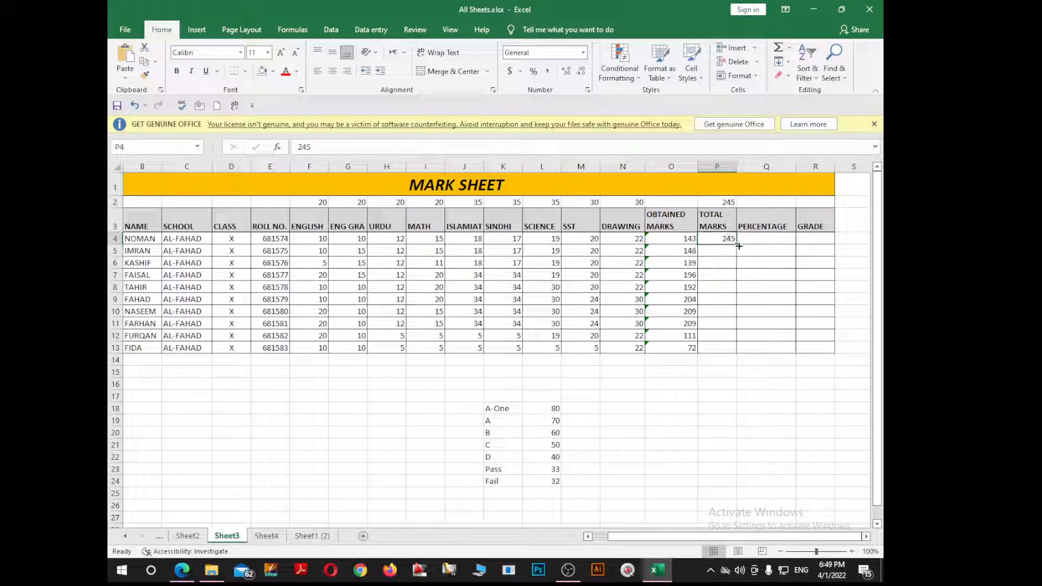
pyautogui.moveTo(738, 246); pyautogui.dragTo(736, 354)
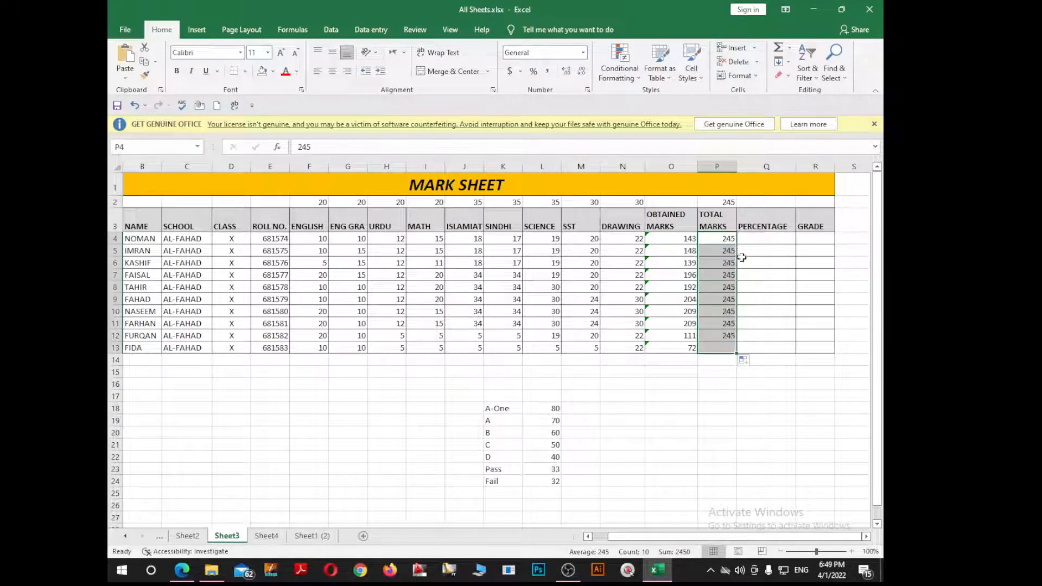
pyautogui.click(768, 238)
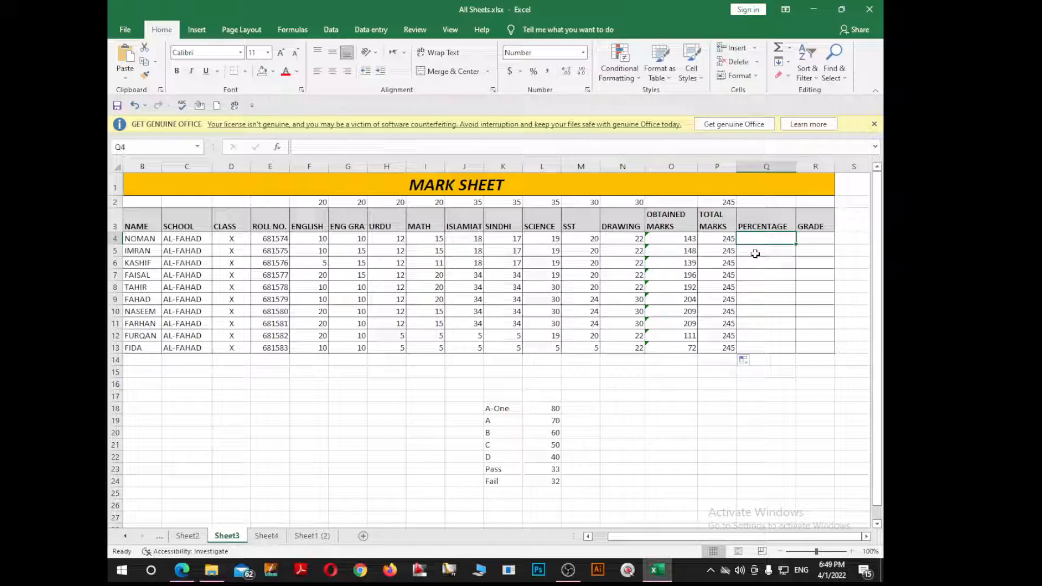
# Step: Enter the percentage formula =O4/P4*100 in Q4 and review it
pyautogui.write('=')
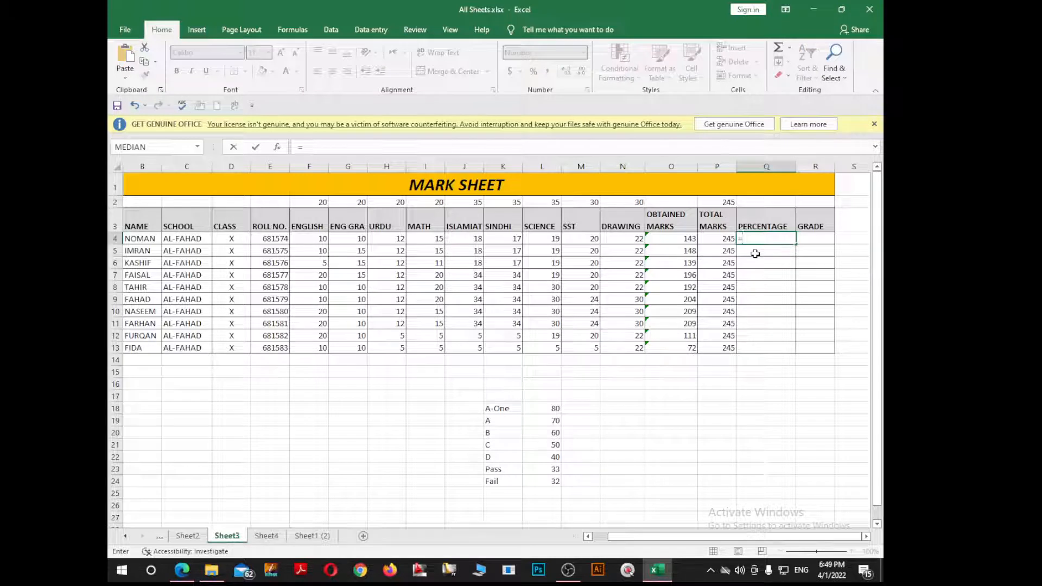
pyautogui.press('Left')
pyautogui.press('Left')
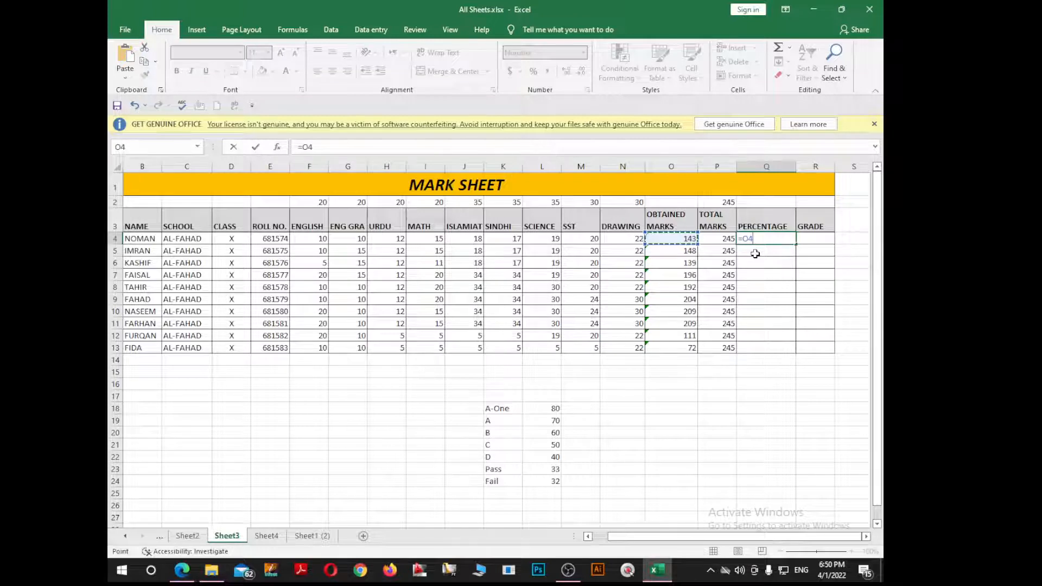
pyautogui.write('/')
pyautogui.press('Left')
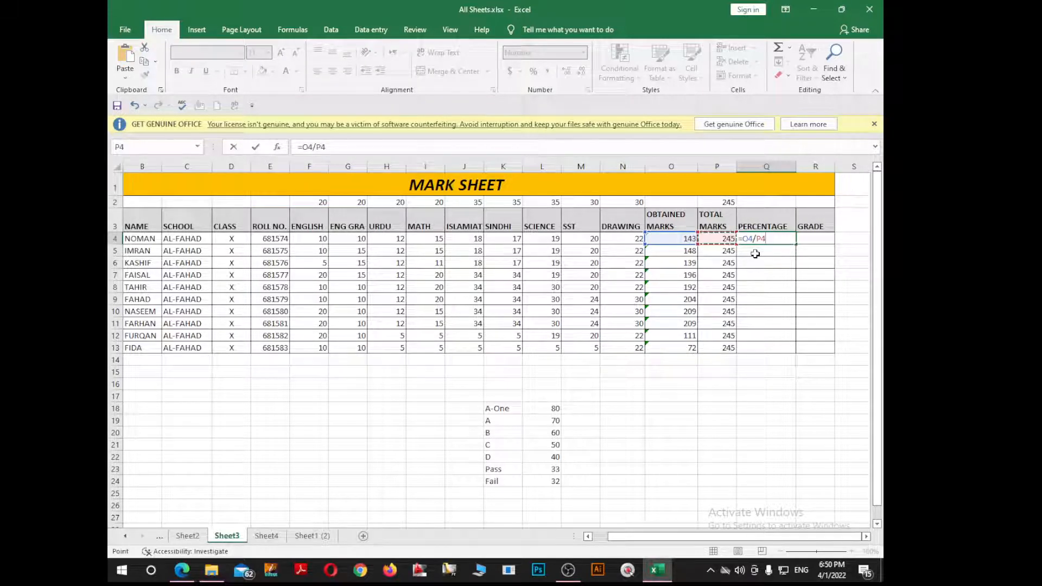
pyautogui.write('*100')
pyautogui.press('Return')
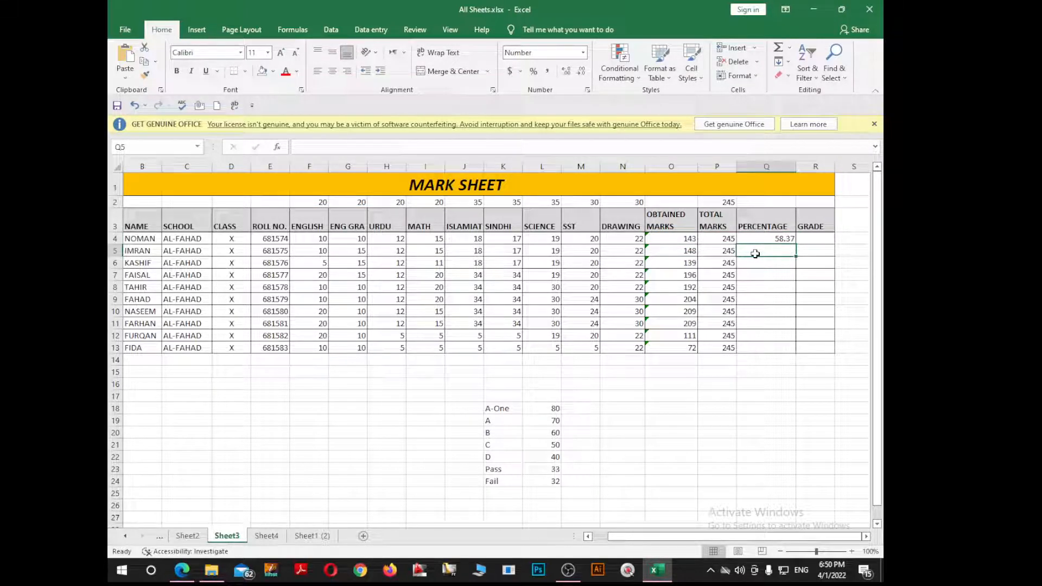
pyautogui.doubleClick(787, 238)
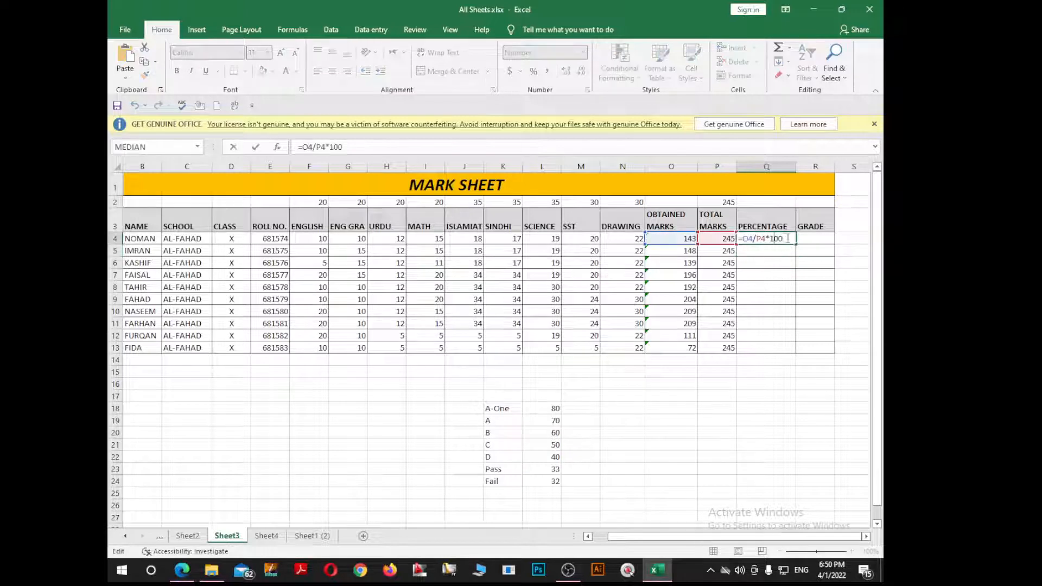
pyautogui.moveTo(785, 239); pyautogui.dragTo(743, 240)
pyautogui.hotkey('ctrl', 'c')
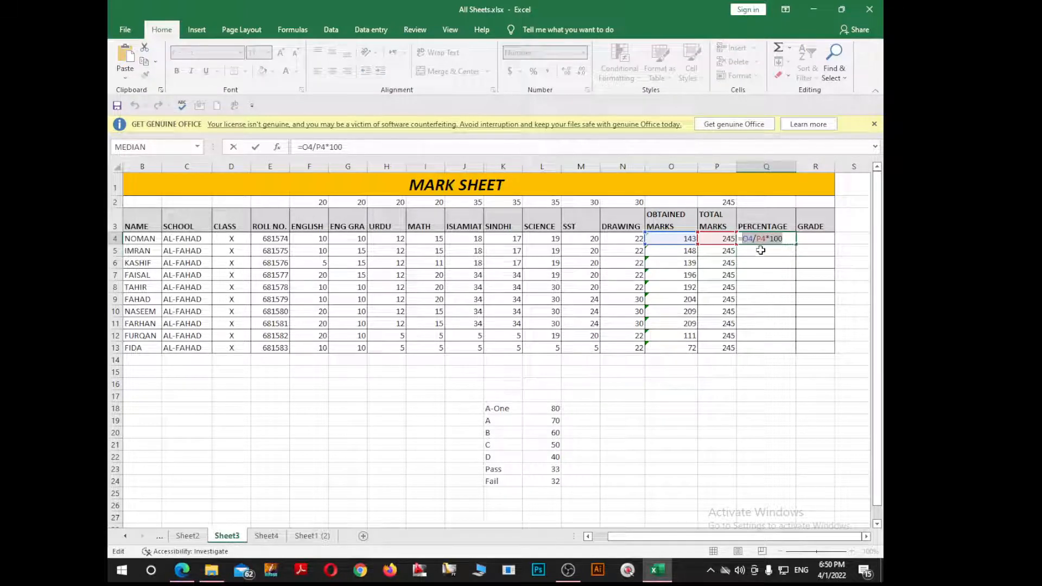
pyautogui.press('Escape')
# Step: Paste the formula text O4/P4*100 into Q2 and fill the percentage down to Q13
pyautogui.doubleClick(771, 204)
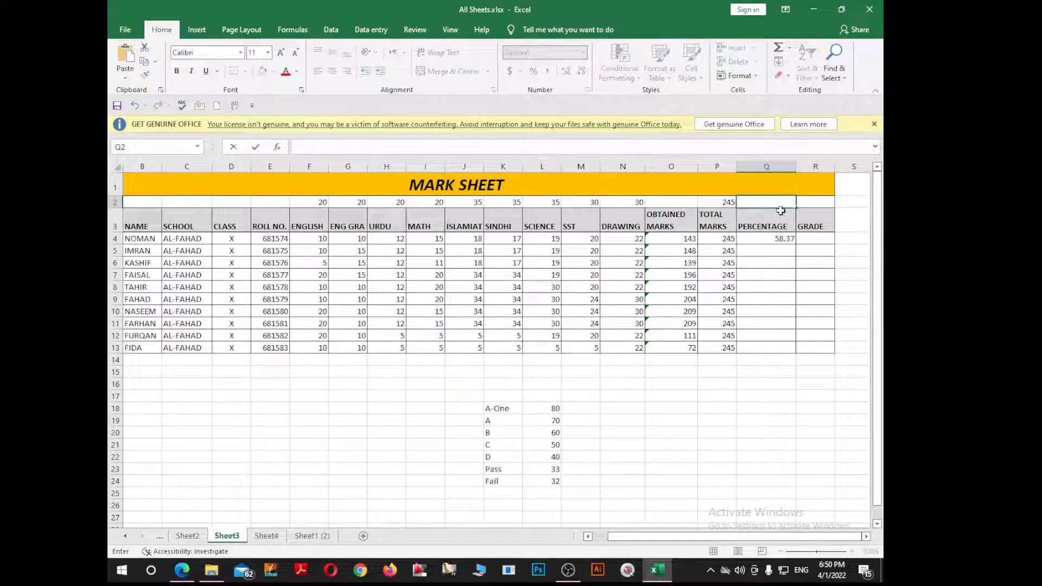
pyautogui.hotkey('ctrl', 'v')
pyautogui.press('Return')
pyautogui.click(792, 242)
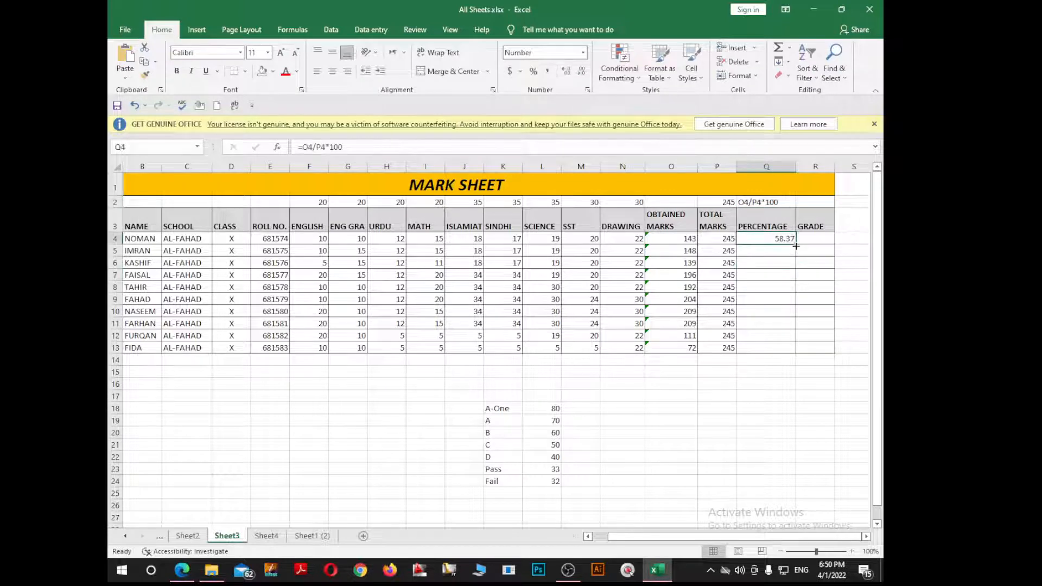
pyautogui.moveTo(796, 245); pyautogui.dragTo(792, 350)
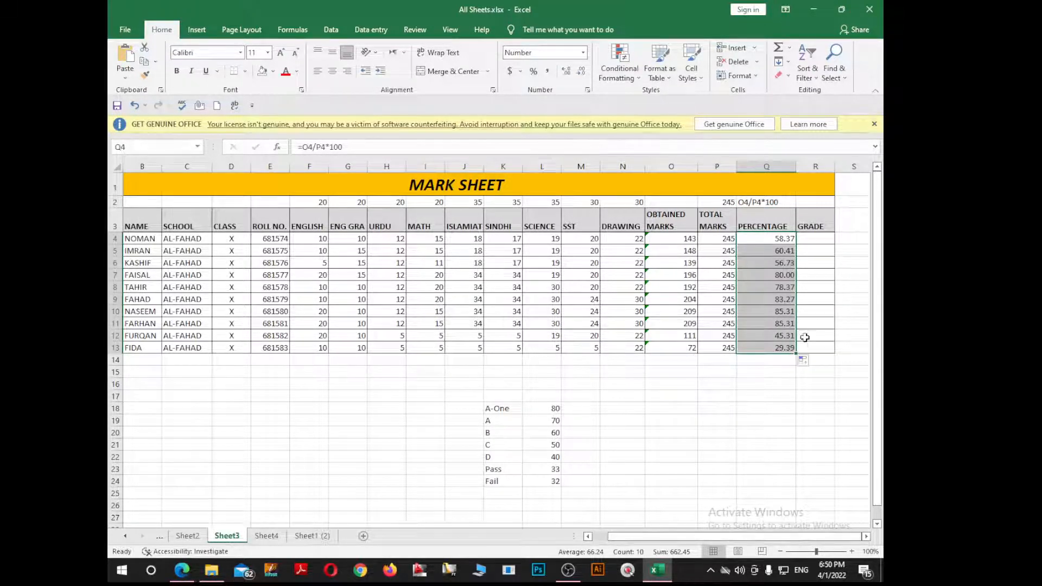
pyautogui.click(817, 243)
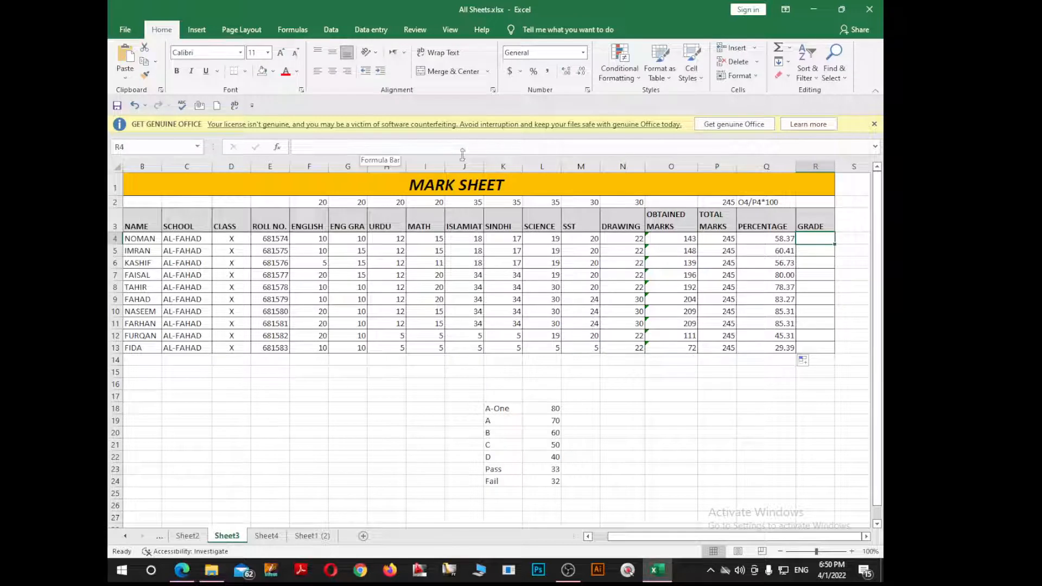
# Step: Start R4's nested IF: Q4>=80 gives A-One, Q4>=70 gives A
pyautogui.keyDown('ctrl'); pyautogui.scroll(1, 304, 270); pyautogui.keyUp('ctrl')
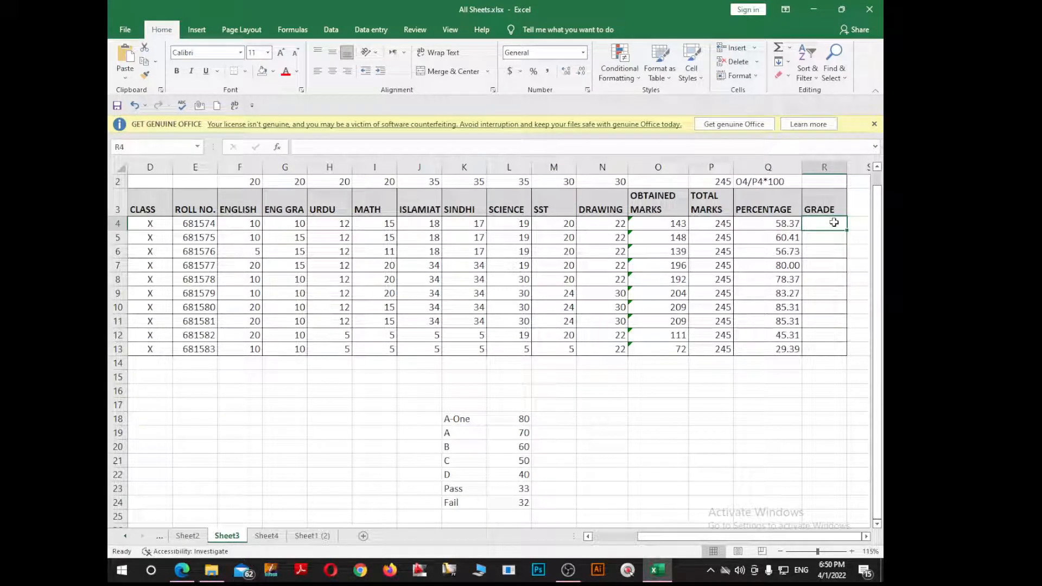
pyautogui.write('=')
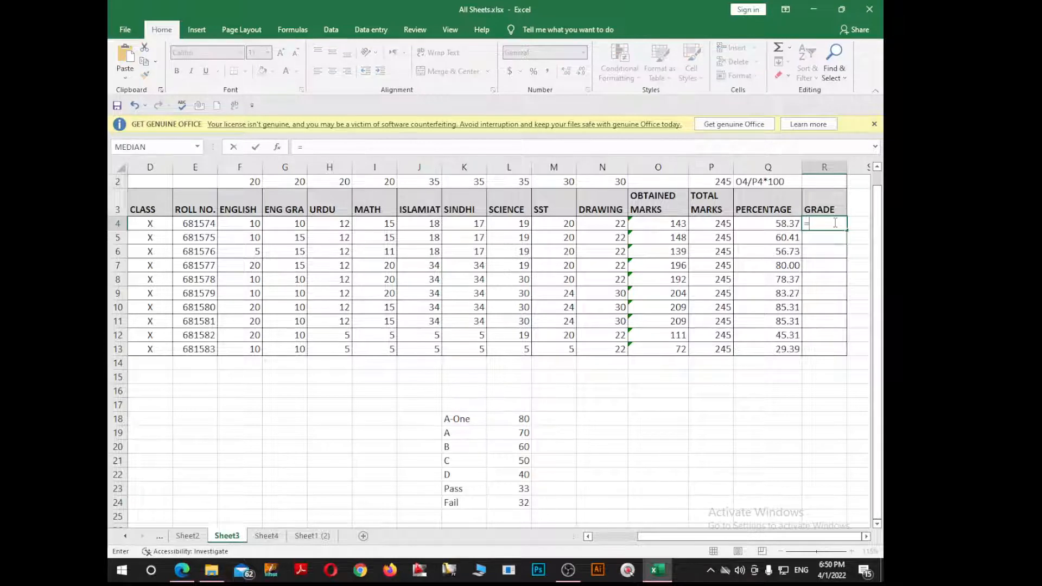
pyautogui.write('if(')
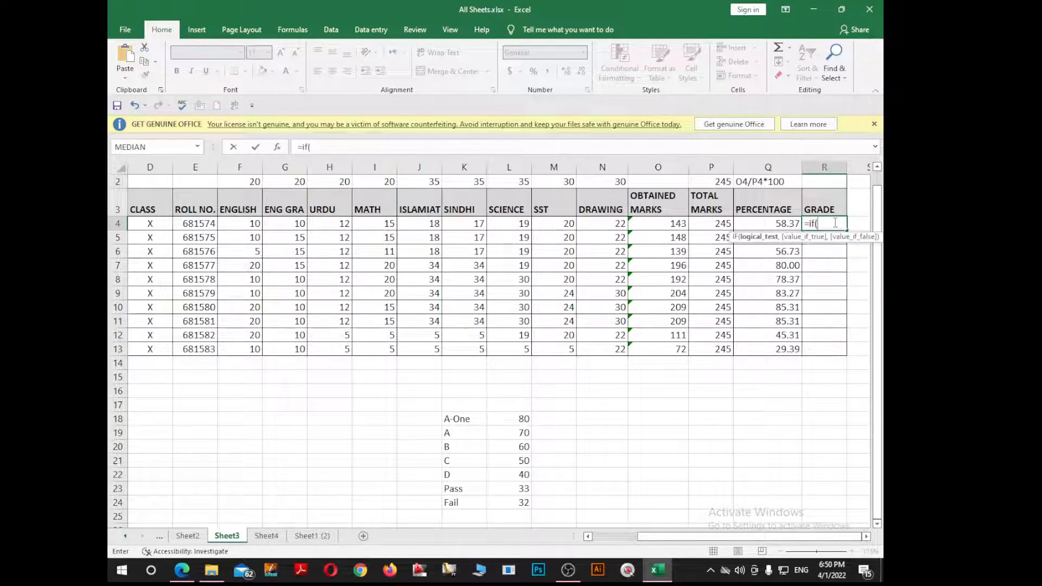
pyautogui.click(777, 224)
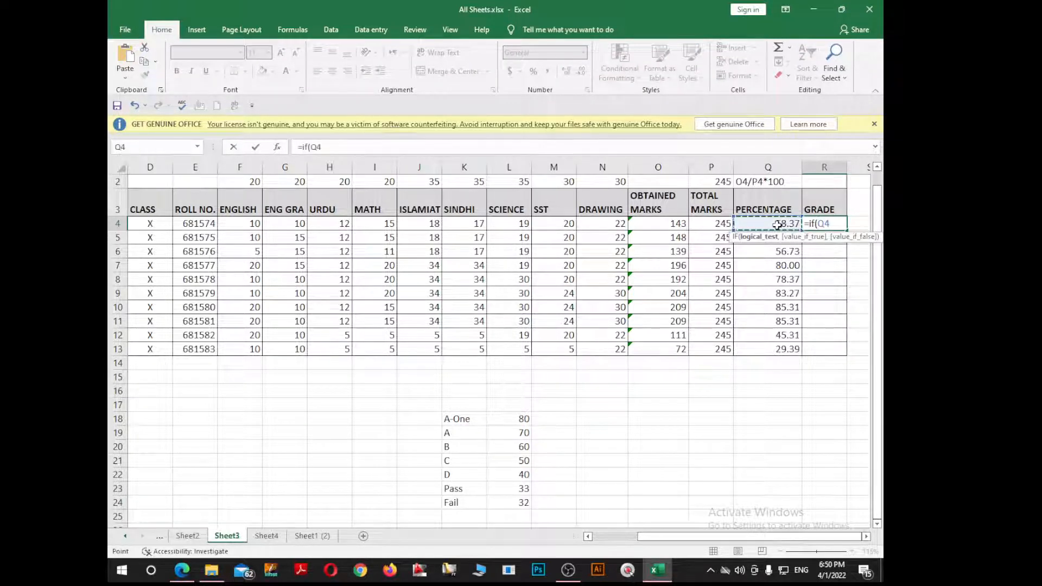
pyautogui.write('>')
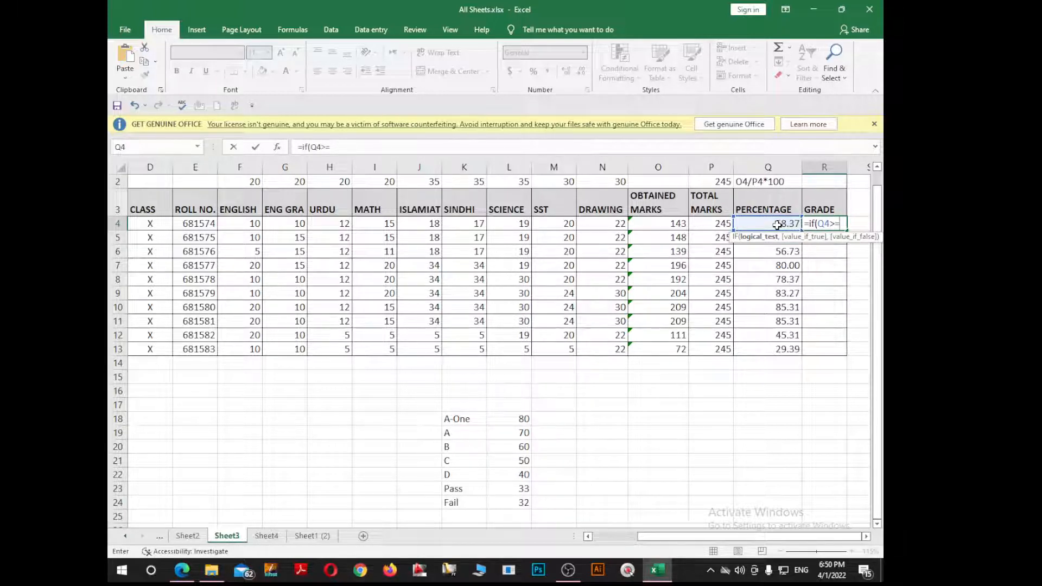
pyautogui.write('=80,""')
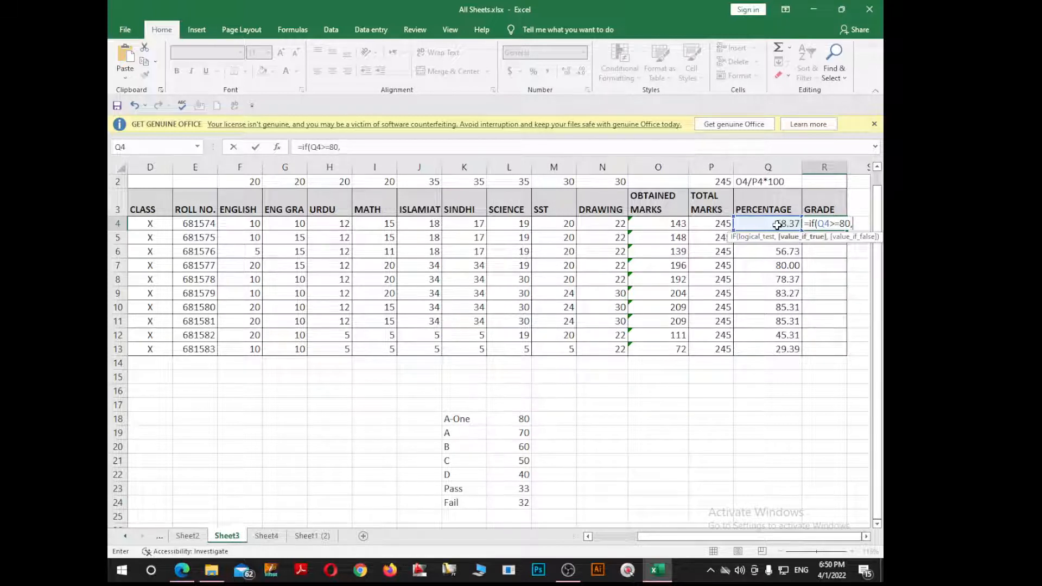
pyautogui.click(858, 223)
pyautogui.write('A-One"')
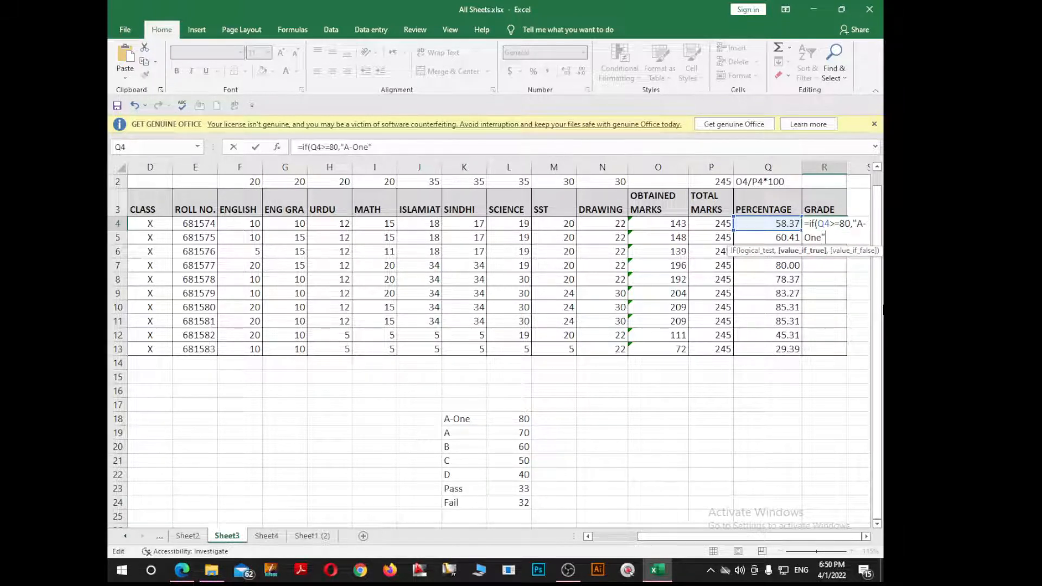
pyautogui.write(',if')
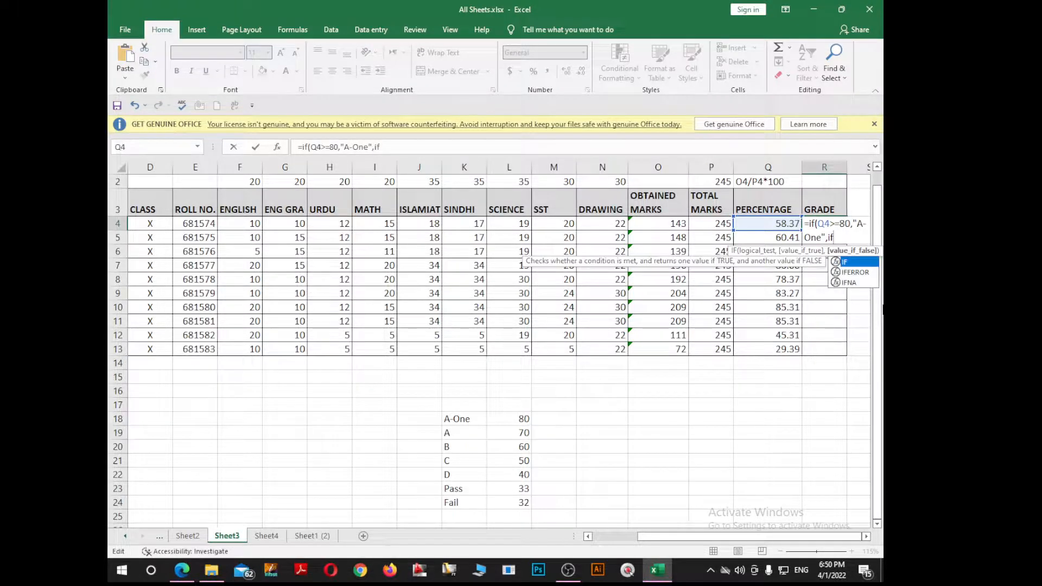
pyautogui.write('(')
pyautogui.click(784, 224)
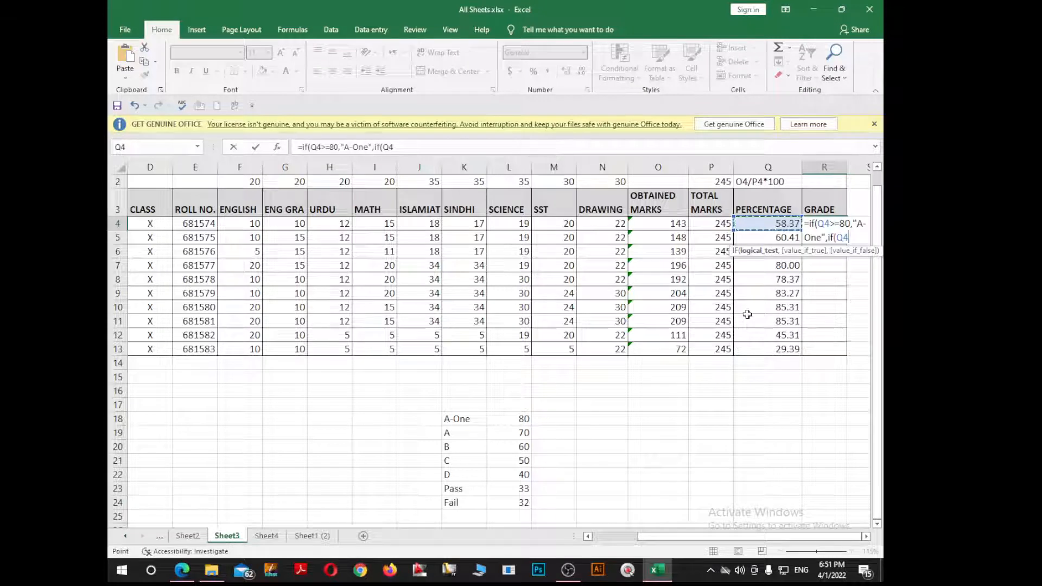
pyautogui.write('>=70')
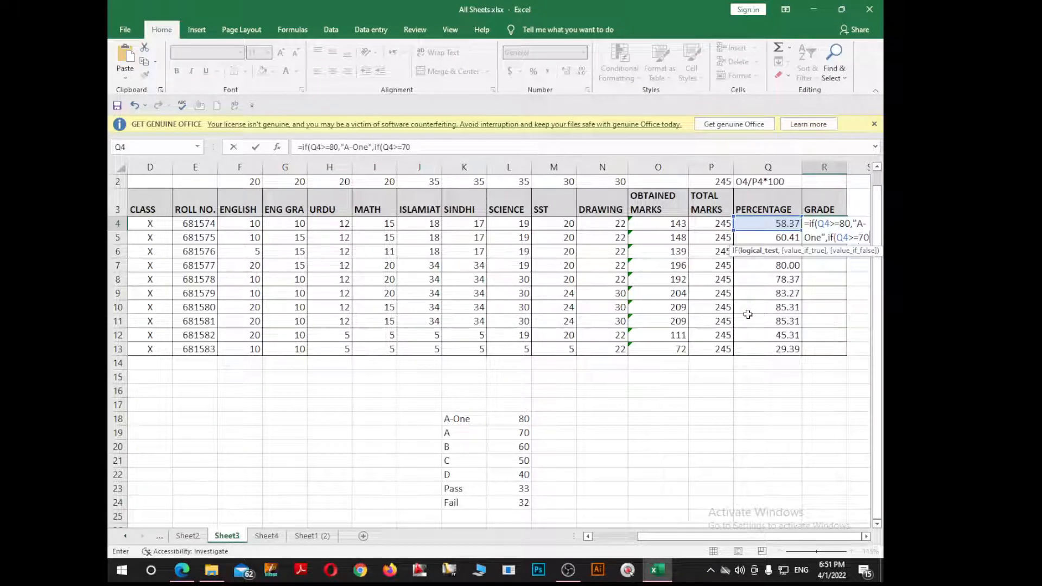
pyautogui.write(',')
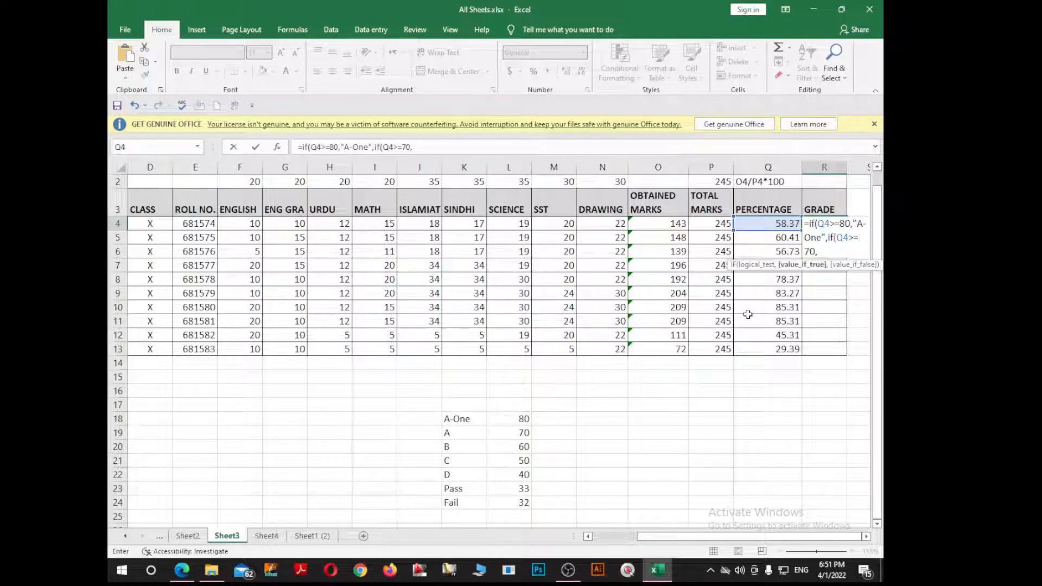
pyautogui.write('""')
pyautogui.click(822, 250)
pyautogui.write('A",if')
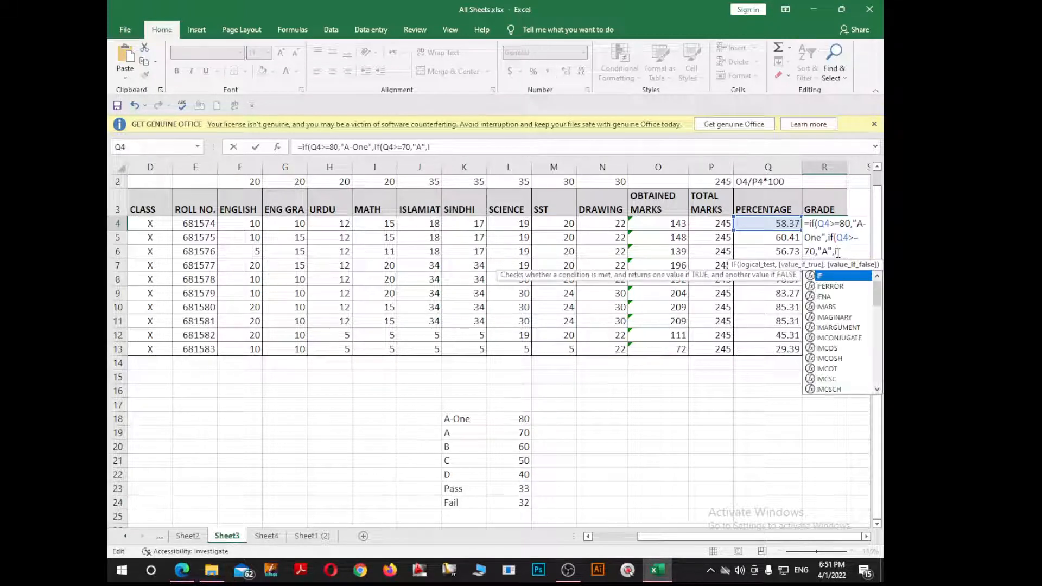
pyautogui.write('(')
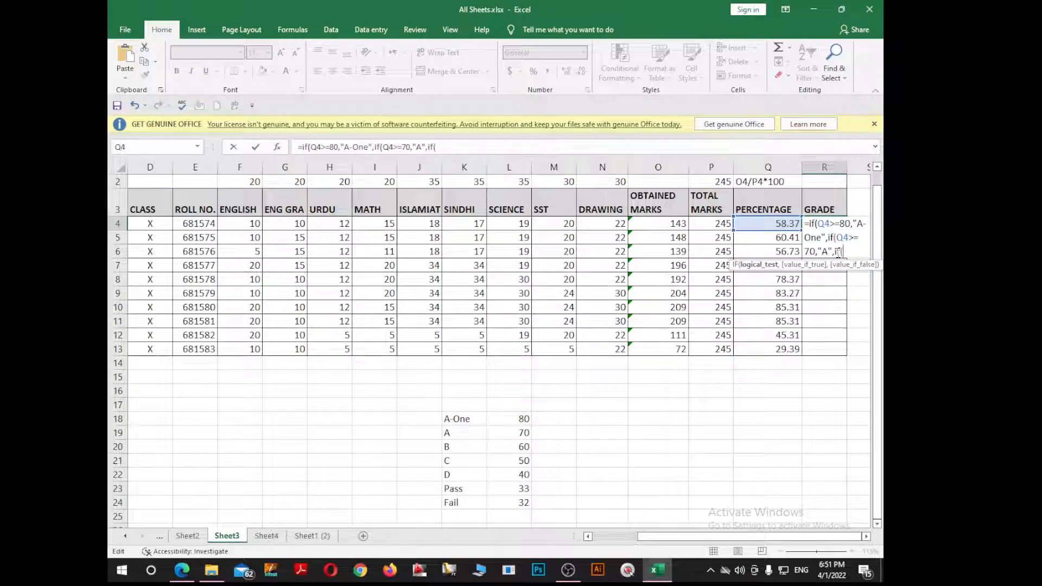
# Step: Add nested IF tests giving B at 60, C at 50 and D at 40 percent
pyautogui.click(776, 224)
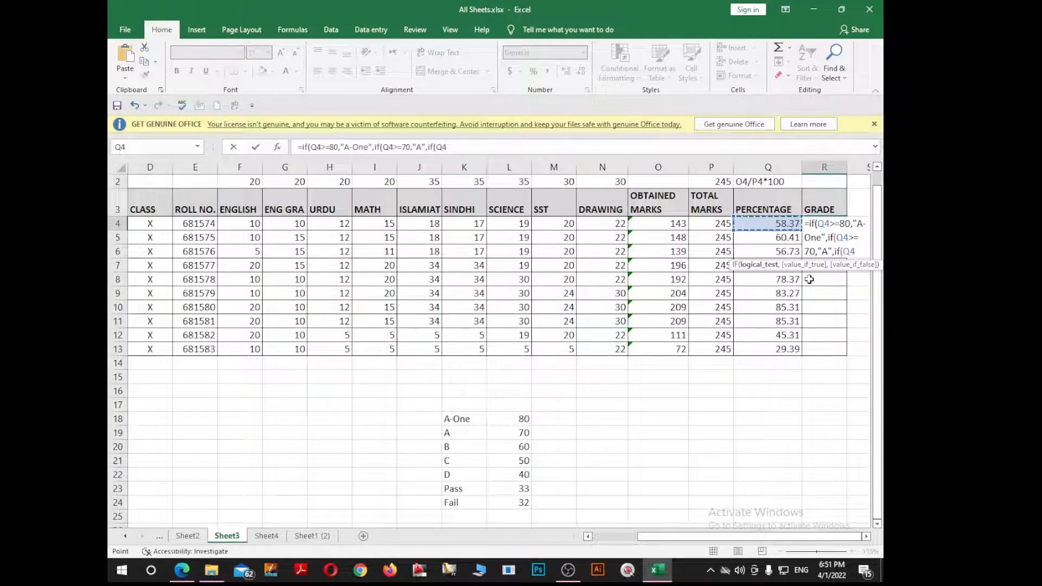
pyautogui.write('>=60')
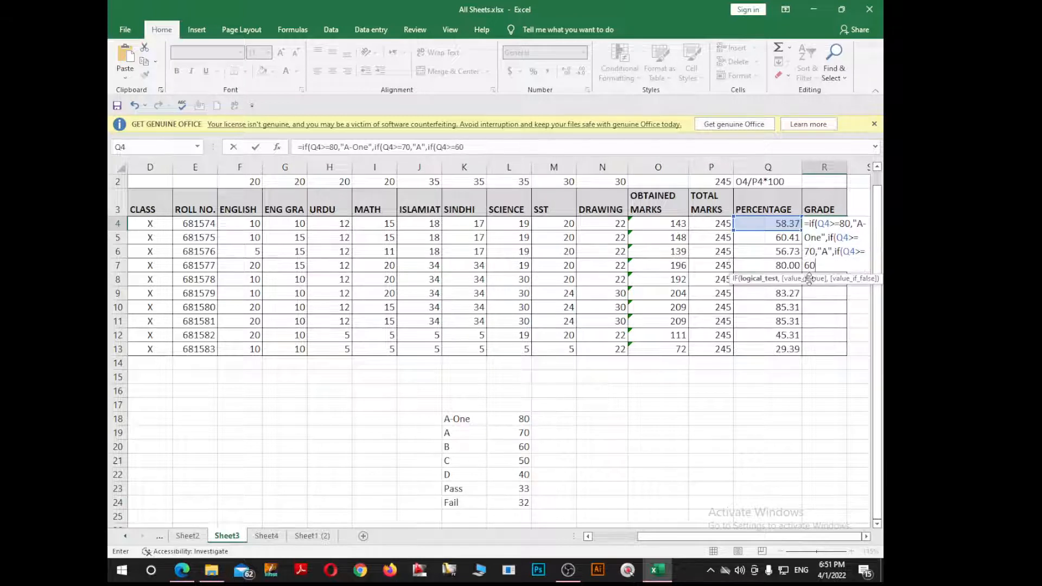
pyautogui.write(',')
pyautogui.click(824, 266)
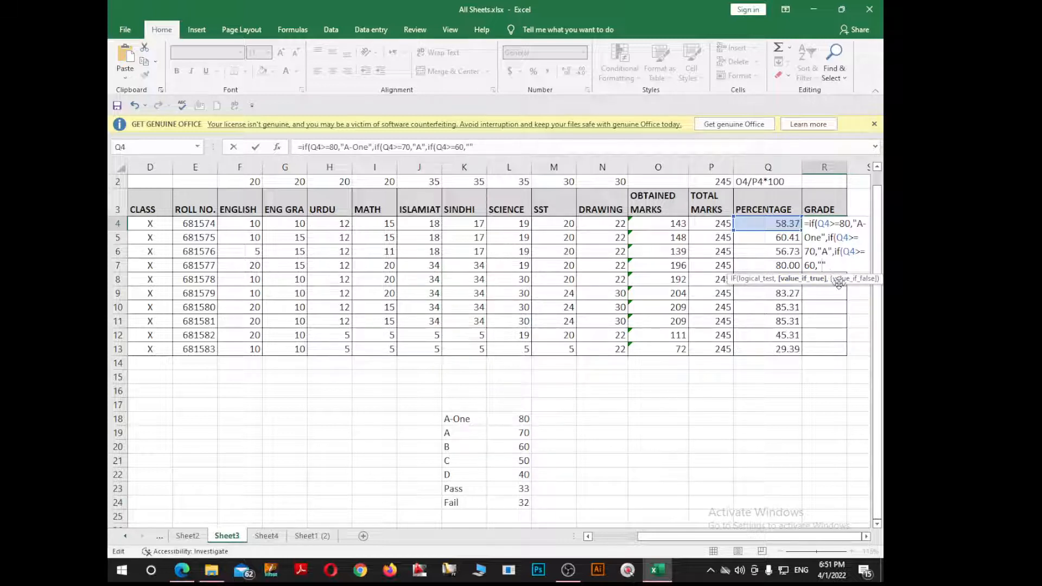
pyautogui.write('B')
pyautogui.press('Right')
pyautogui.write(',if(')
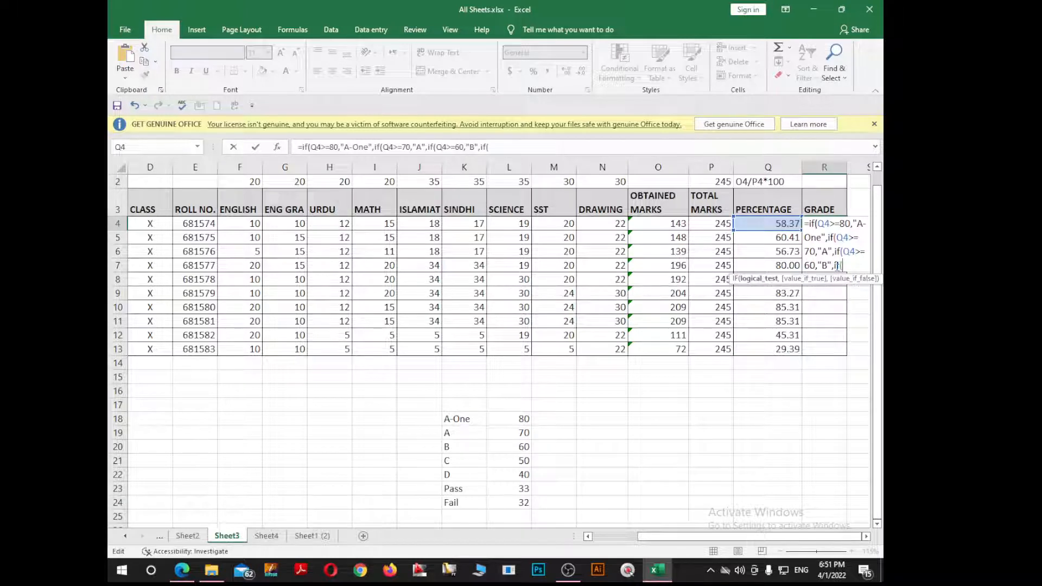
pyautogui.click(747, 222)
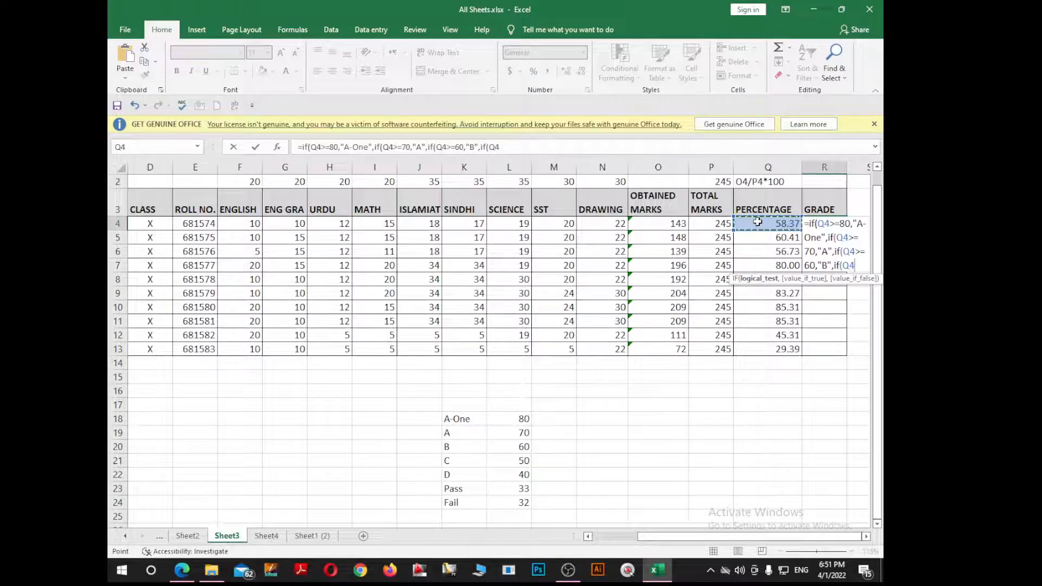
pyautogui.write('>=')
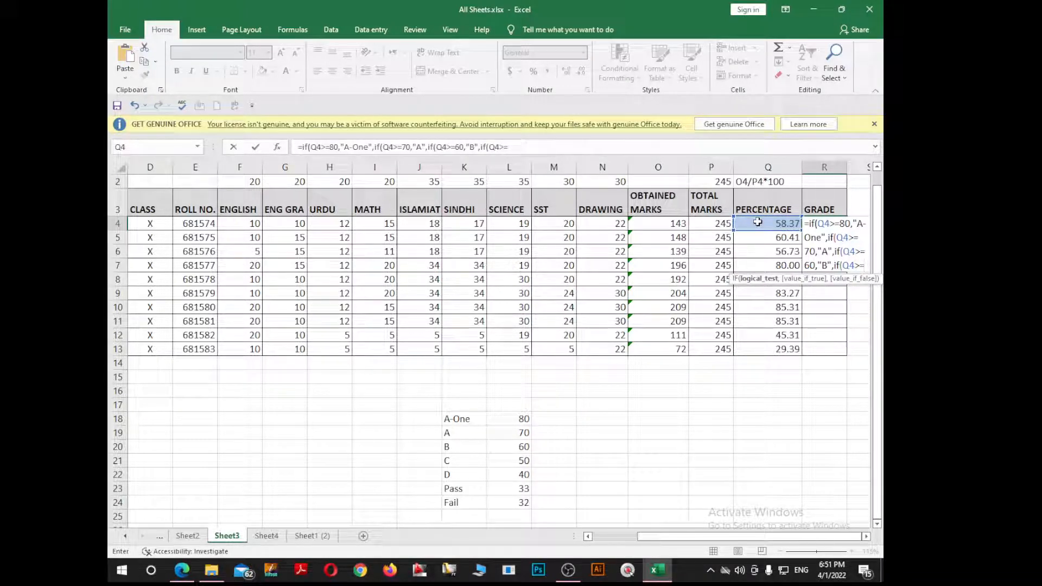
pyautogui.write('50')
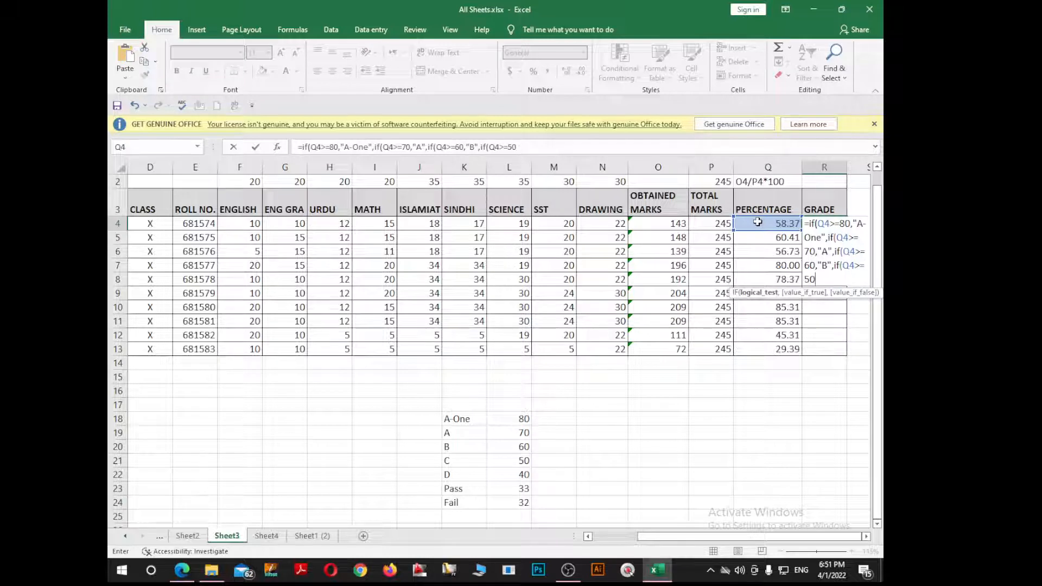
pyautogui.write(',""')
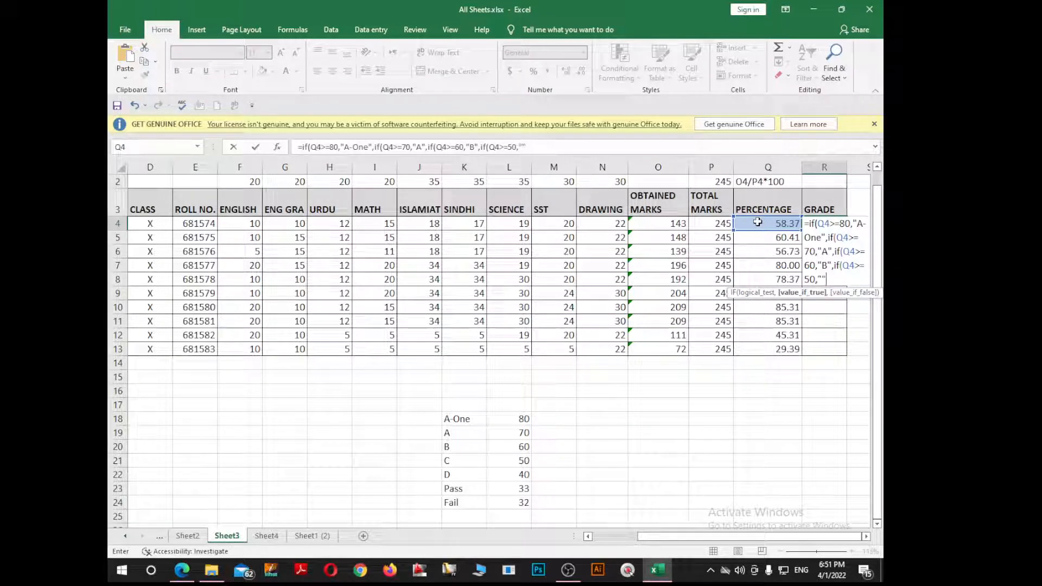
pyautogui.click(821, 278)
pyautogui.write('C",if(')
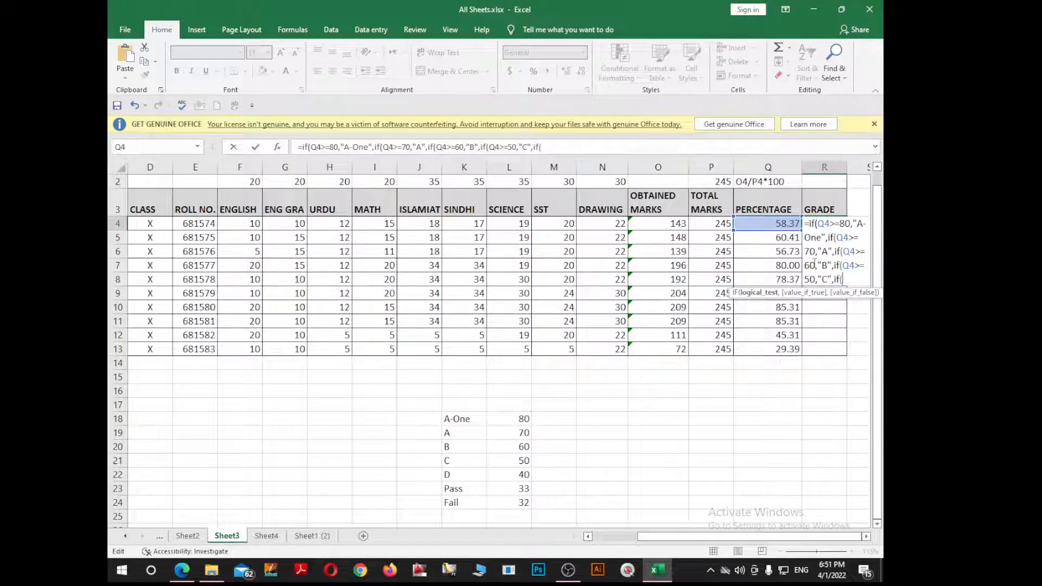
pyautogui.click(778, 224)
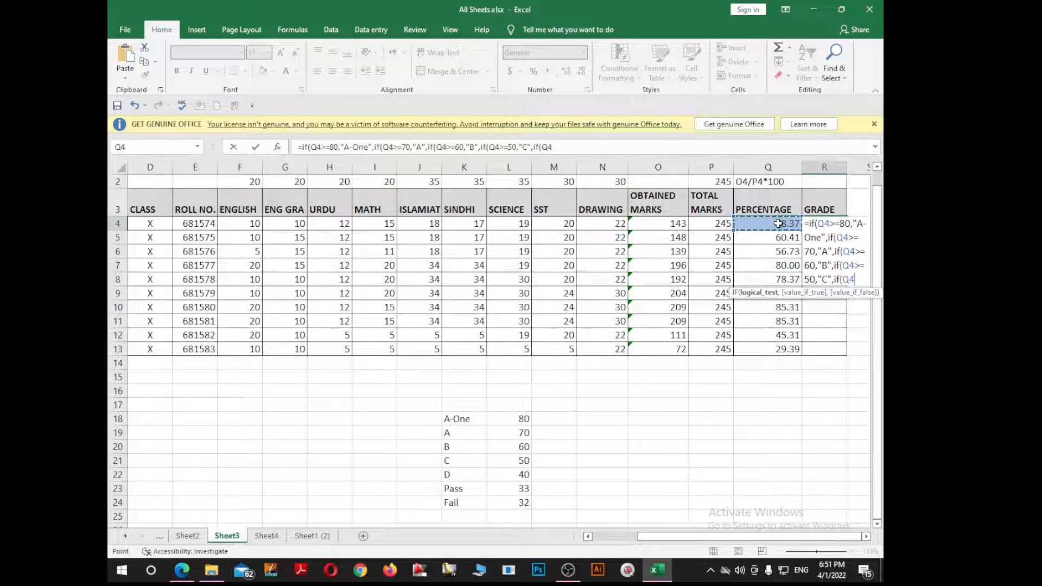
pyautogui.write('>=')
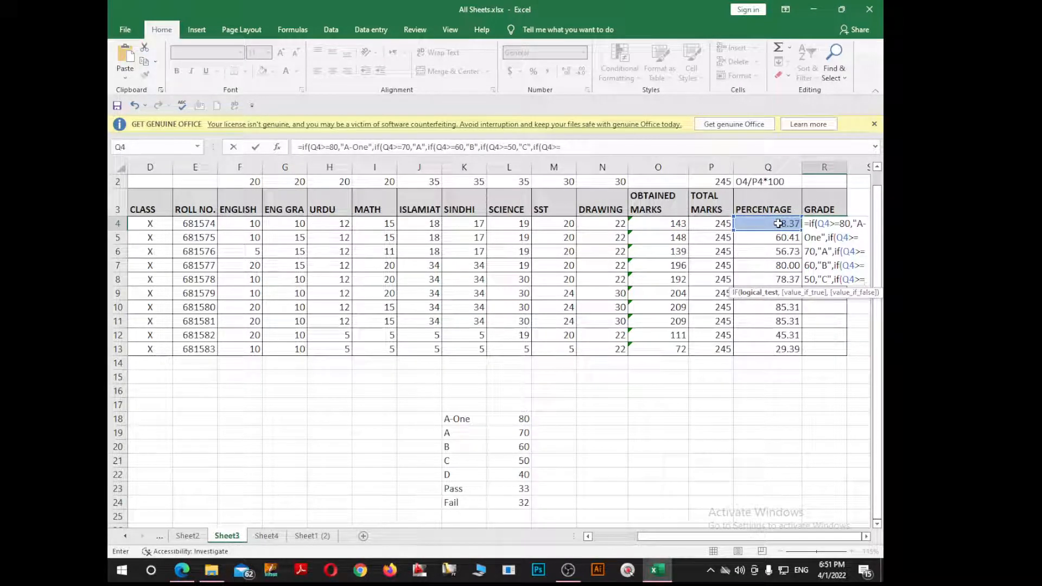
pyautogui.write('40')
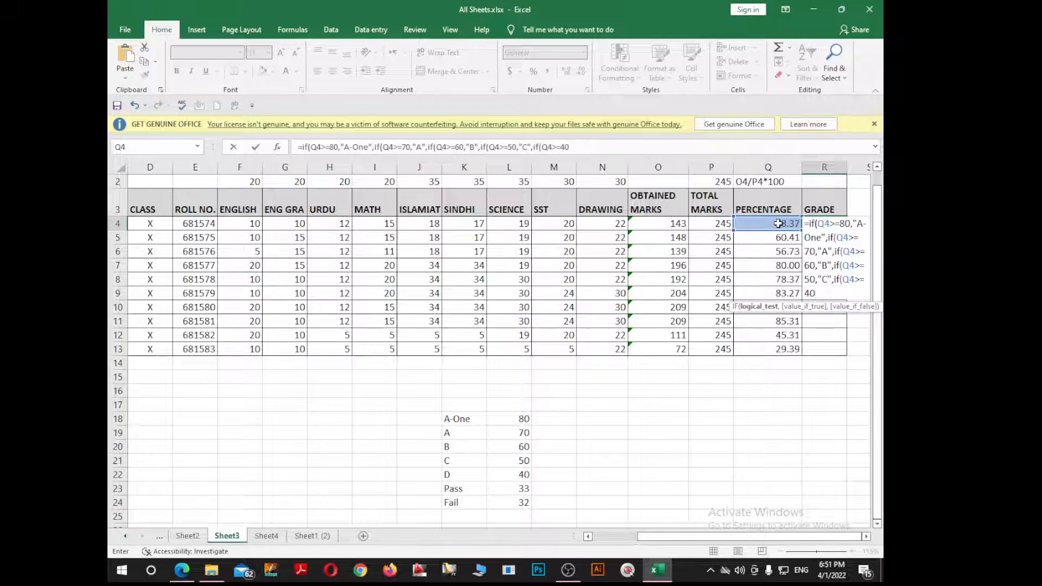
pyautogui.write(',"D')
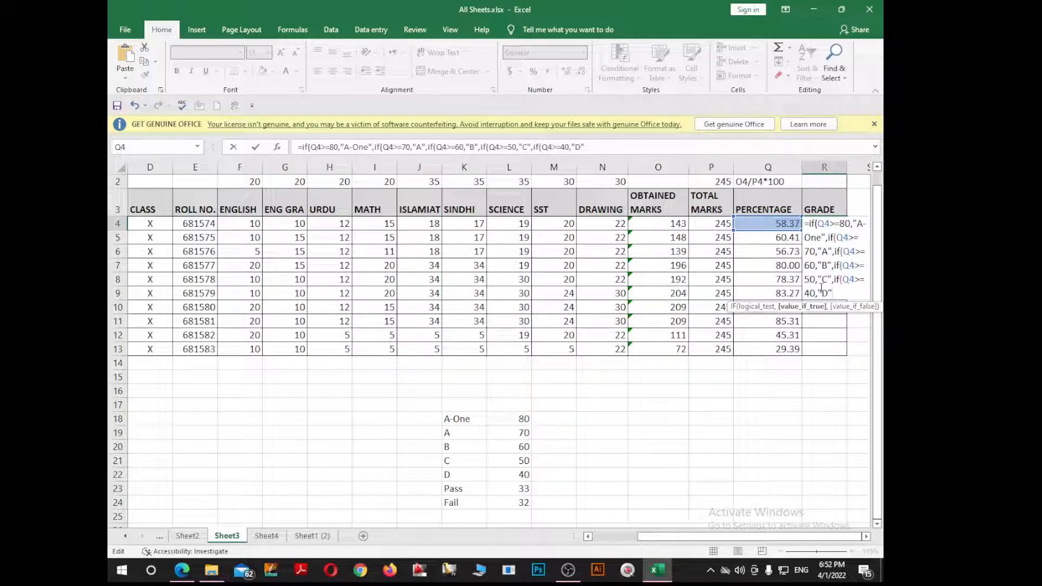
pyautogui.write('",if(')
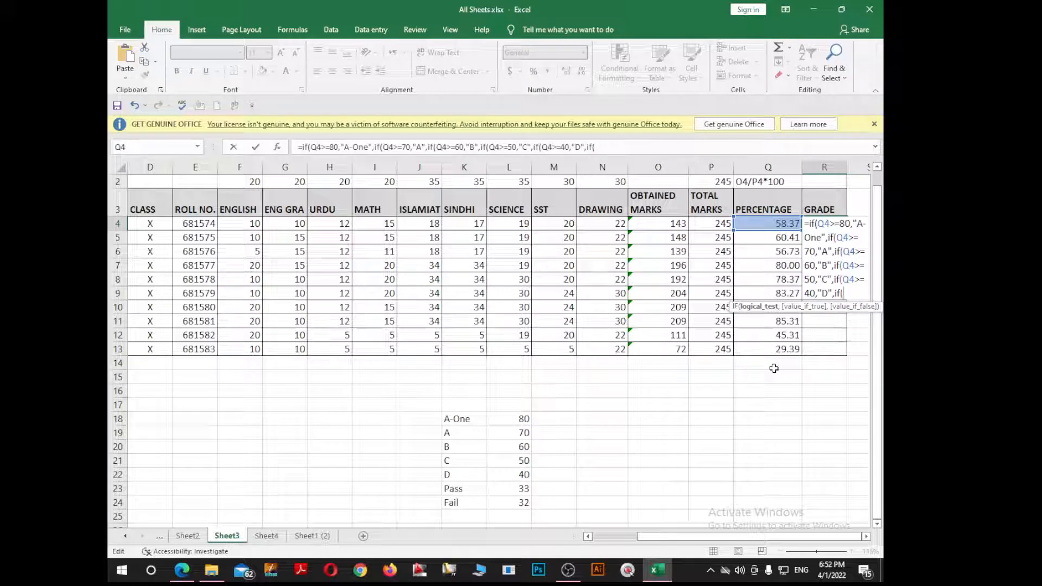
# Step: Complete the grade formula with Pass at Q4>=33, Fail otherwise, and close all parentheses
pyautogui.click(773, 226)
pyautogui.write('>')
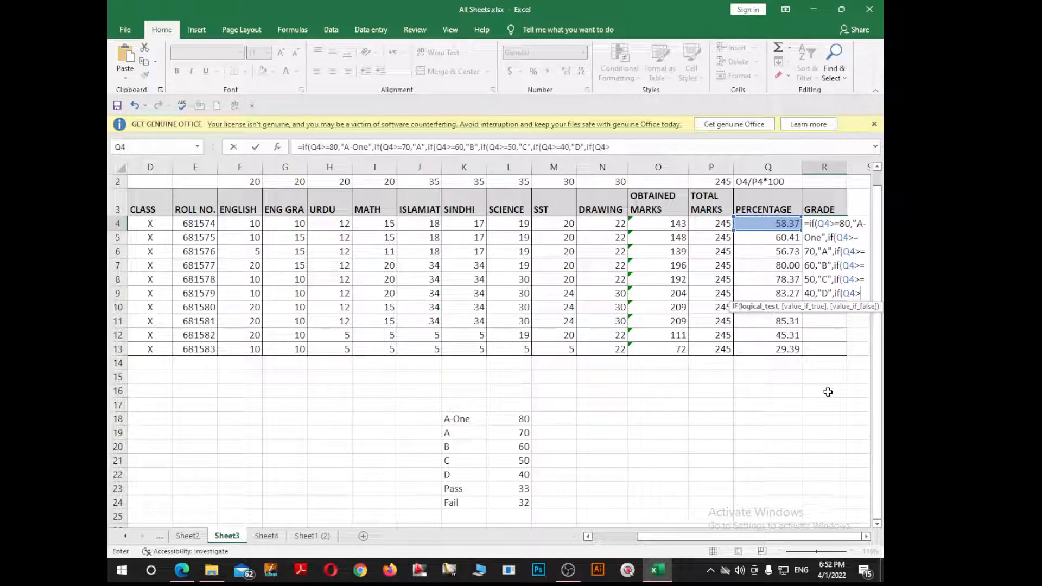
pyautogui.write('=33')
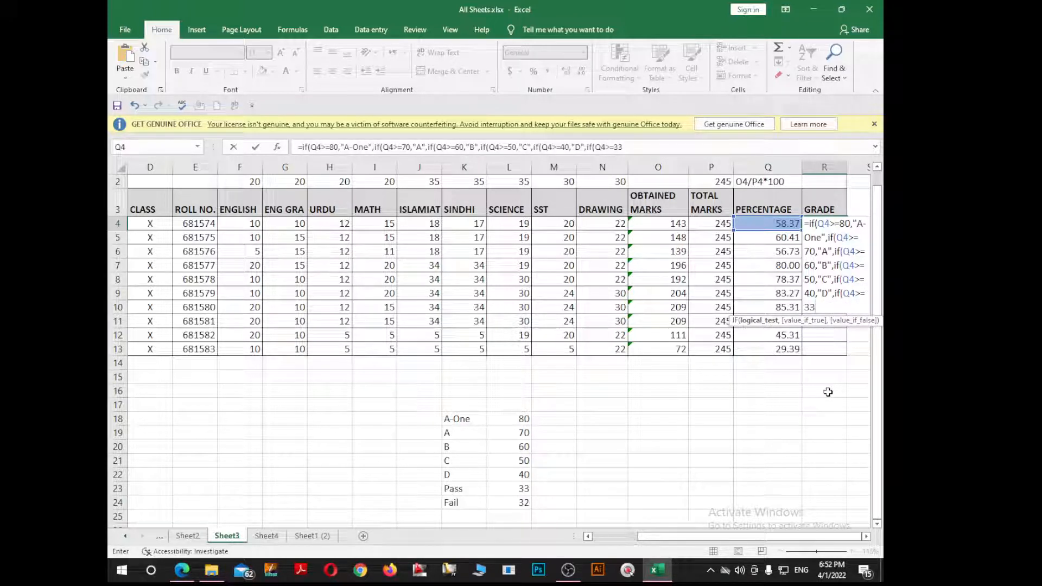
pyautogui.write(',')
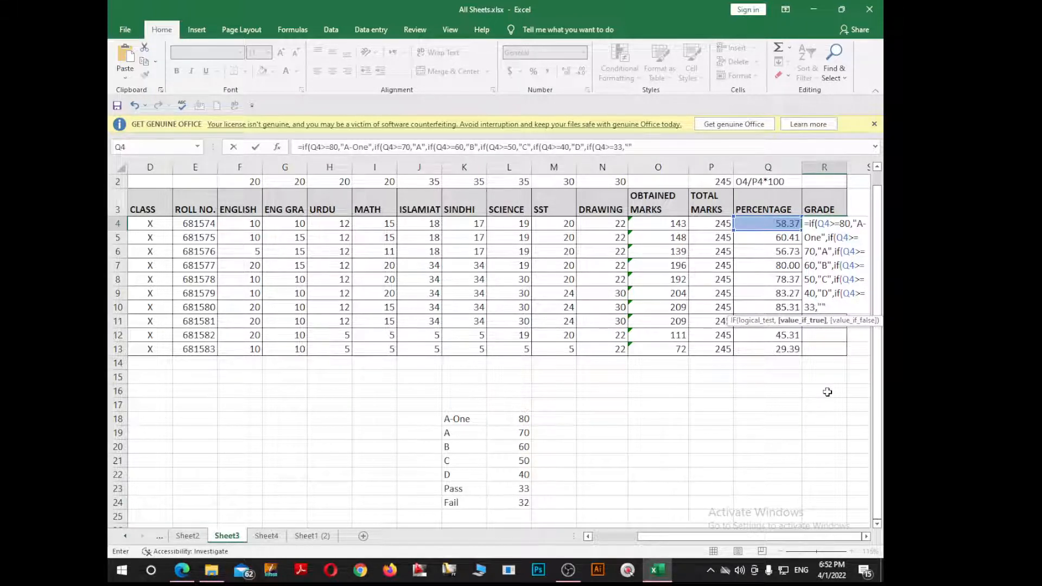
pyautogui.click(822, 308)
pyautogui.write('Pass')
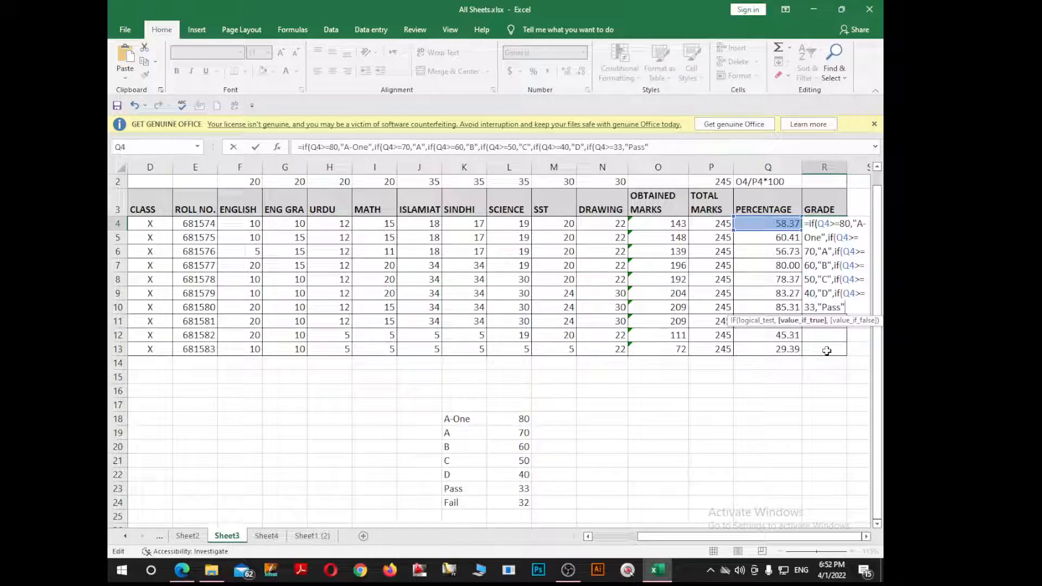
pyautogui.write(',""')
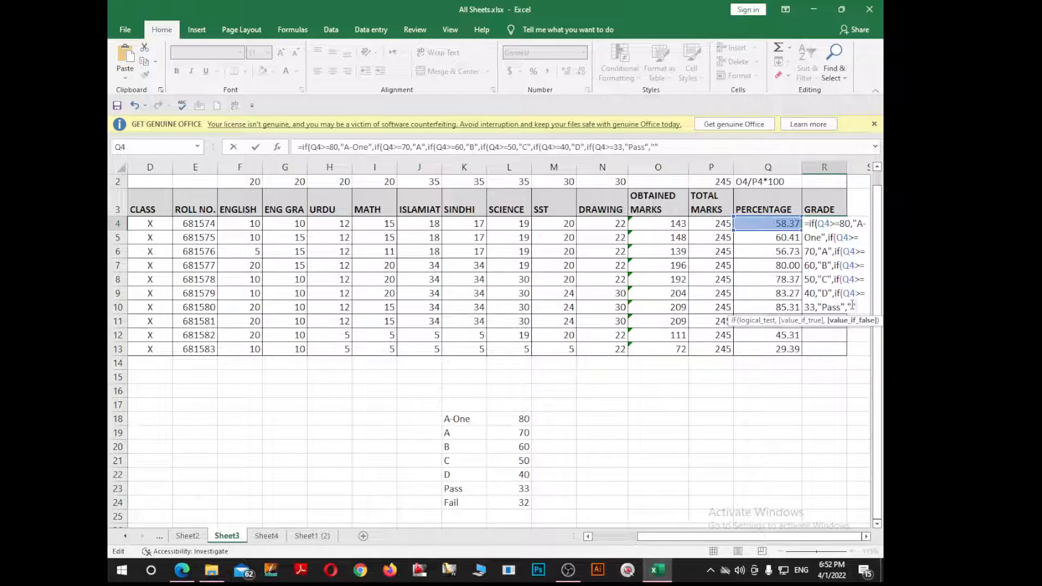
pyautogui.write('Fail')
pyautogui.click(673, 147)
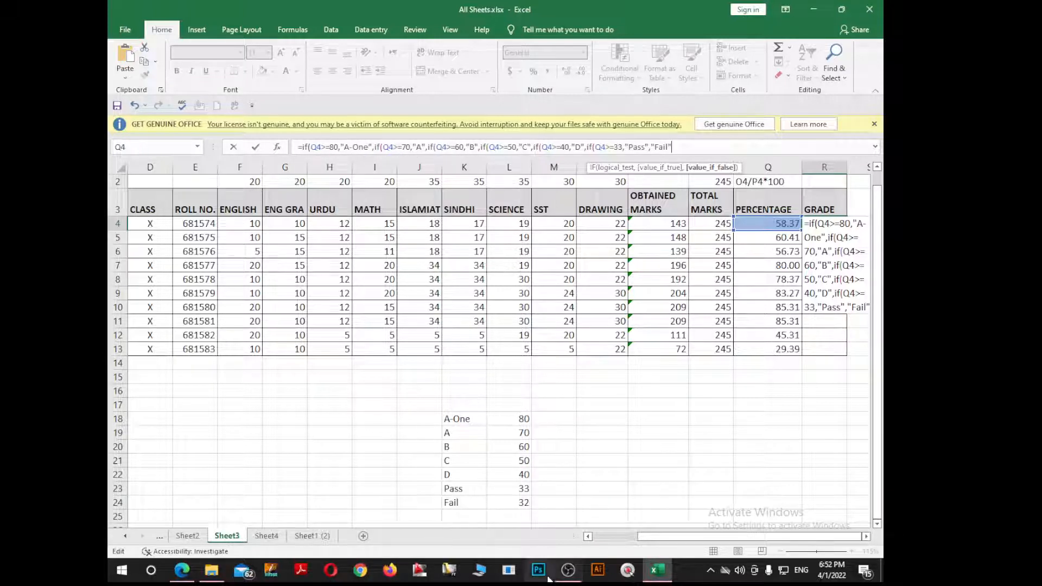
pyautogui.write('))')
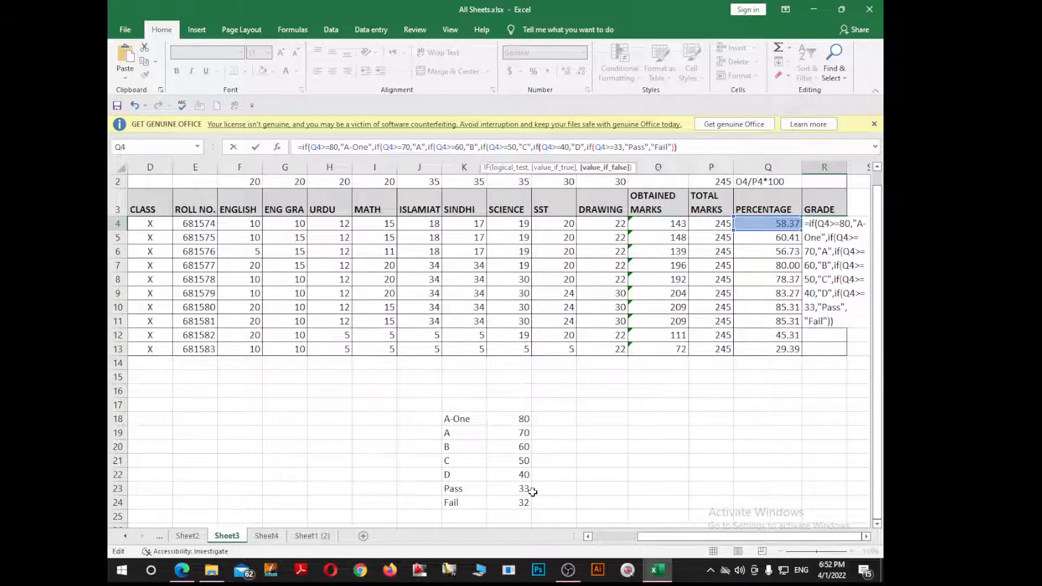
pyautogui.write('))))')
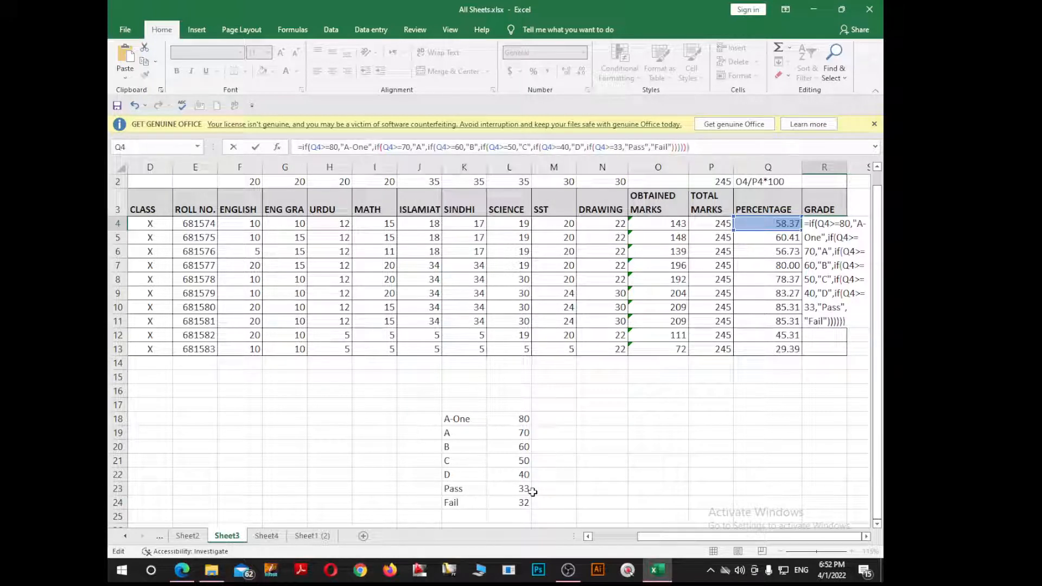
pyautogui.press('Return')
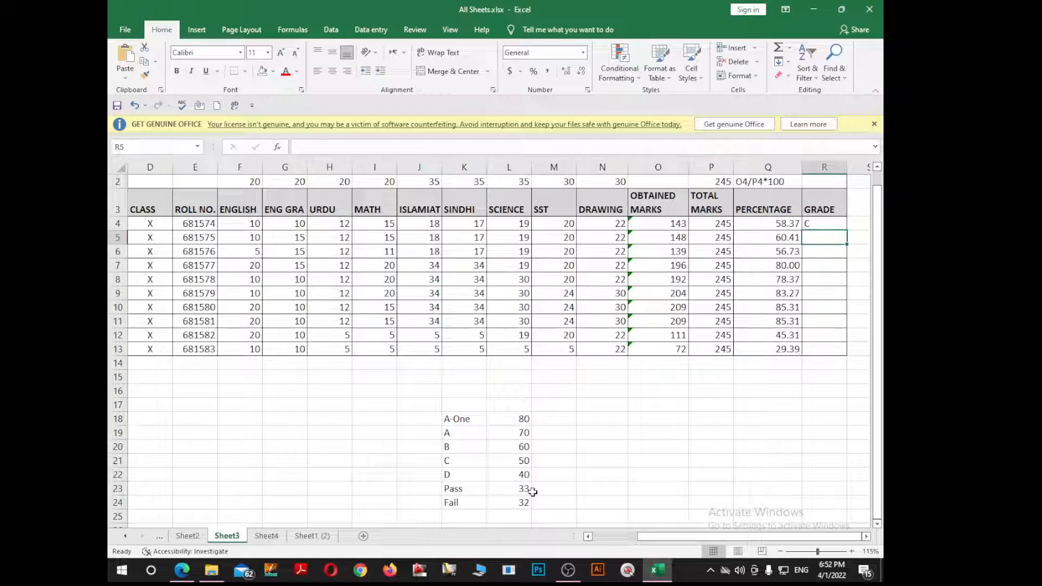
# Step: Copy R4's grade formula down to R13 so all ten students get grades
pyautogui.click(836, 224)
pyautogui.moveTo(845, 231); pyautogui.dragTo(840, 353)
pyautogui.click(741, 423)
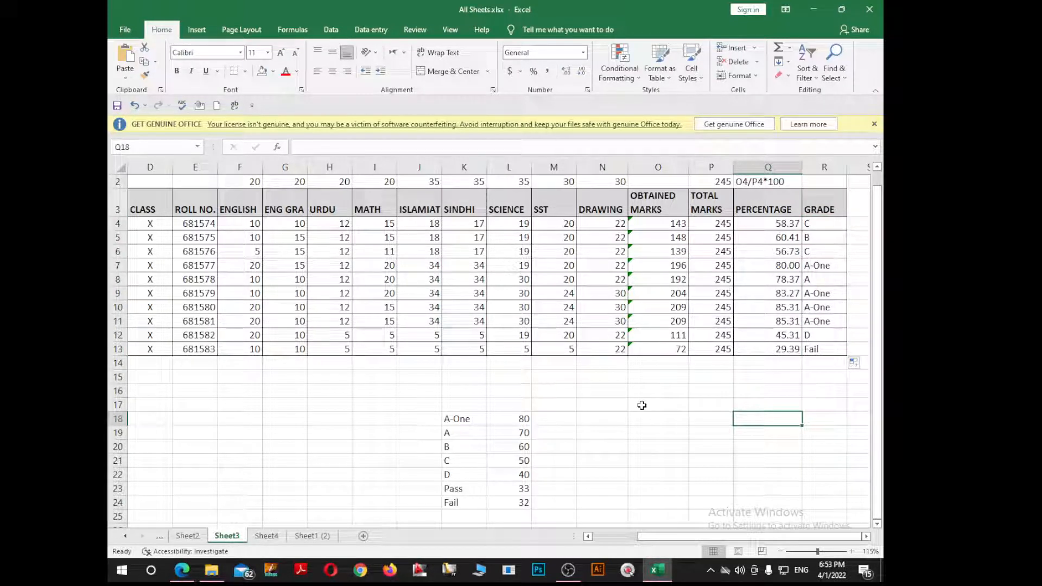
# Step: Copy R4's full nested IF formula text, undoing the accidental overwrite so grade C remains
pyautogui.doubleClick(814, 225)
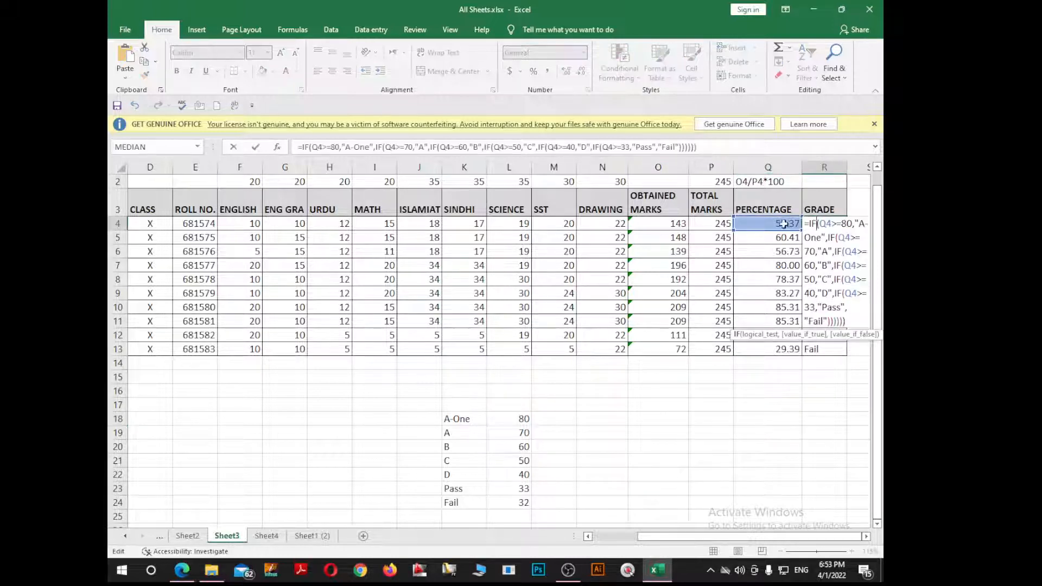
pyautogui.click(672, 148)
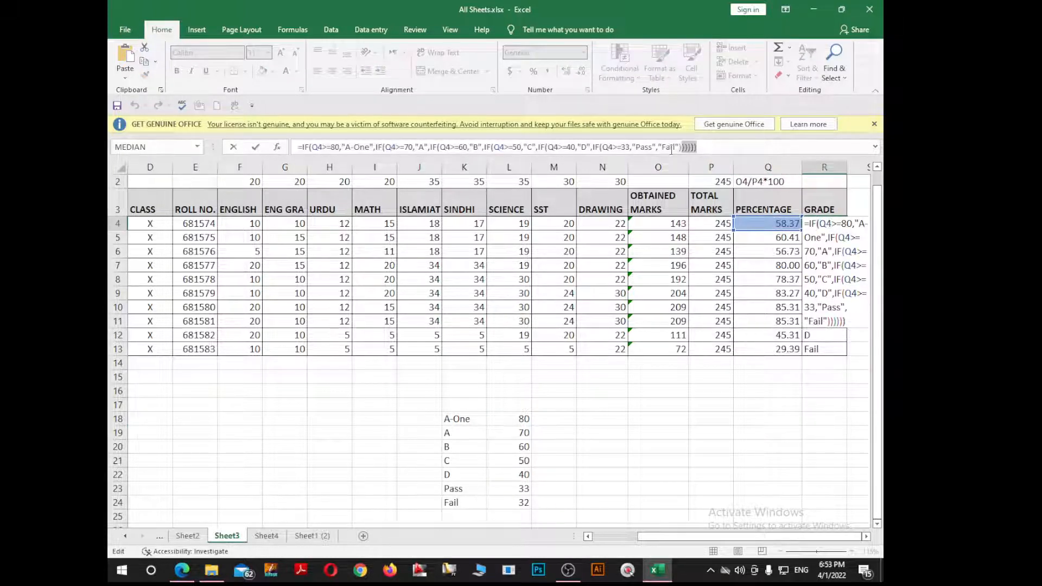
pyautogui.moveTo(315, 154); pyautogui.dragTo(304, 147)
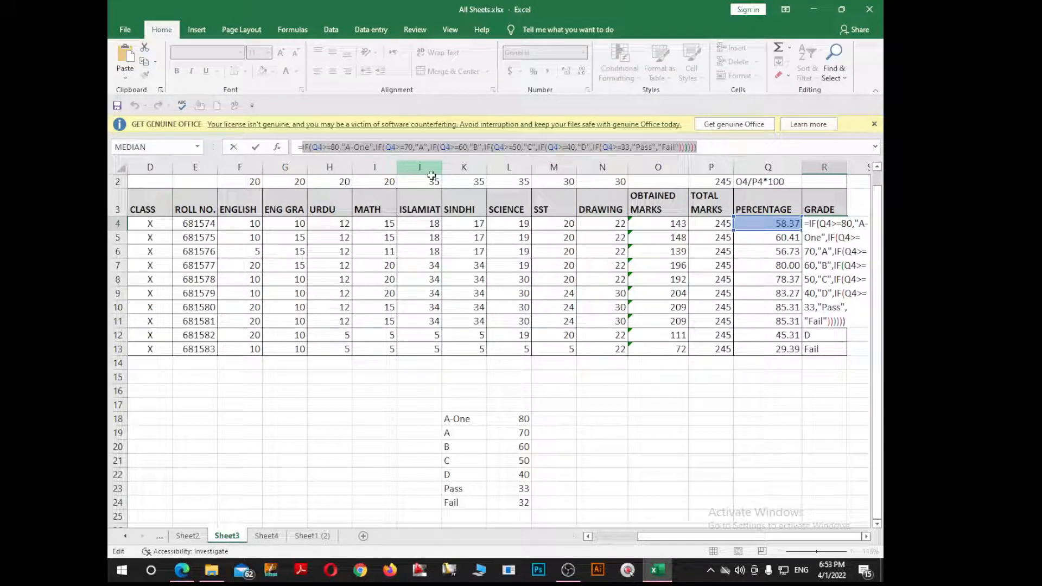
pyautogui.write('c')
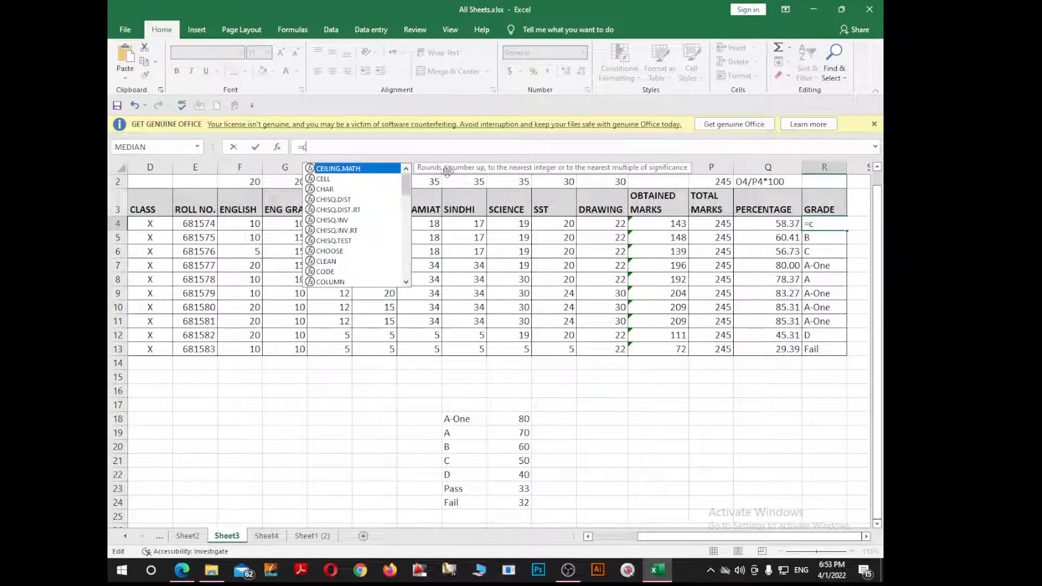
pyautogui.write('``')
pyautogui.press('Return')
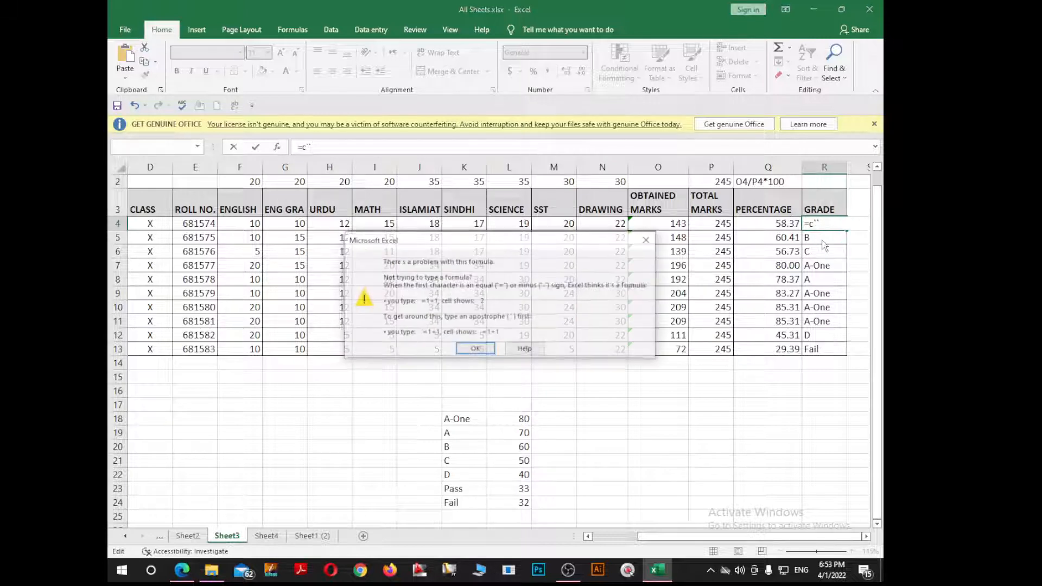
pyautogui.press('Return')
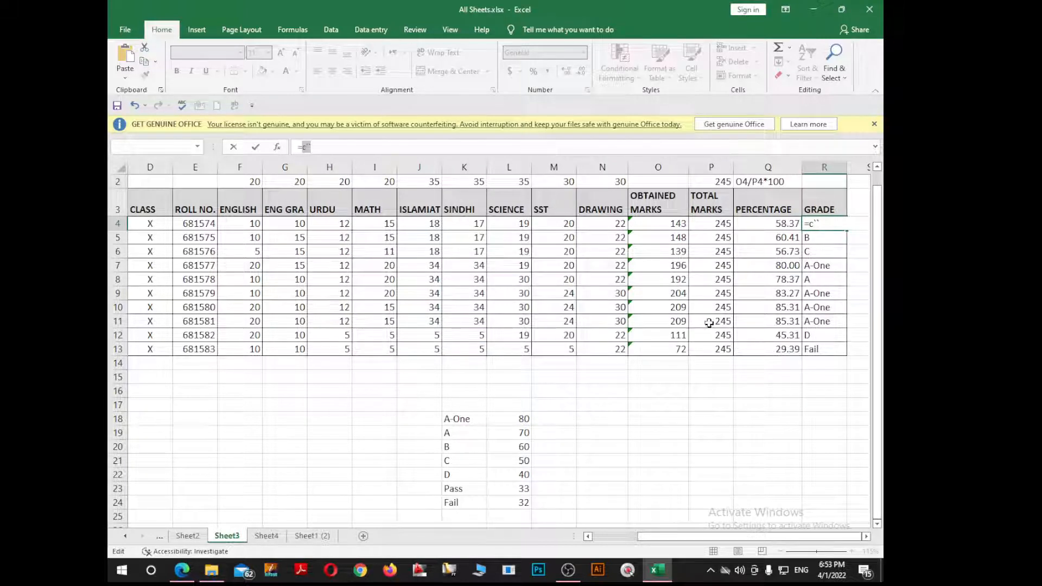
pyautogui.hotkey('ctrl', 'z')
pyautogui.hotkey('ctrl', 'c')
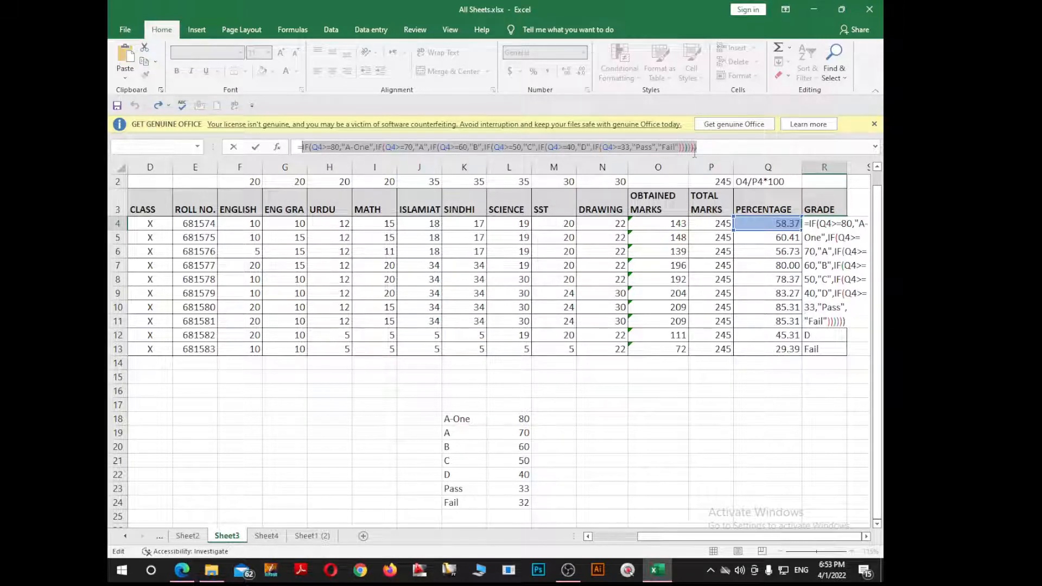
pyautogui.press('Return')
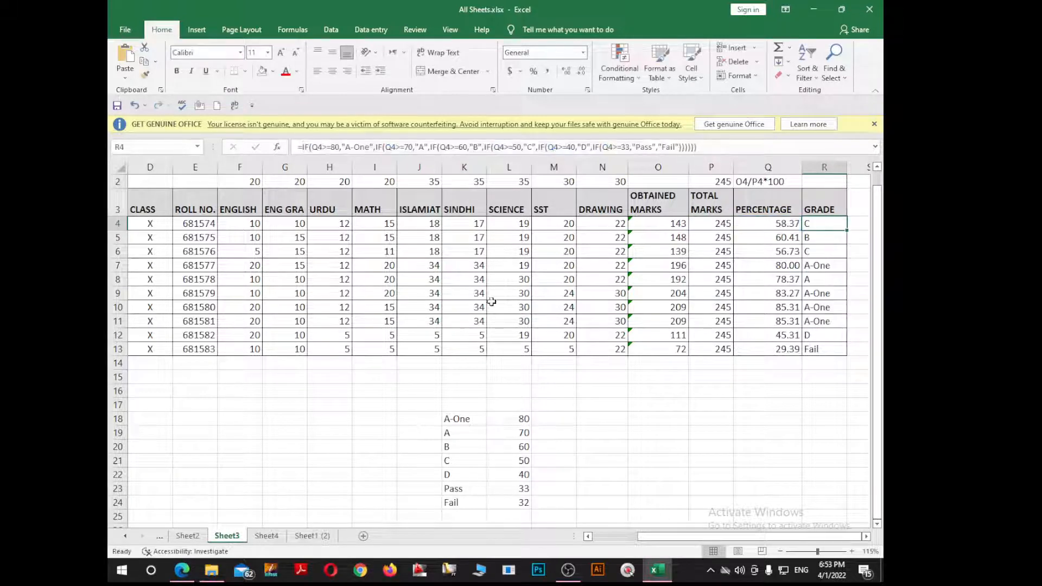
# Step: Paste the copied grade formula as text into F15 below the table
pyautogui.click(369, 379)
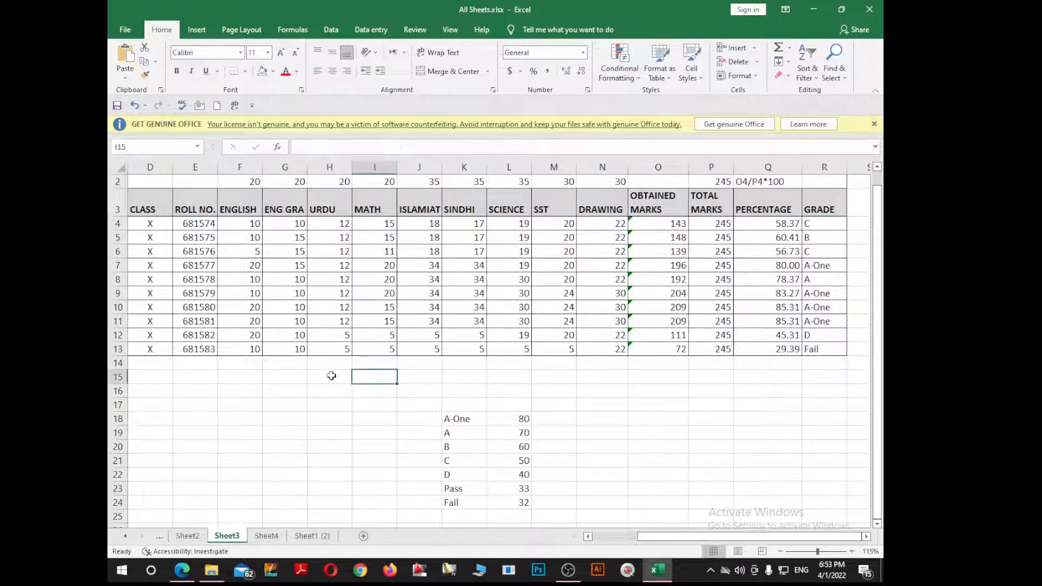
pyautogui.click(259, 378)
pyautogui.hotkey('ctrl', 'v')
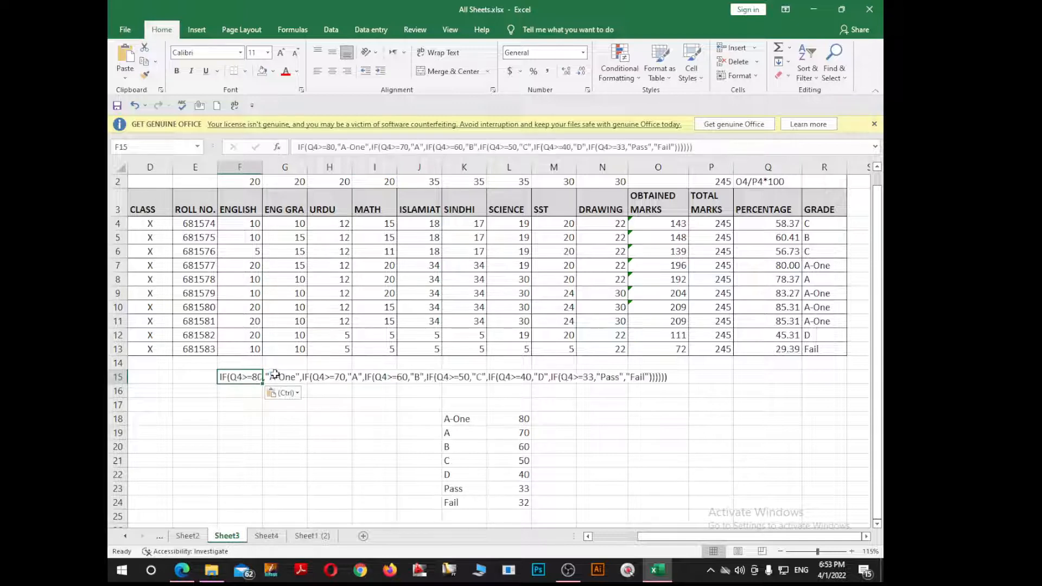
pyautogui.click(372, 448)
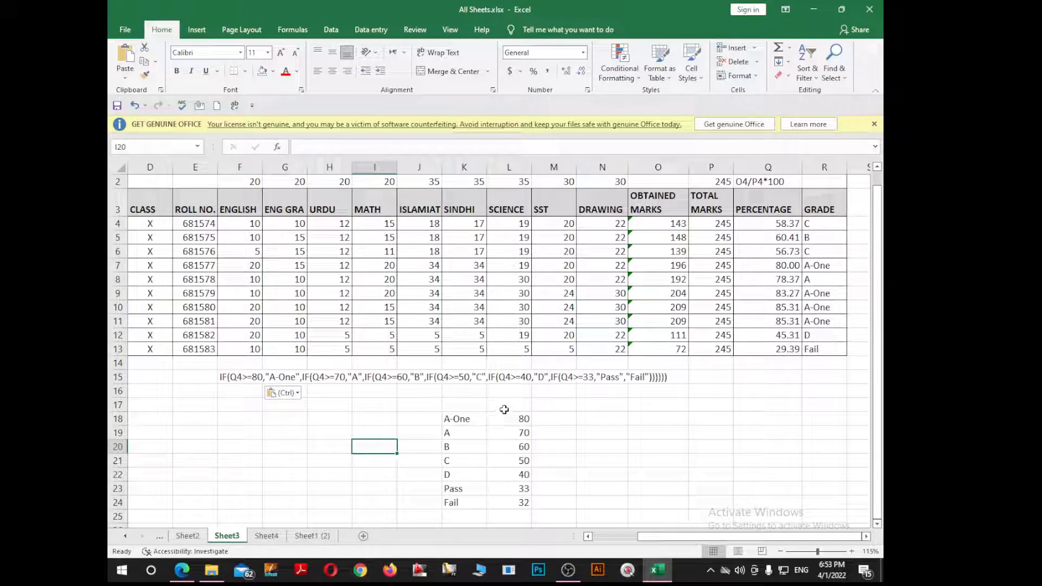
pyautogui.click(497, 393)
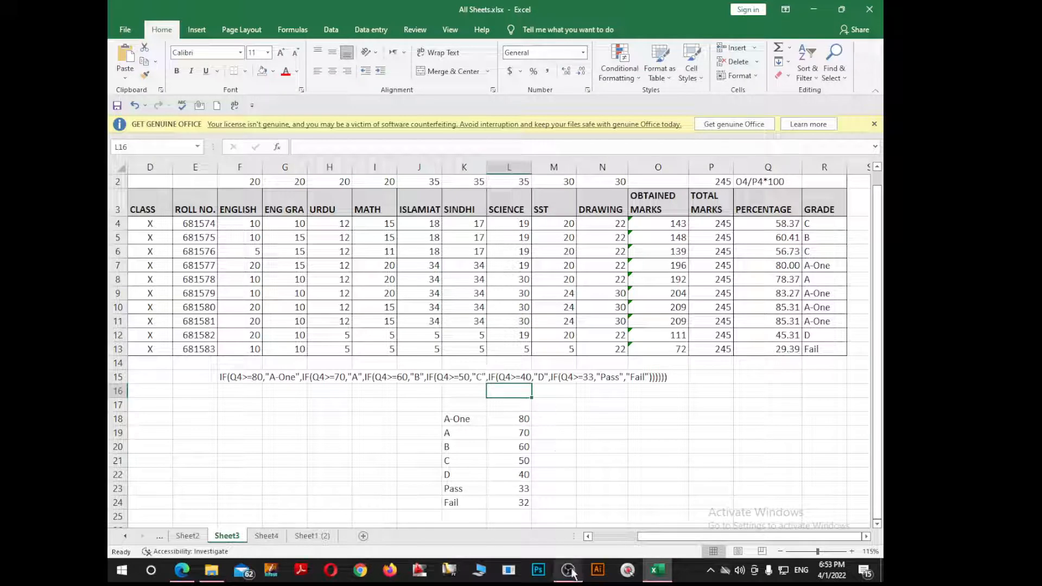
pyautogui.moveTo(570, 568)
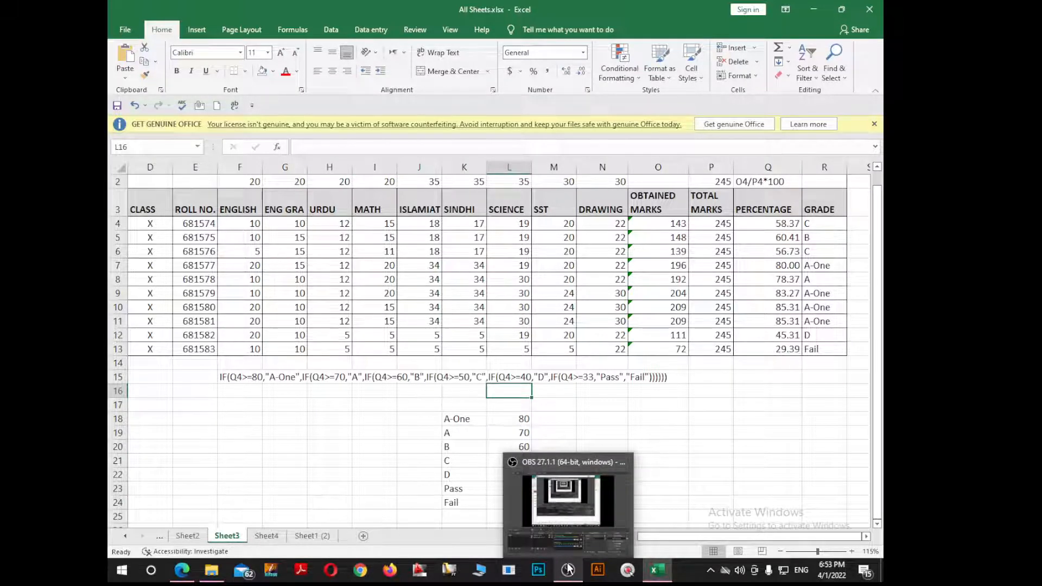